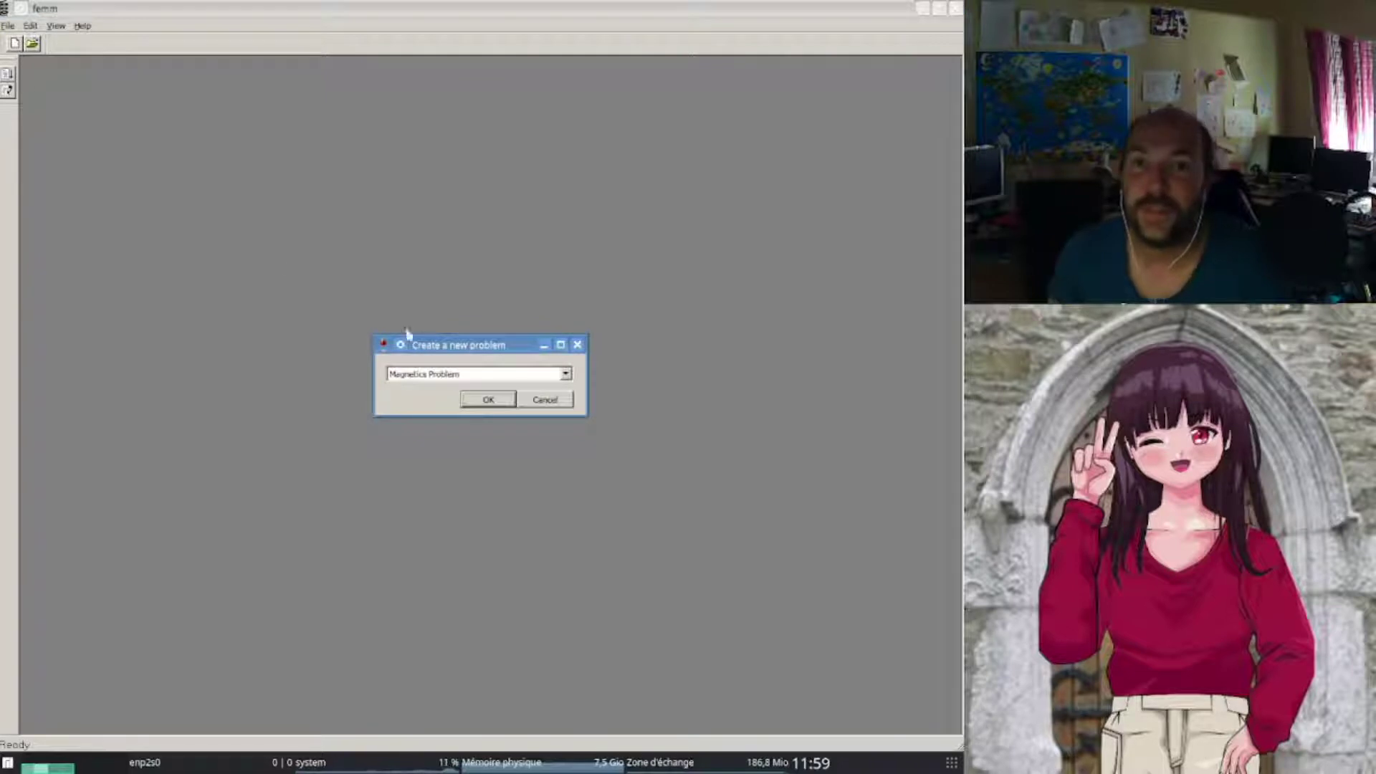
- Create a new magnetics problem and set its problem type to Axisymmetric
{"action": "left_click", "coordinate": [488, 400]}
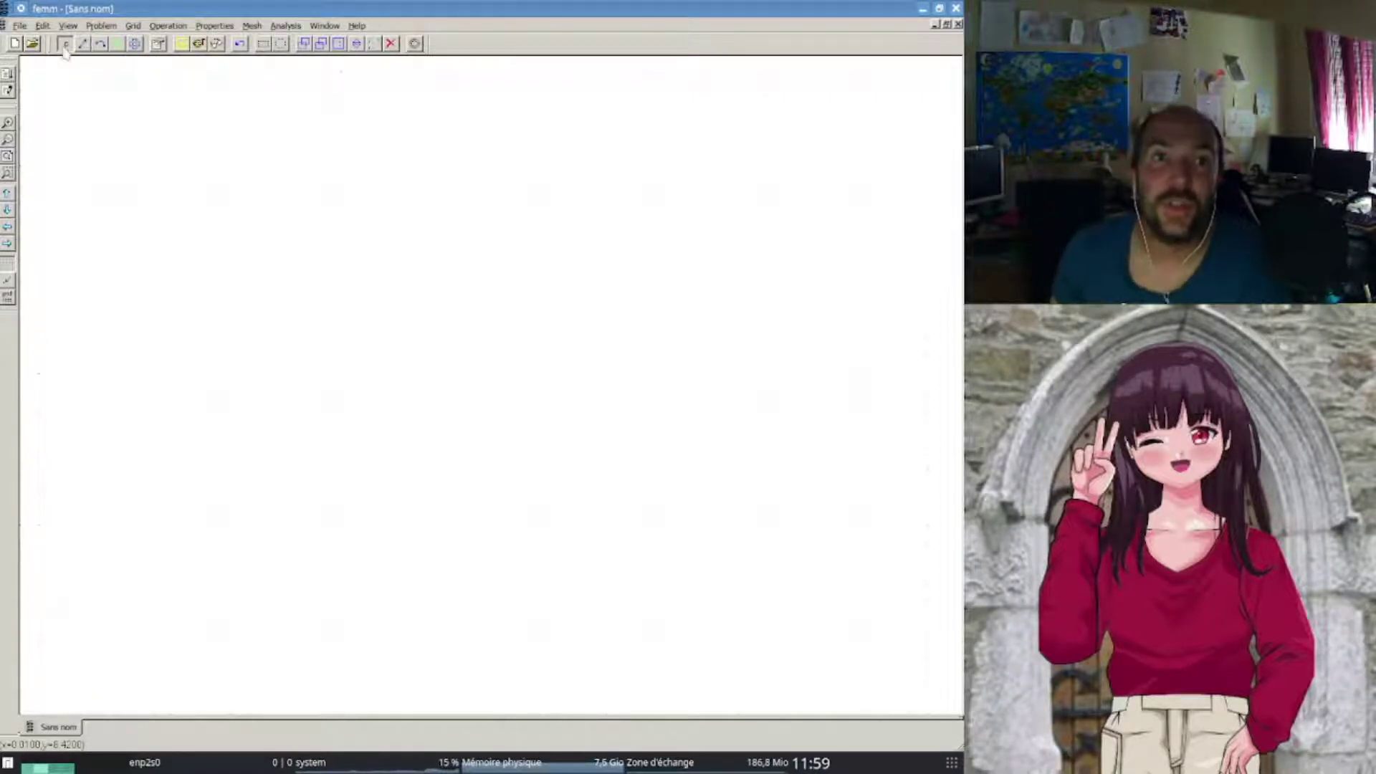
{"action": "key", "text": "Tab"}
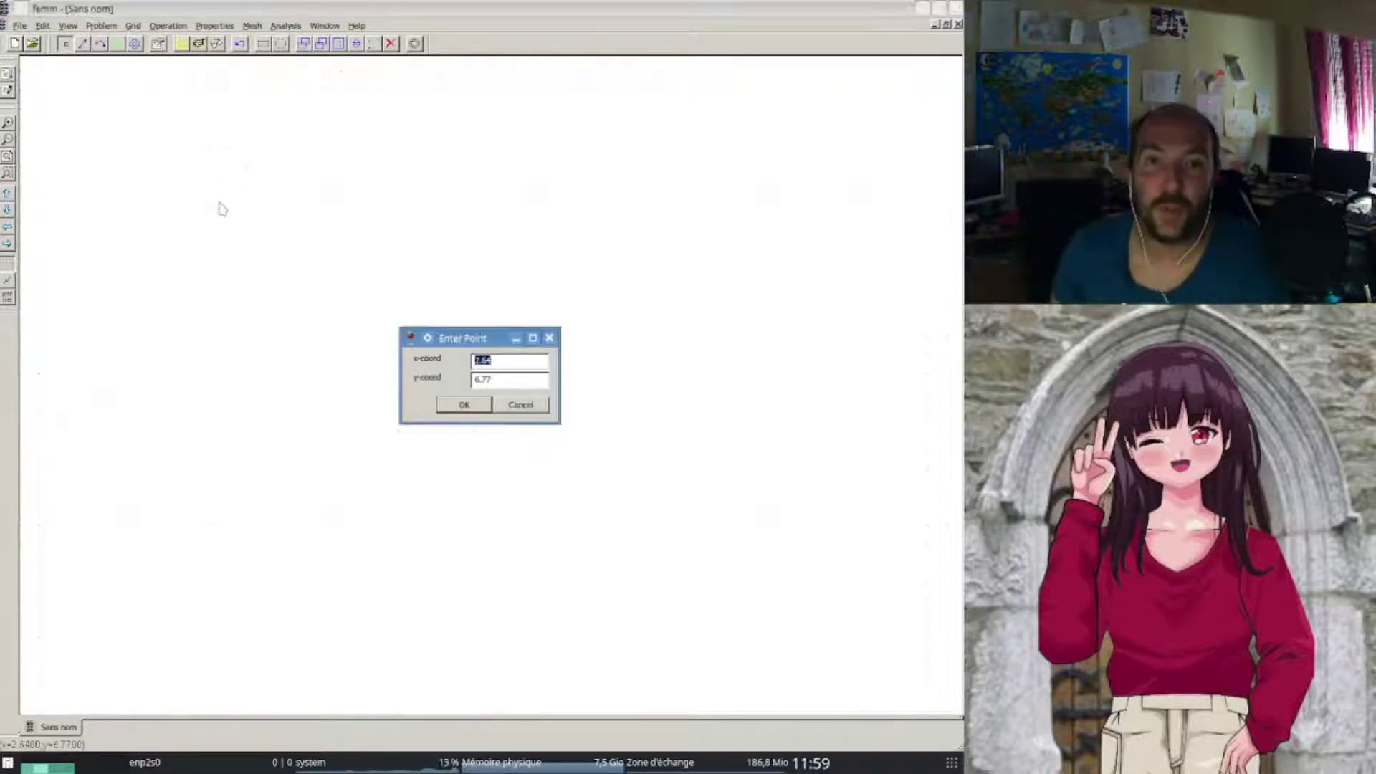
{"action": "left_click", "coordinate": [546, 407]}
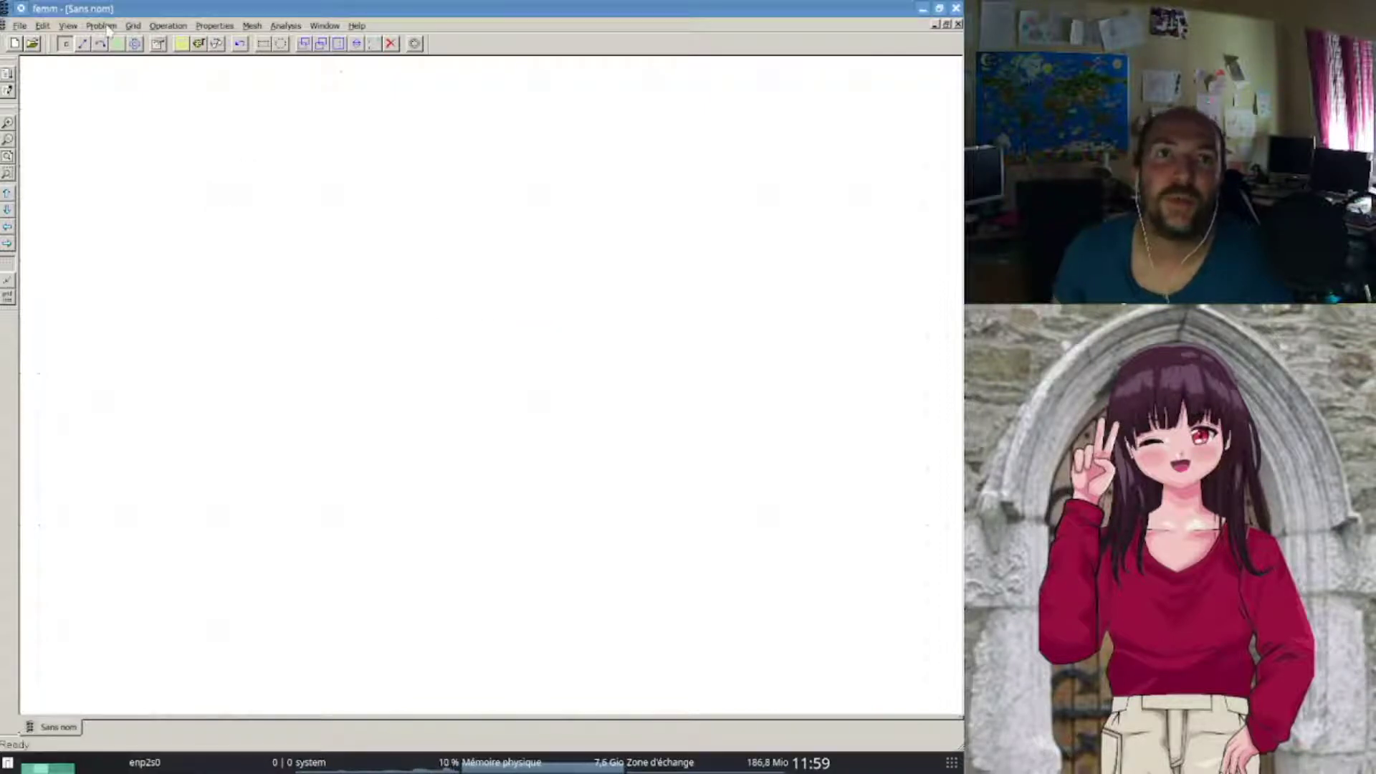
{"action": "left_click", "coordinate": [114, 26]}
{"action": "left_click", "coordinate": [531, 249]}
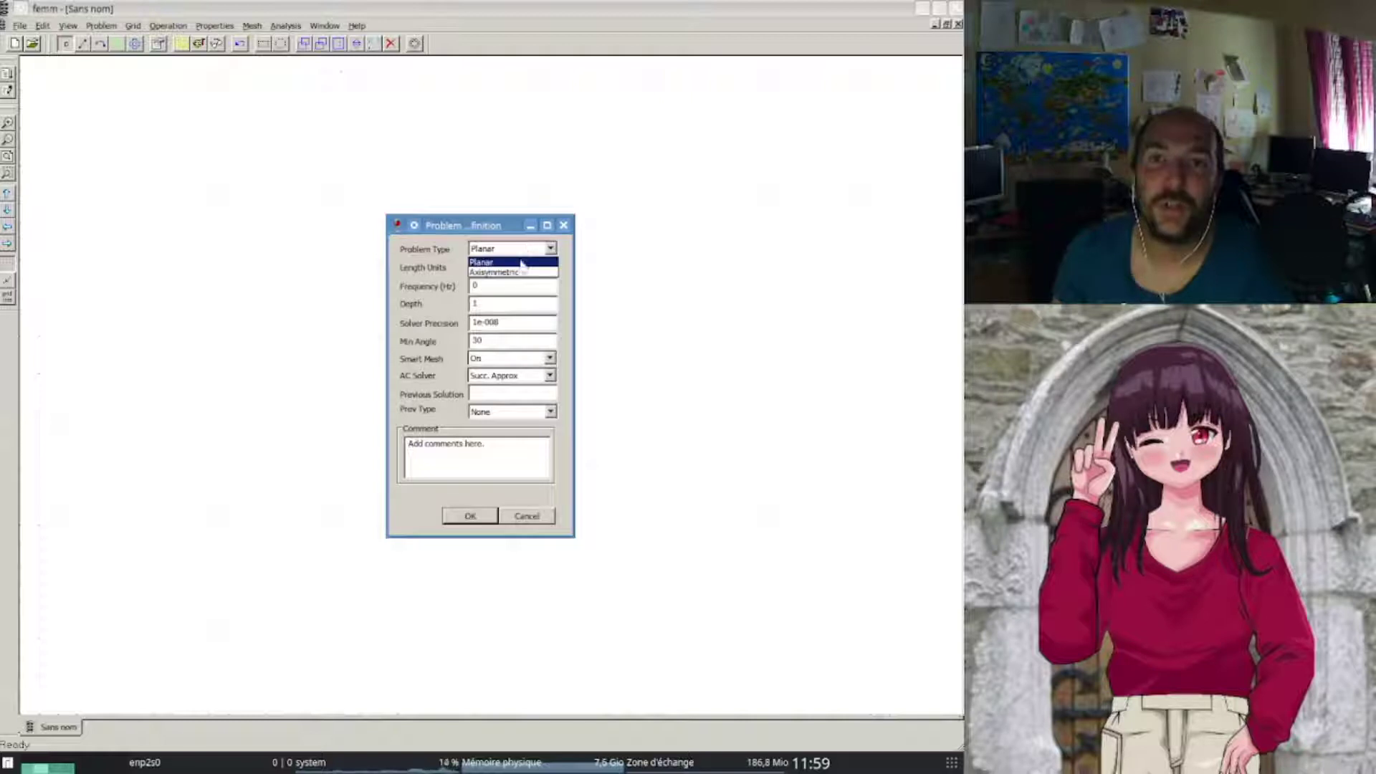
{"action": "left_click", "coordinate": [517, 272]}
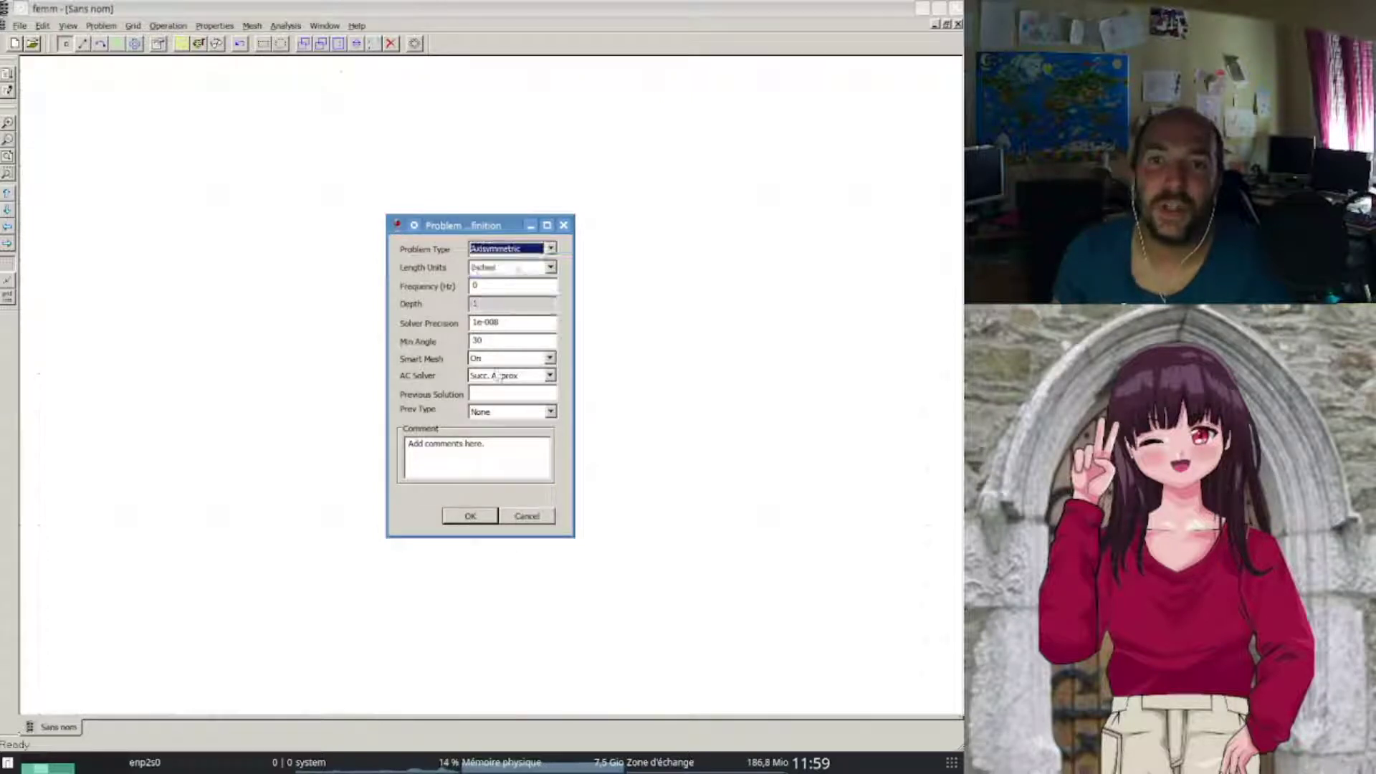
{"action": "left_click", "coordinate": [474, 519]}
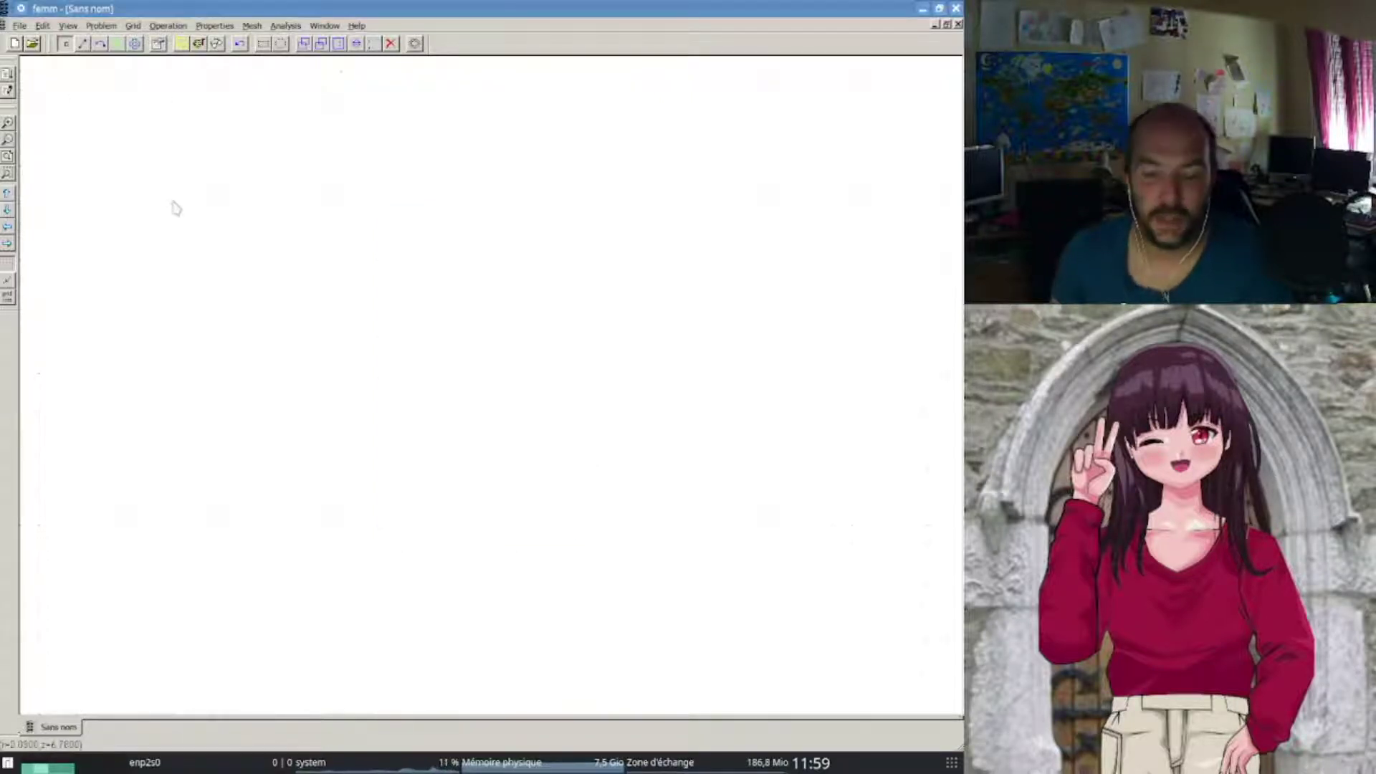
{"action": "key", "text": "Tab"}
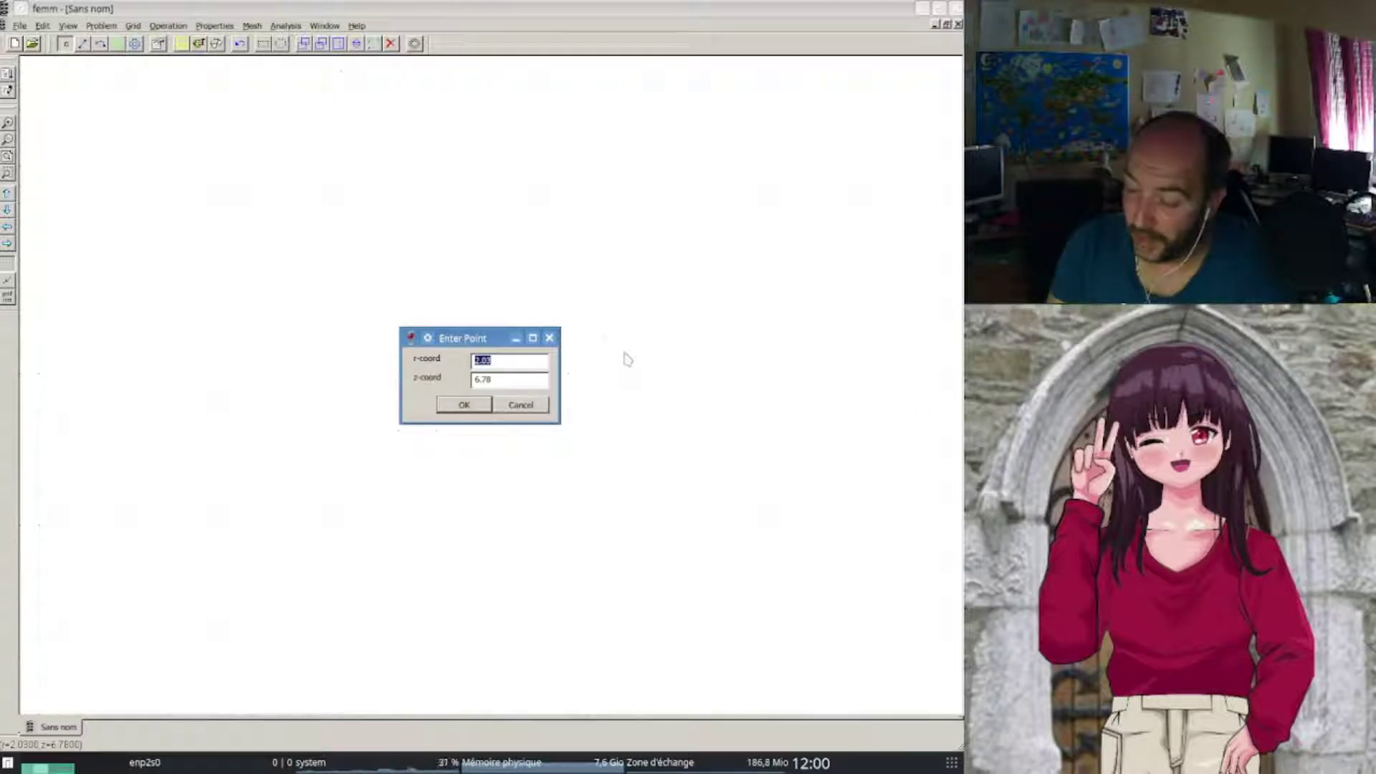
{"action": "type", "text": "0.005"}
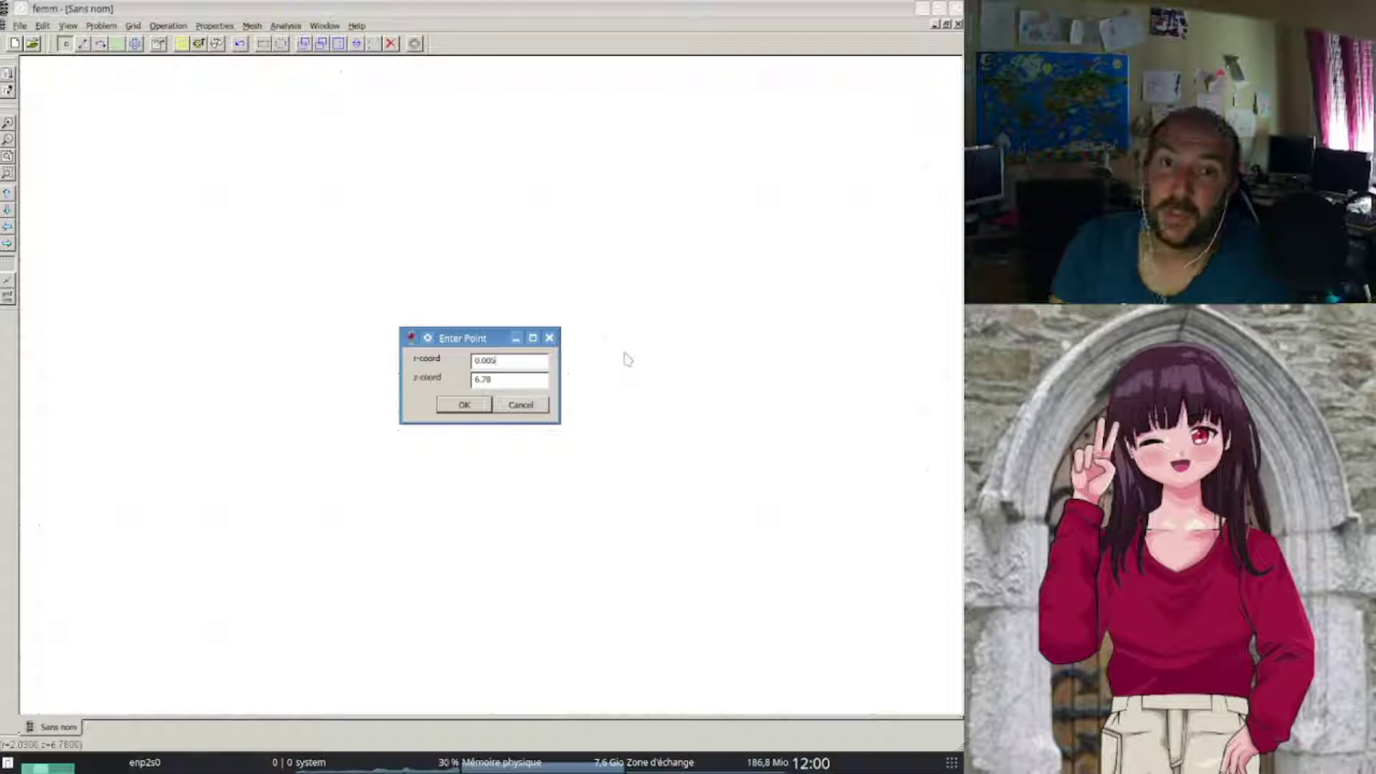
{"action": "key", "text": "Return"}
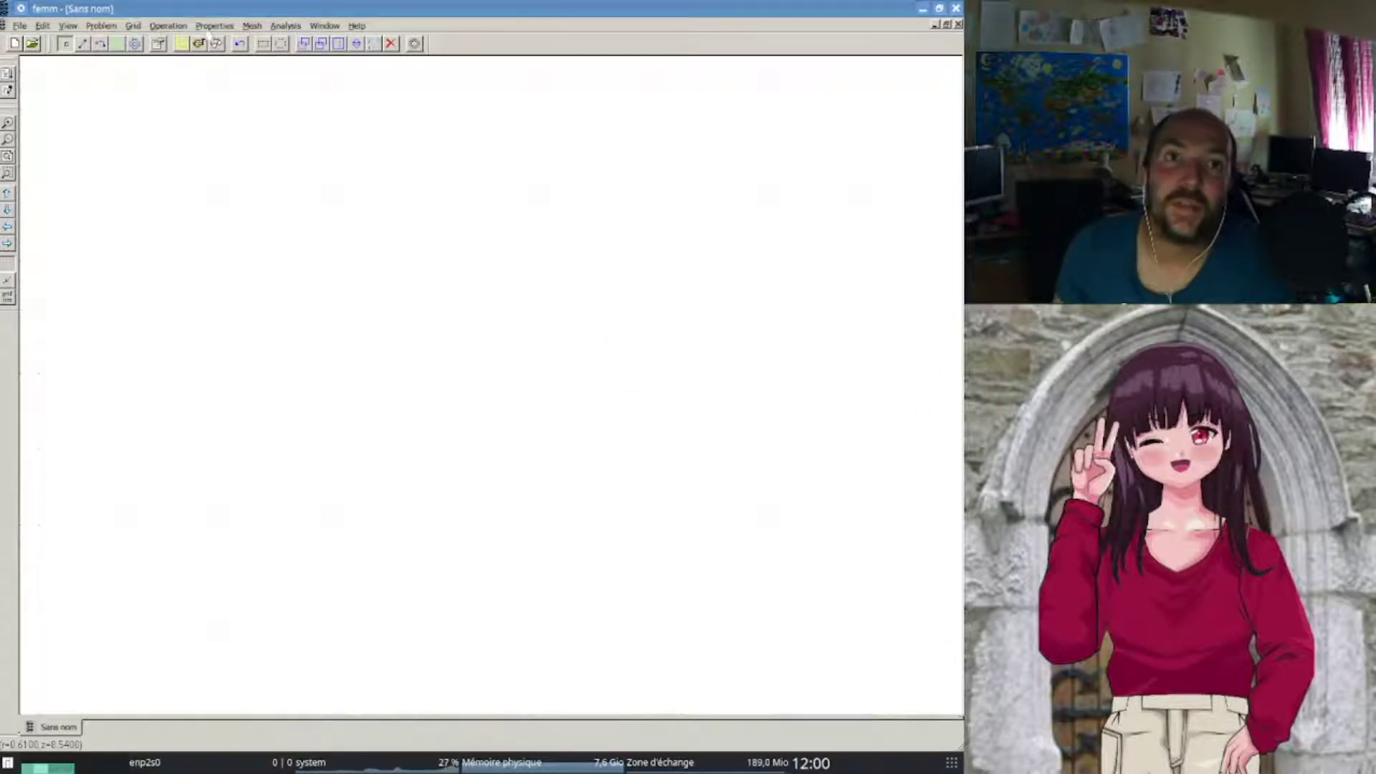
- Set the length units of the problem definition to Millimeters
{"action": "left_click", "coordinate": [108, 27]}
{"action": "left_click", "coordinate": [509, 269]}
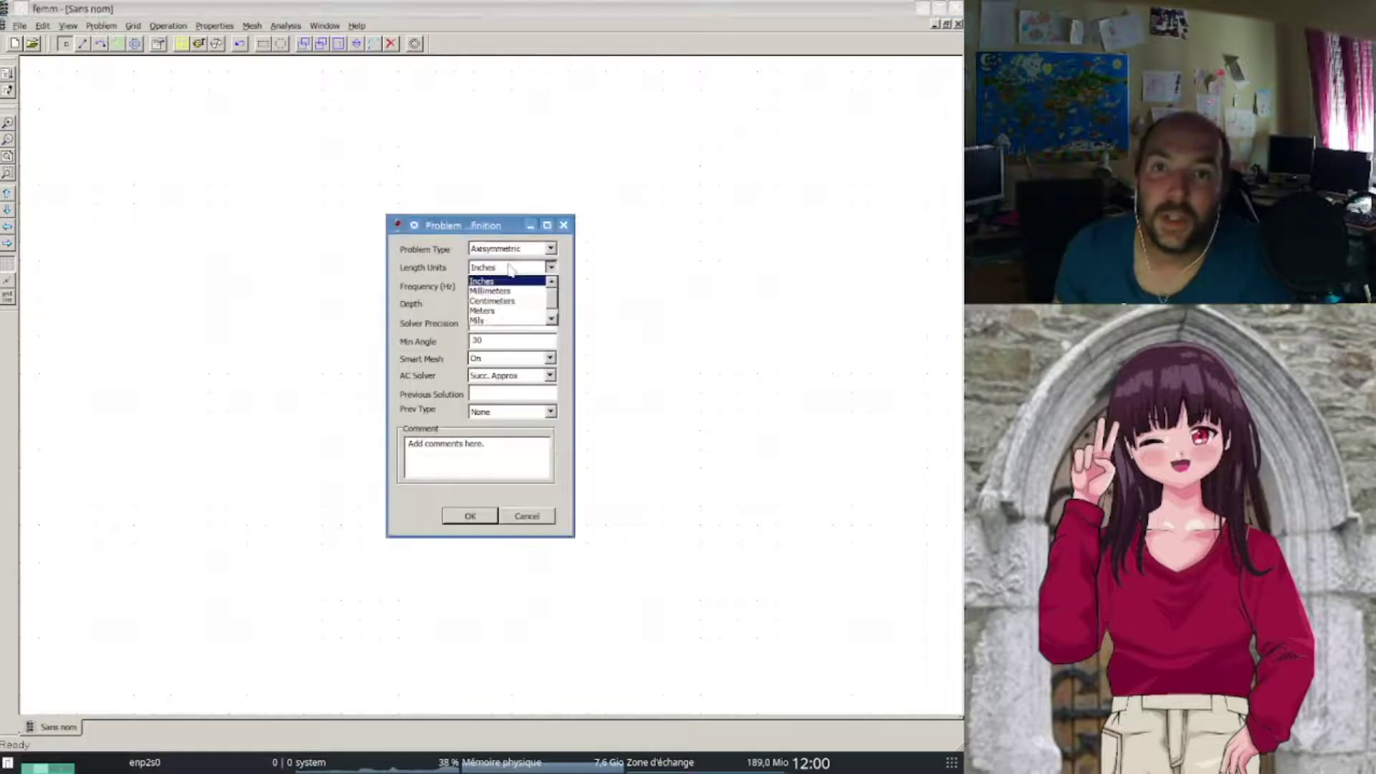
{"action": "left_click", "coordinate": [514, 288]}
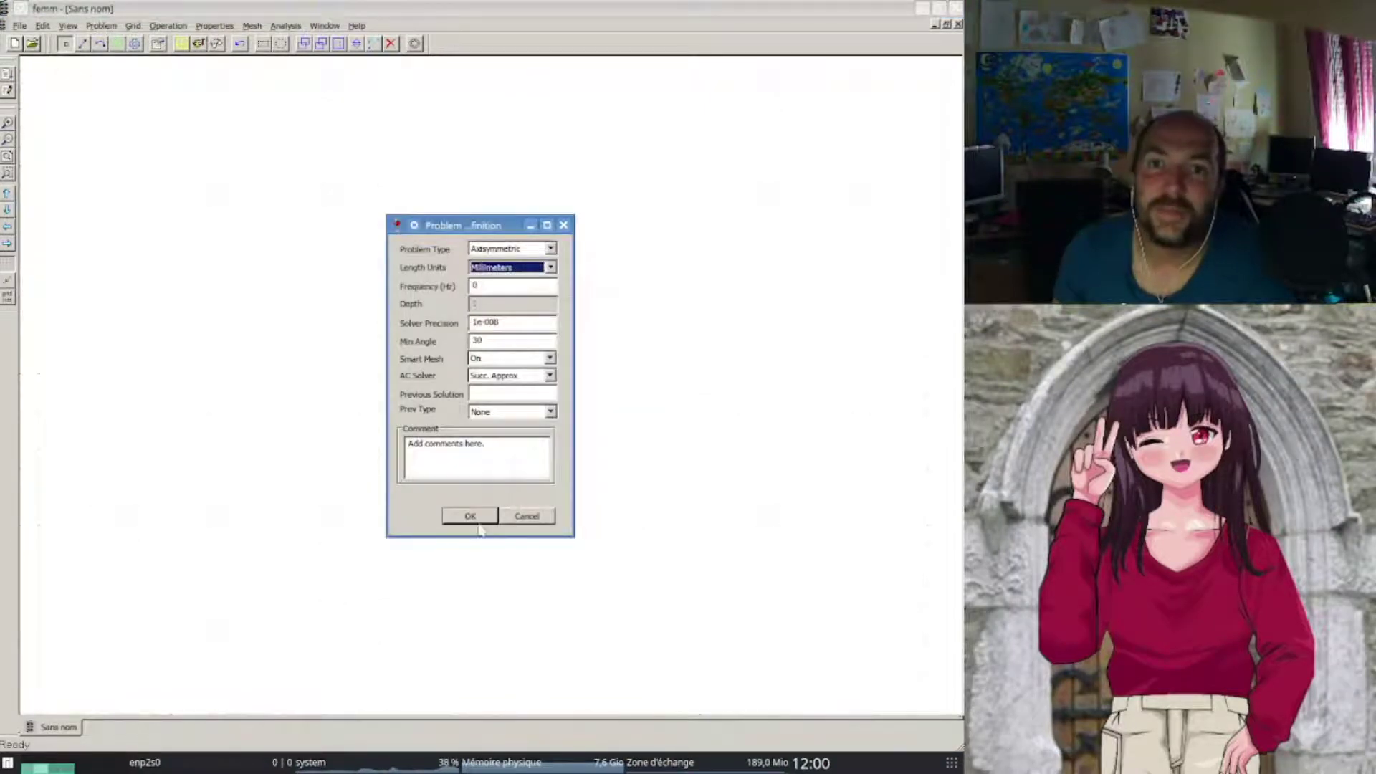
{"action": "left_click", "coordinate": [479, 517]}
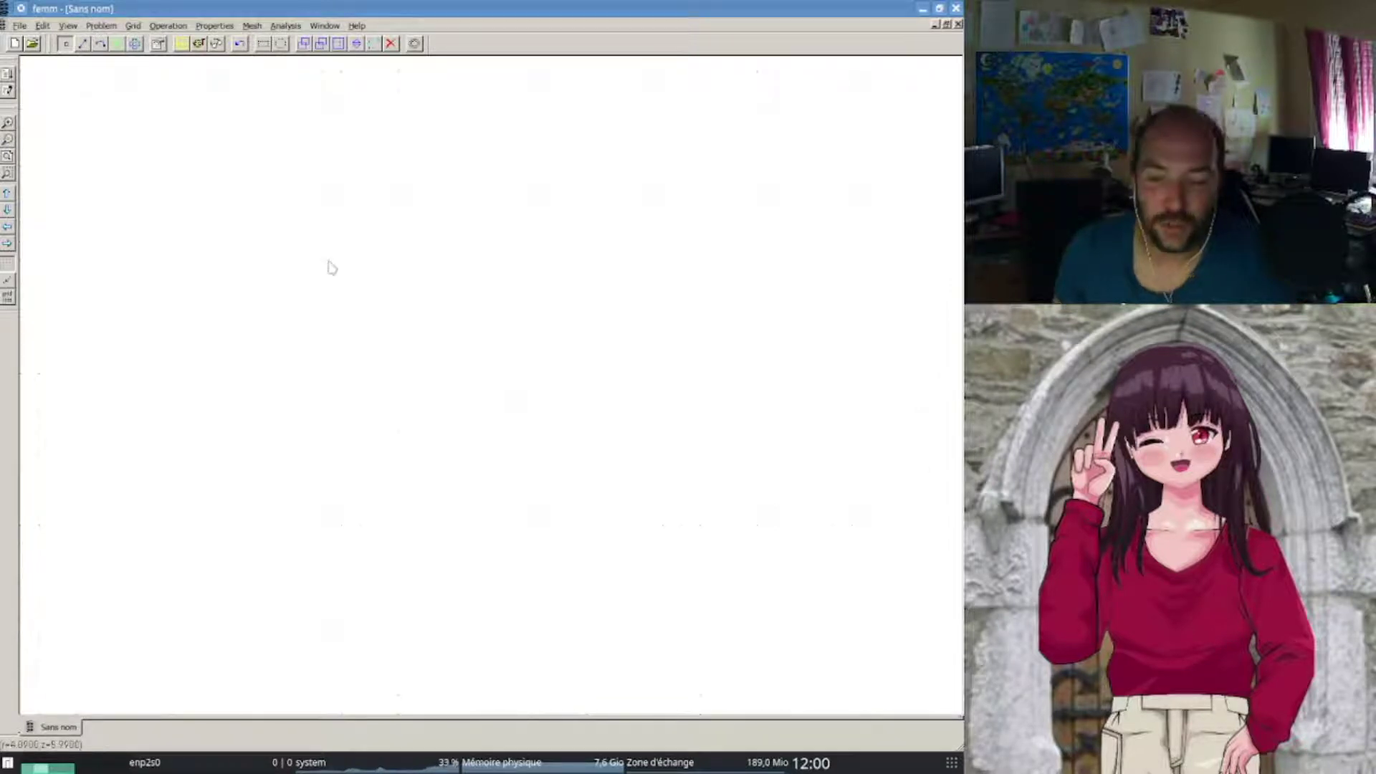
- Add a node by coordinates at r = 5.0, z = 0.0
{"action": "key", "text": "Tab"}
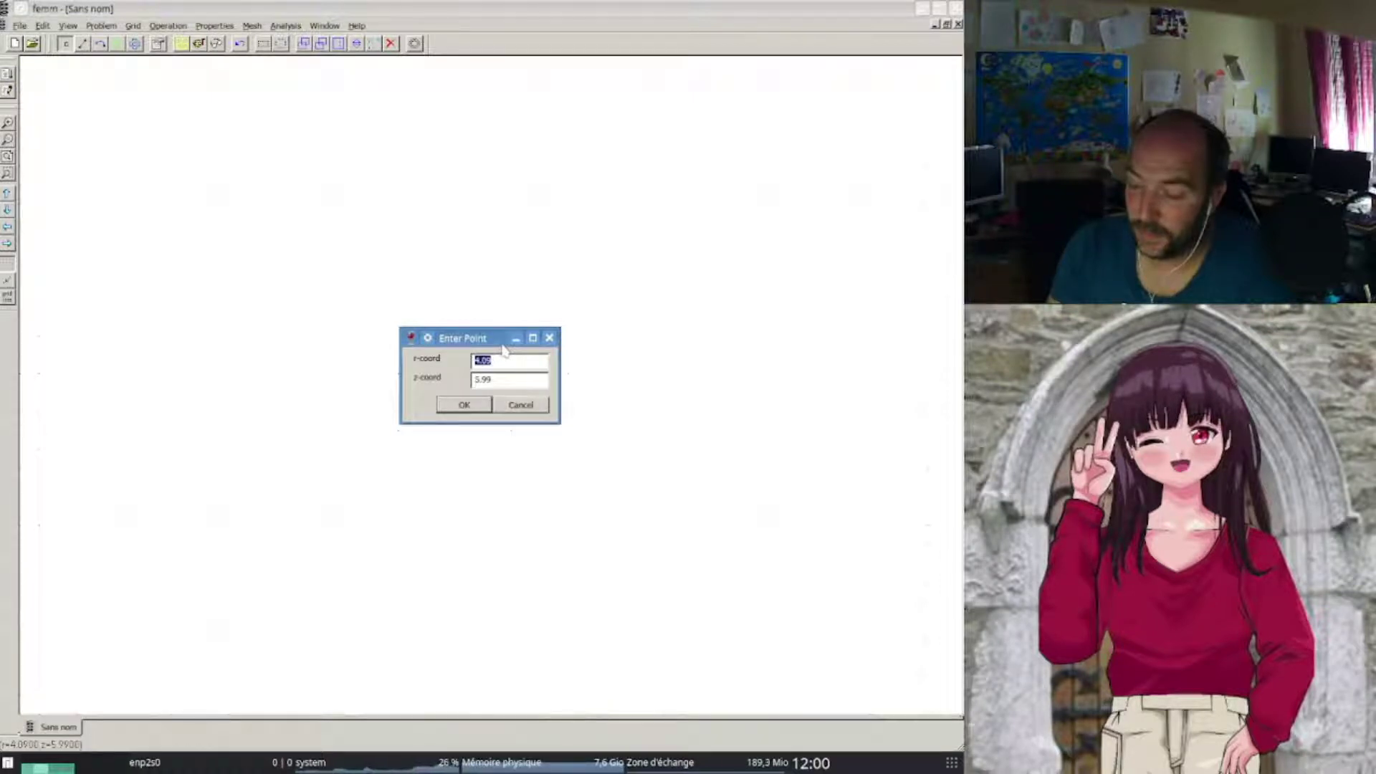
{"action": "type", "text": "5"}
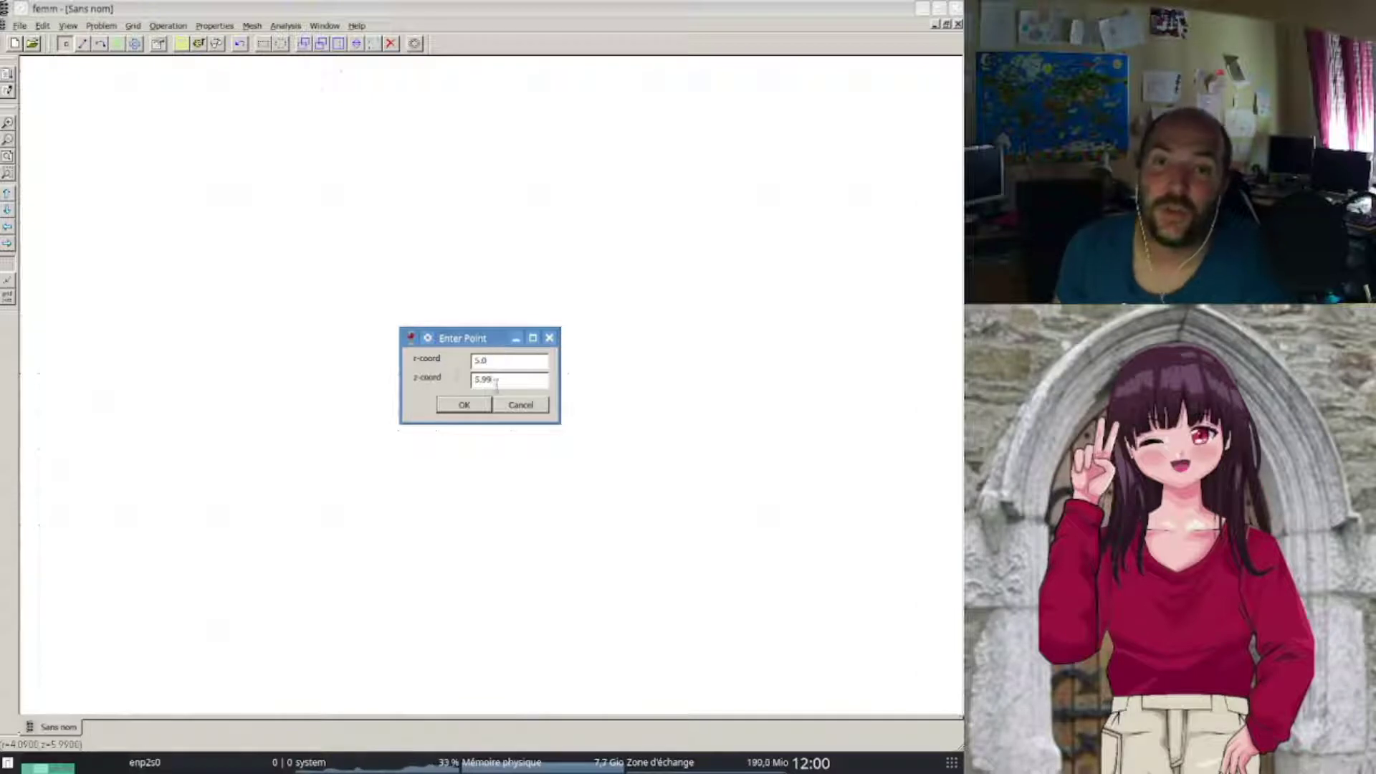
{"action": "key", "text": "Tab"}
{"action": "type", "text": "0.0"}
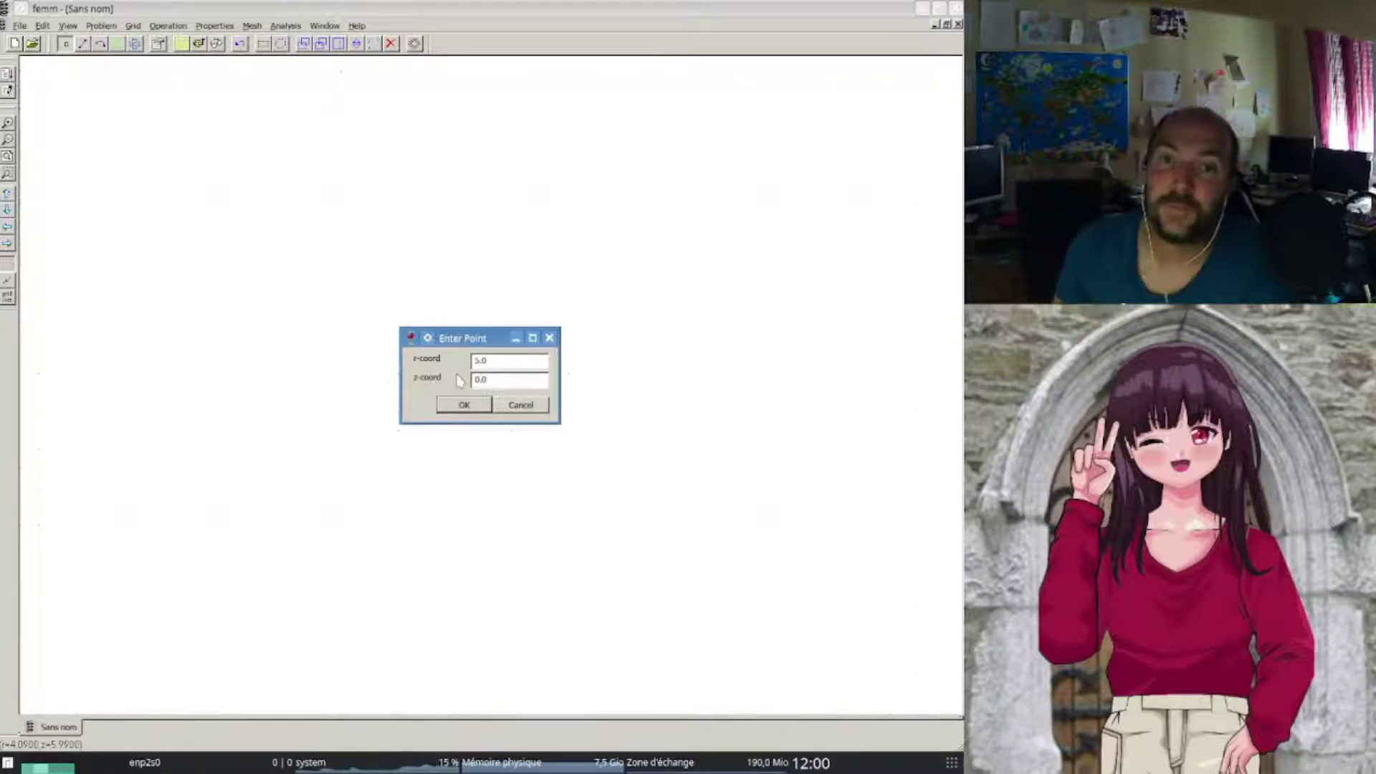
{"action": "left_click", "coordinate": [464, 403]}
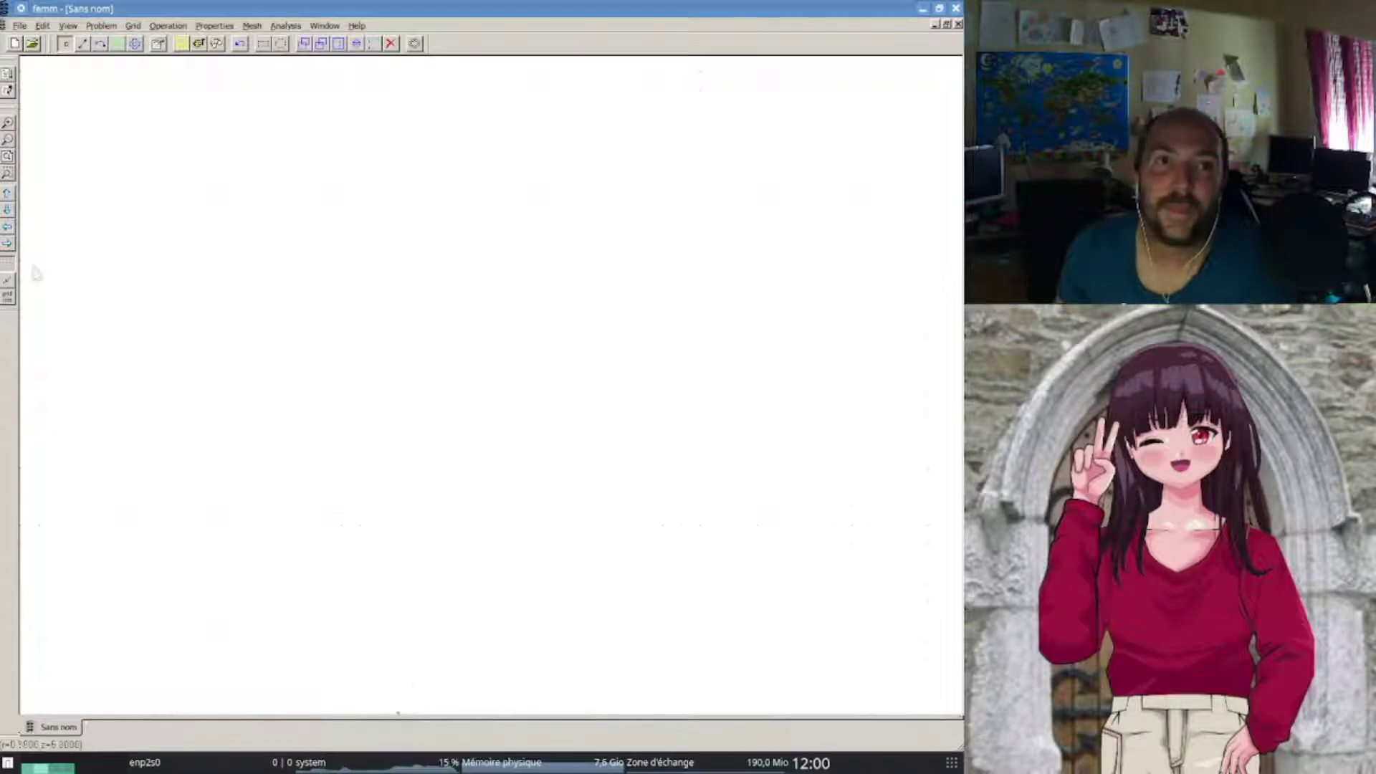
{"action": "left_click", "coordinate": [9, 146]}
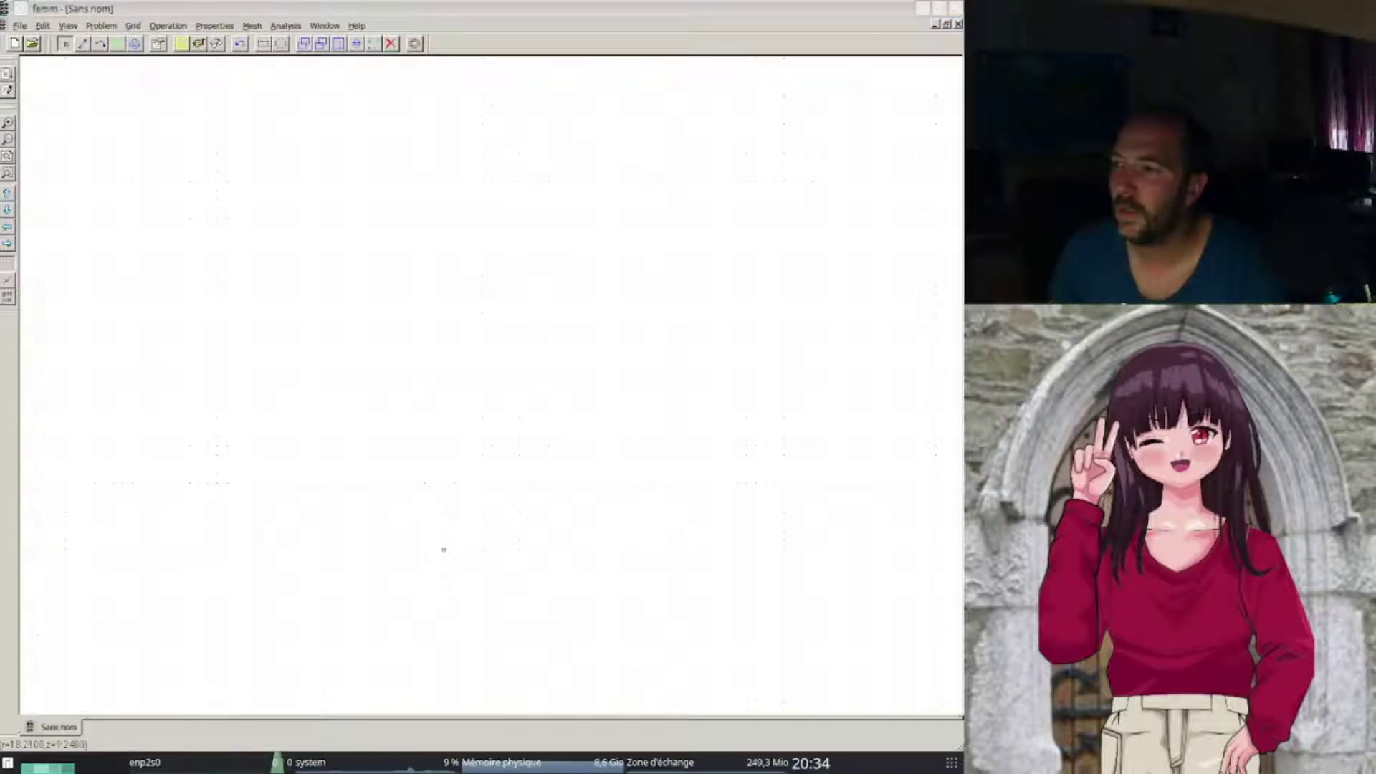
- Add a second node by coordinates at r = 5.0, z = 100.0, above the first one
{"action": "key", "text": "Tab"}
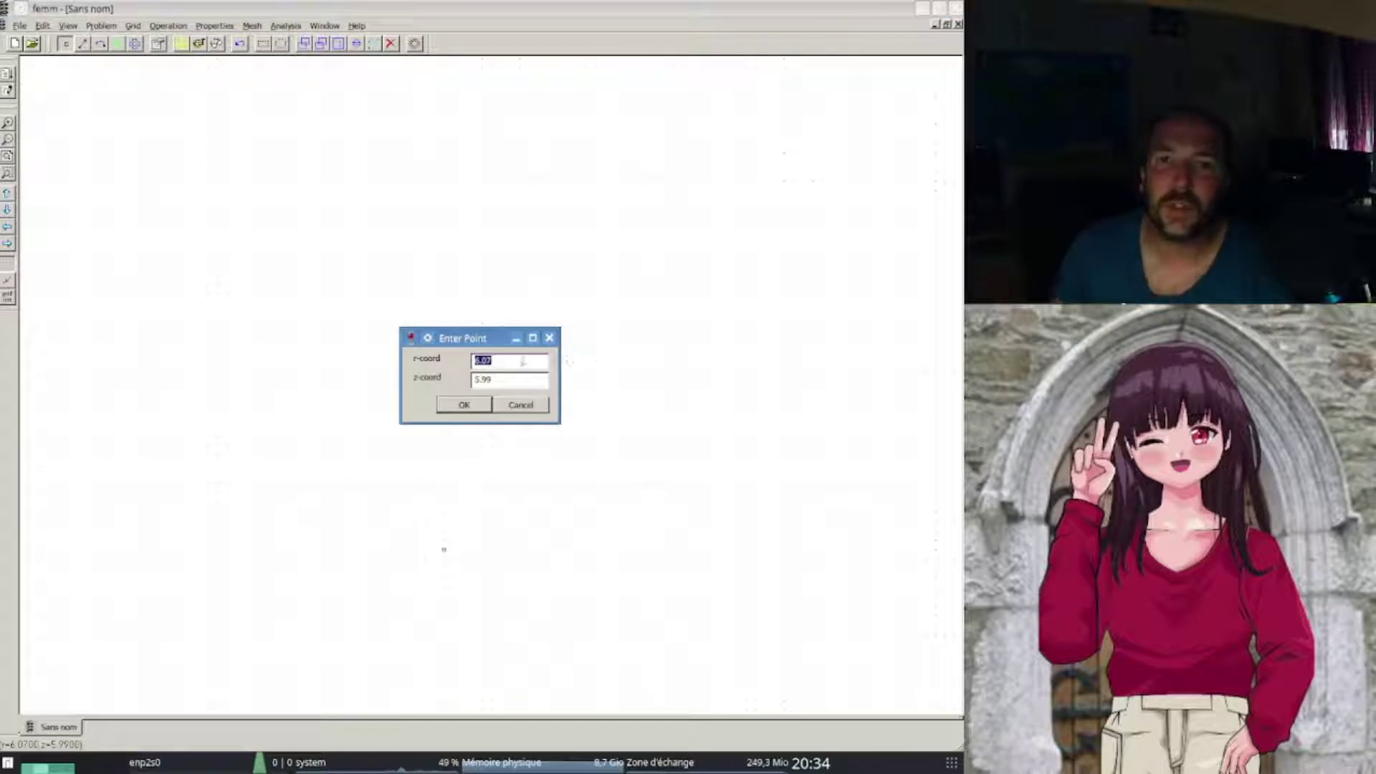
{"action": "type", "text": "5.0"}
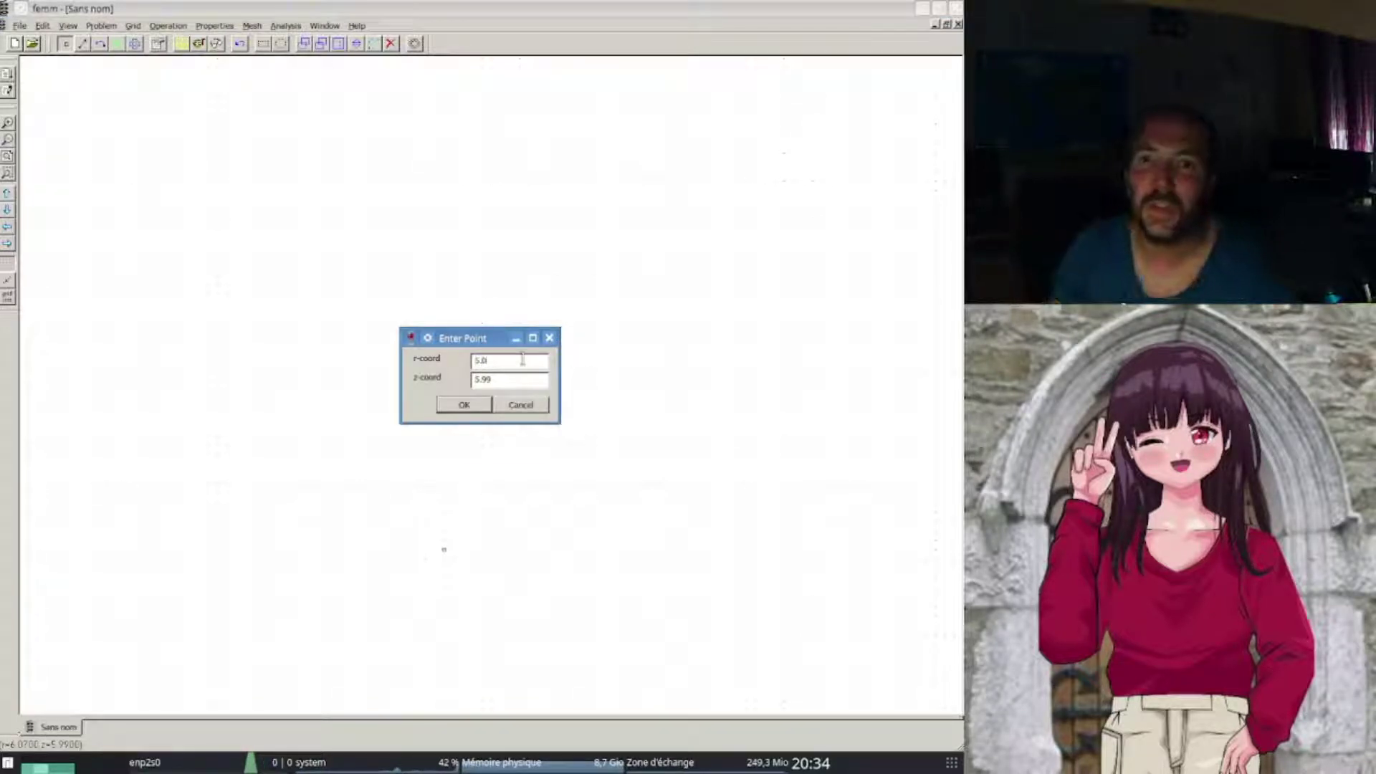
{"action": "key", "text": "Tab"}
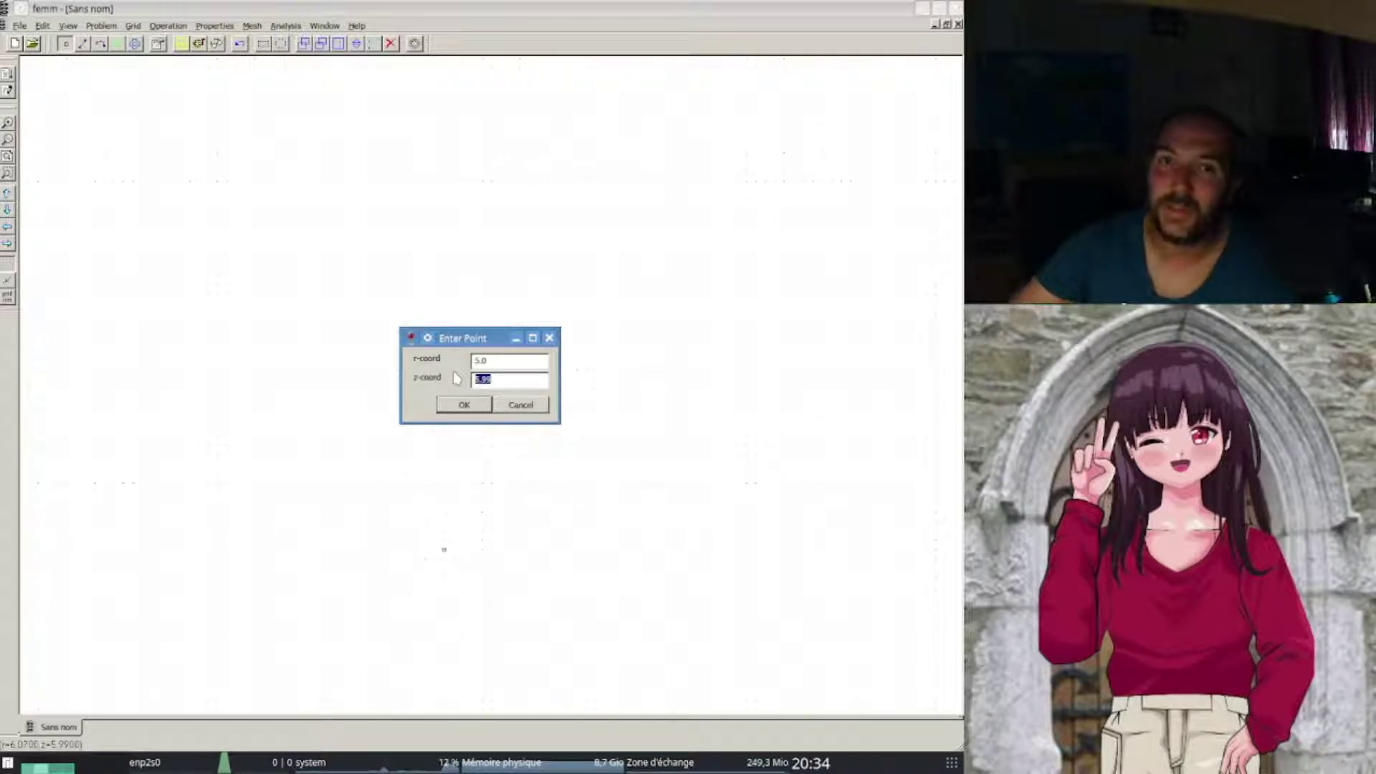
{"action": "type", "text": "100"}
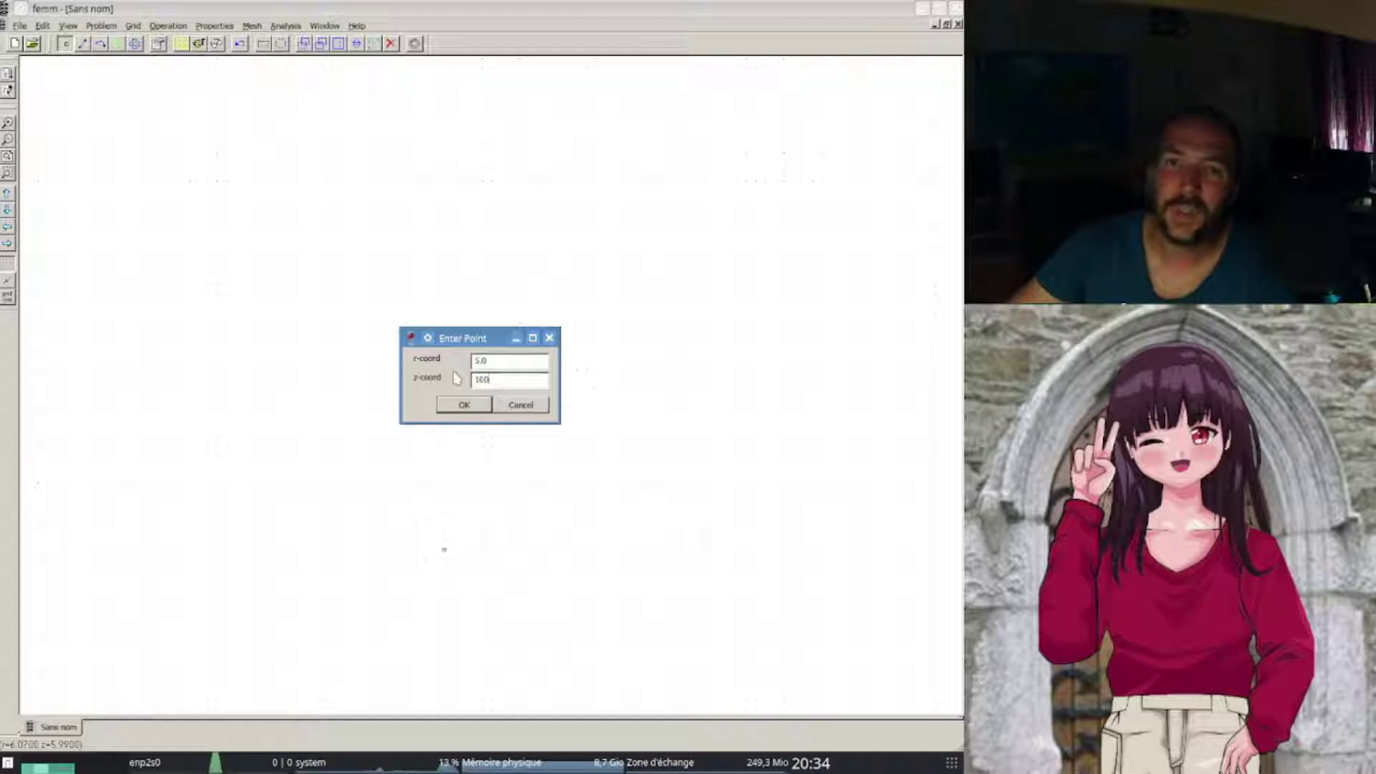
{"action": "type", "text": ".0"}
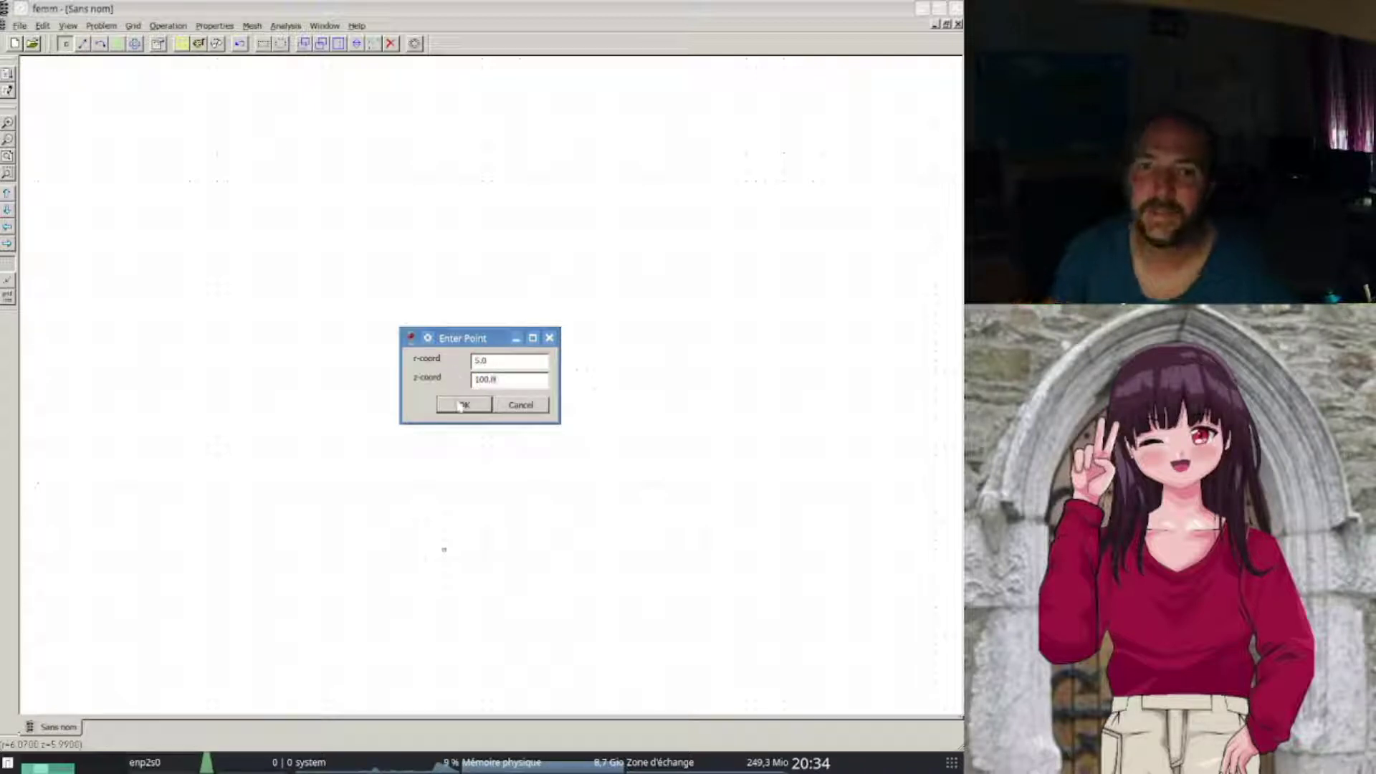
{"action": "left_click", "coordinate": [463, 405]}
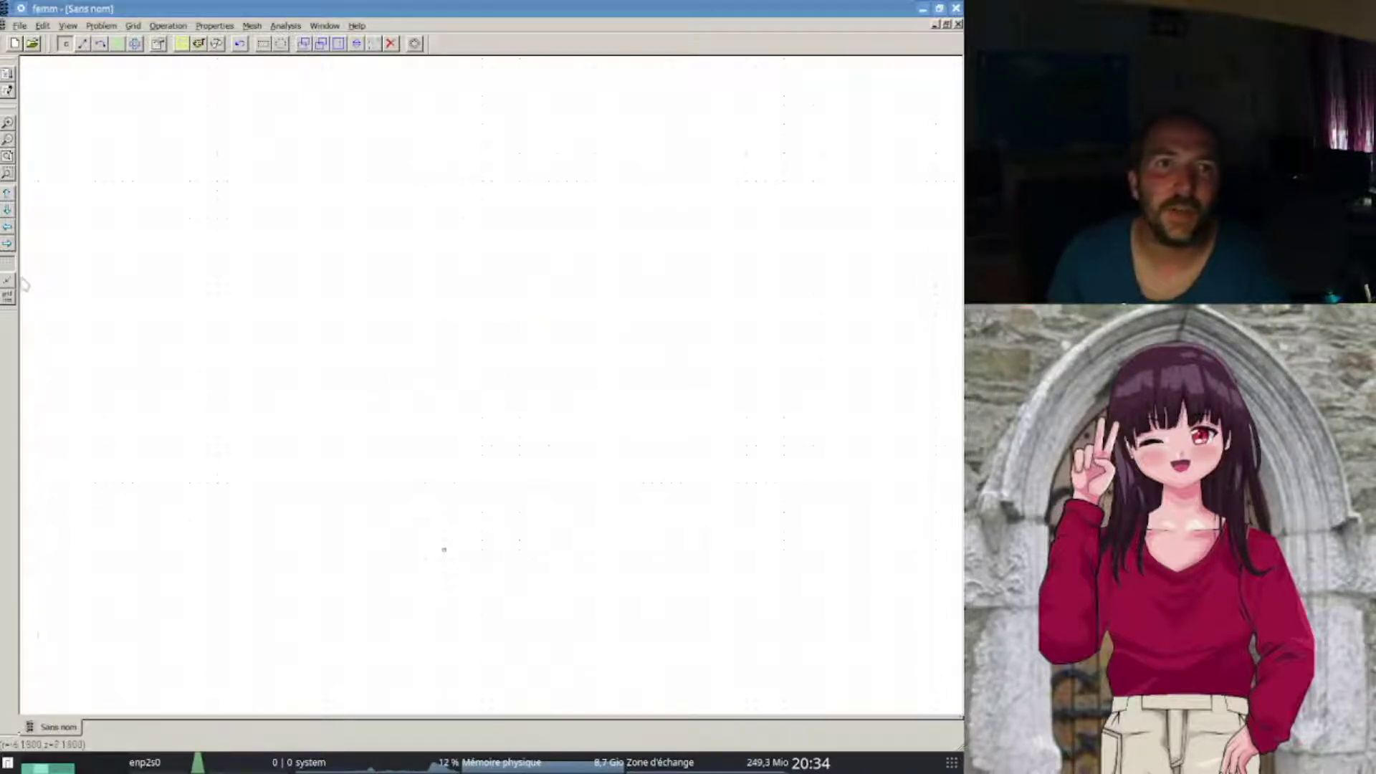
{"action": "left_click", "coordinate": [7, 158]}
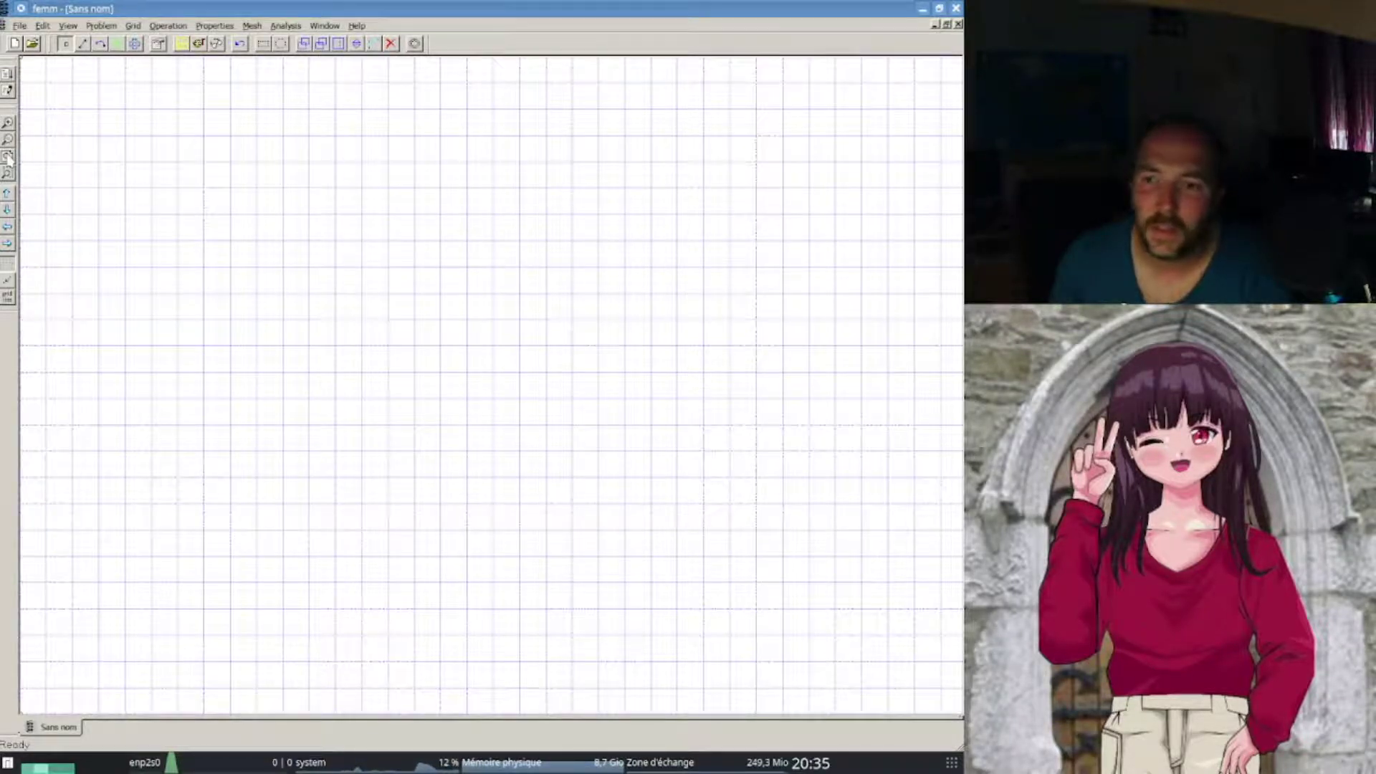
{"action": "left_click", "coordinate": [7, 141]}
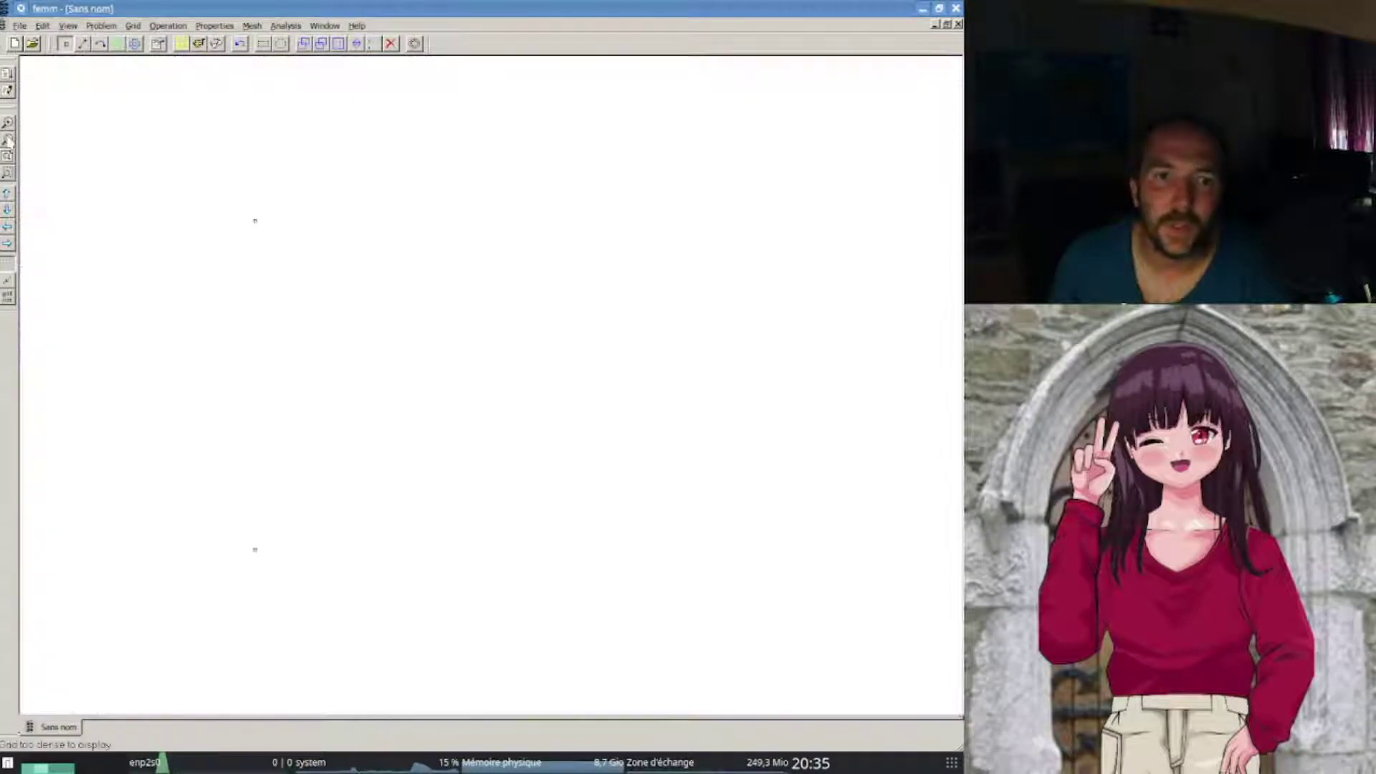
{"action": "left_click", "coordinate": [8, 140]}
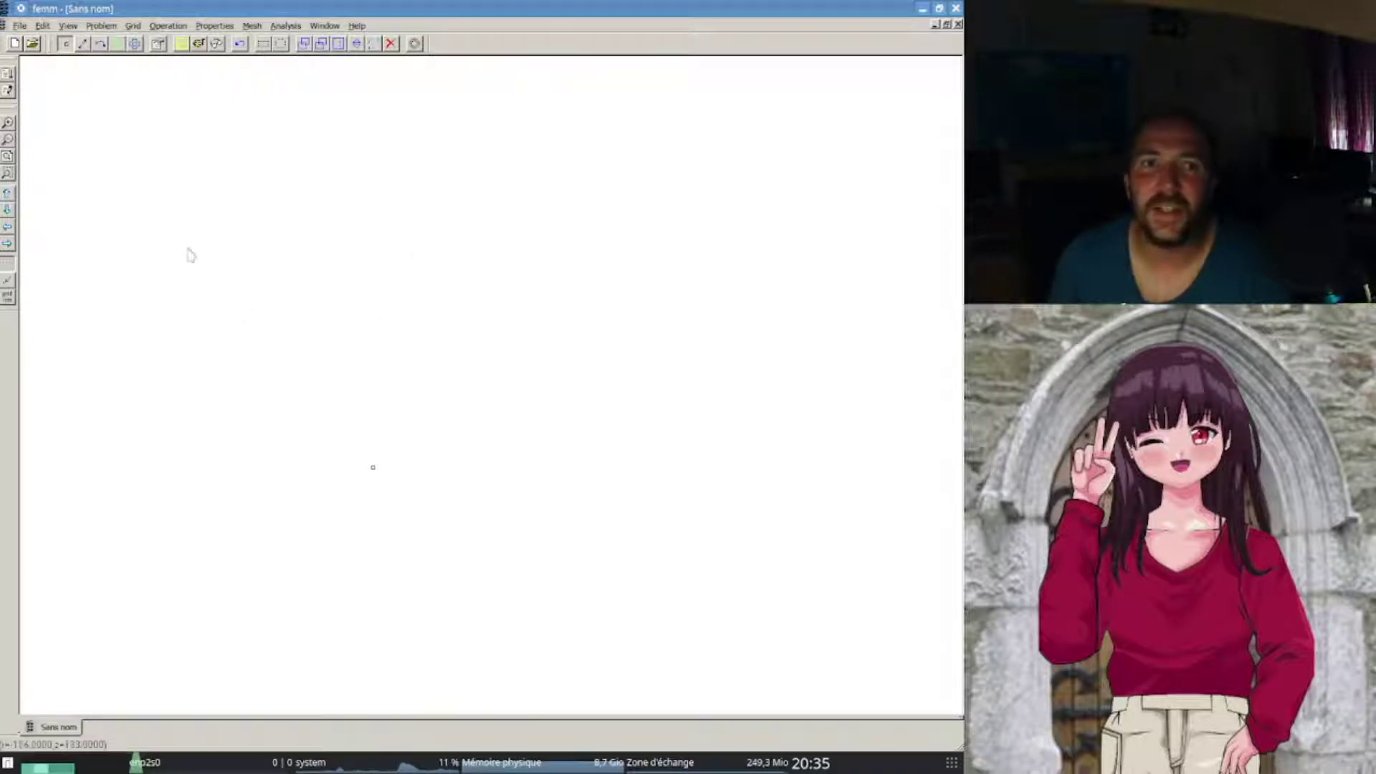
- Enter the upper node again at r = 5.0, z = 100.0
{"action": "key", "text": "Tab"}
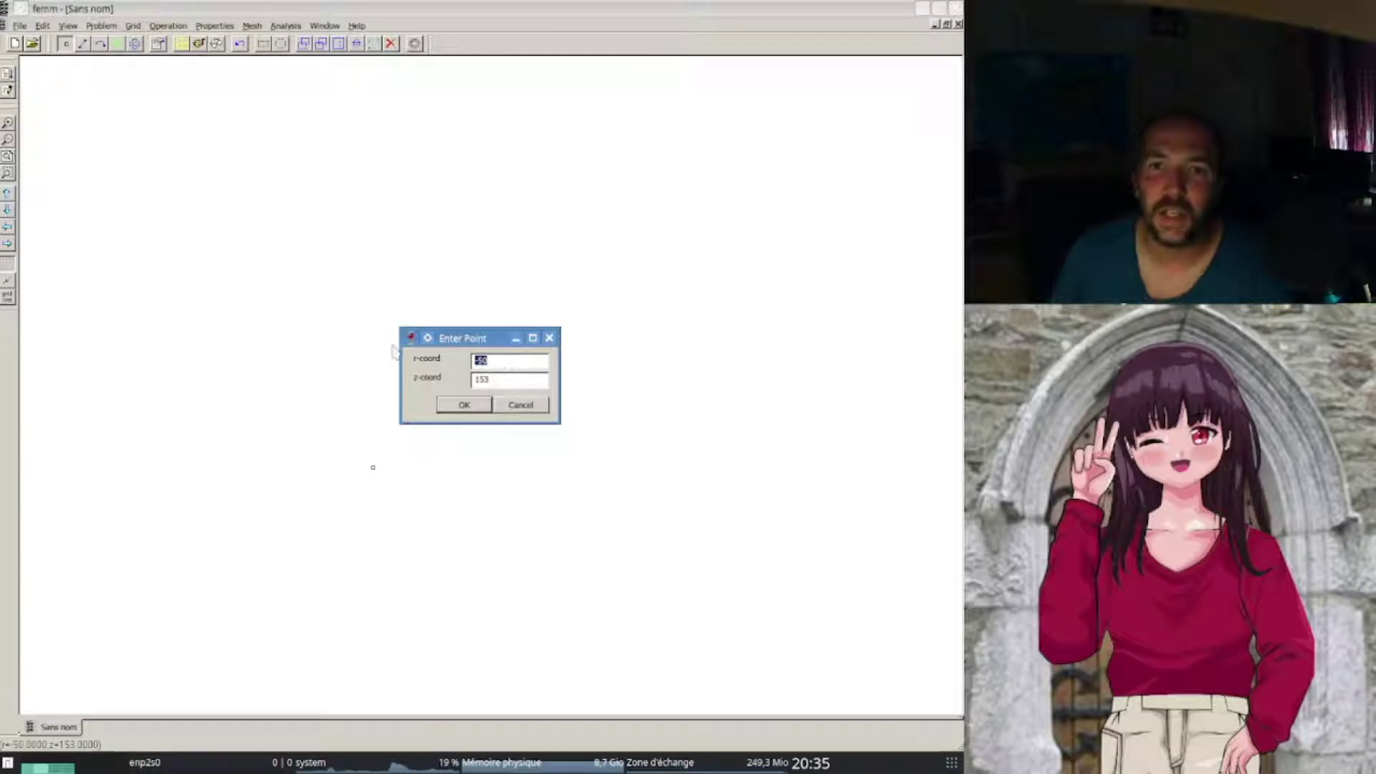
{"action": "type", "text": "5.0"}
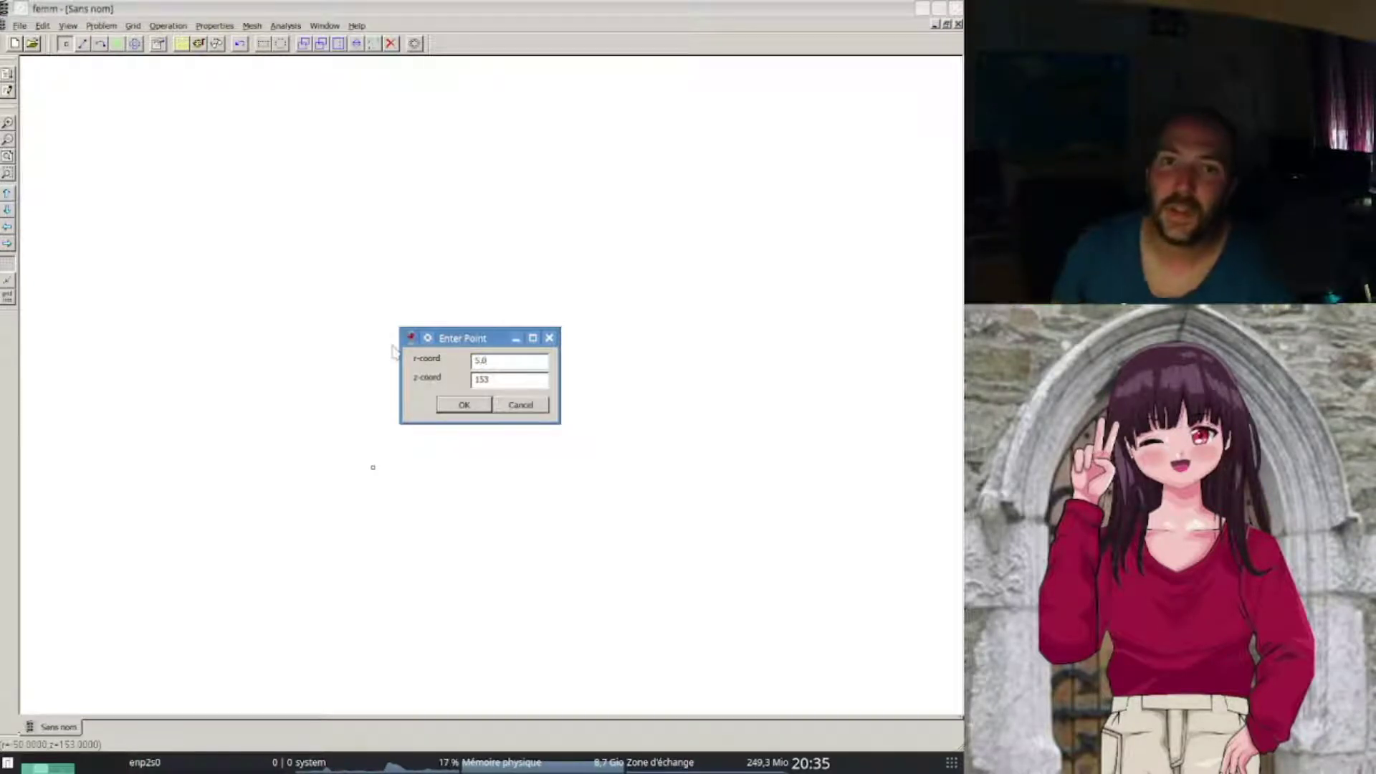
{"action": "key", "text": "Tab"}
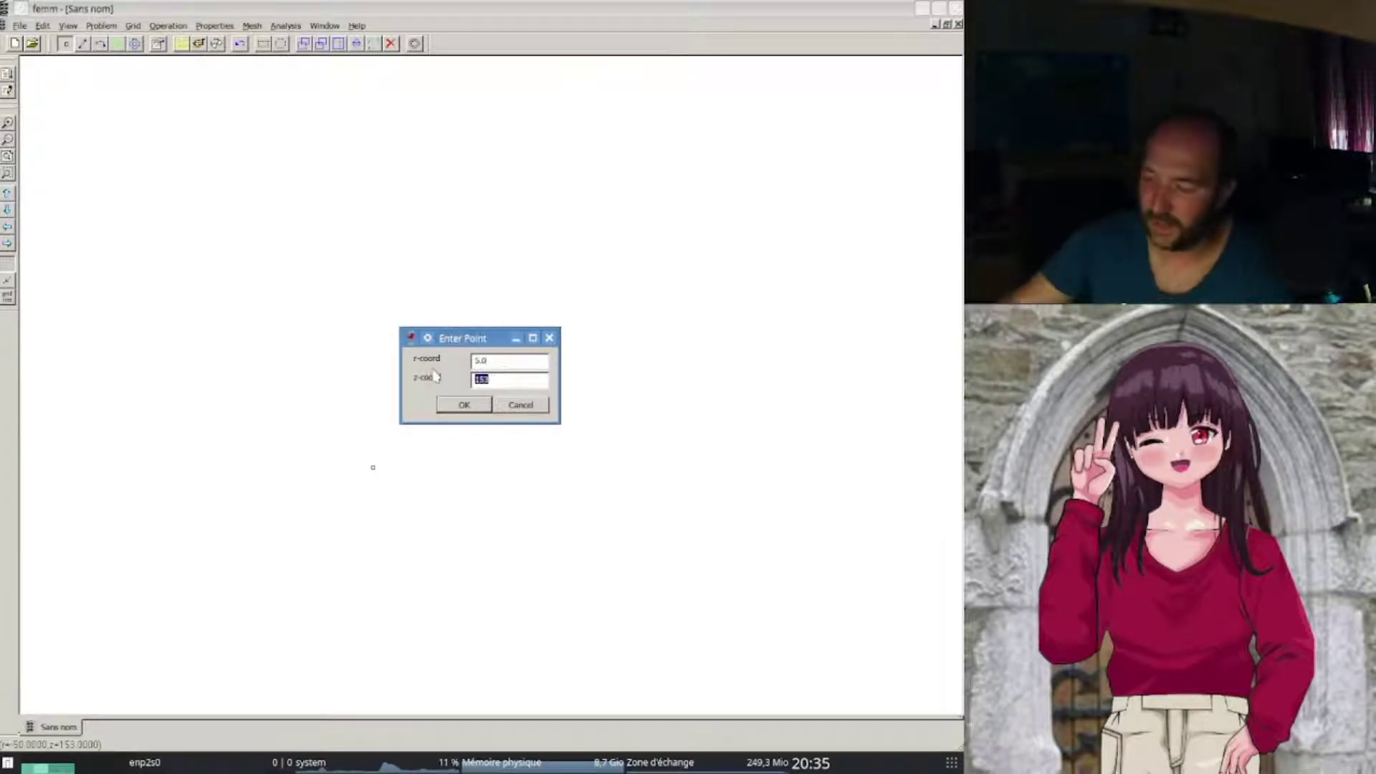
{"action": "type", "text": "100"}
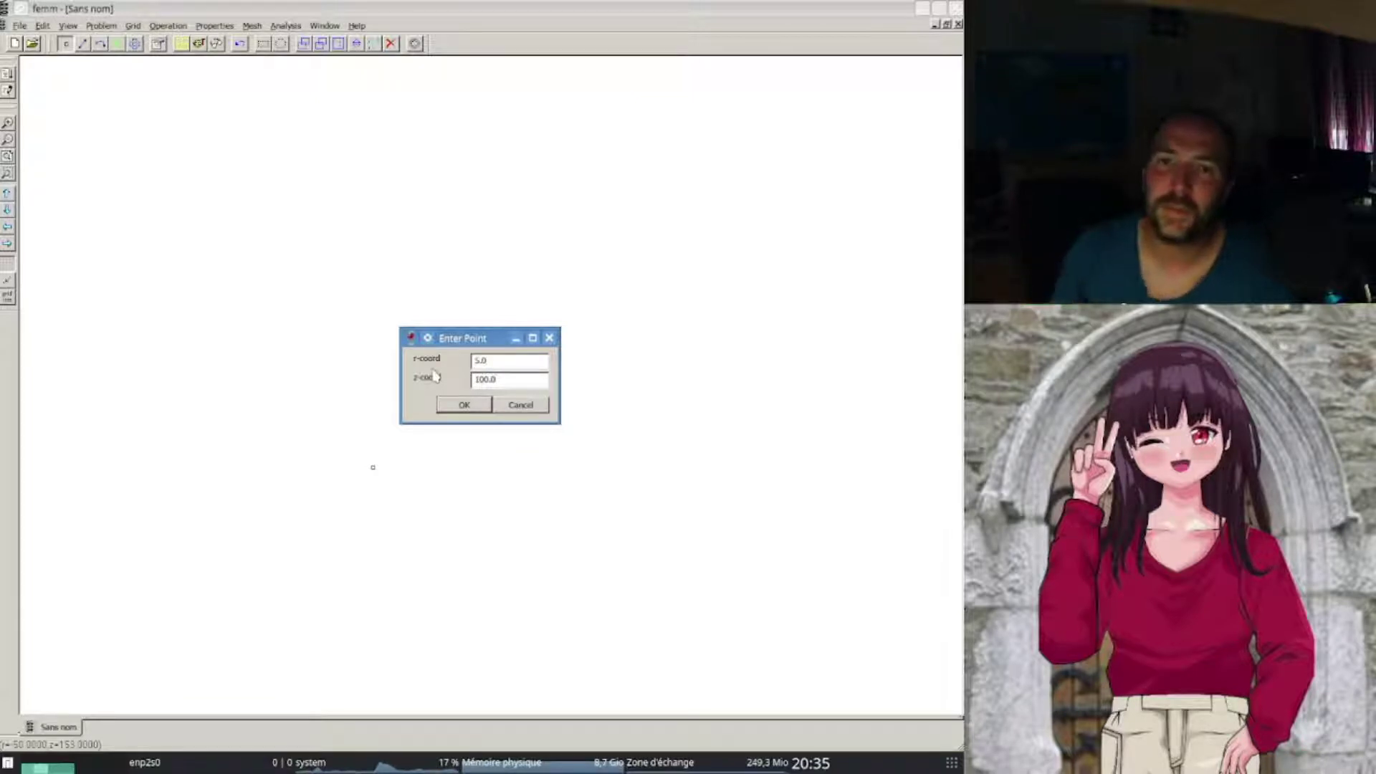
{"action": "left_click", "coordinate": [462, 408]}
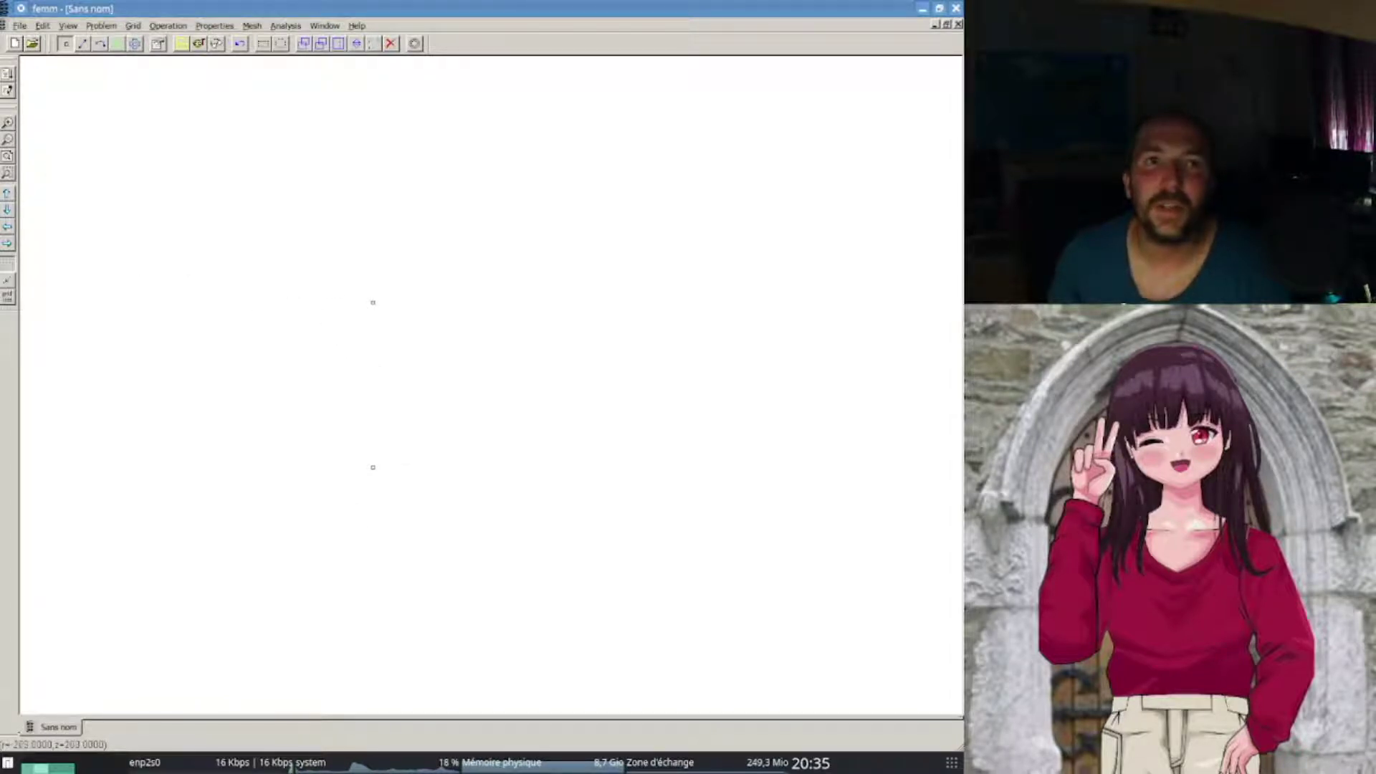
{"action": "key", "text": "Tab"}
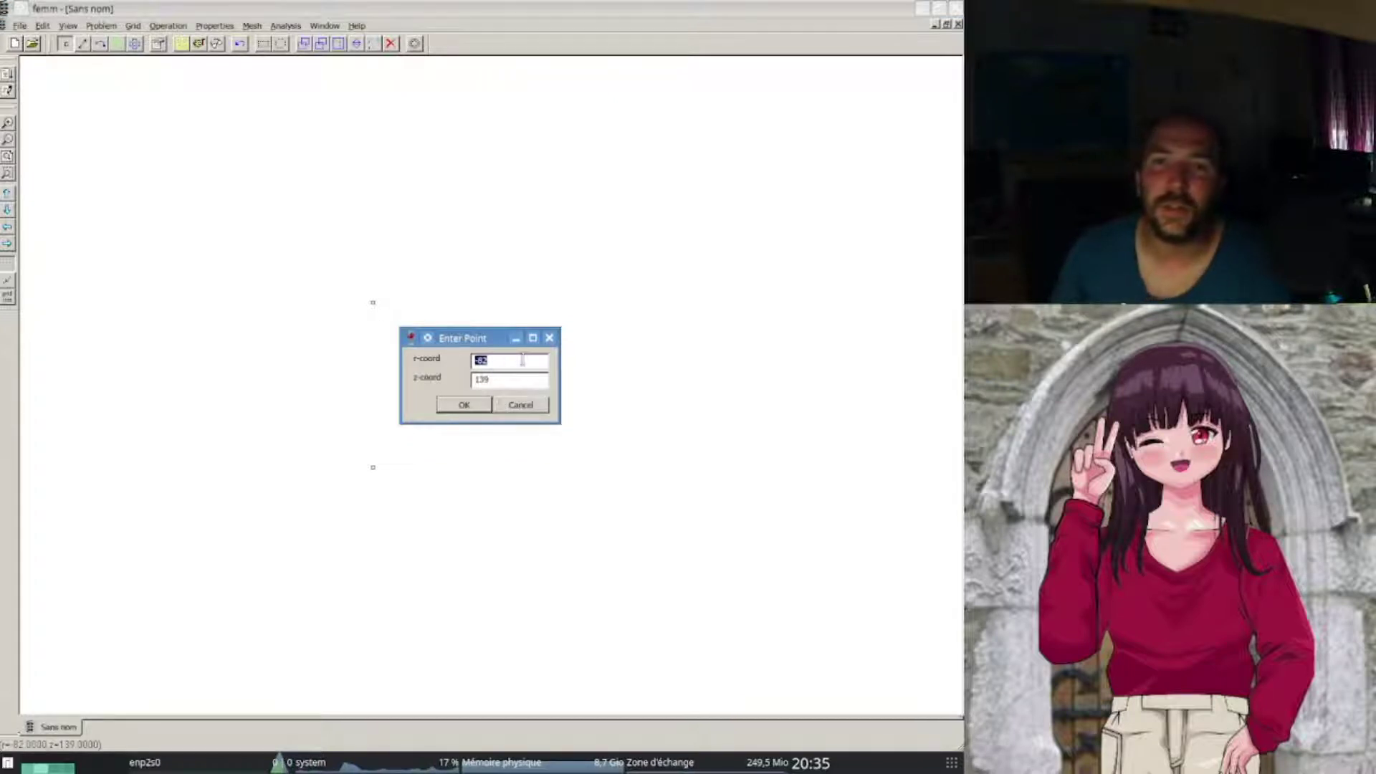
{"action": "type", "text": "5.0"}
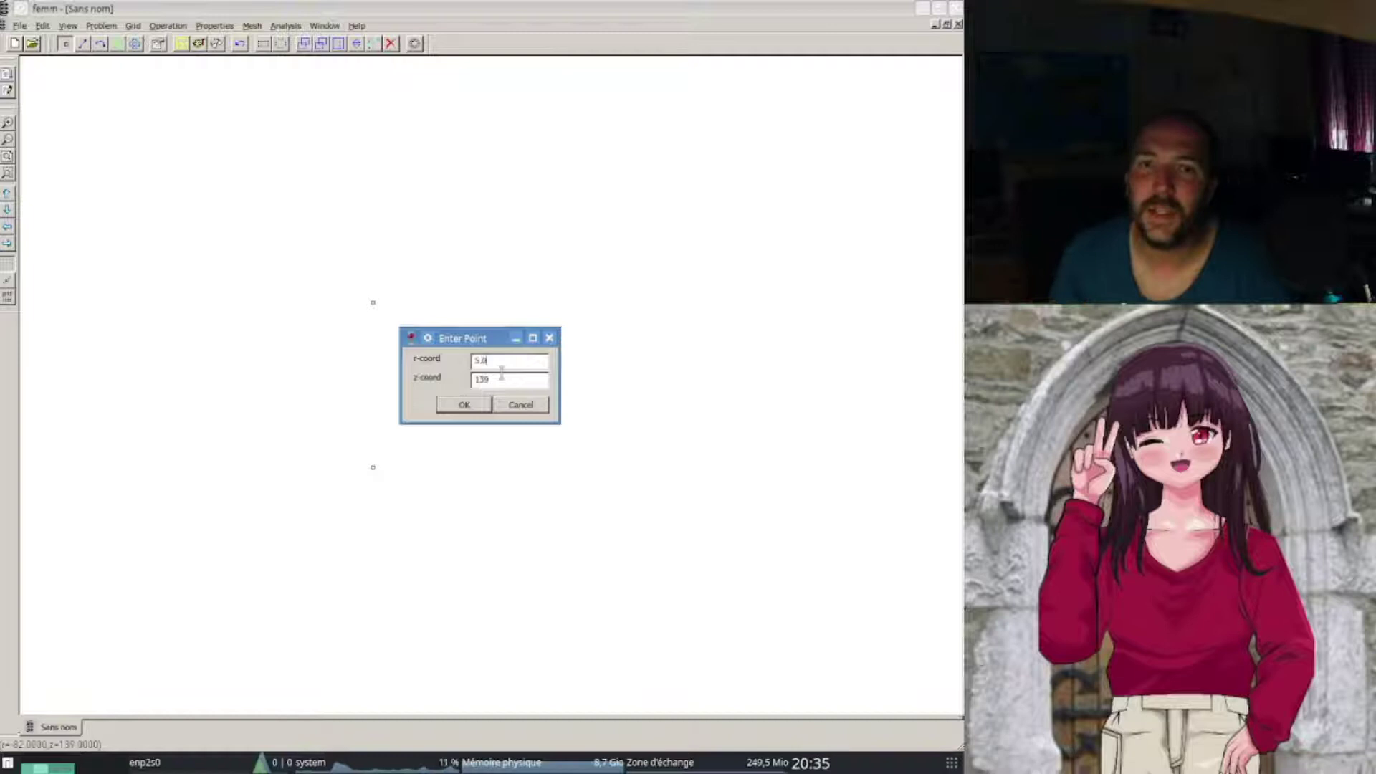
{"action": "key", "text": "Tab"}
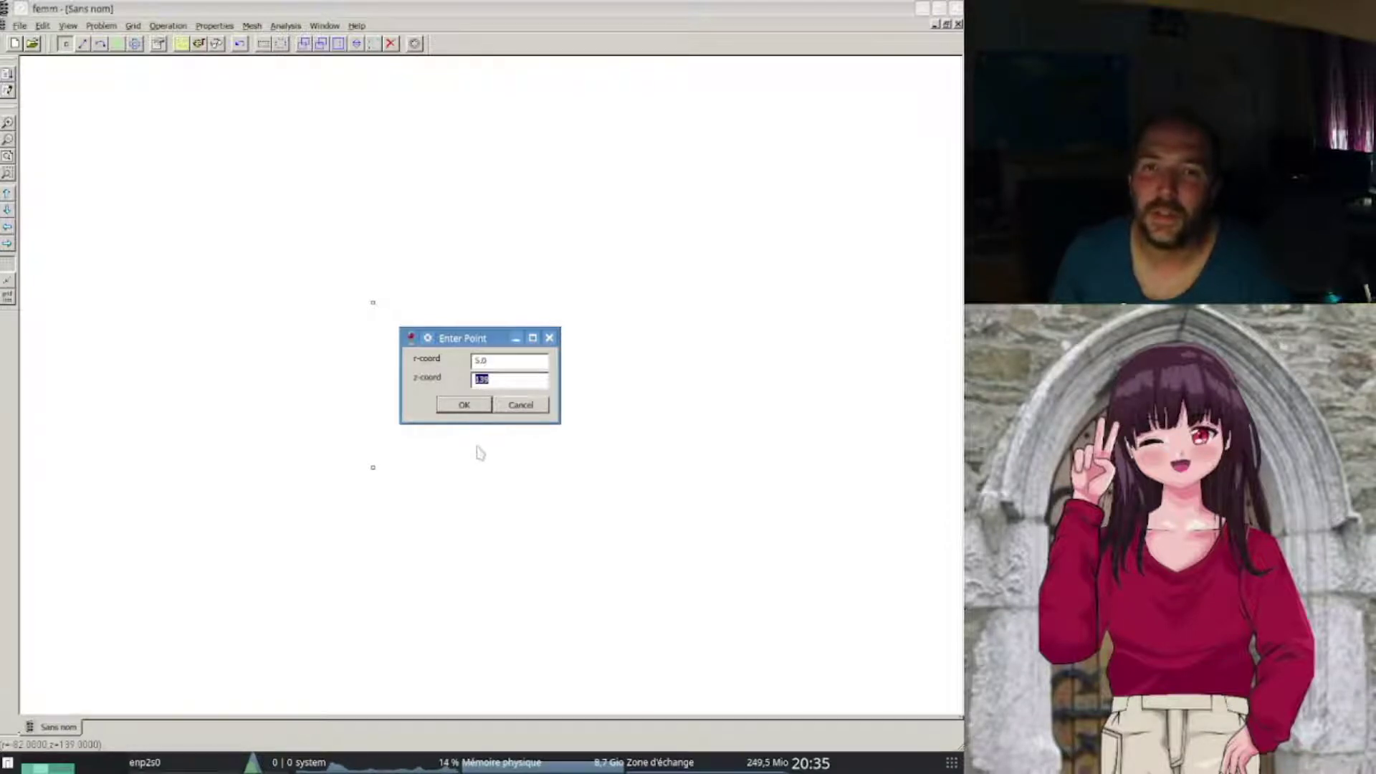
{"action": "left_click", "coordinate": [517, 407]}
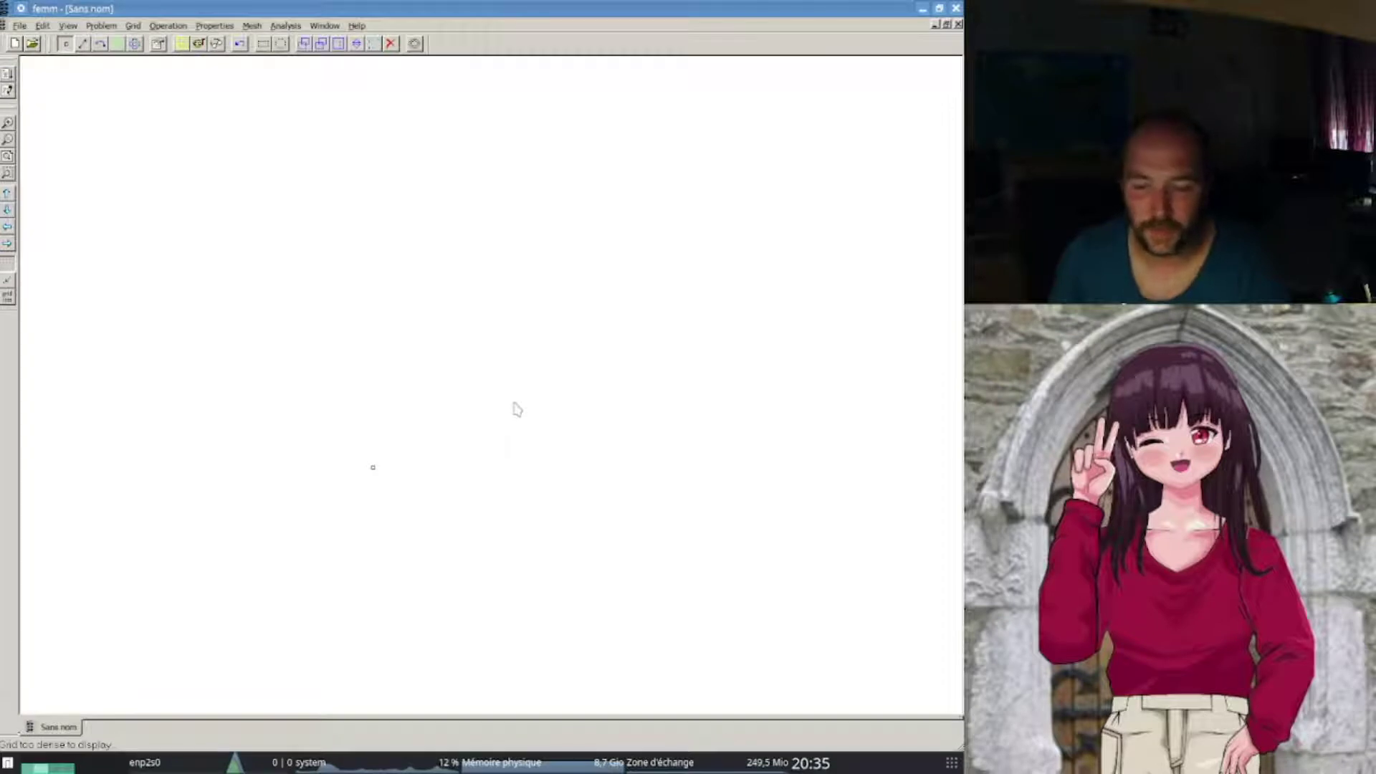
- Add a node by coordinates at r = 5.0, z = 50.0, above the existing lower node
{"action": "key", "text": "Tab"}
{"action": "type", "text": "5"}
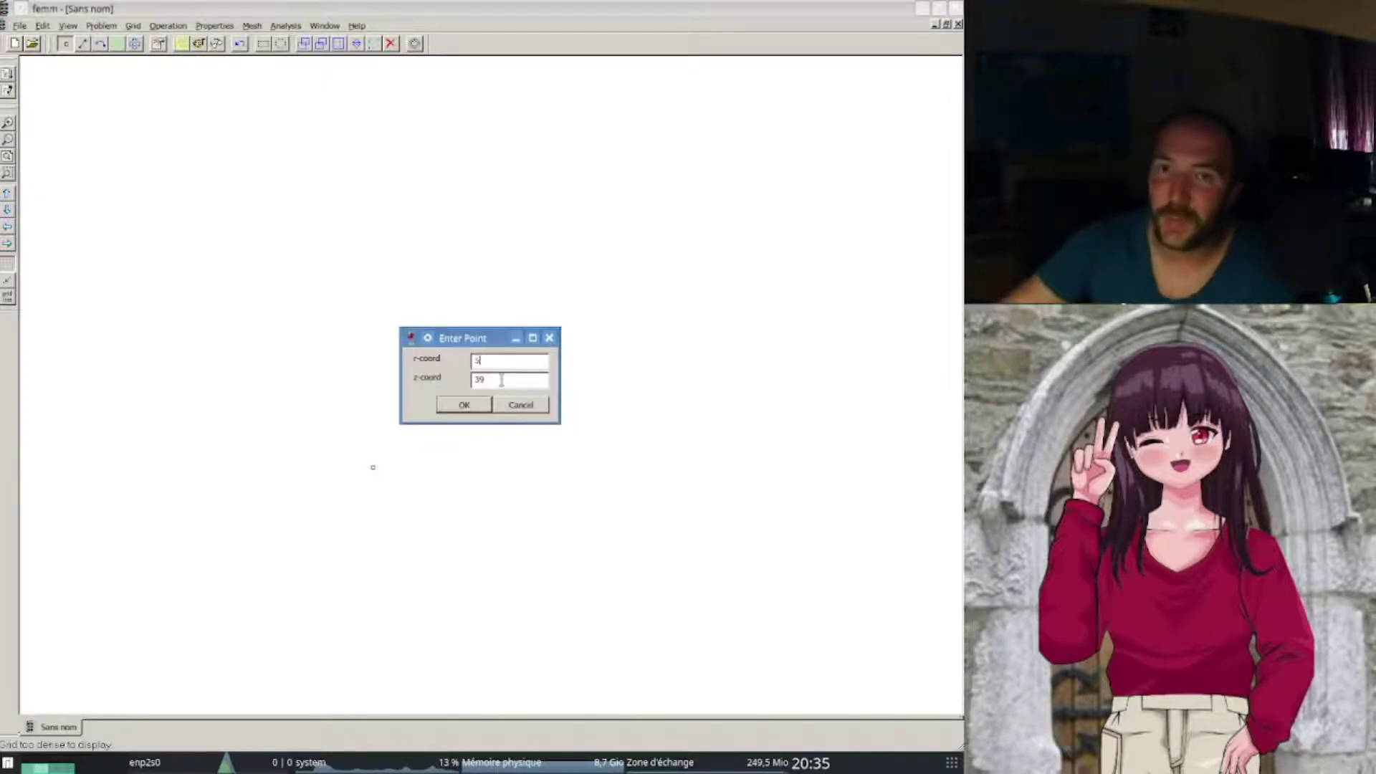
{"action": "type", "text": ".0"}
{"action": "key", "text": "Tab"}
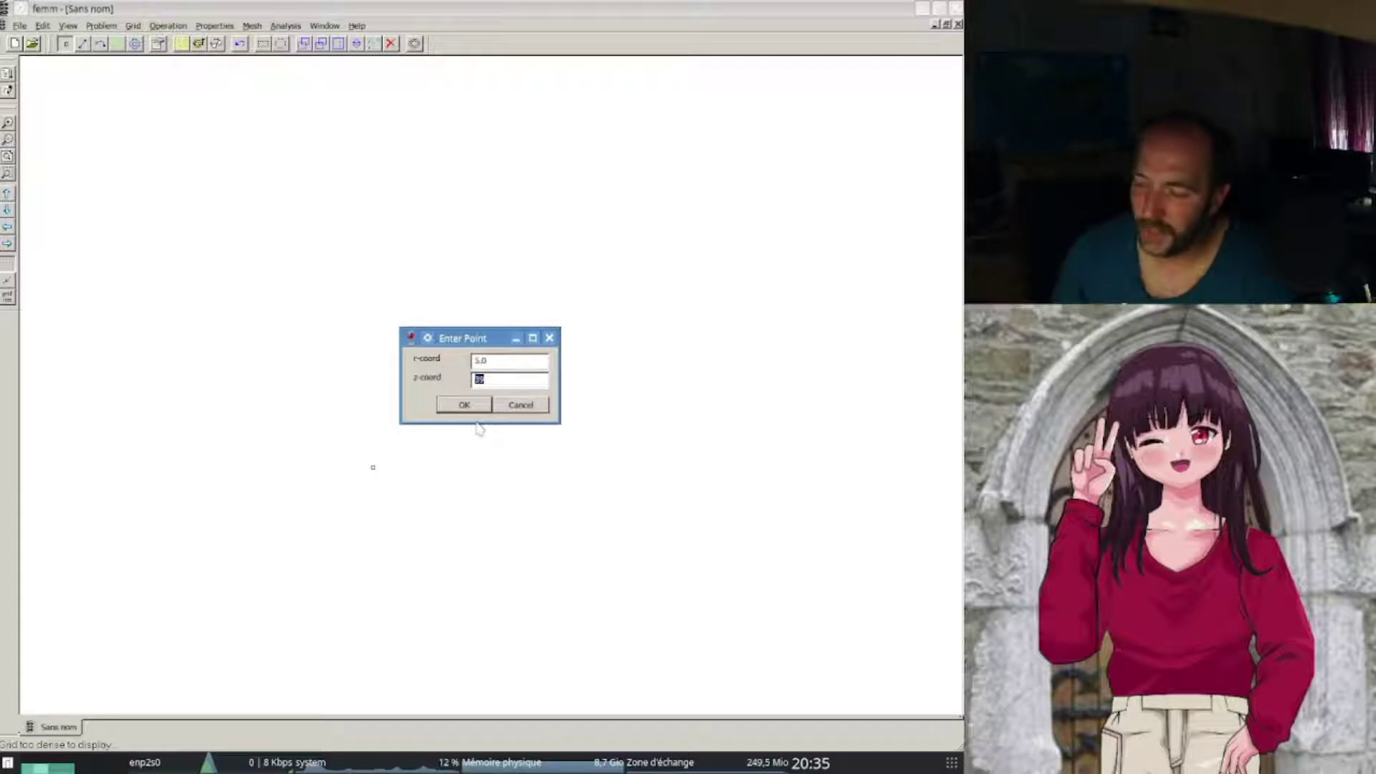
{"action": "type", "text": "5"}
{"action": "type", "text": ".0"}
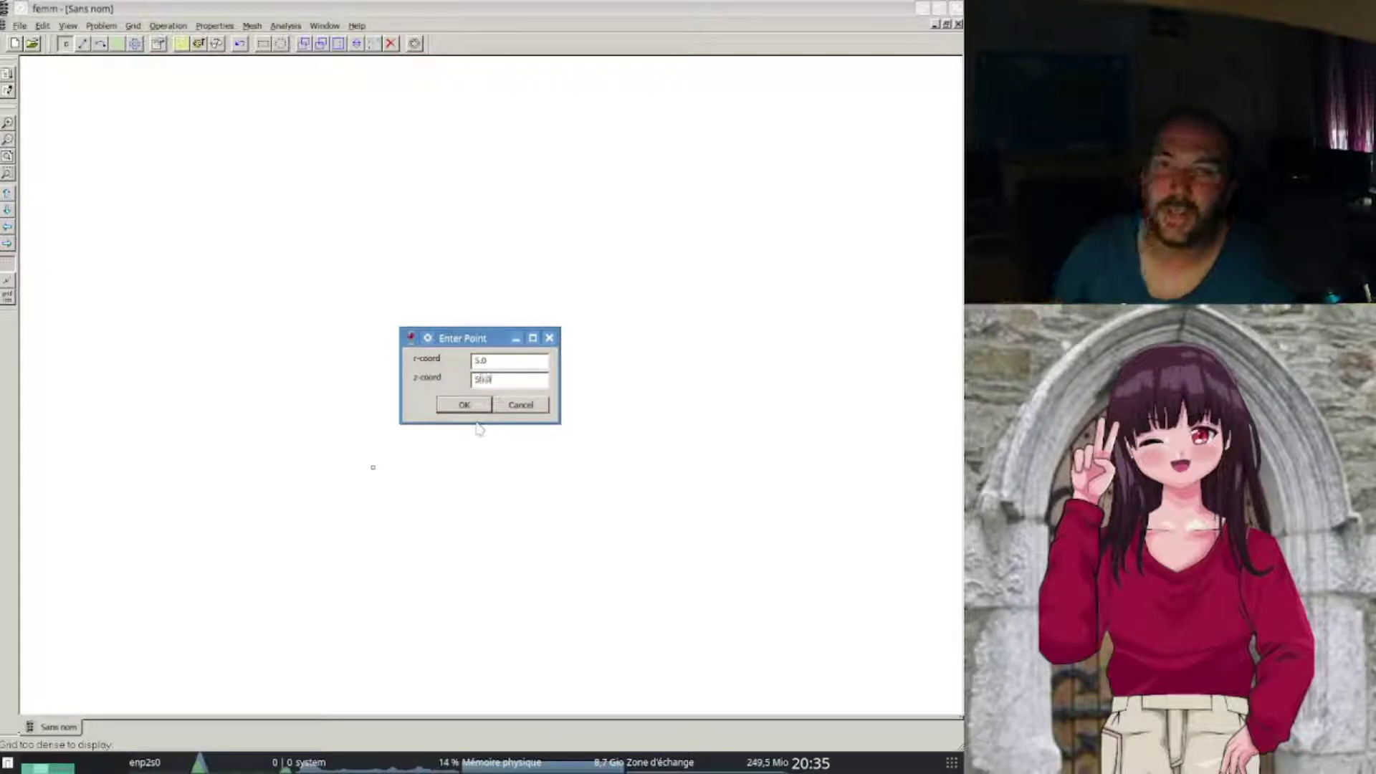
{"action": "left_click", "coordinate": [464, 405]}
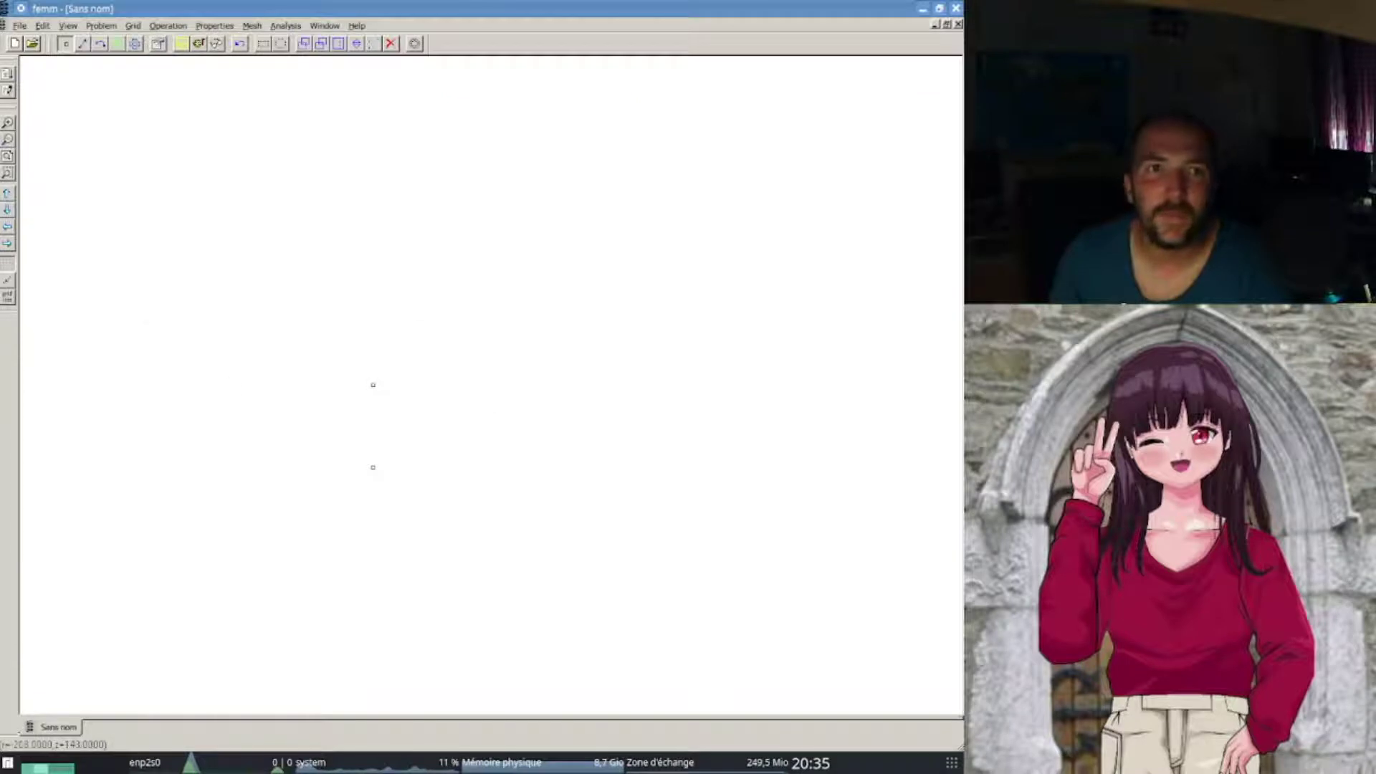
- Add a node by coordinates at r = 5.0, z = 10.0, between the two existing nodes
{"action": "left_click", "coordinate": [6, 126]}
{"action": "left_click", "coordinate": [5, 127]}
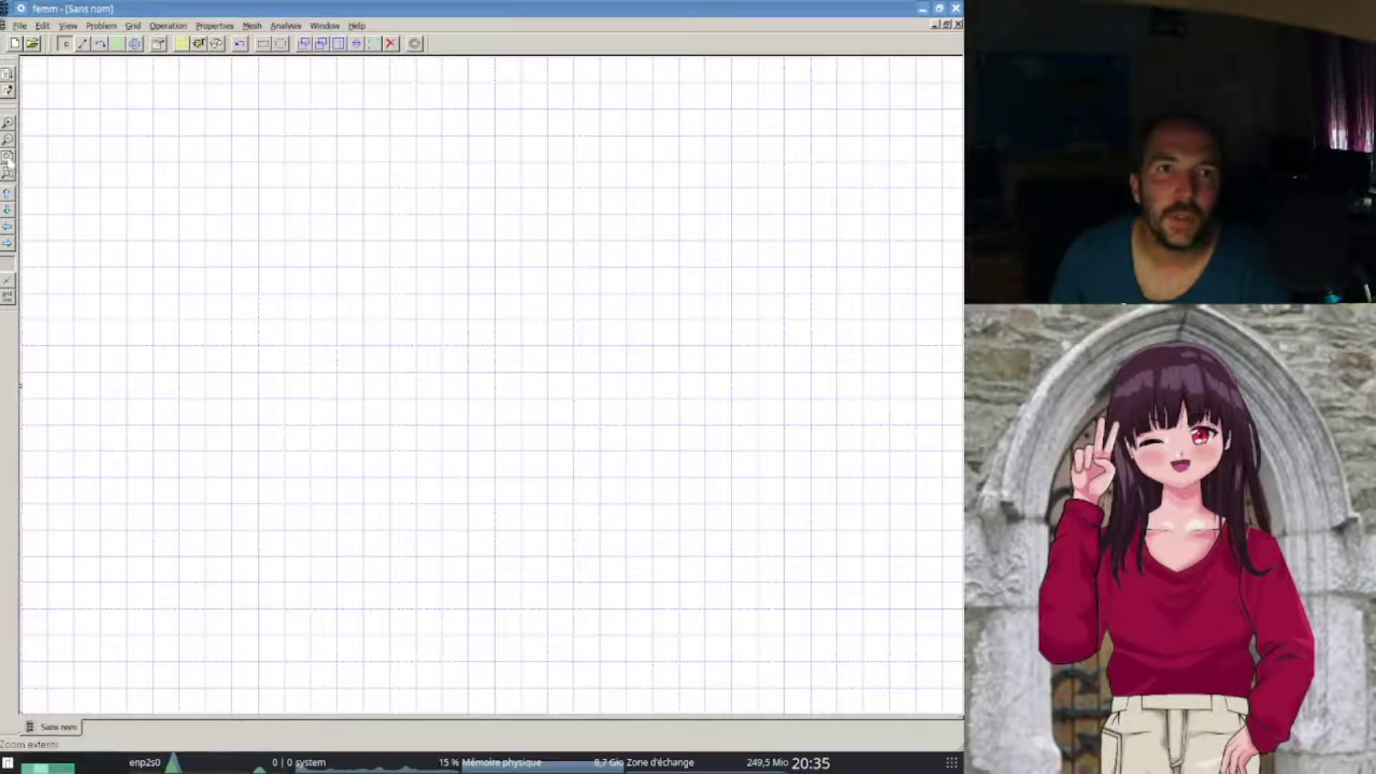
{"action": "left_click", "coordinate": [8, 159]}
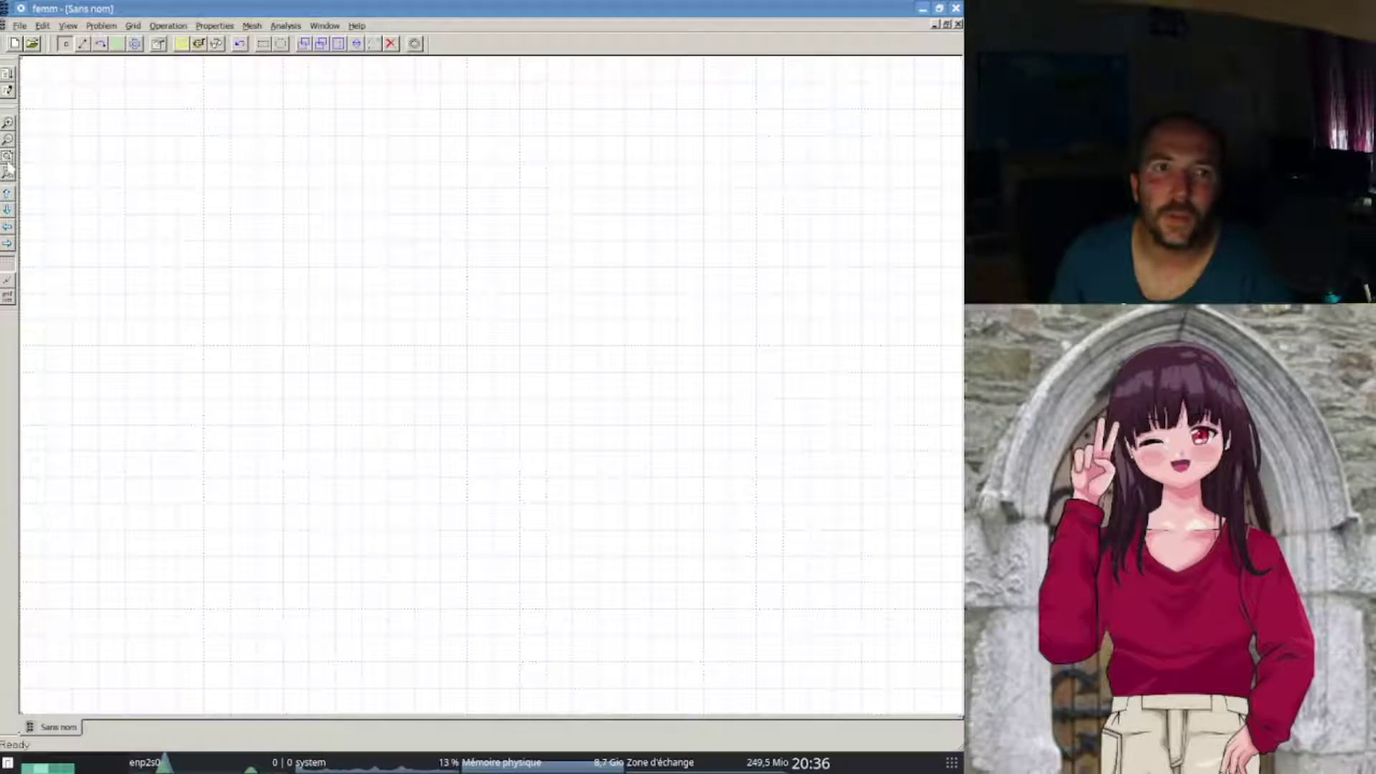
{"action": "left_click", "coordinate": [8, 156]}
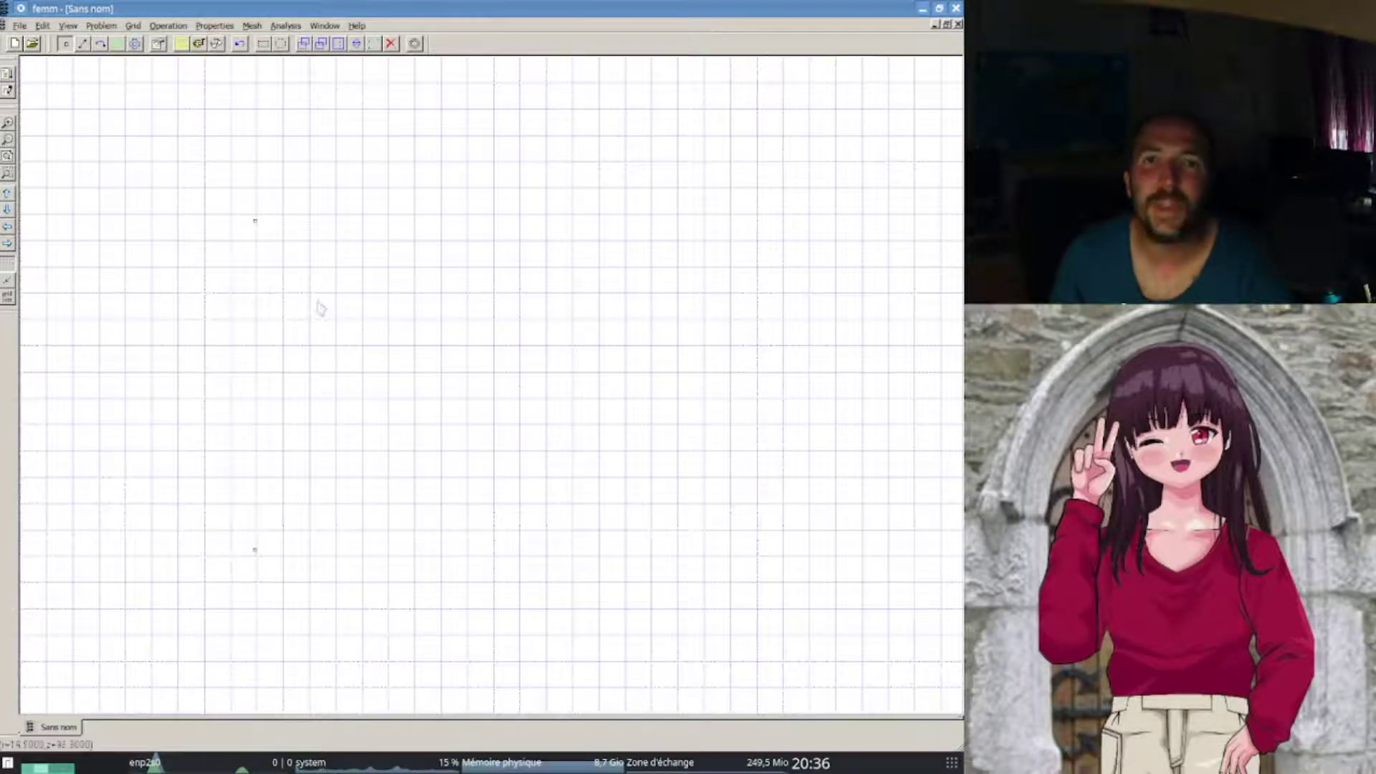
{"action": "key", "text": "Tab"}
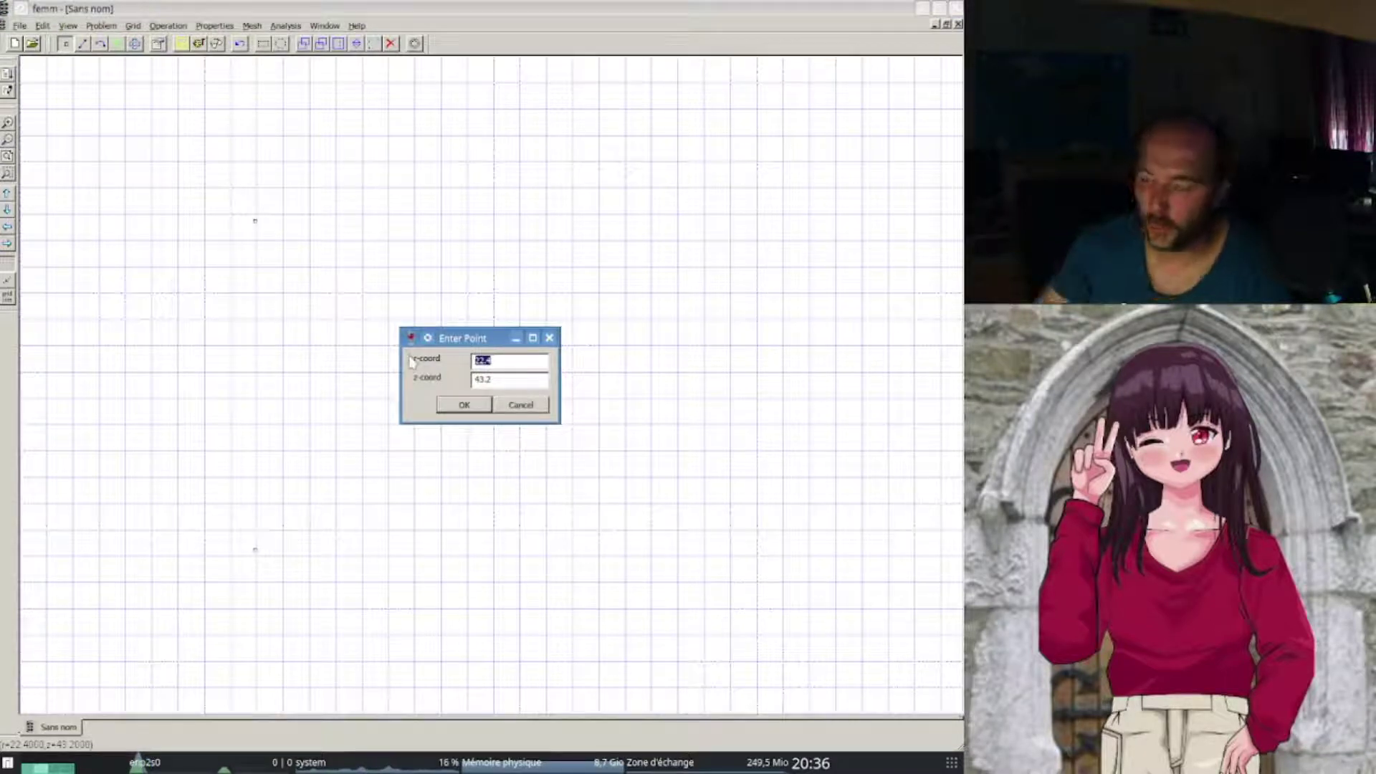
{"action": "type", "text": "3.3"}
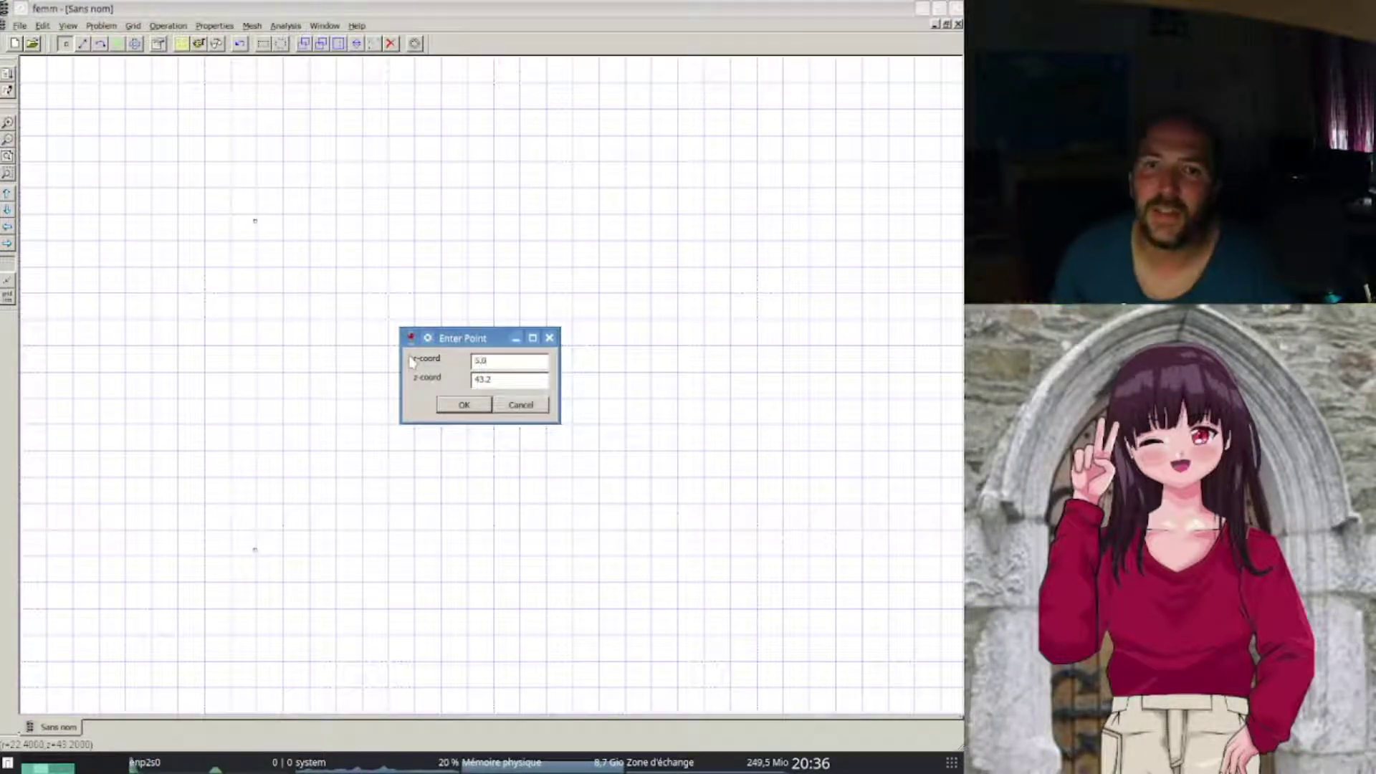
{"action": "key", "text": "Tab"}
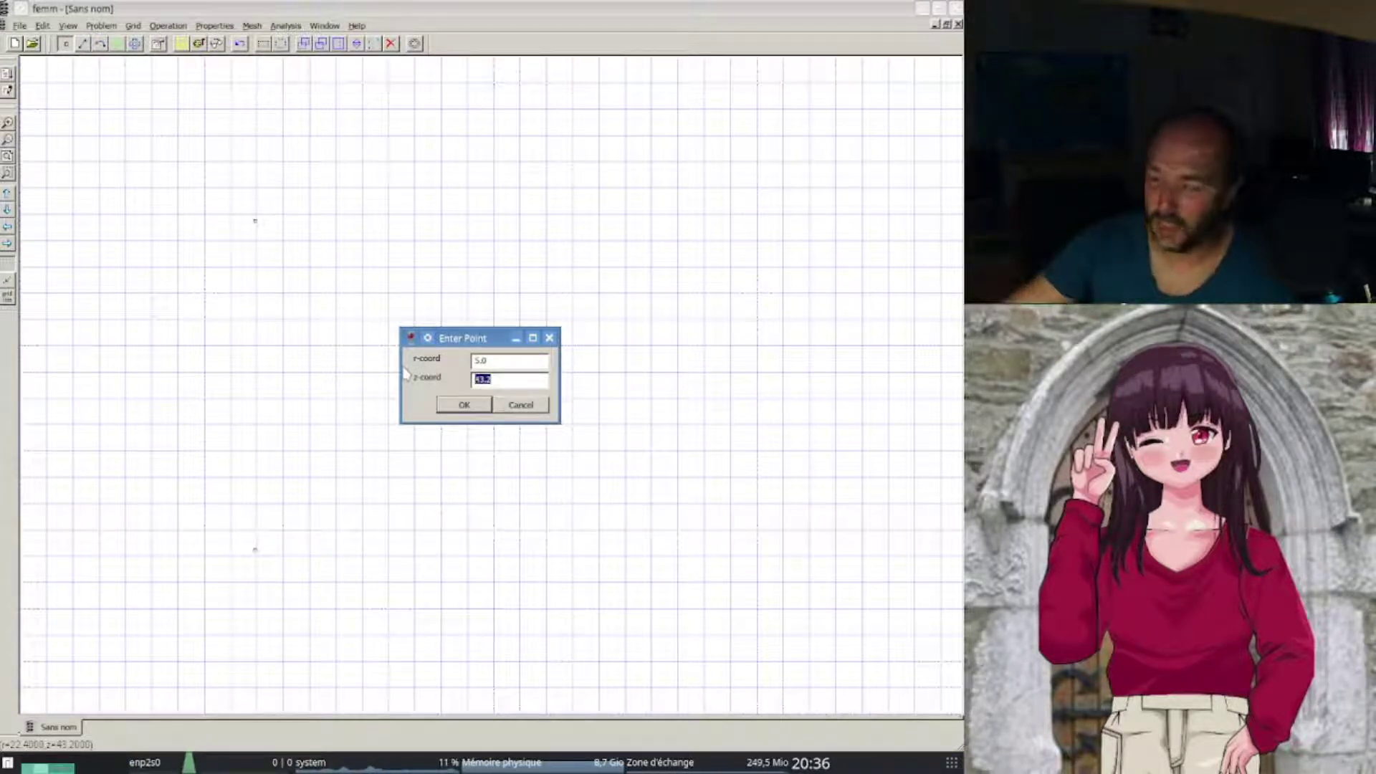
{"action": "type", "text": "10.0"}
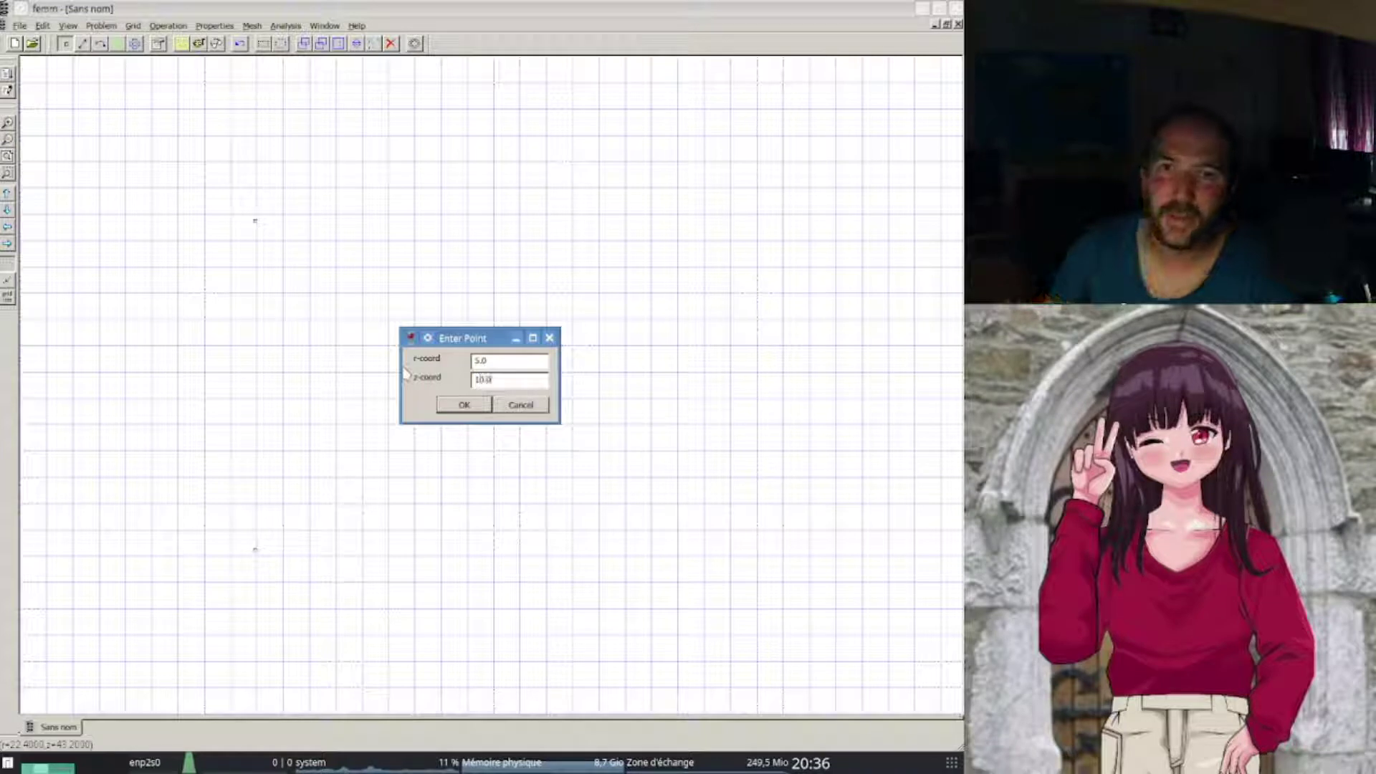
{"action": "left_click", "coordinate": [464, 405]}
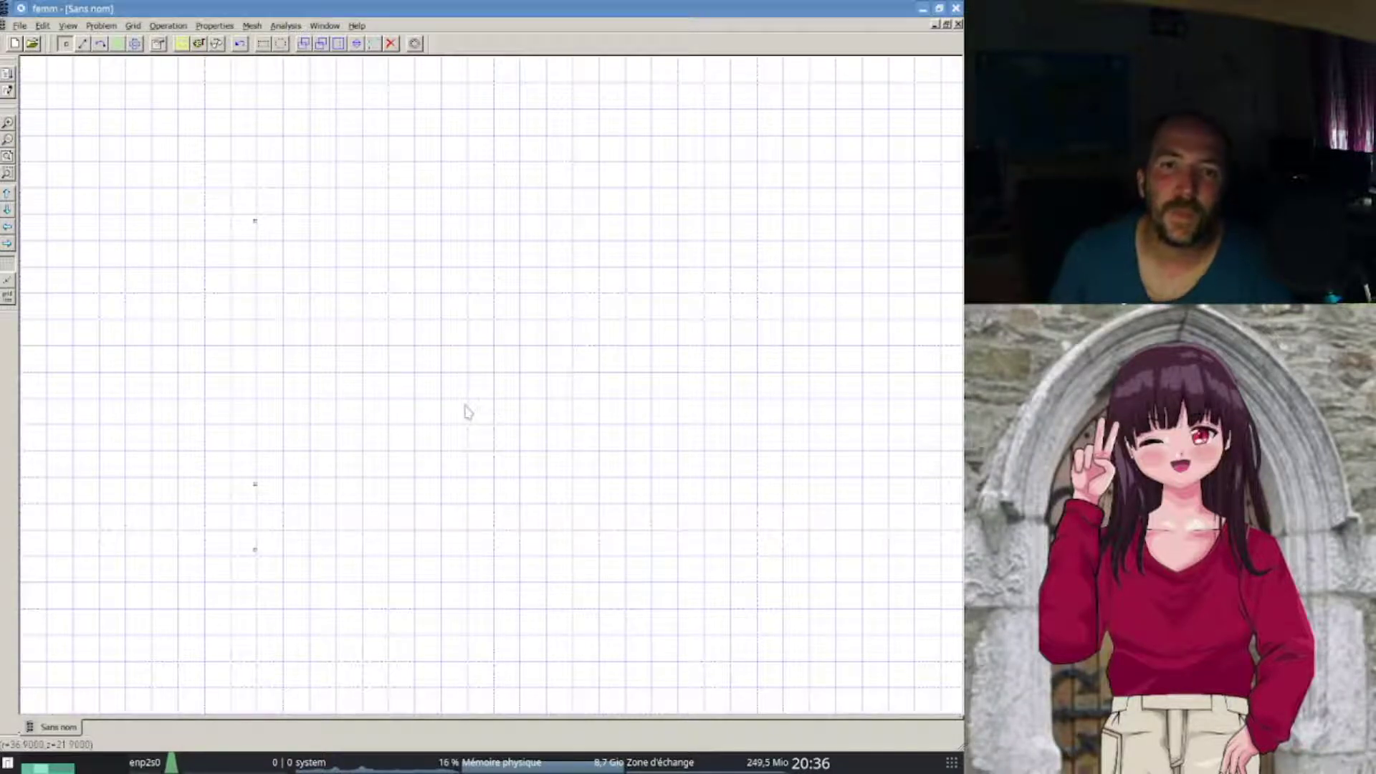
- Add a node by coordinates at r = 5.0, z = 40.0, just below the uppermost node
{"action": "key", "text": "Tab"}
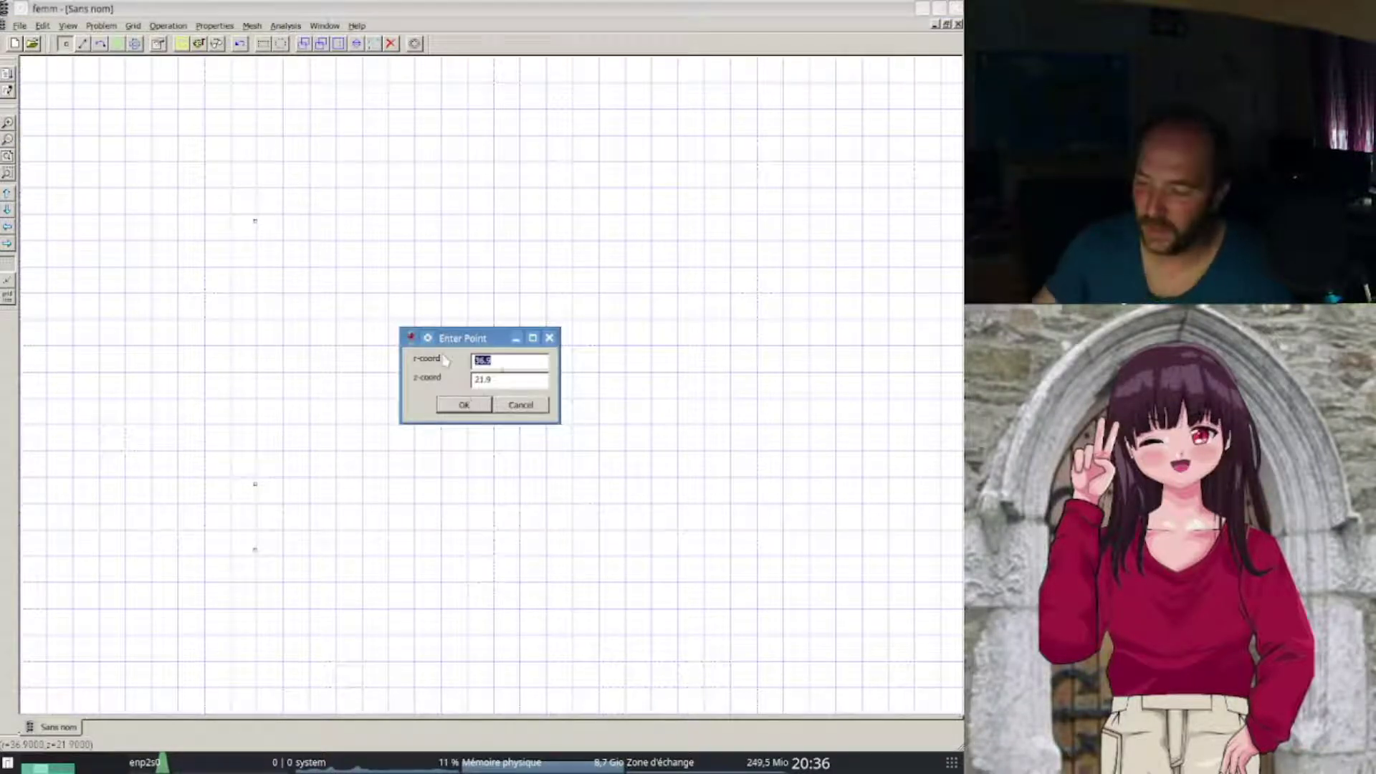
{"action": "type", "text": "40.8"}
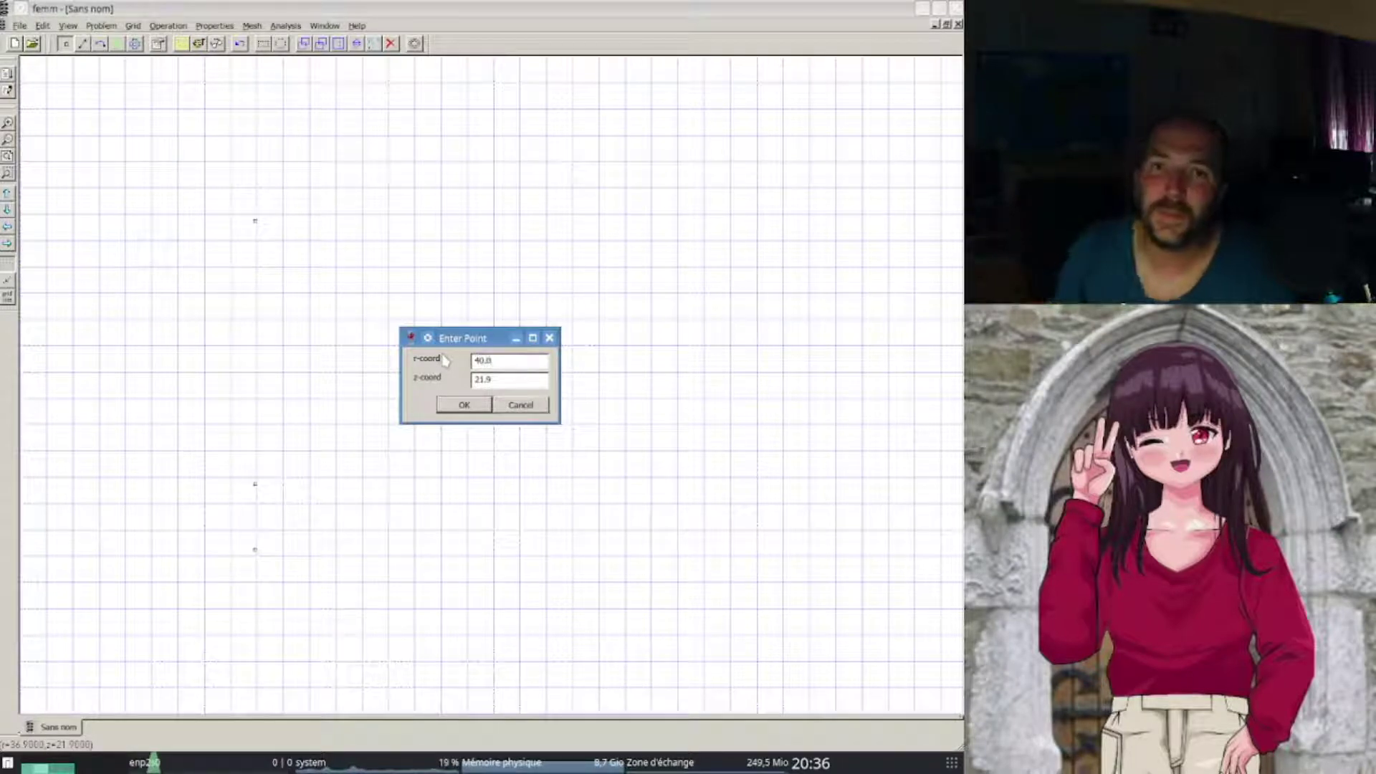
{"action": "left_click_drag", "start_coordinate": [513, 360], "coordinate": [455, 365]}
{"action": "type", "text": "5.8"}
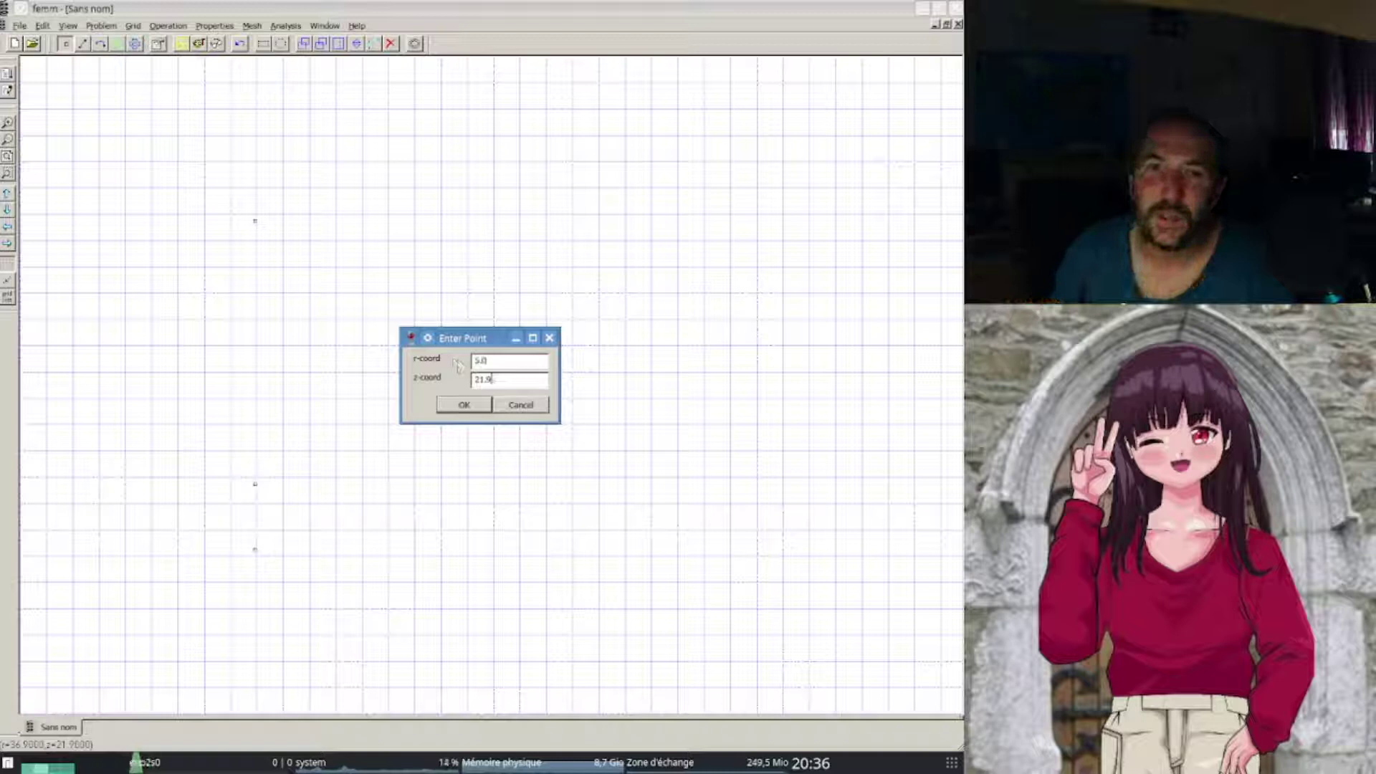
{"action": "key", "text": "shift+Home"}
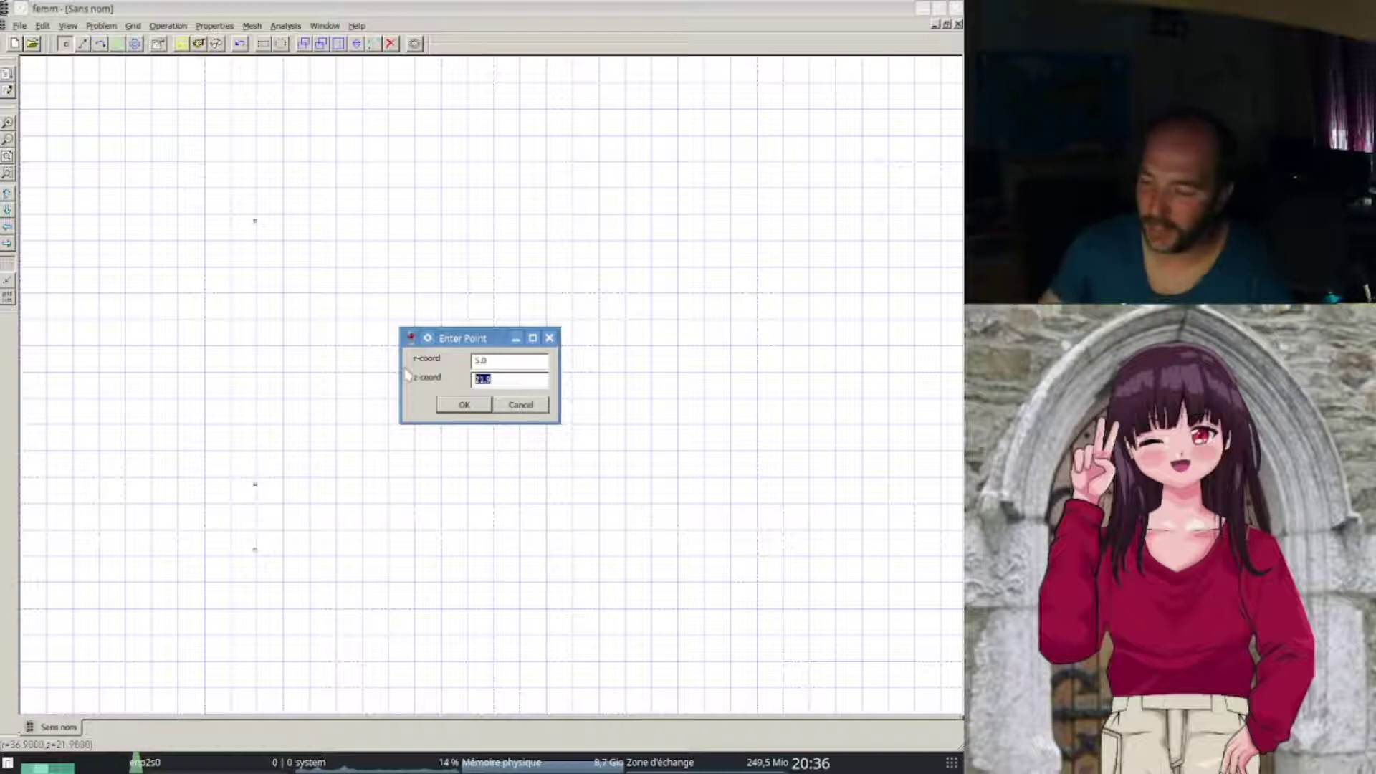
{"action": "type", "text": "40.8"}
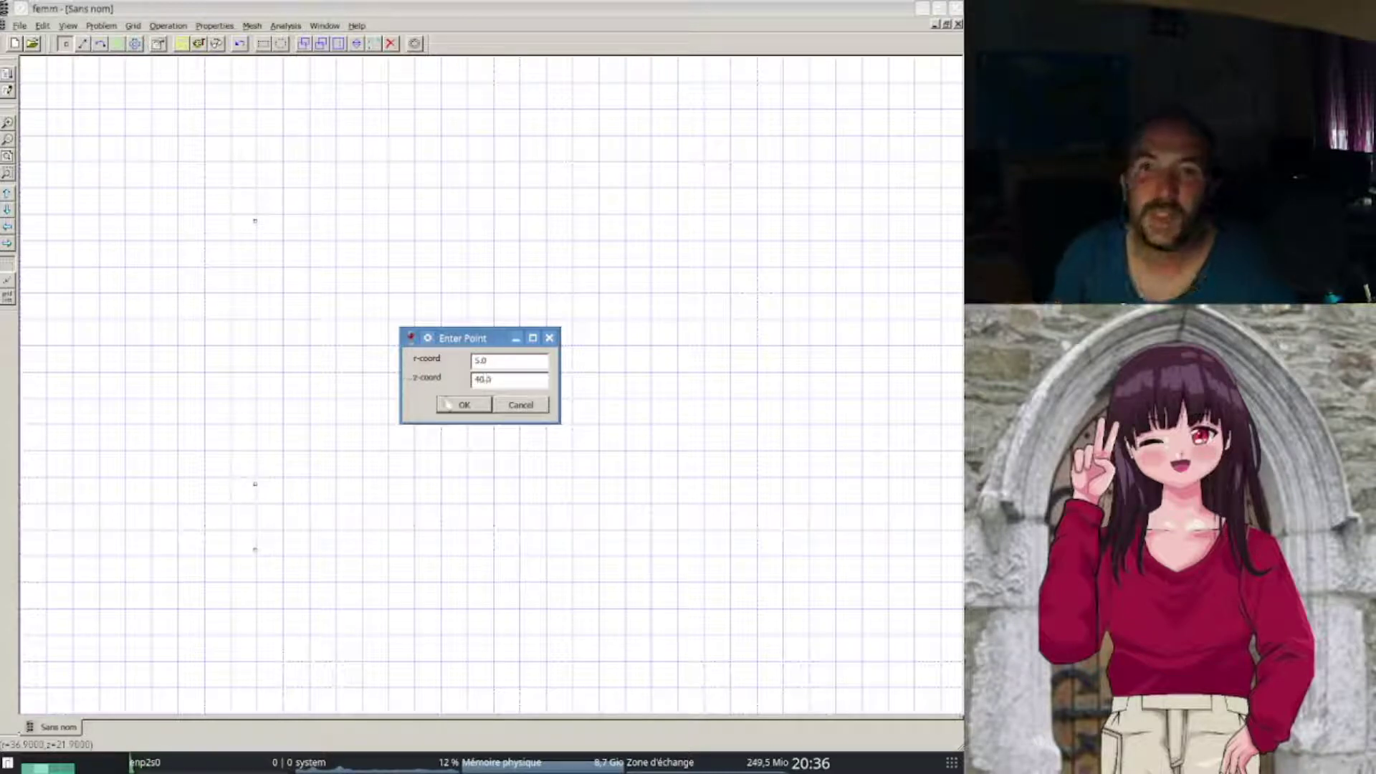
{"action": "left_click", "coordinate": [453, 404]}
- Start the outer column of nodes with one at r = 30.0, z = 50.0, level with the uppermost inner node
{"action": "key", "text": "Tab"}
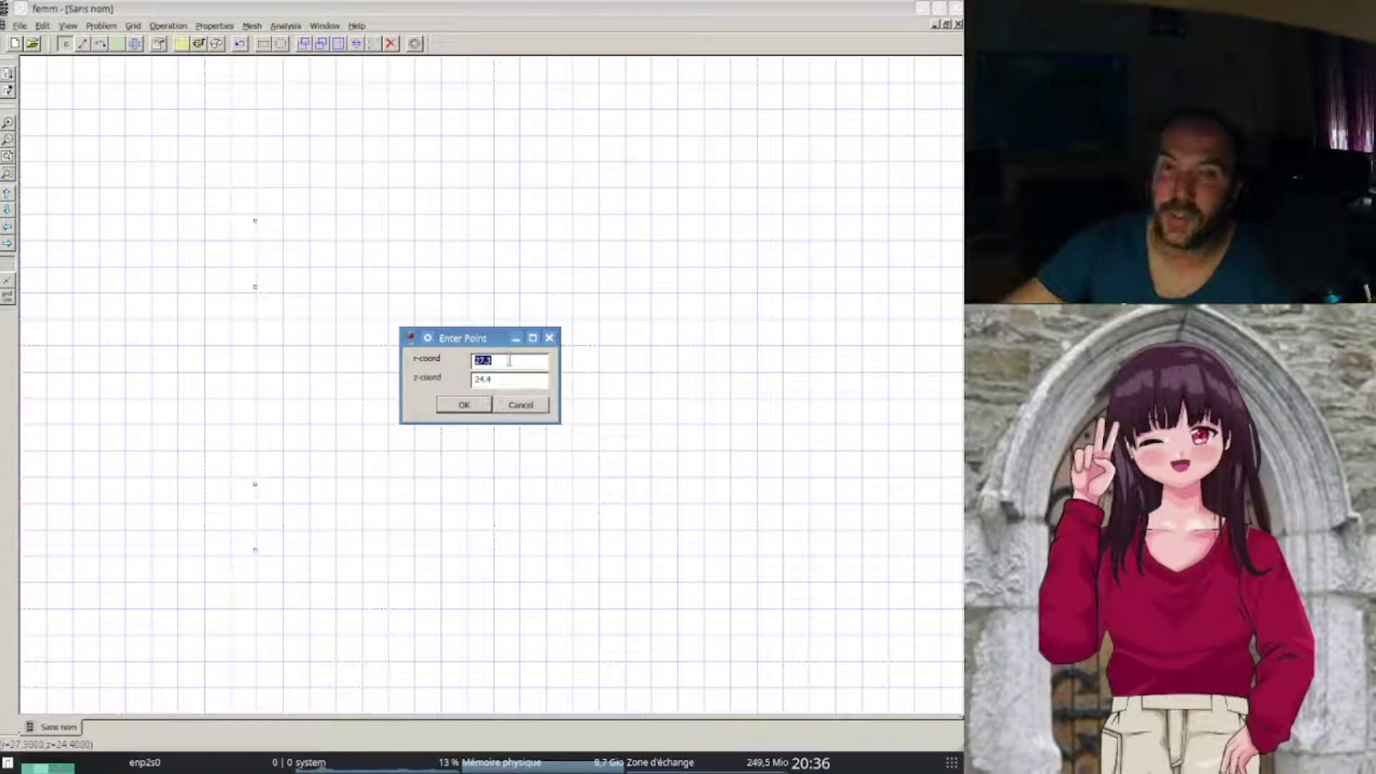
{"action": "type", "text": "30.0"}
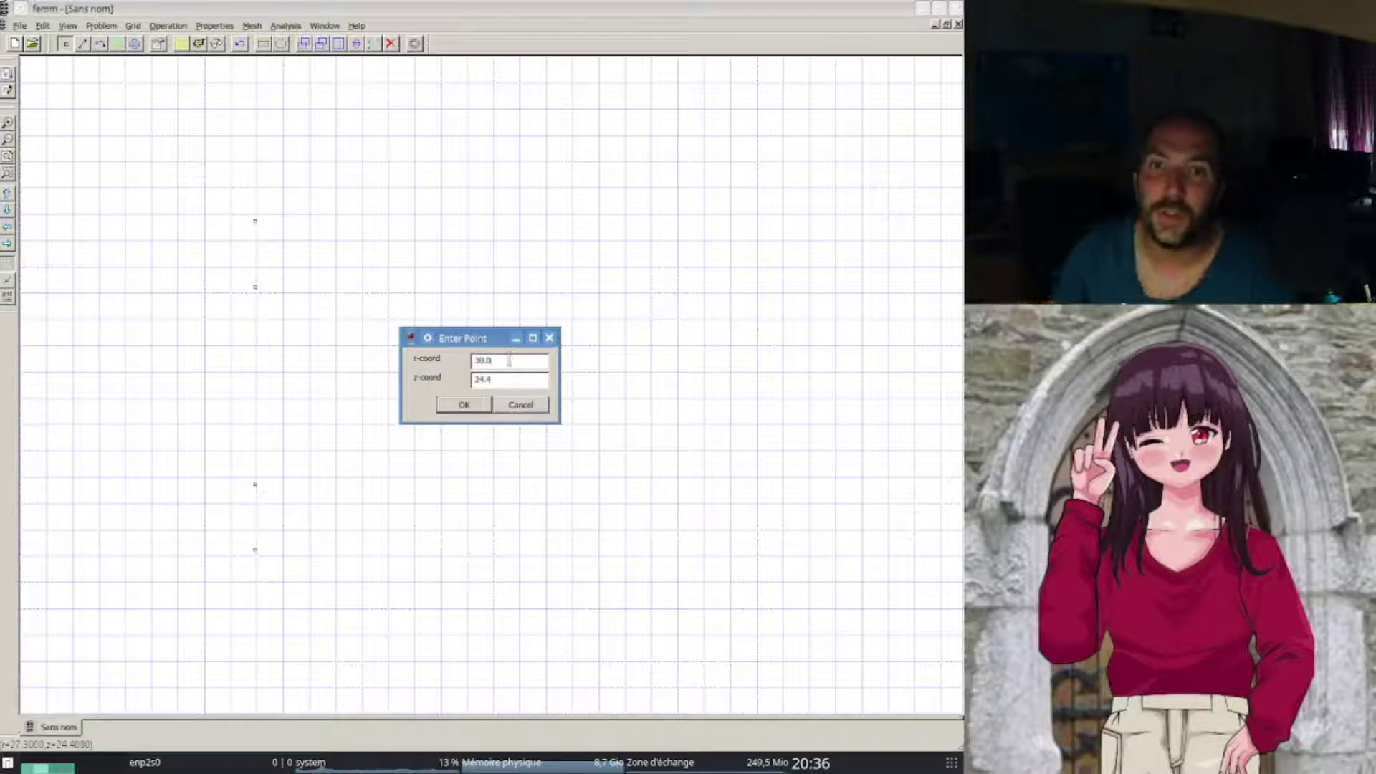
{"action": "key", "text": "Tab"}
{"action": "type", "text": "50.0"}
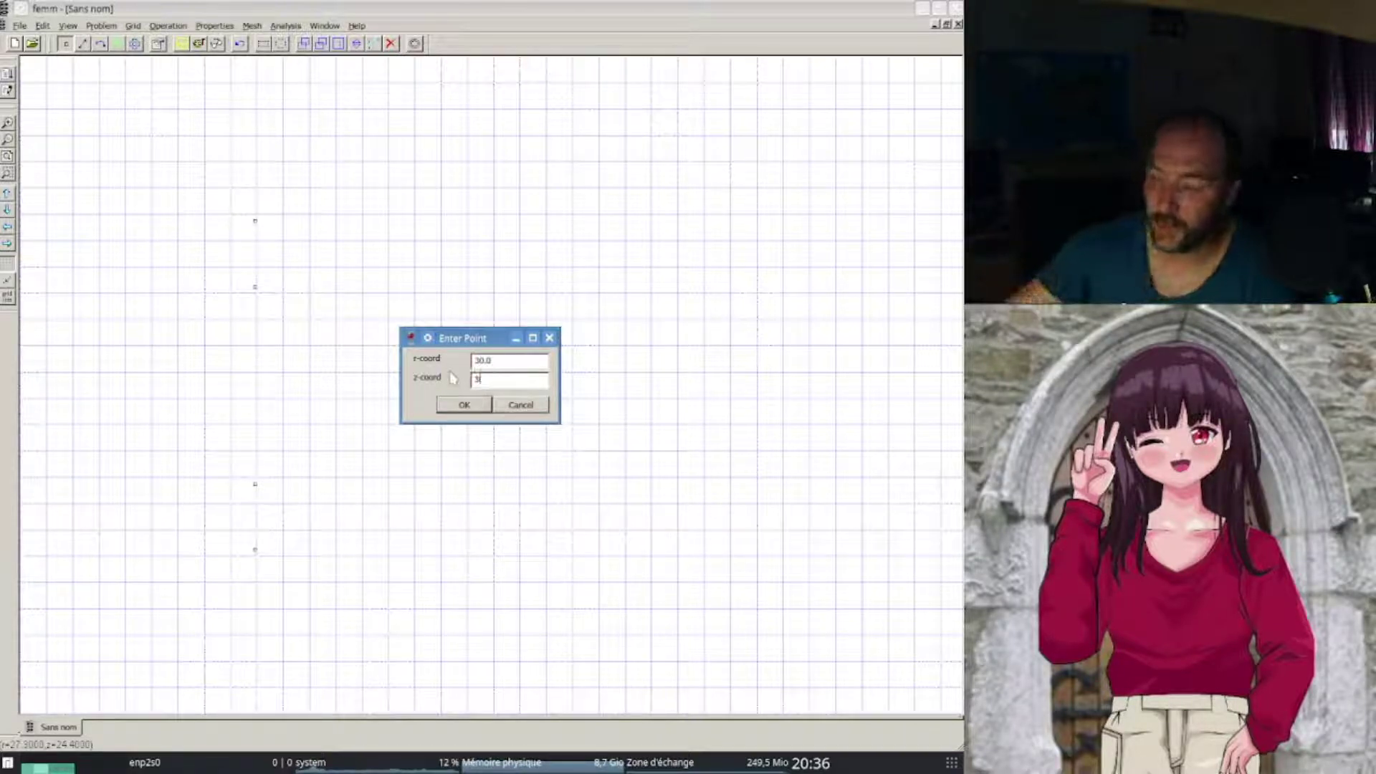
{"action": "left_click", "coordinate": [463, 405]}
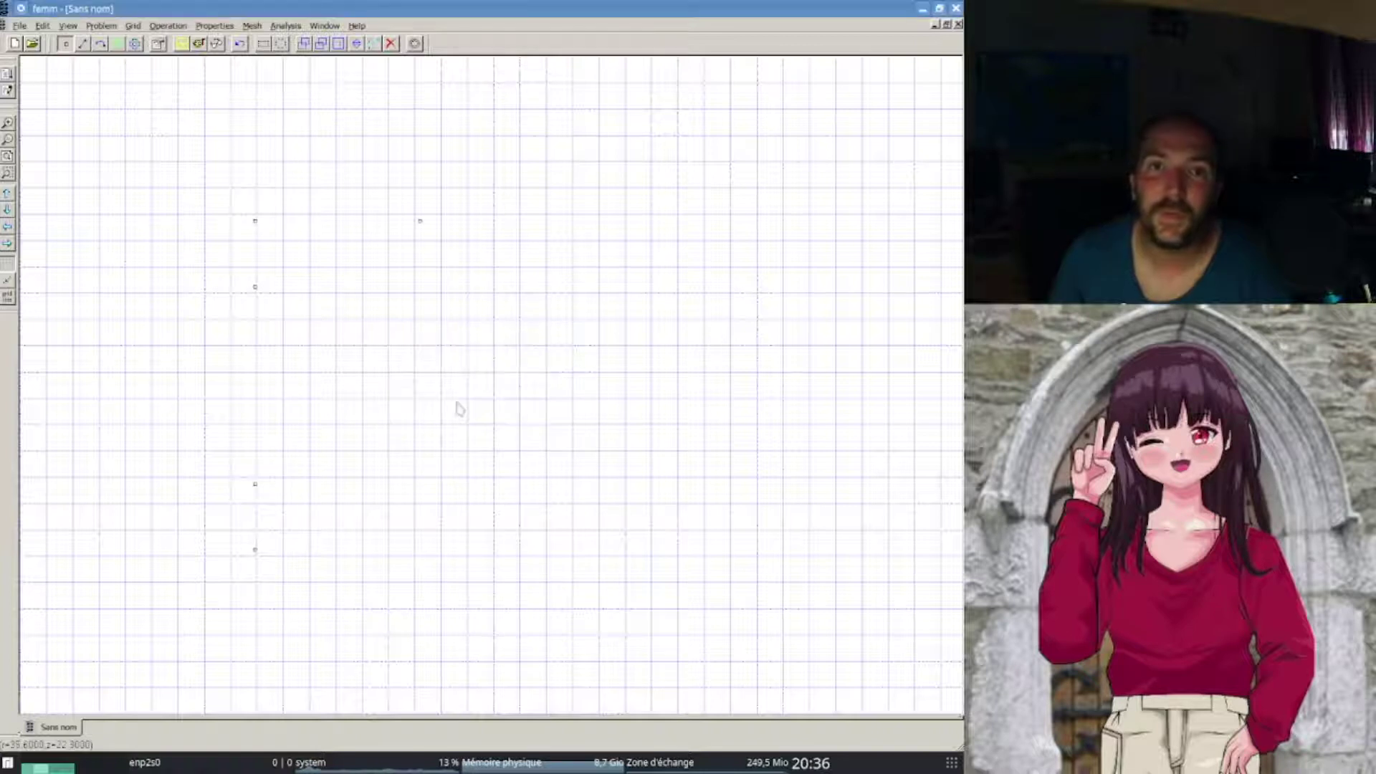
- Add a node by coordinates at r = 30.0, z = 40.0, below the upper outer node
{"action": "key", "text": "Tab"}
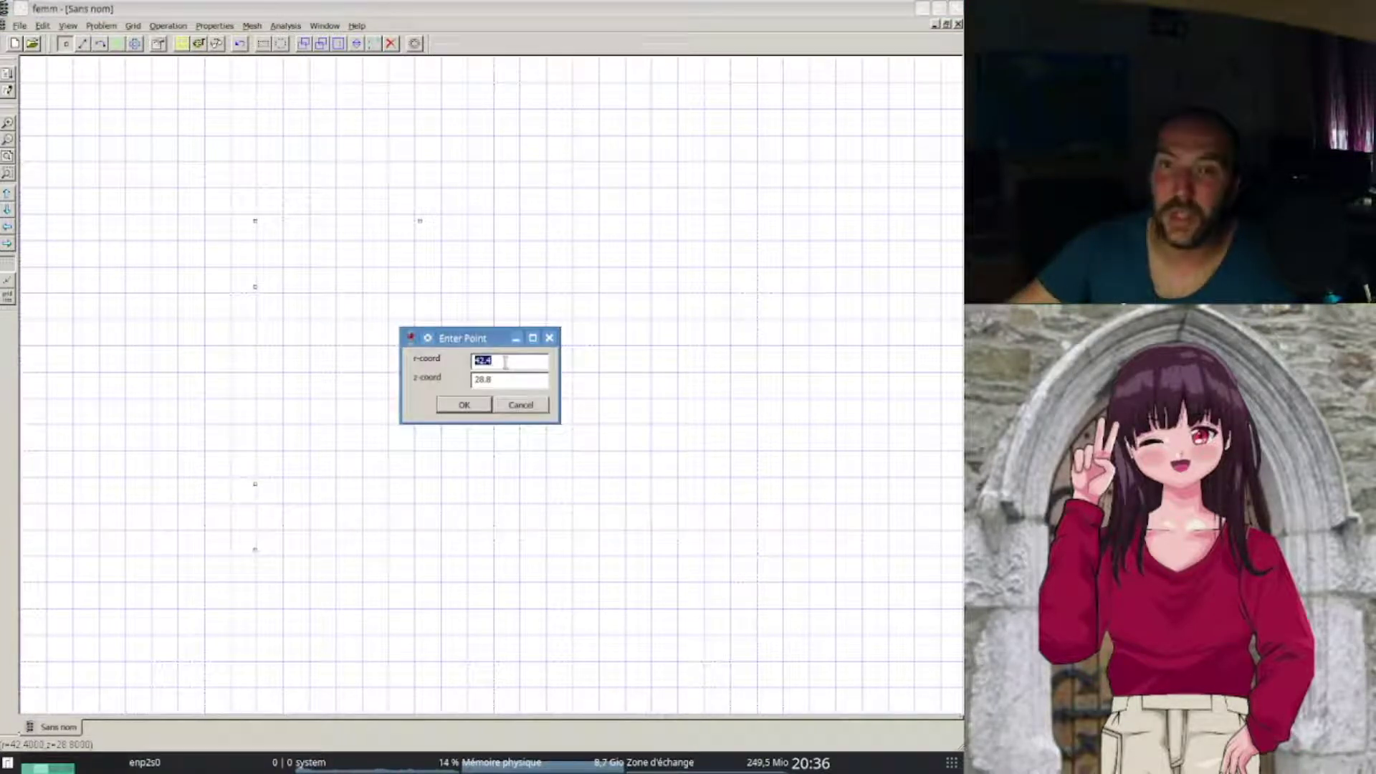
{"action": "type", "text": "50."}
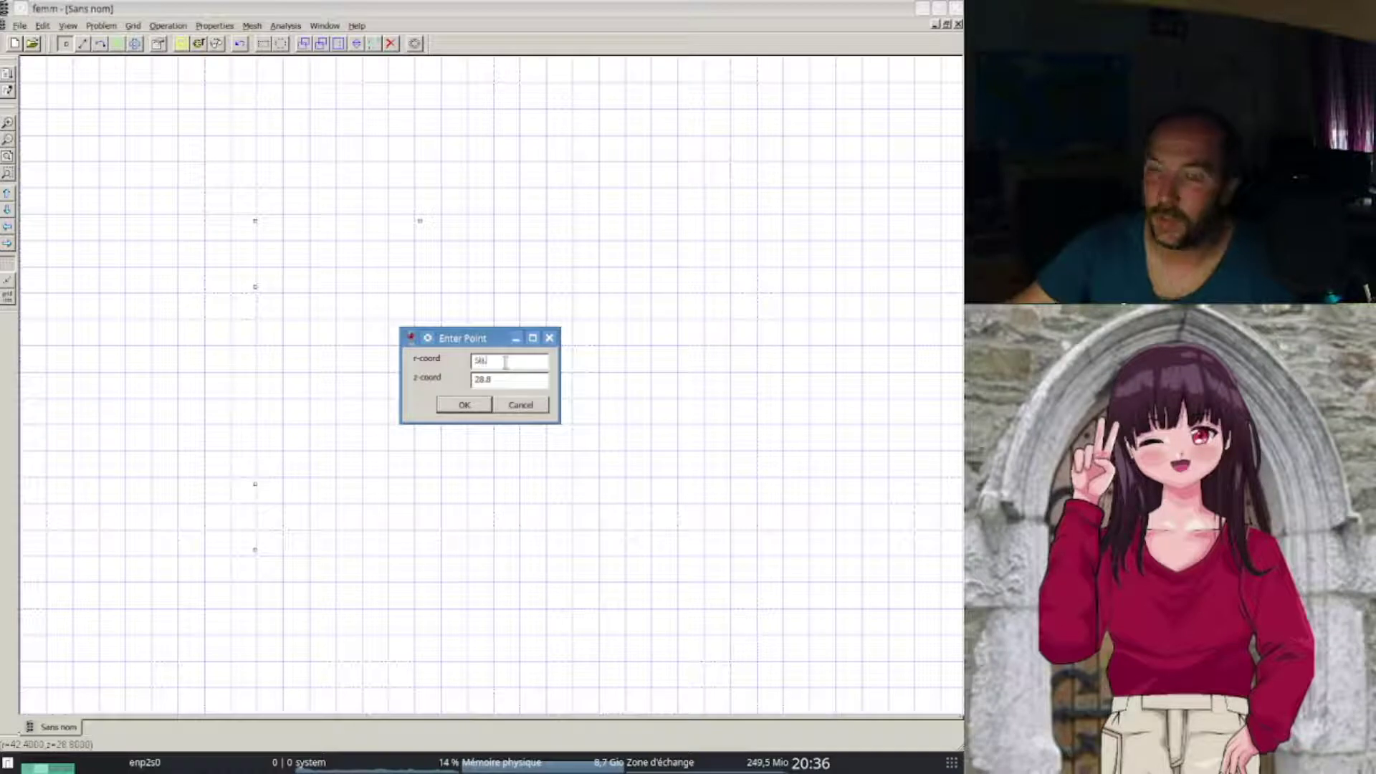
{"action": "type", "text": "0"}
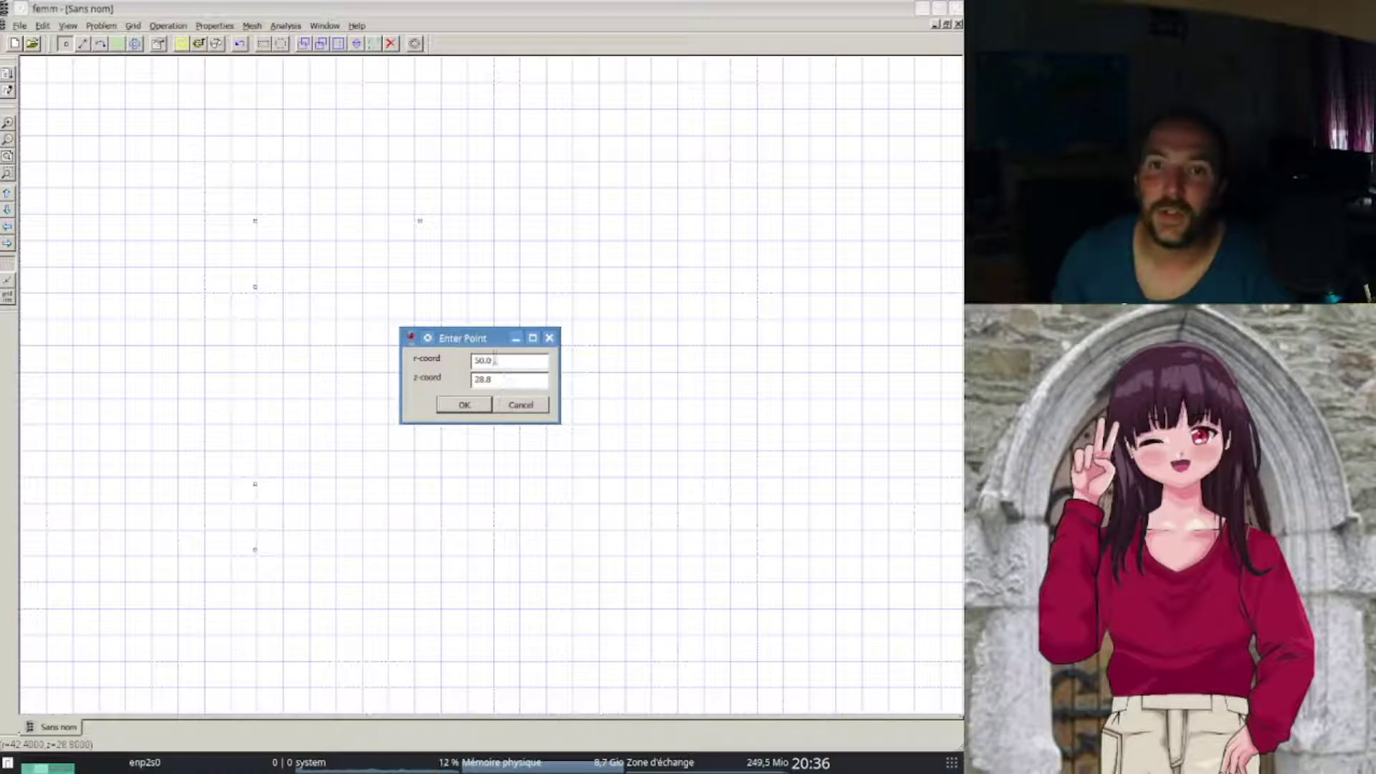
{"action": "type", "text": ".0"}
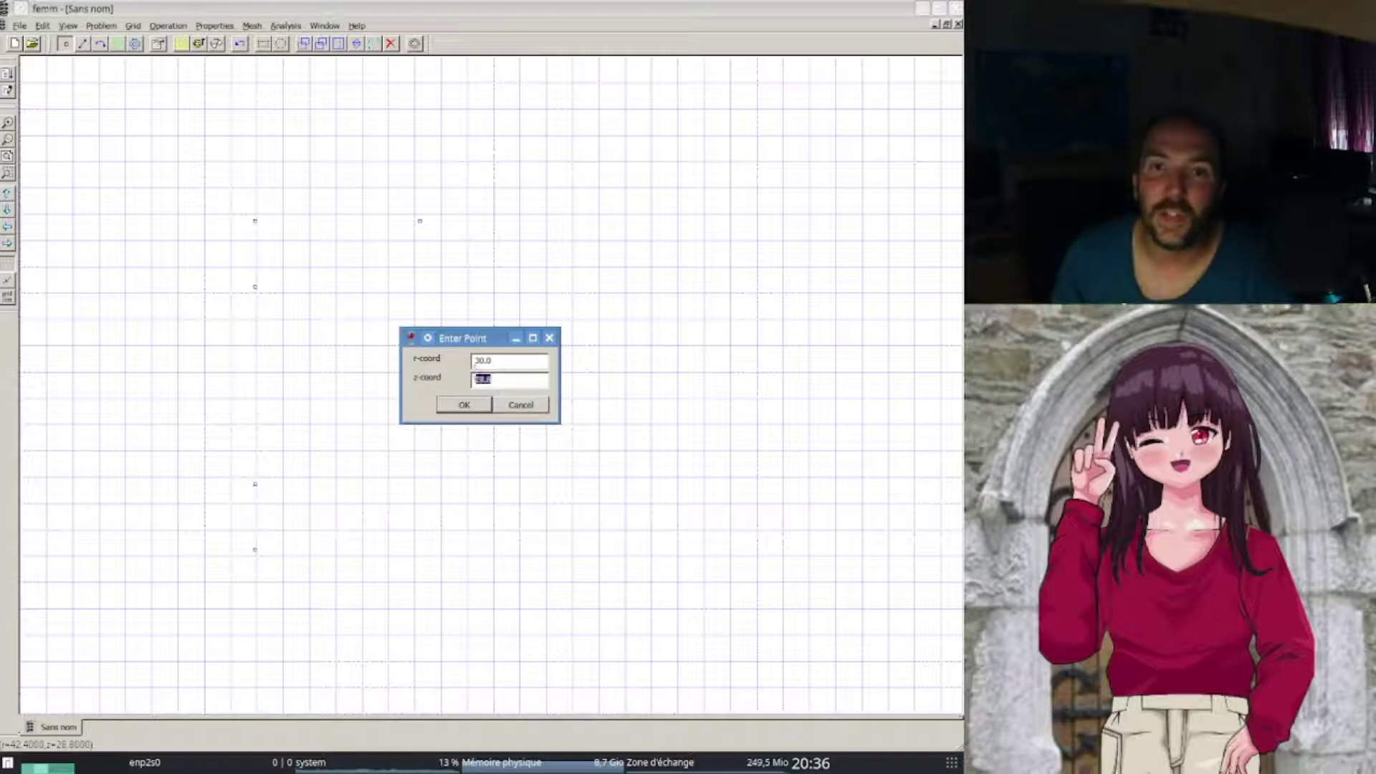
{"action": "type", "text": "40"}
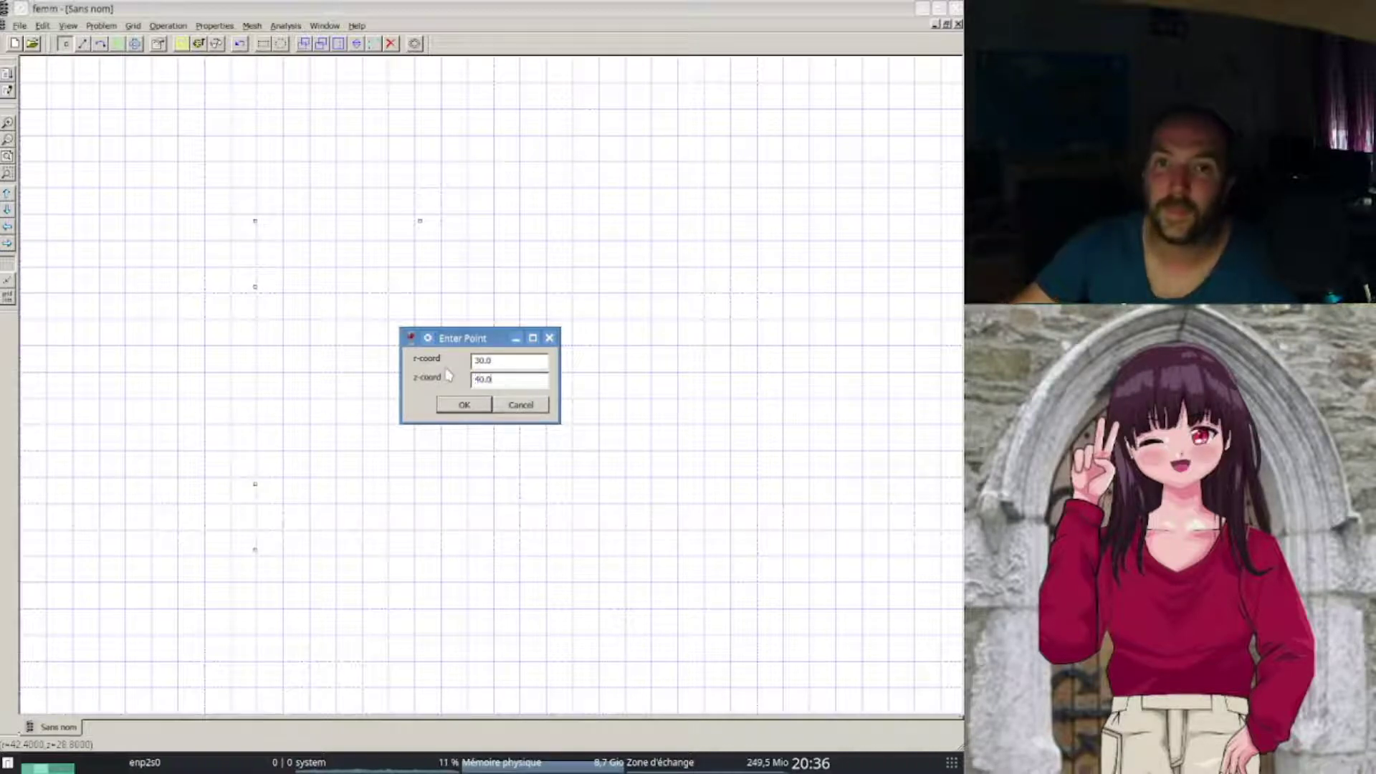
{"action": "left_click", "coordinate": [465, 406]}
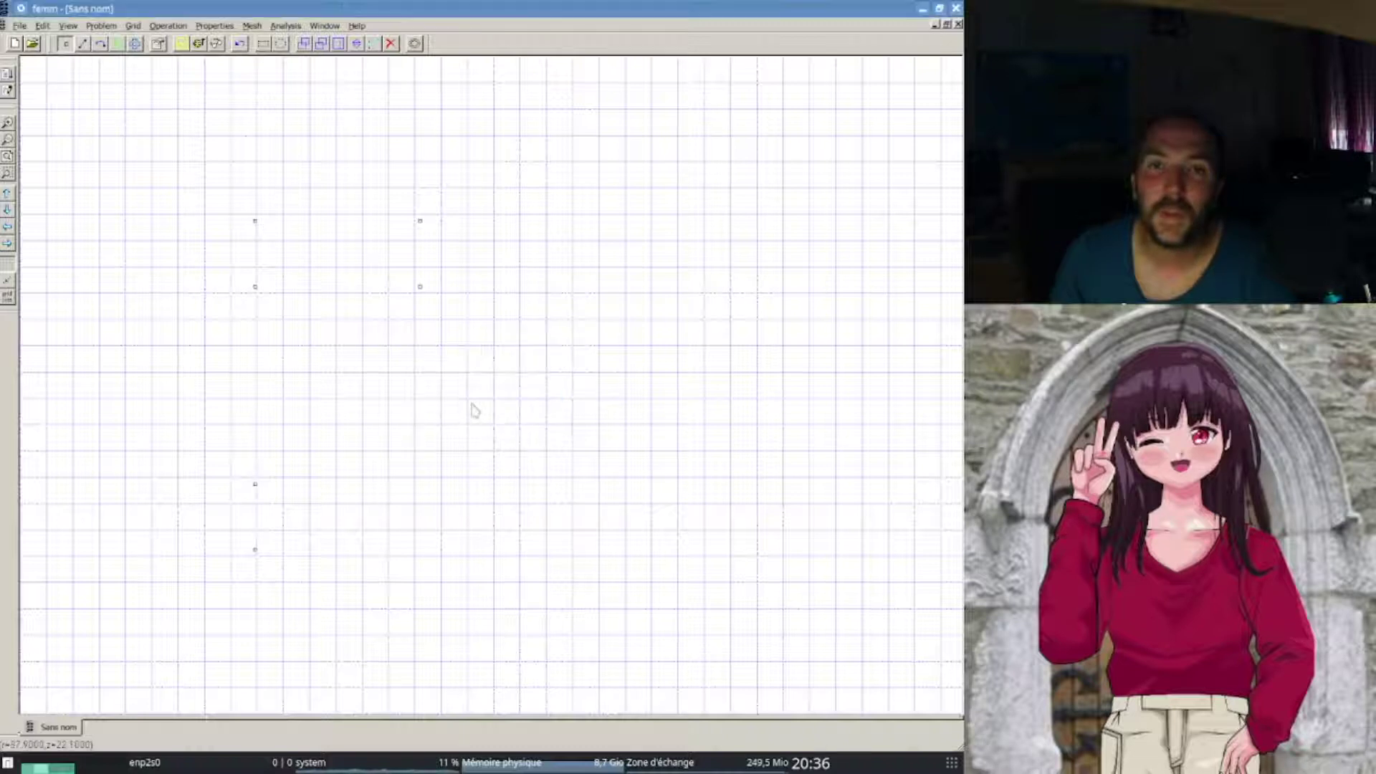
- Add a node by coordinates at r = 30.0, z = 0.0, level with the lowest inner node
{"action": "key", "text": "Tab"}
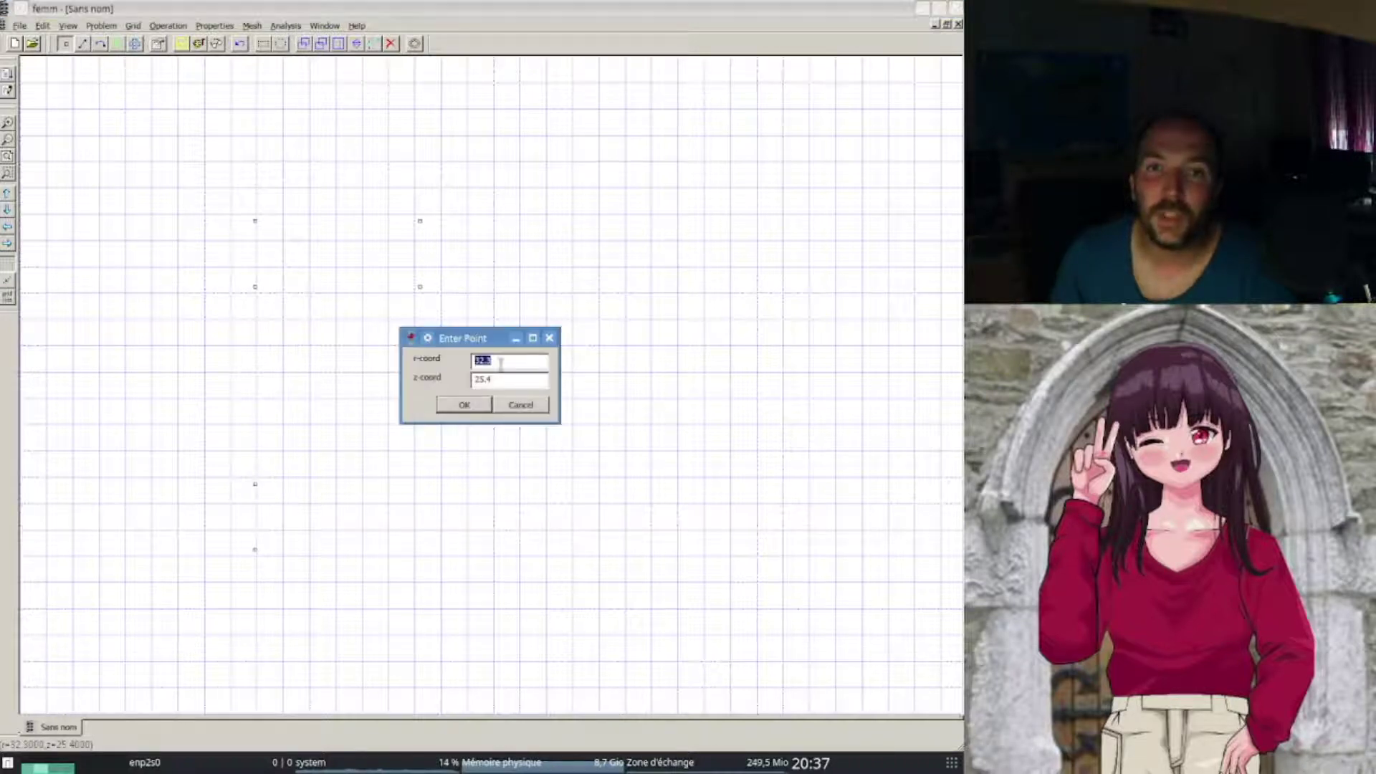
{"action": "type", "text": "30.0"}
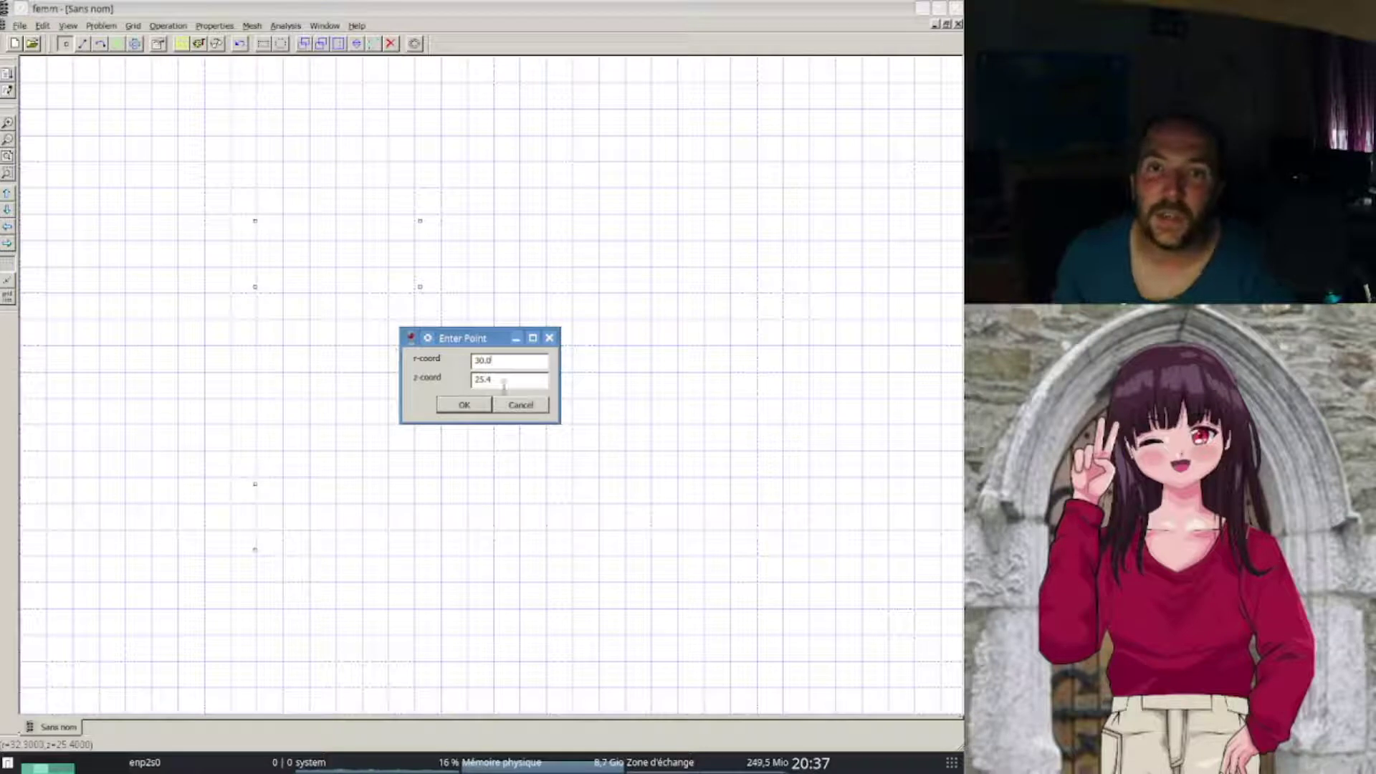
{"action": "key", "text": "Tab"}
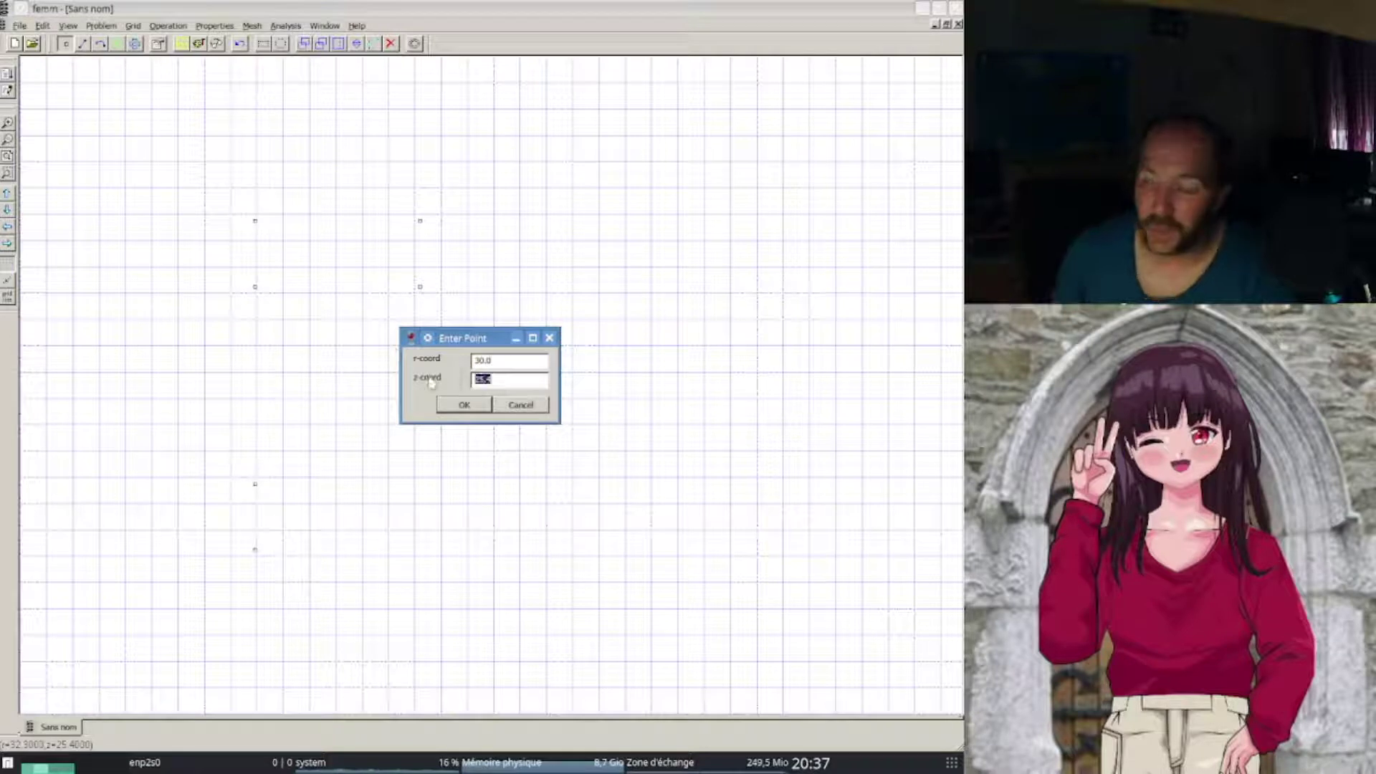
{"action": "type", "text": "0.0"}
{"action": "left_click", "coordinate": [465, 406]}
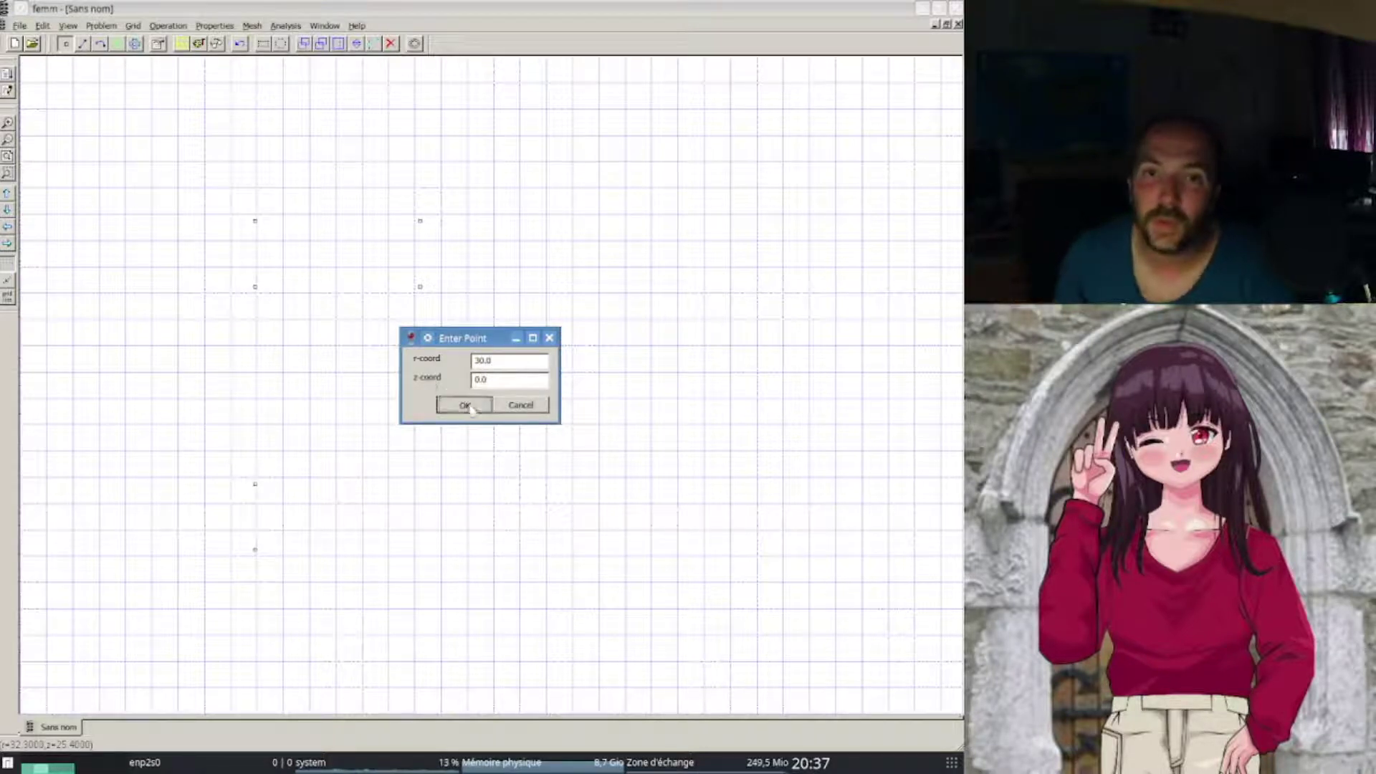
- Add a node by coordinates at r = 30.0, z = 10.0, just above the lowest outer node
{"action": "key", "text": "Tab"}
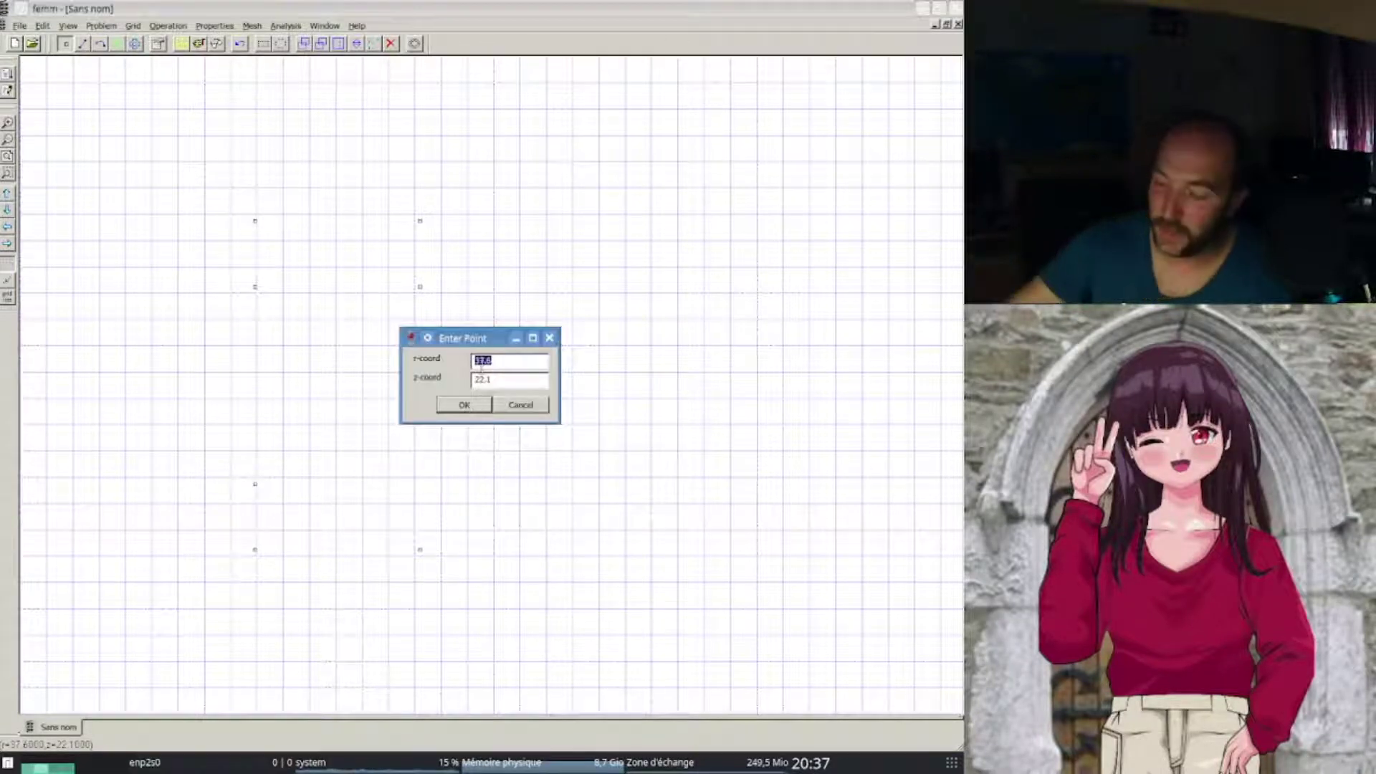
{"action": "type", "text": "30.0"}
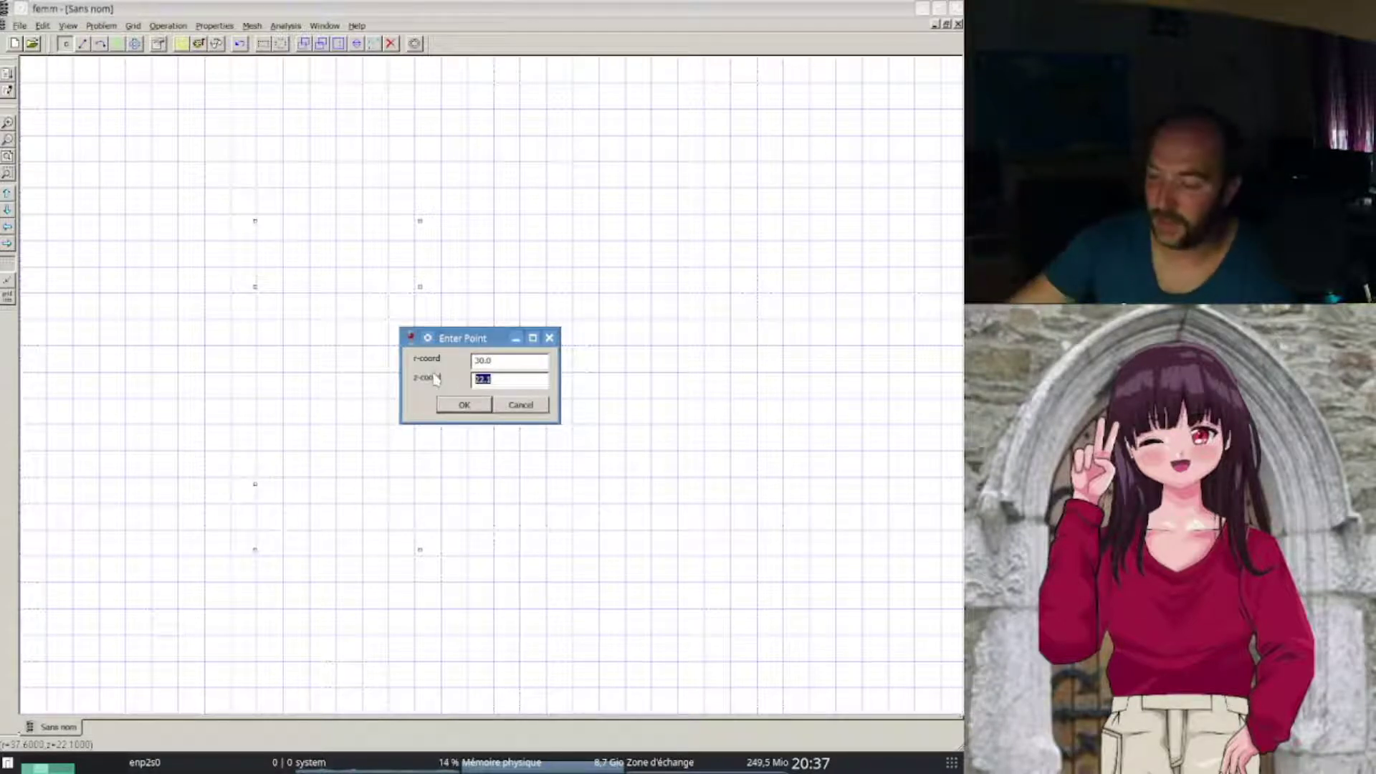
{"action": "type", "text": "10.0"}
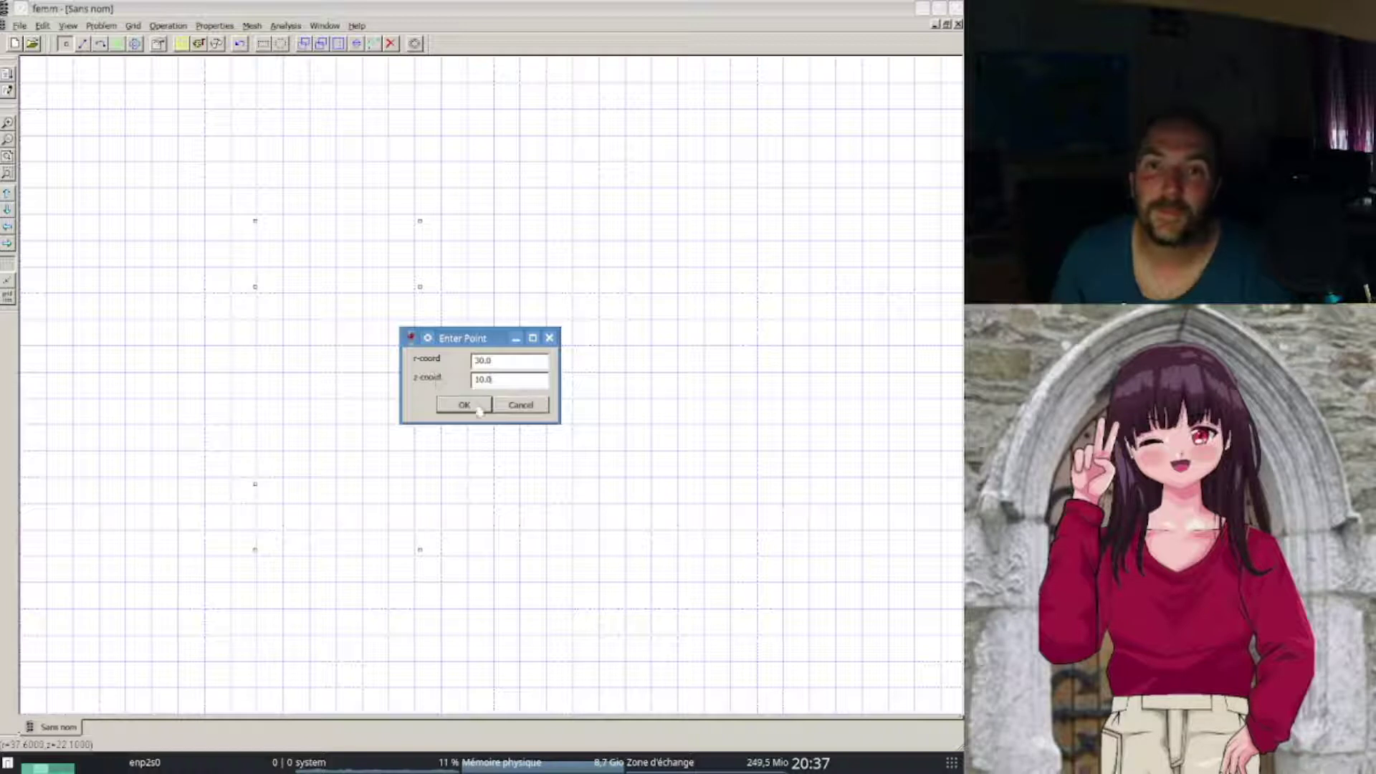
{"action": "left_click", "coordinate": [479, 410]}
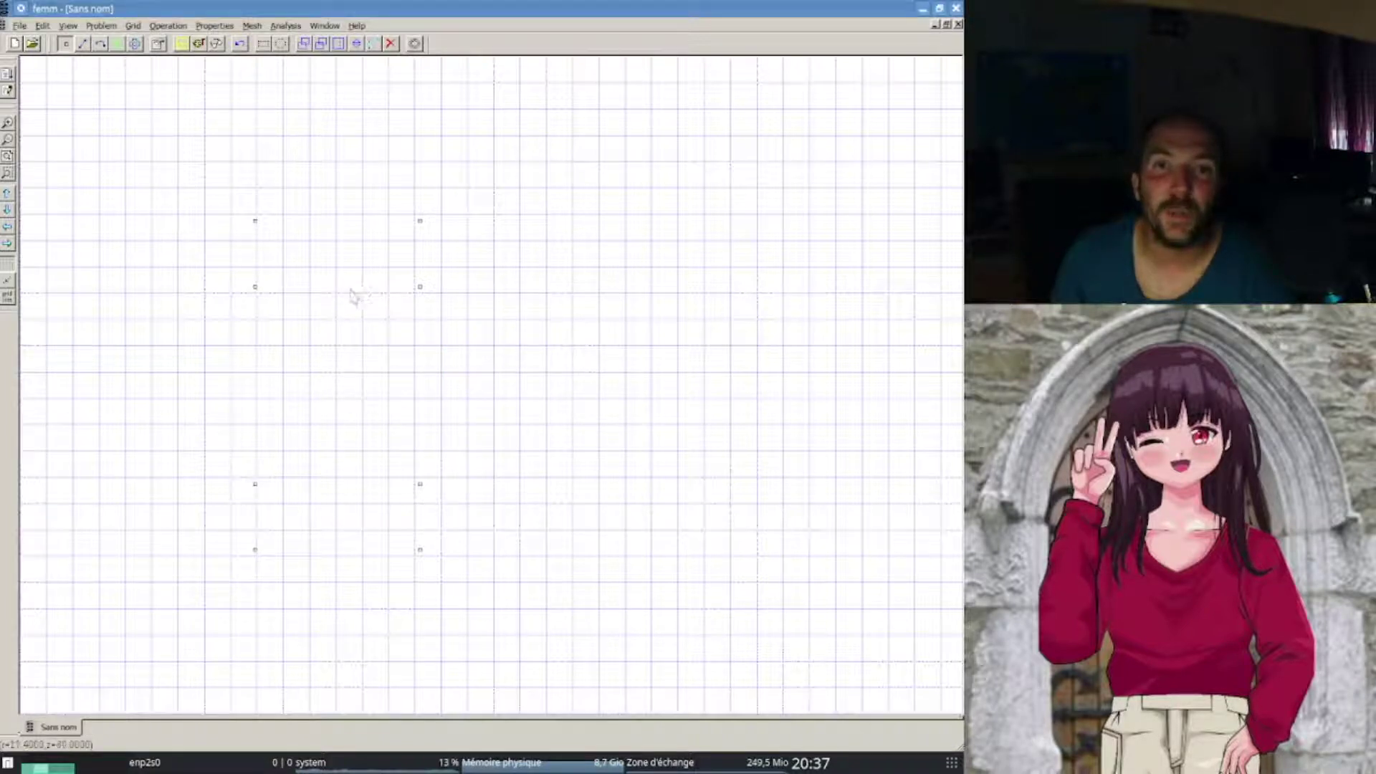
- Add a node by coordinates at r = 20.0, z = 10.0, between the inner and outer columns
{"action": "key", "text": "Tab"}
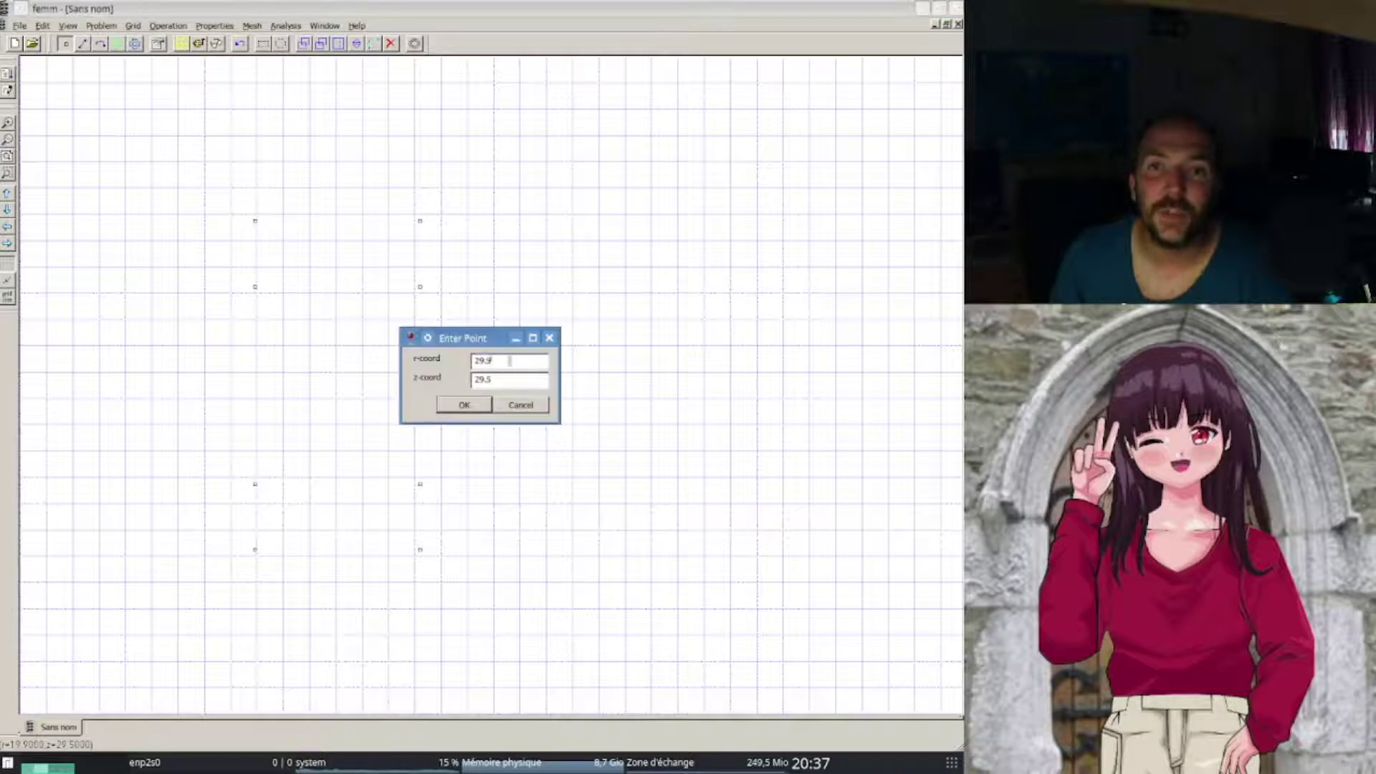
{"action": "type", "text": "20.0"}
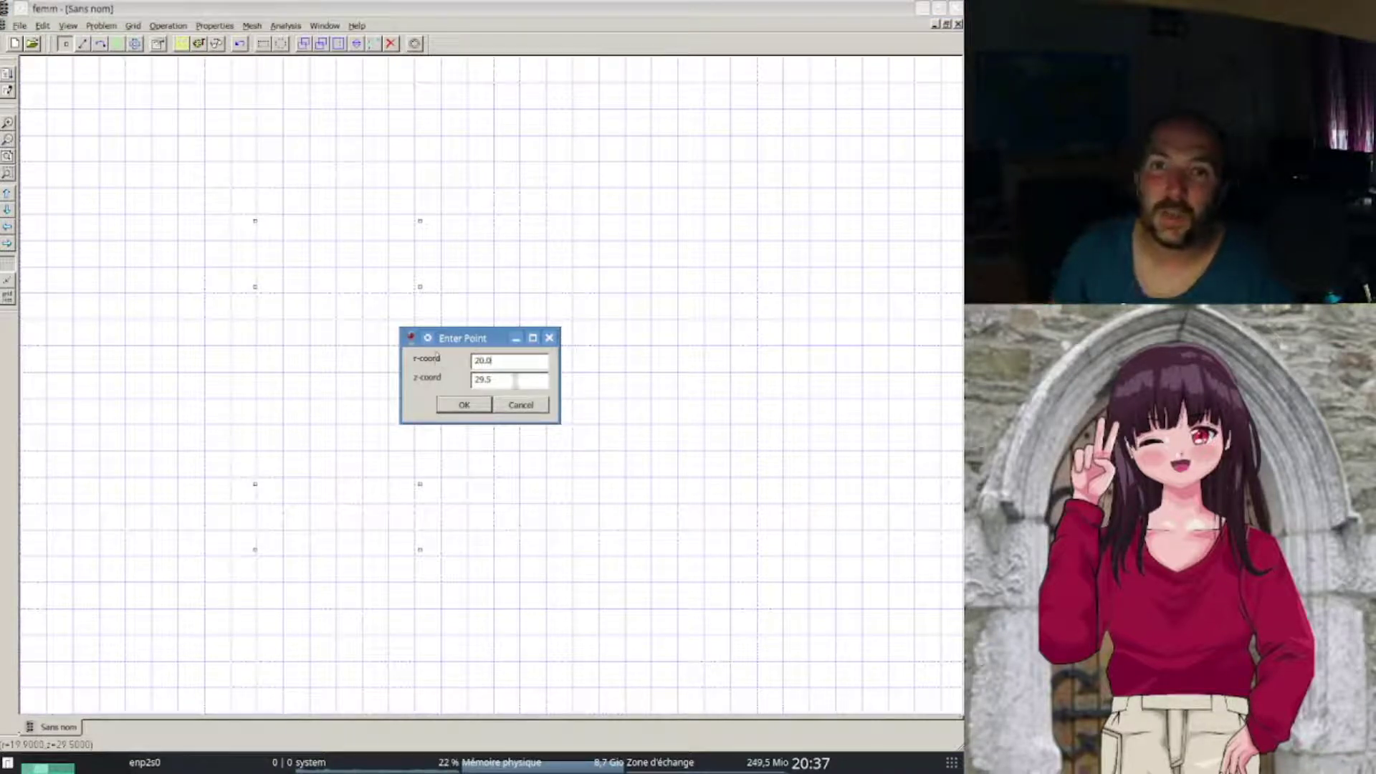
{"action": "key", "text": "Tab"}
{"action": "type", "text": "10.0"}
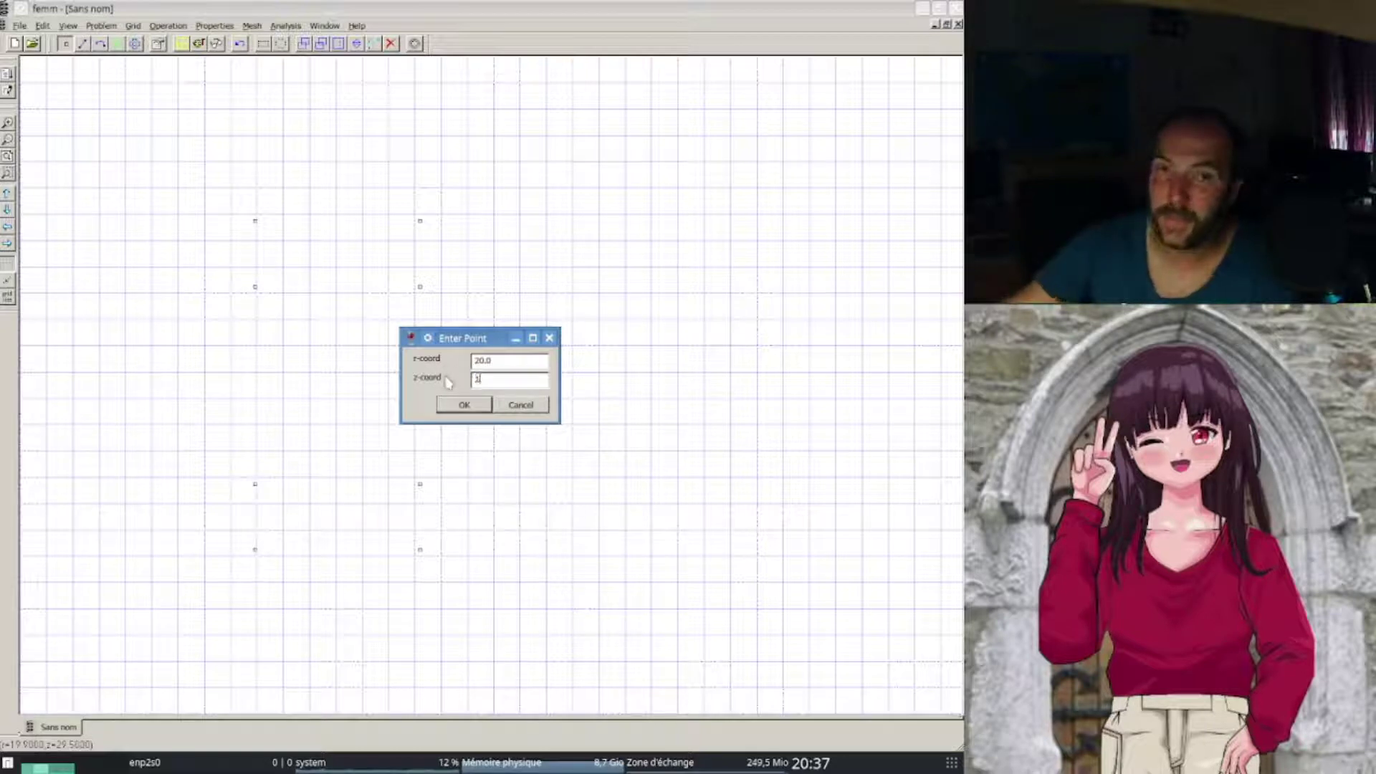
{"action": "left_click", "coordinate": [463, 406]}
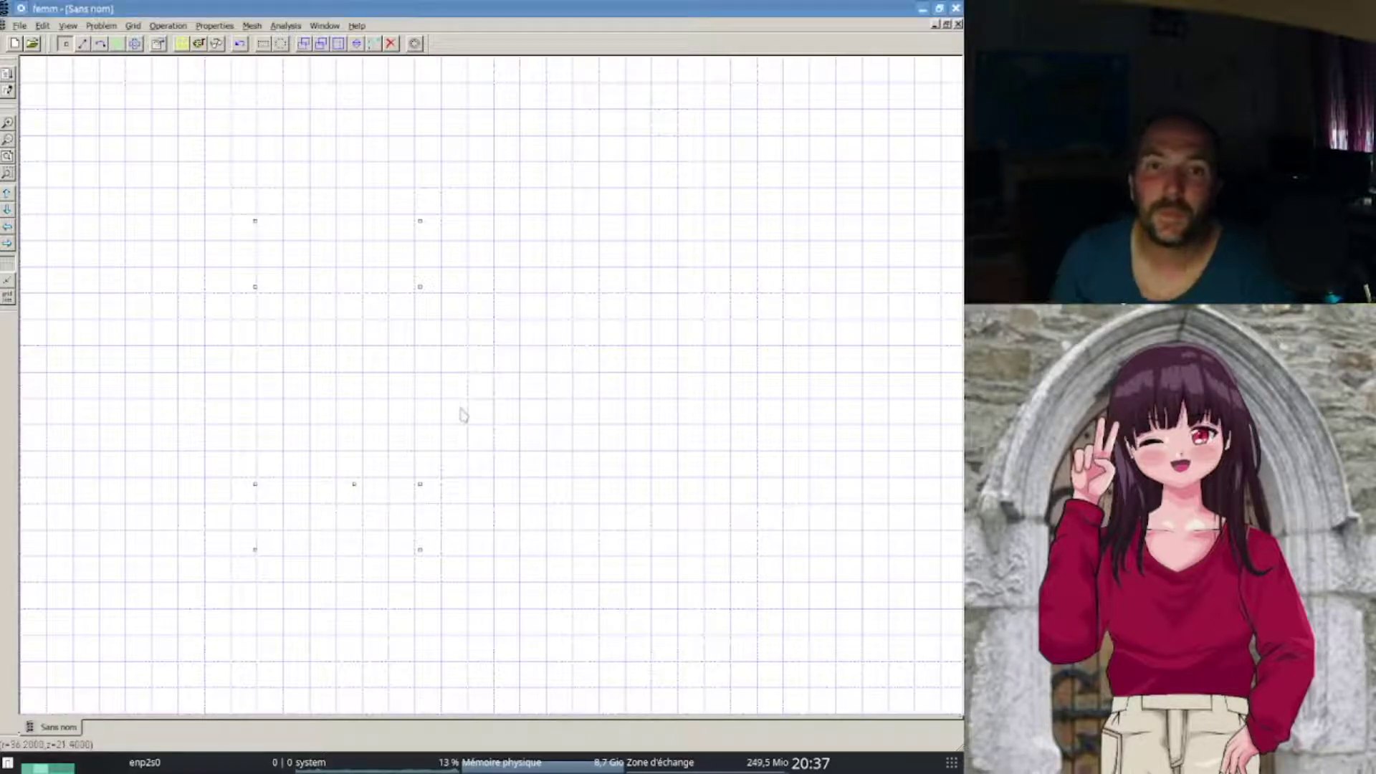
- Try to add a node by coordinates at r = 30.0, z = 40.0
{"action": "key", "text": "Tab"}
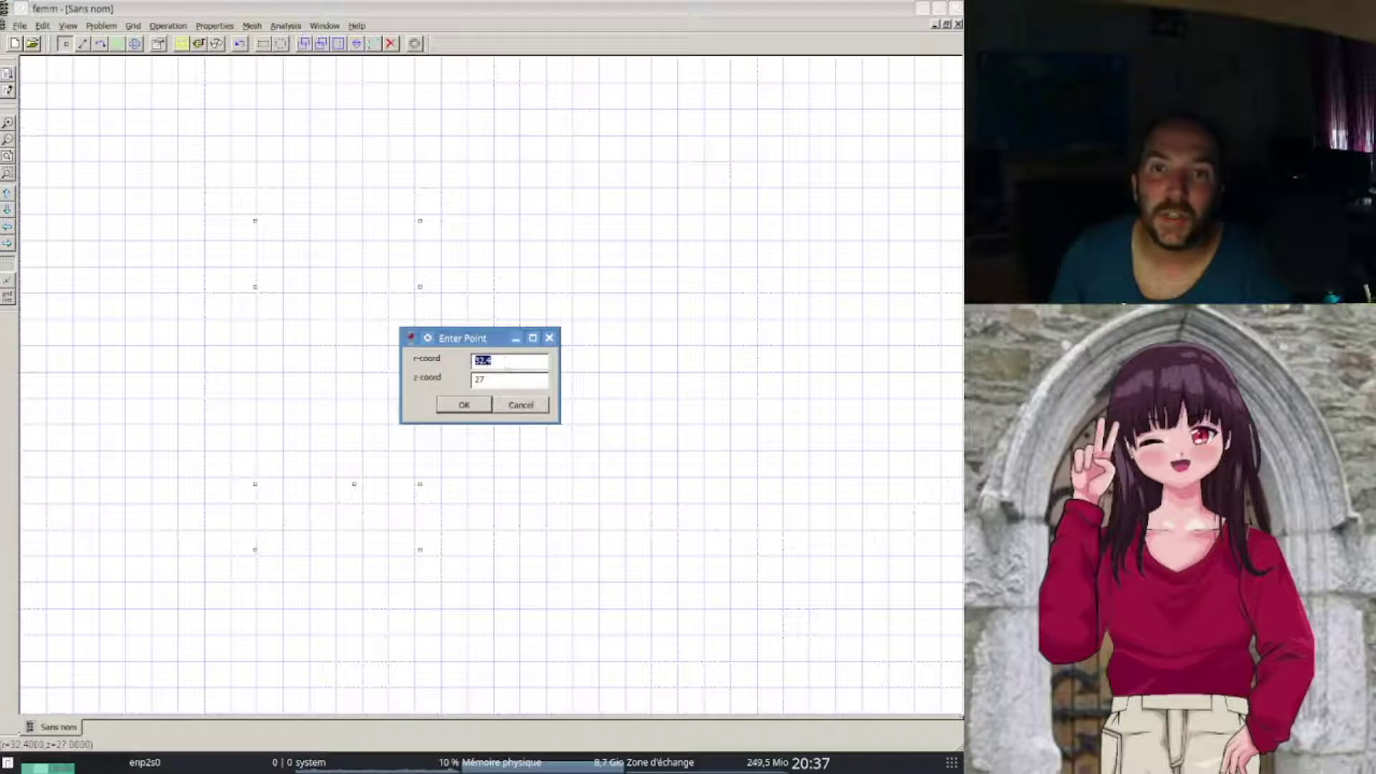
{"action": "type", "text": "3"}
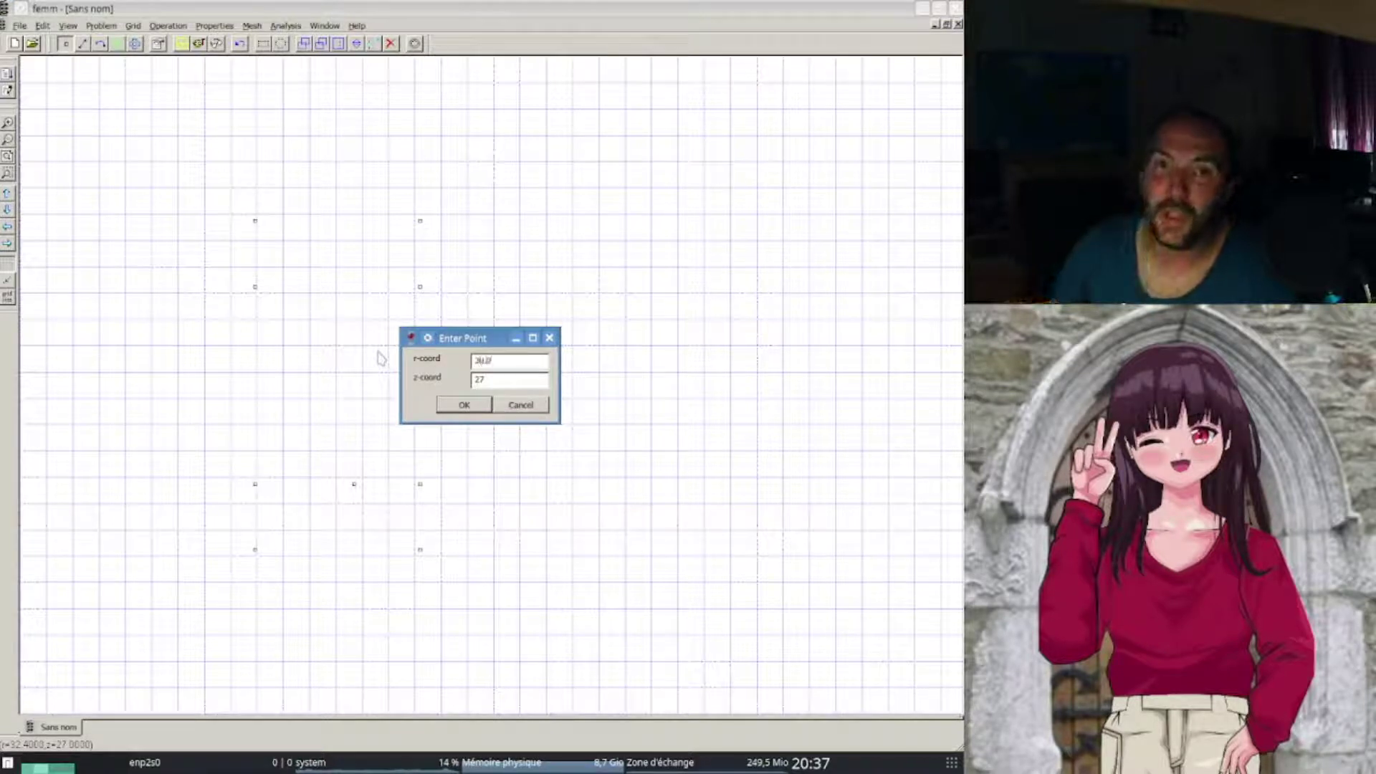
{"action": "key", "text": "Tab"}
{"action": "type", "text": "4"}
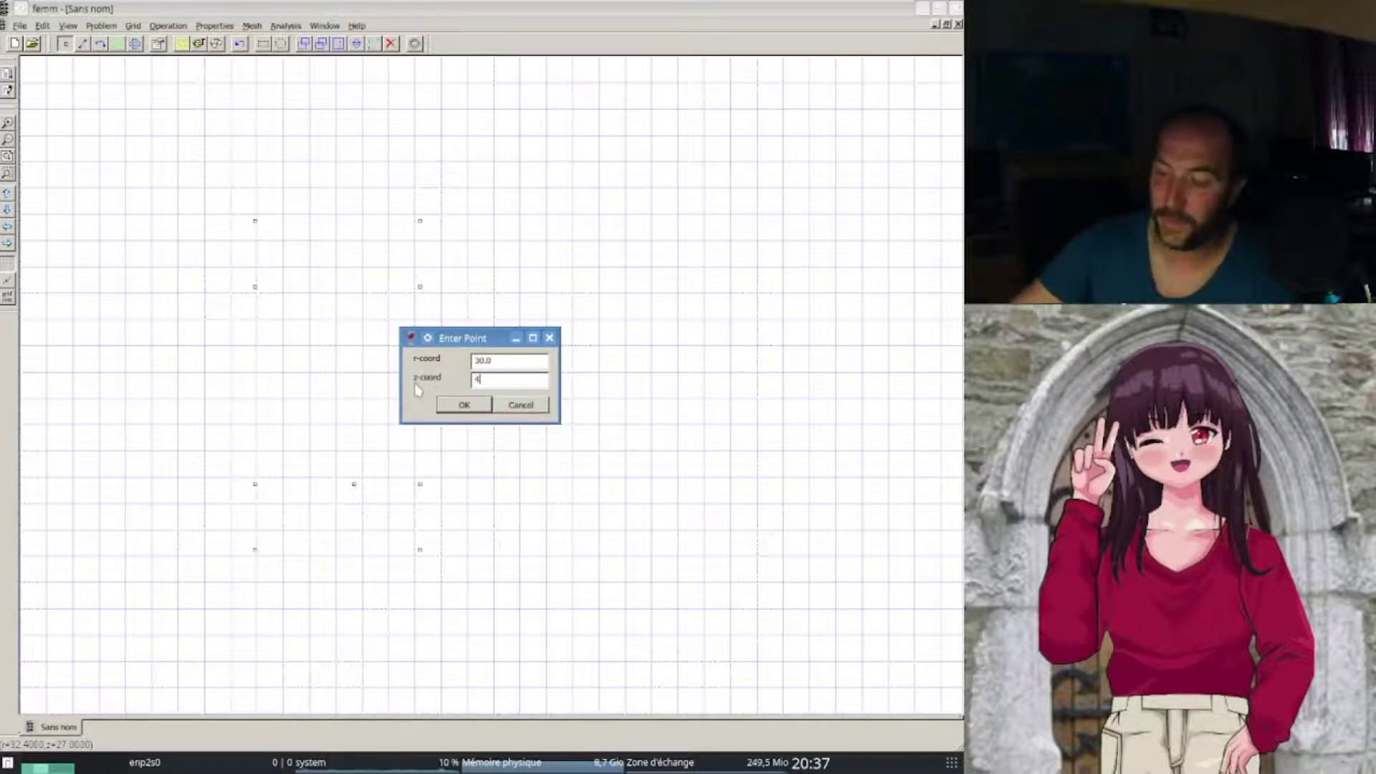
{"action": "type", "text": "0.0"}
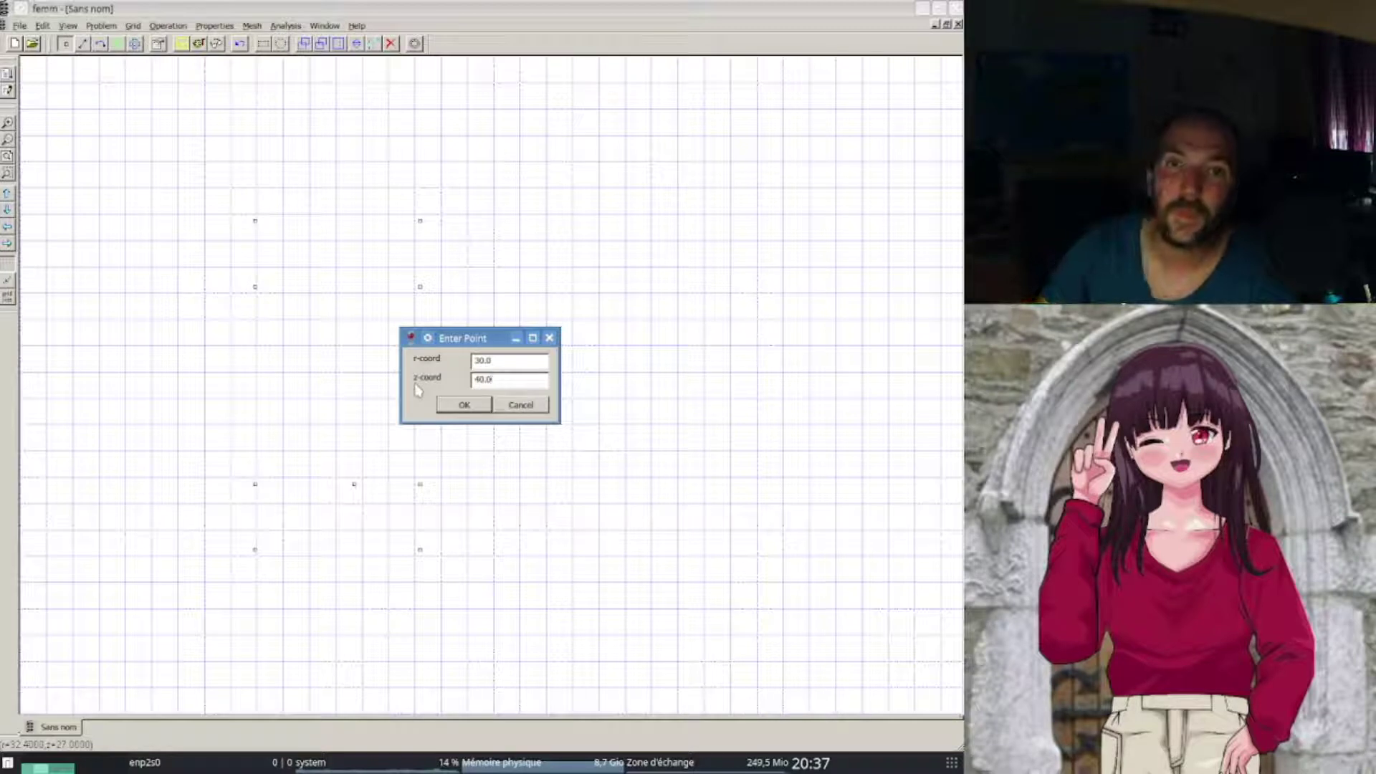
{"action": "left_click", "coordinate": [464, 405]}
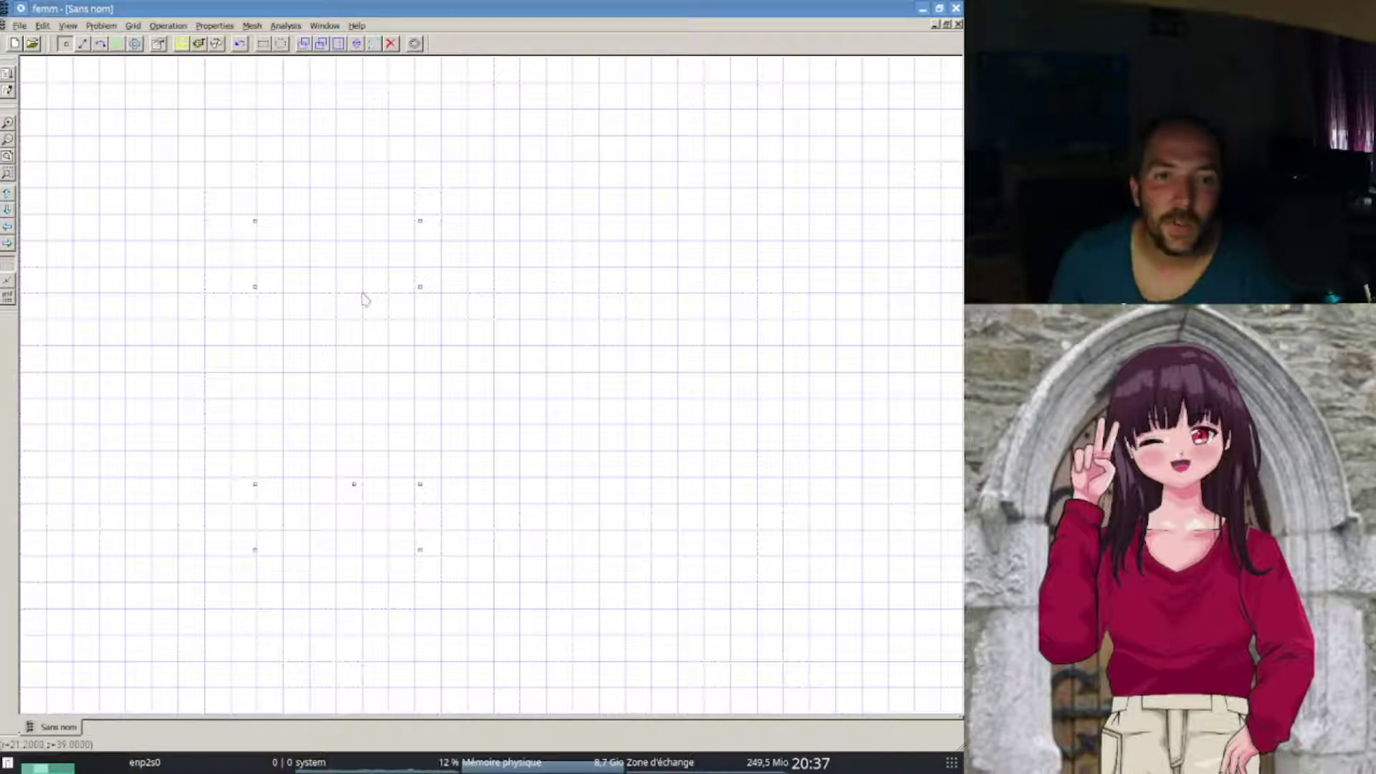
- Add a node by coordinates at r = 20.0, z = 40.0, directly above the middle node at z = 10.0
{"action": "key", "text": "Tab"}
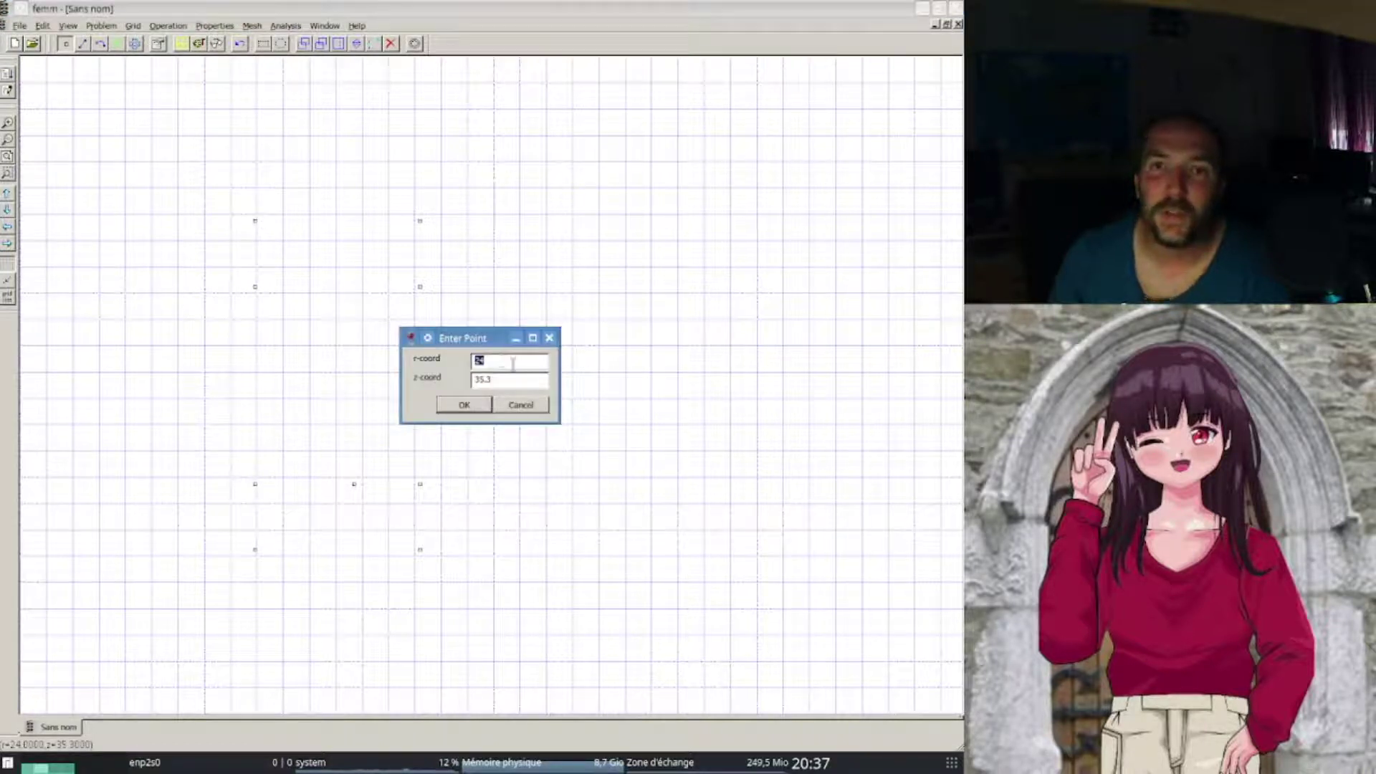
{"action": "type", "text": "20.0"}
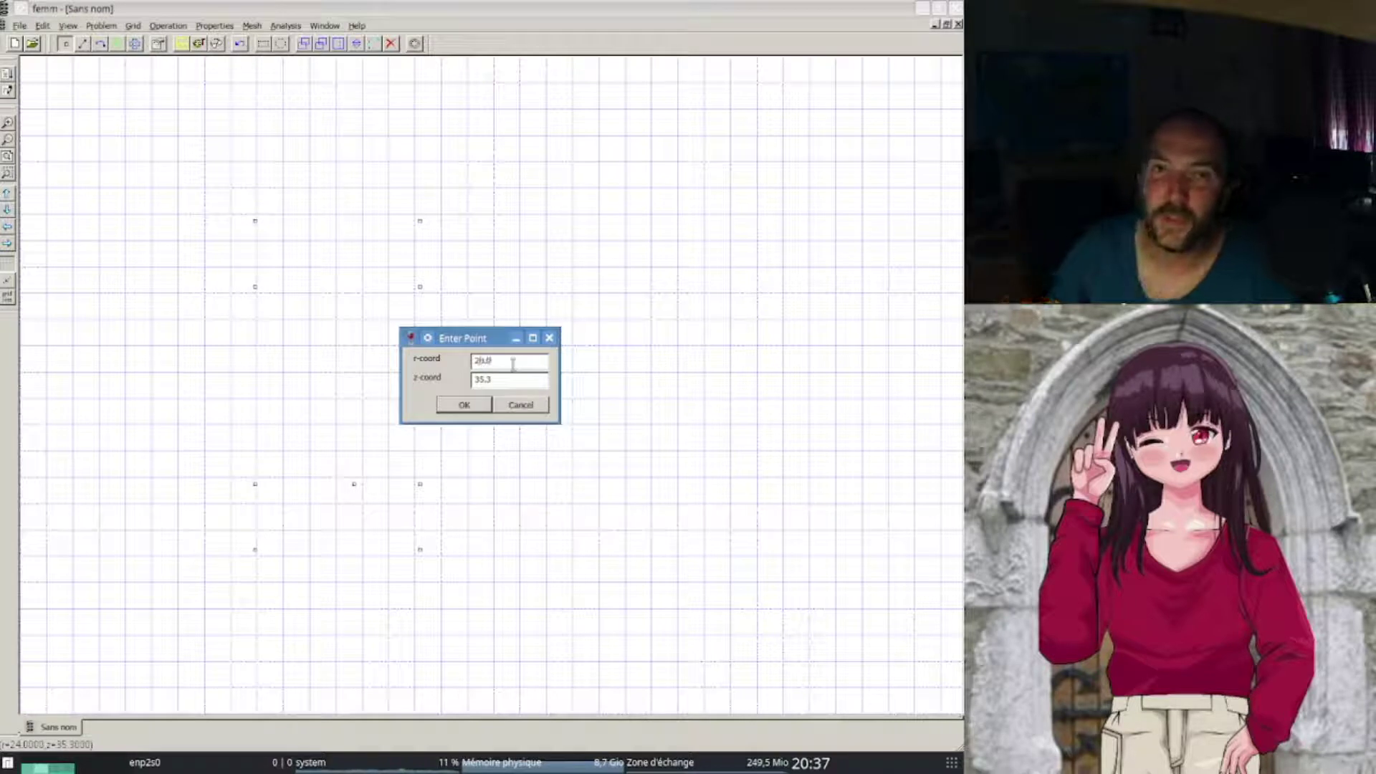
{"action": "key", "text": "Tab"}
{"action": "type", "text": "40.0"}
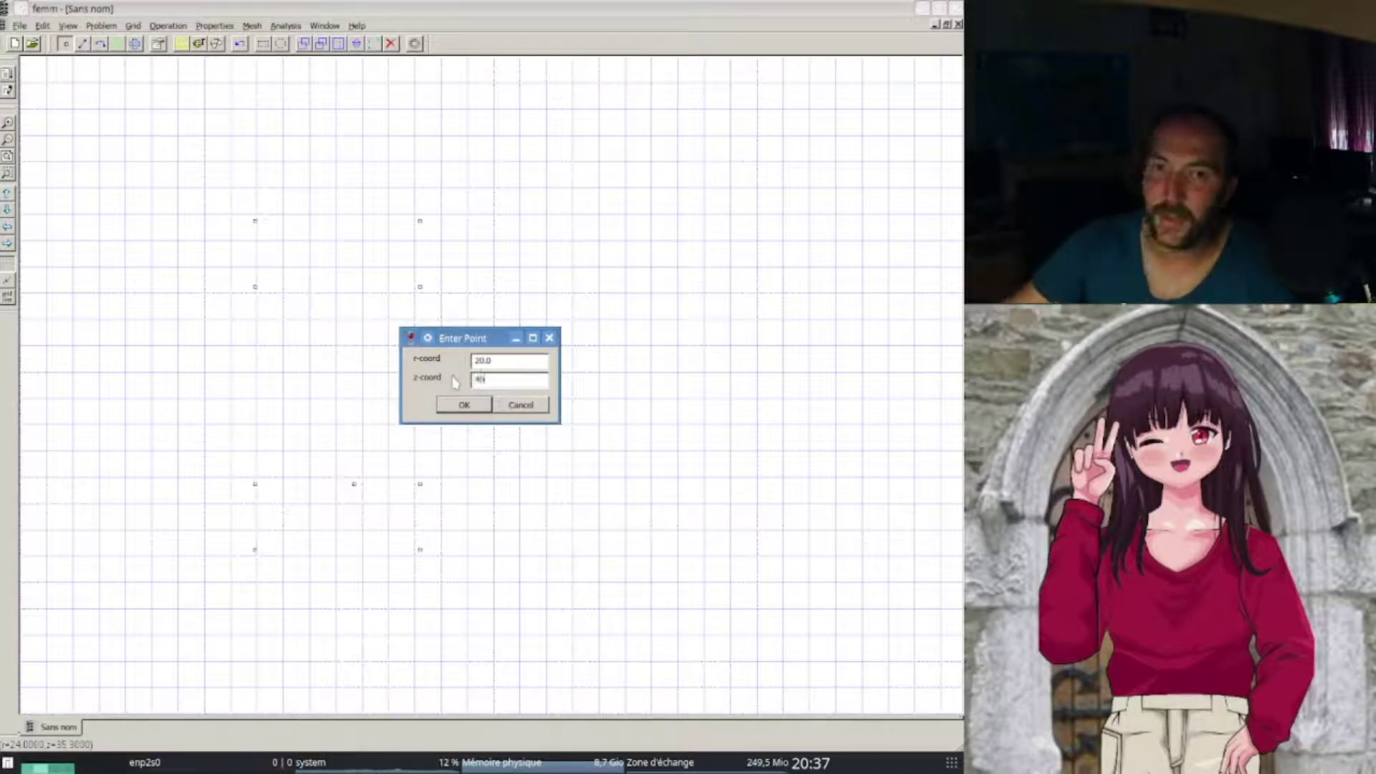
{"action": "left_click", "coordinate": [464, 405]}
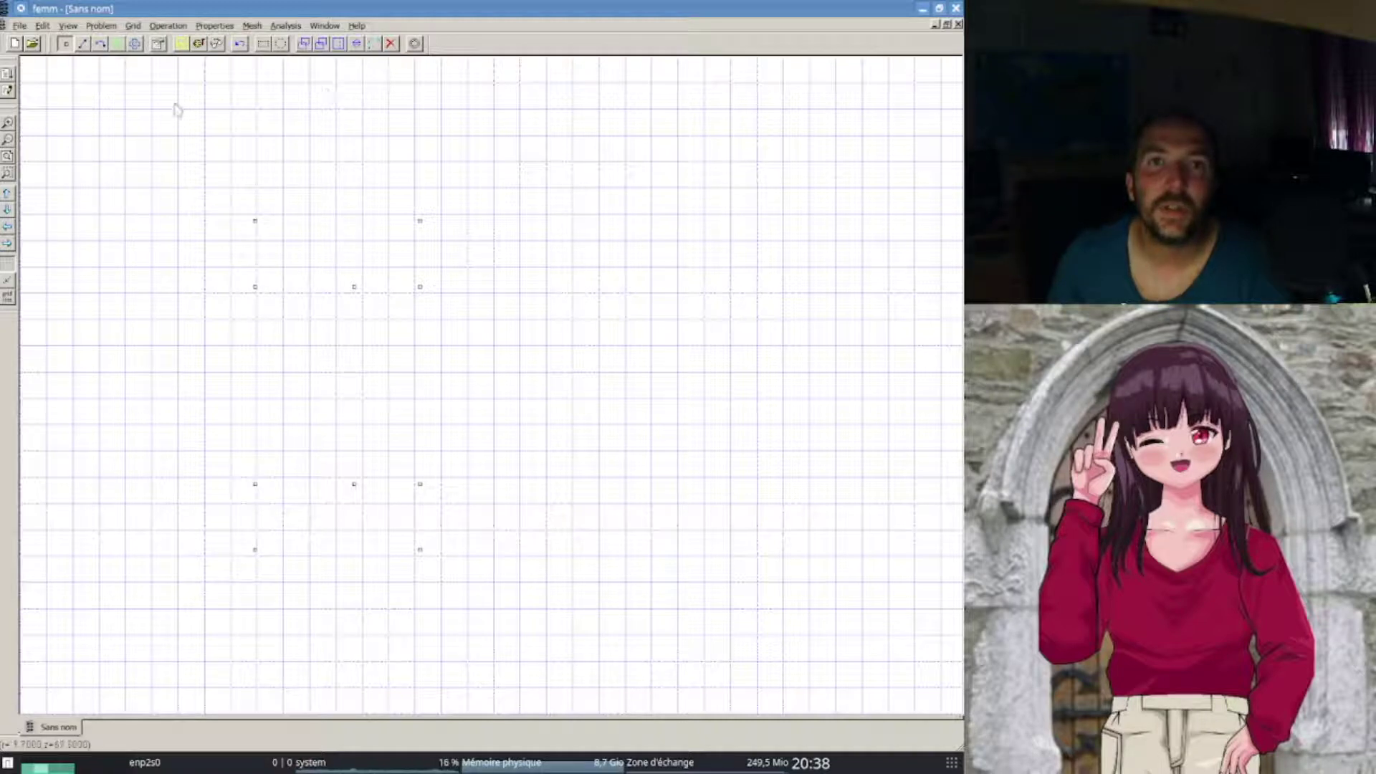
- Place four freehand nodes well outside the node columns, one each above, left of, below and right of them
{"action": "left_click", "coordinate": [63, 376]}
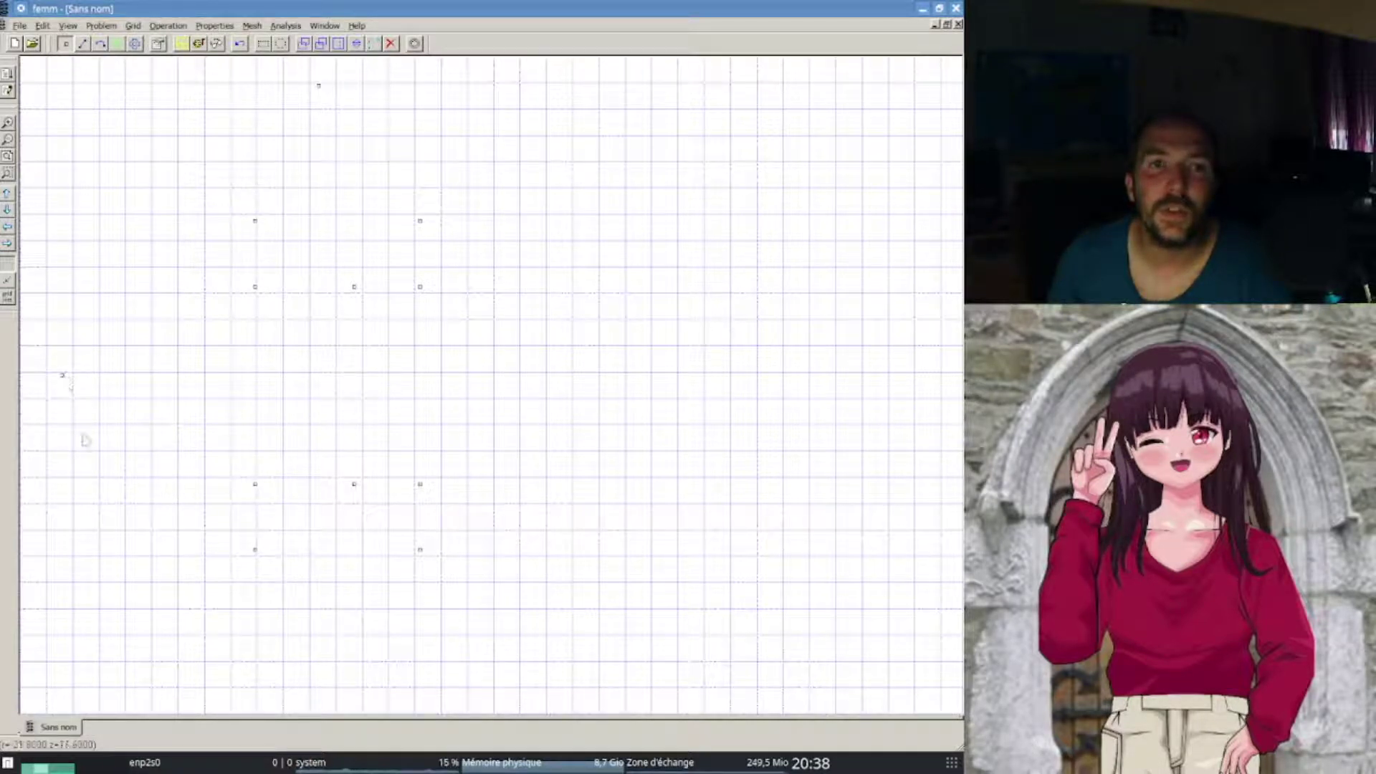
{"action": "left_click", "coordinate": [338, 687]}
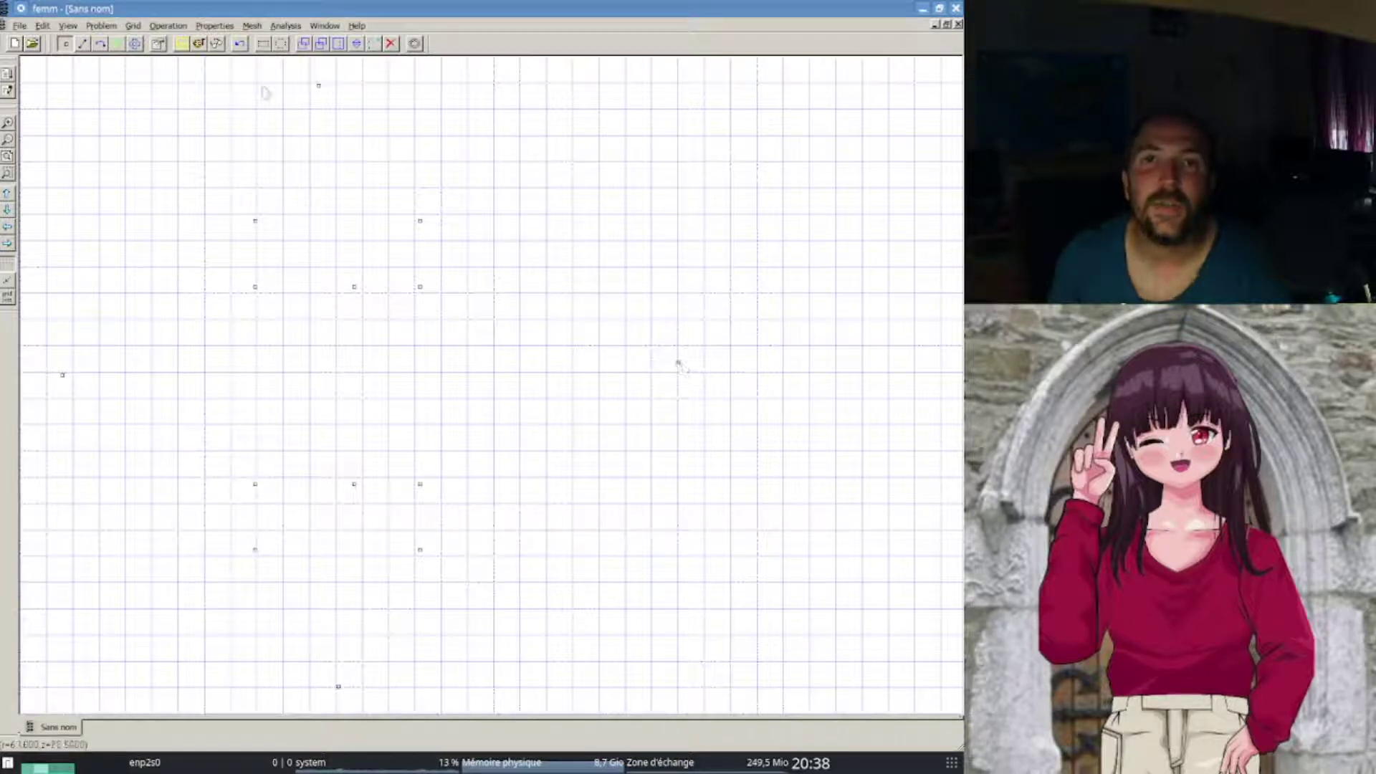
- Try a 90-degree arc segment starting at the surrounding node above and ending at the one on the right, and undo it
{"action": "left_click", "coordinate": [100, 46]}
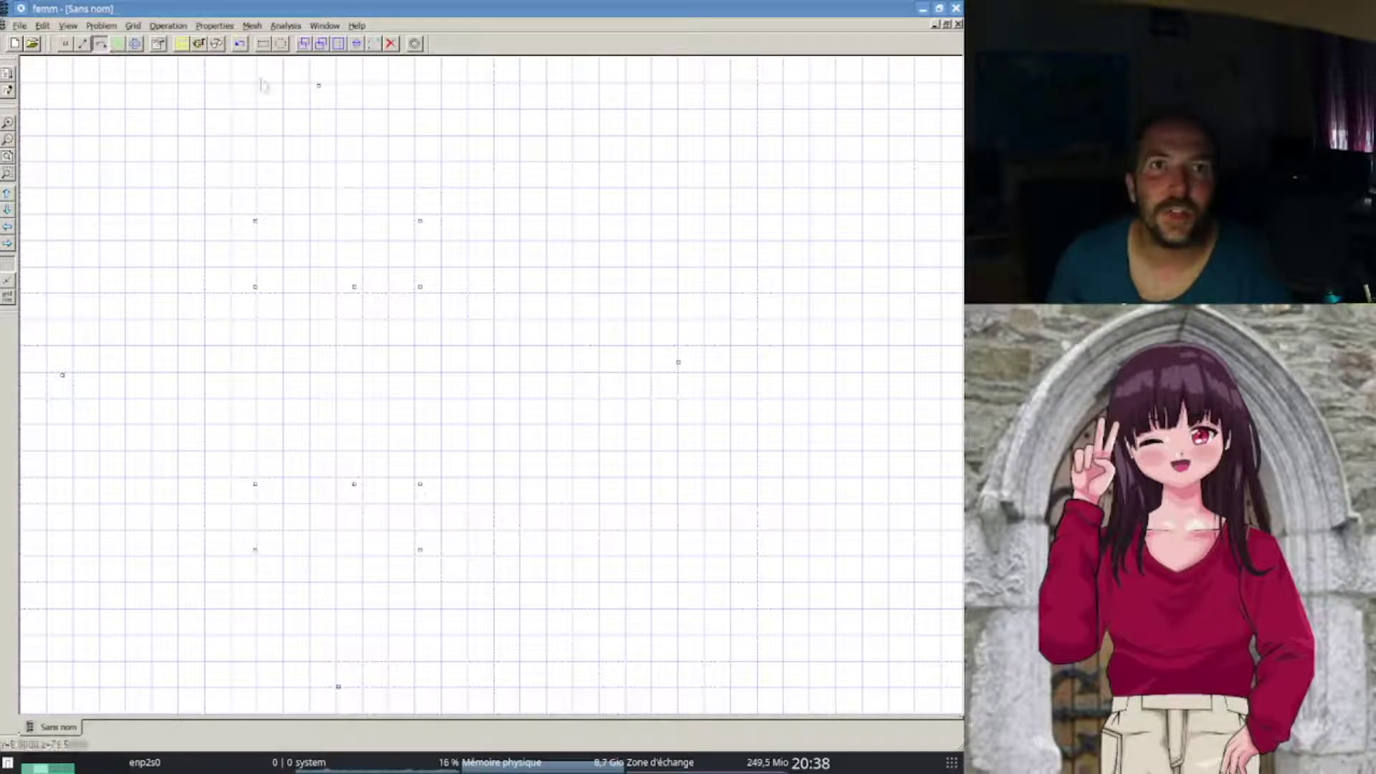
{"action": "left_click", "coordinate": [319, 86]}
{"action": "left_click", "coordinate": [679, 363]}
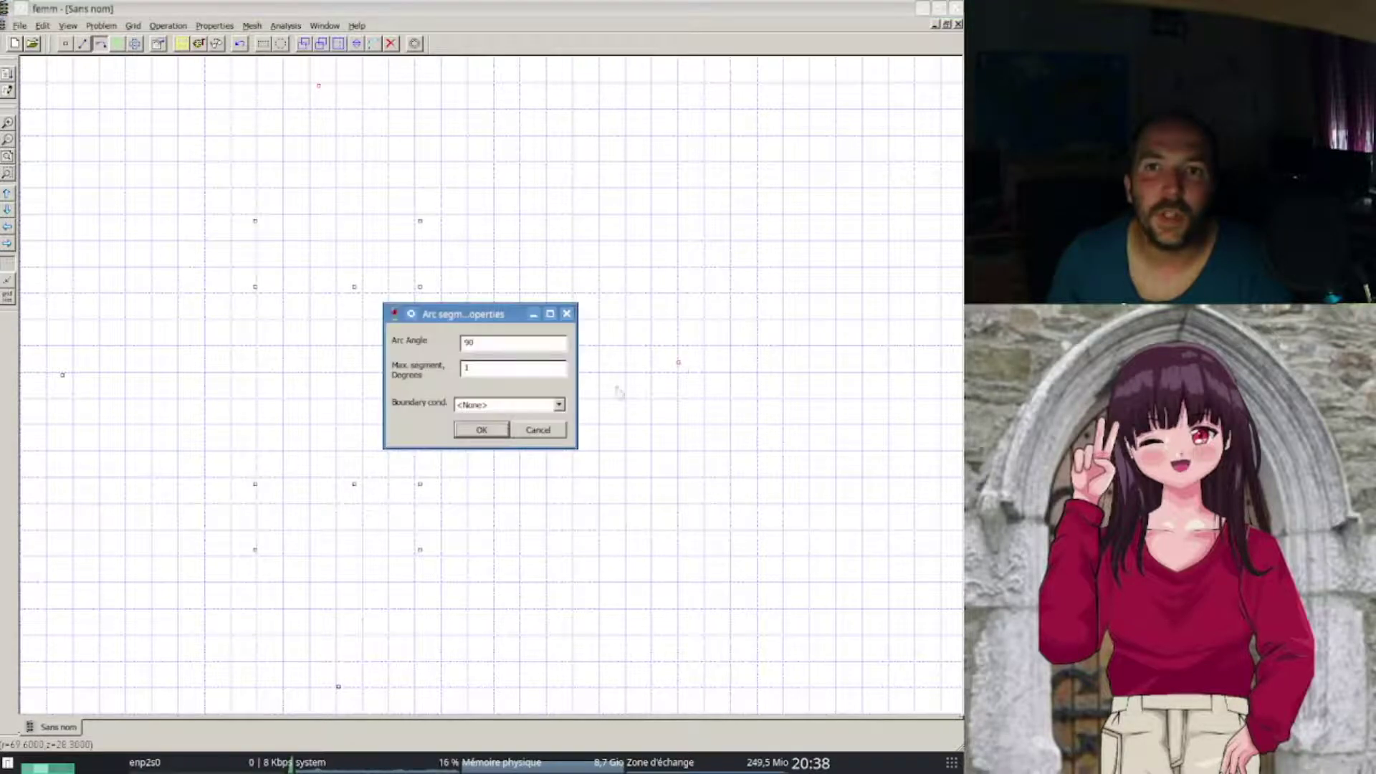
{"action": "left_click", "coordinate": [481, 431]}
{"action": "key", "text": "ctrl+z"}
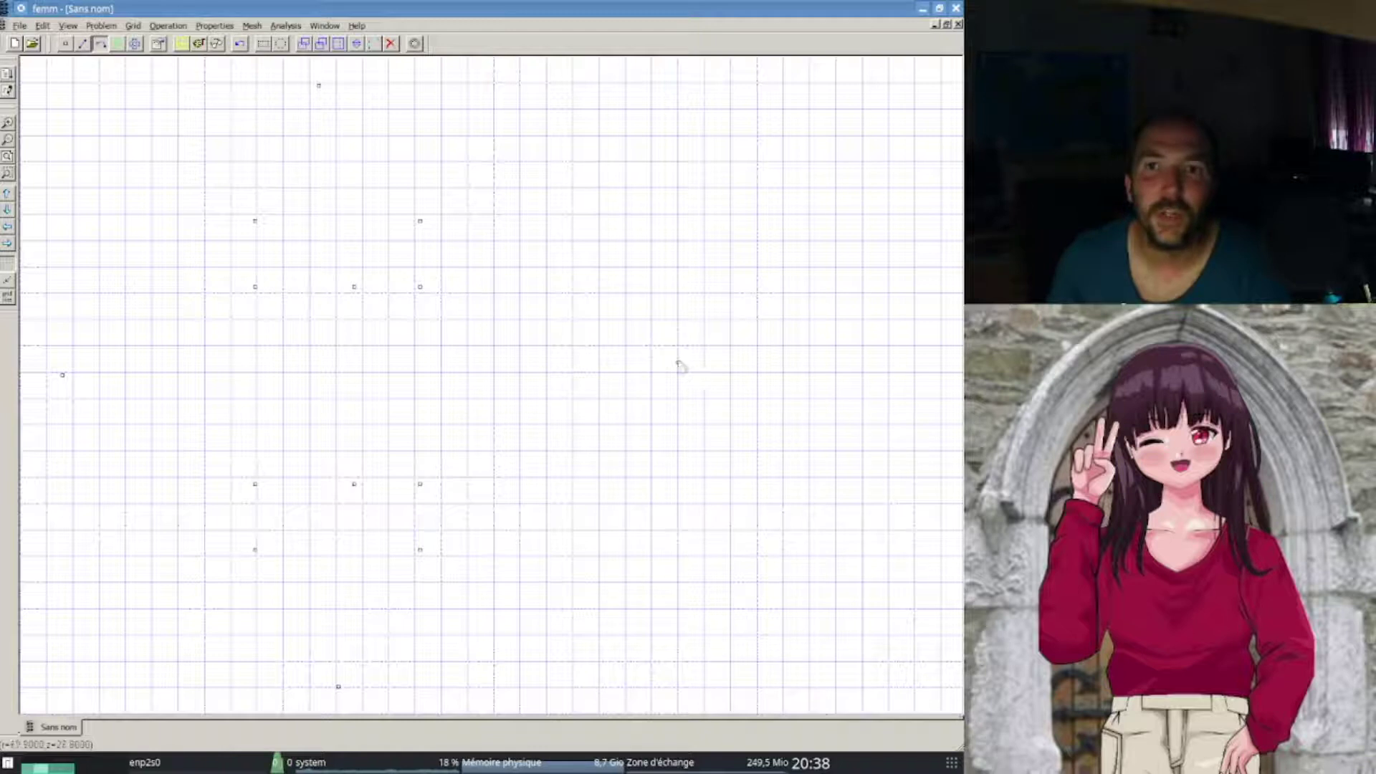
- Enclose the inner nodes with four 90-degree arc segments, running counterclockwise from the right surrounding node through the upper, left and lower ones
{"action": "left_click", "coordinate": [319, 87]}
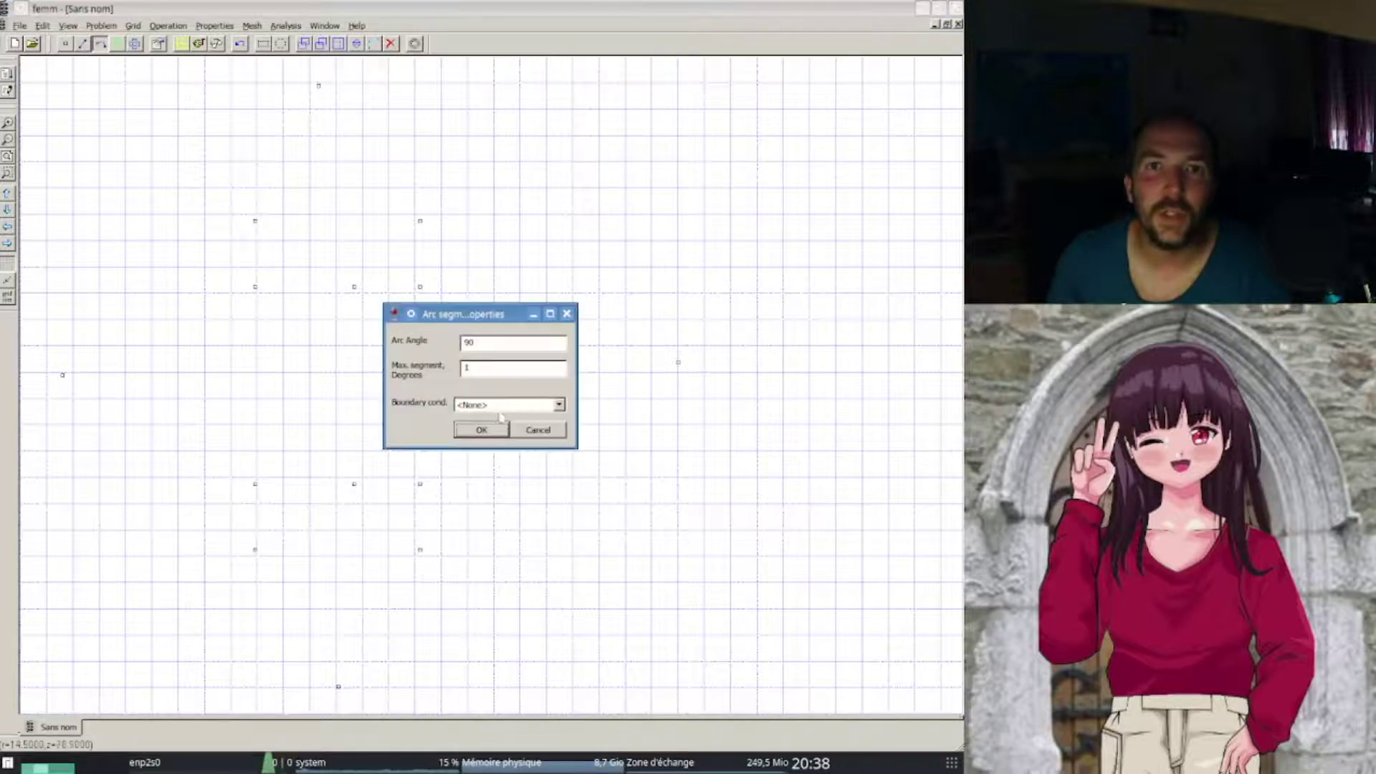
{"action": "left_click", "coordinate": [502, 432]}
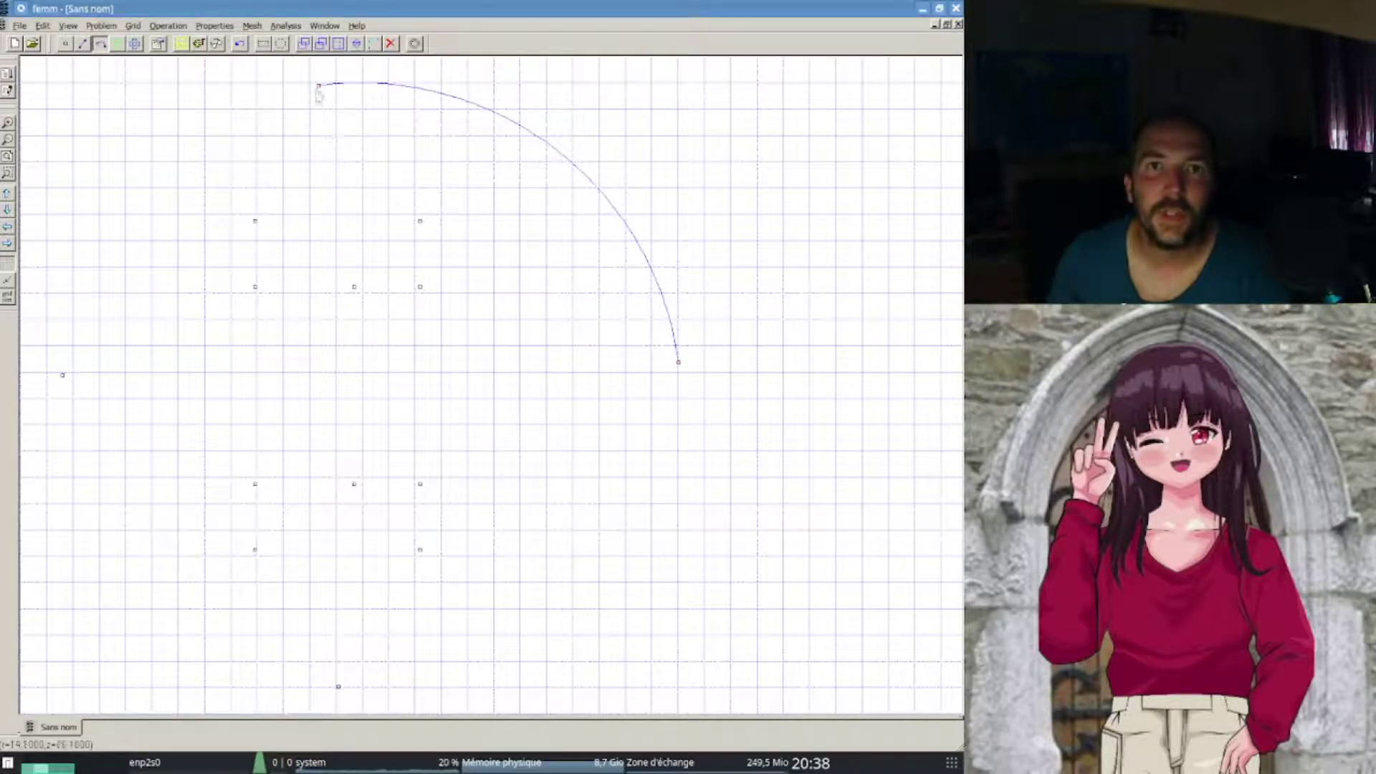
{"action": "left_click", "coordinate": [64, 375]}
{"action": "left_click", "coordinate": [502, 432]}
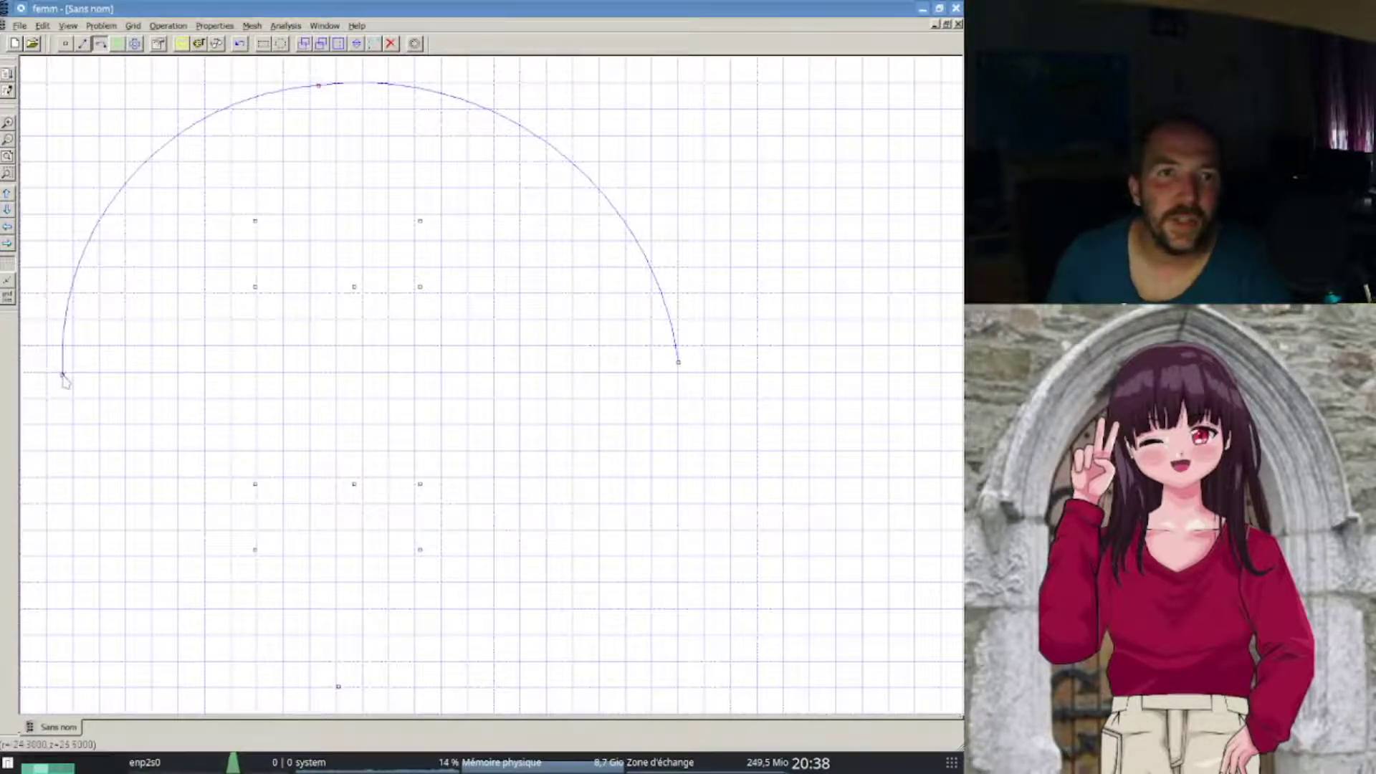
{"action": "left_click", "coordinate": [338, 688]}
{"action": "left_click", "coordinate": [473, 432]}
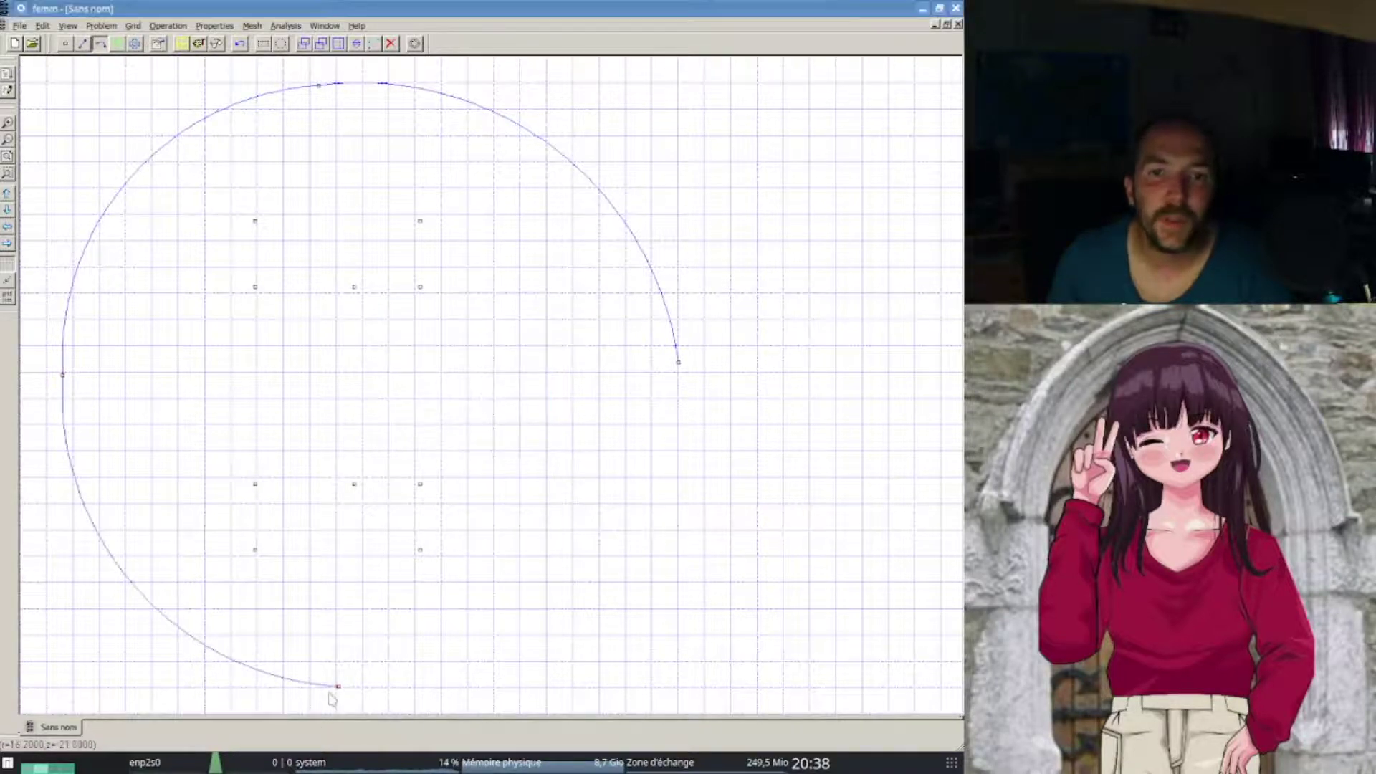
{"action": "left_click", "coordinate": [678, 363]}
{"action": "left_click", "coordinate": [482, 430]}
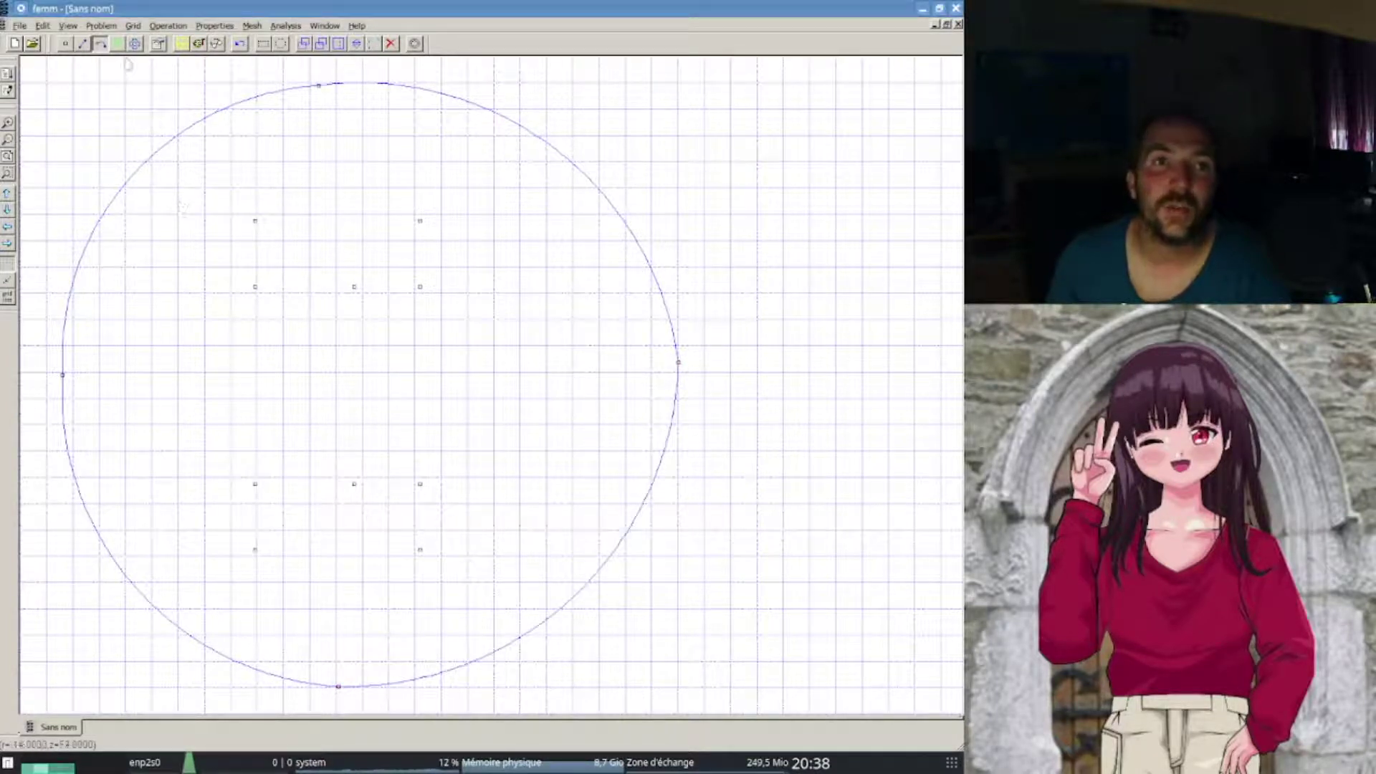
- Draw line segments for the profile's upper edge, its outer side through all four r = 30.0 nodes, and its lower edge
{"action": "left_click", "coordinate": [83, 44]}
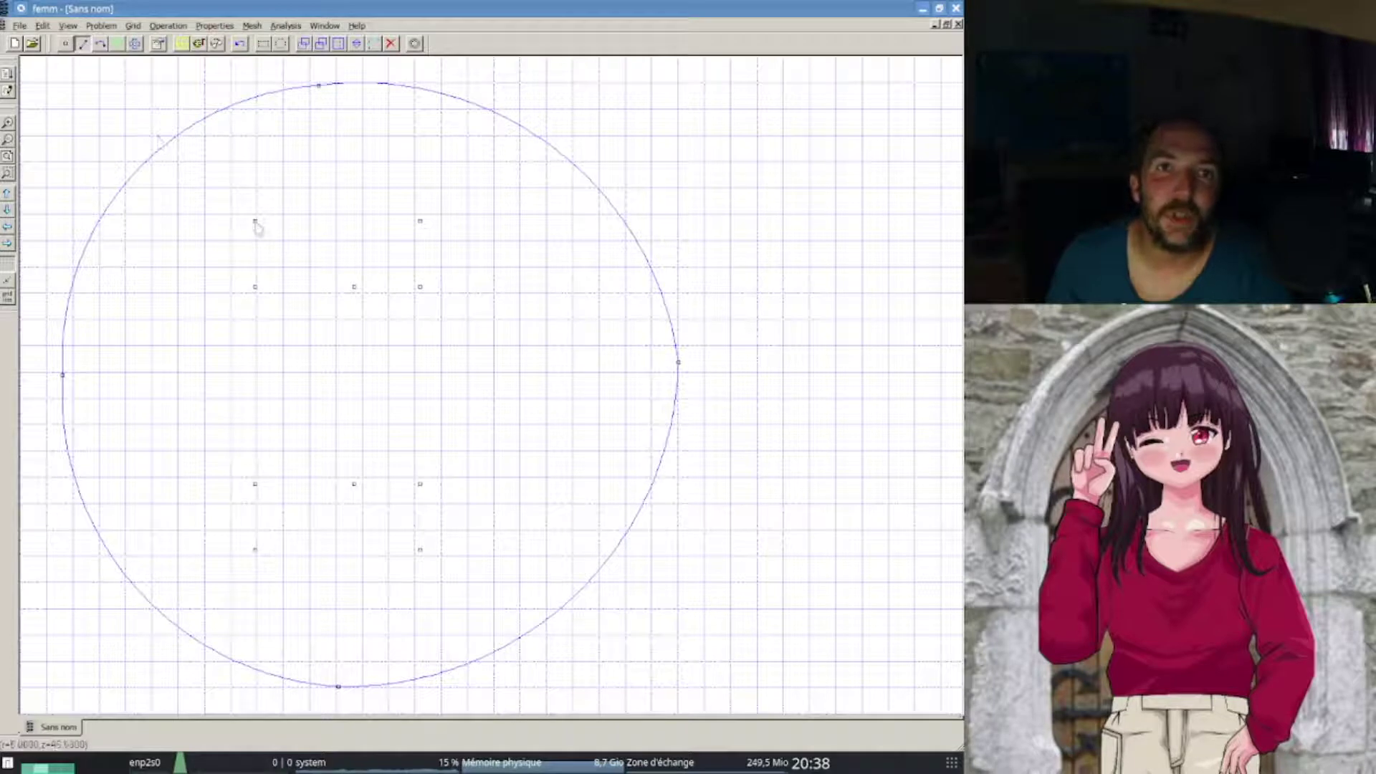
{"action": "left_click", "coordinate": [256, 221]}
{"action": "left_click", "coordinate": [419, 221]}
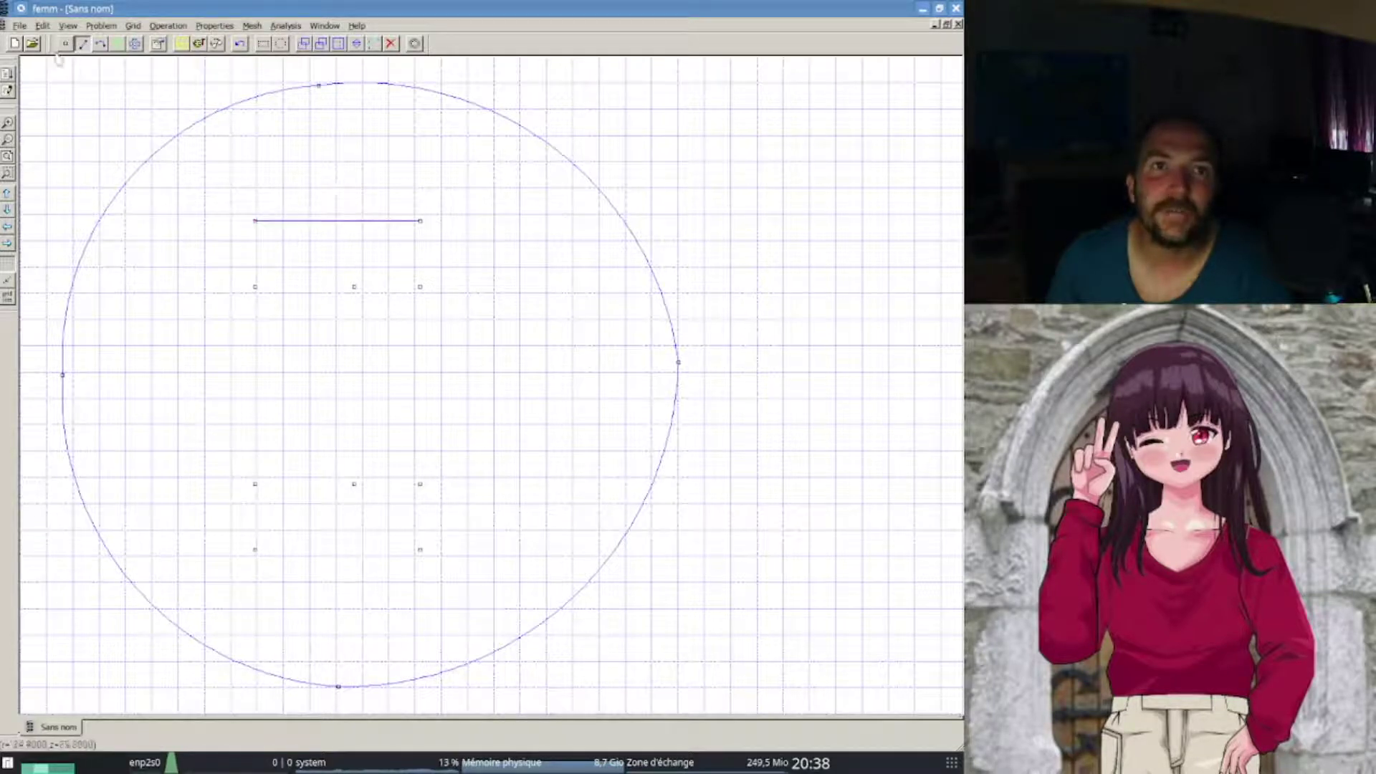
{"action": "left_click", "coordinate": [420, 222]}
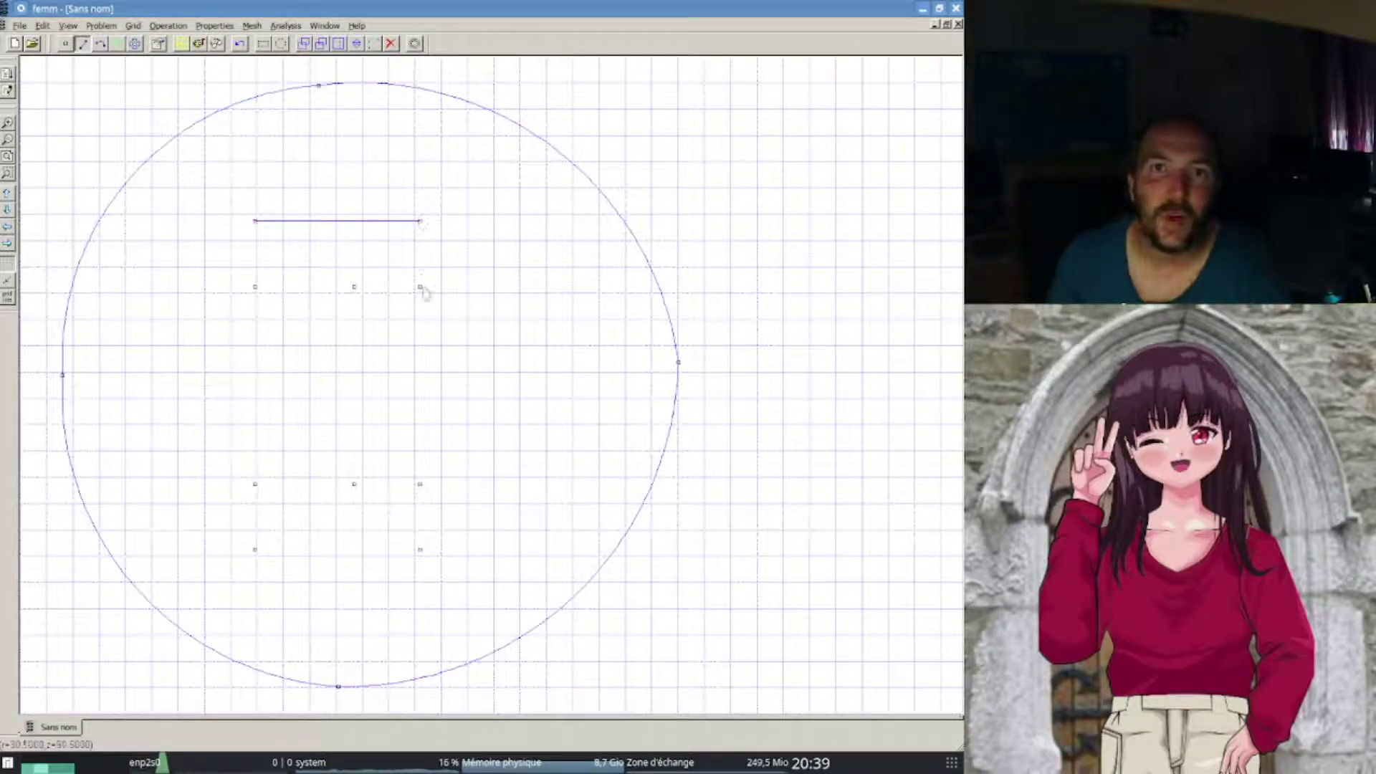
{"action": "left_click", "coordinate": [421, 286]}
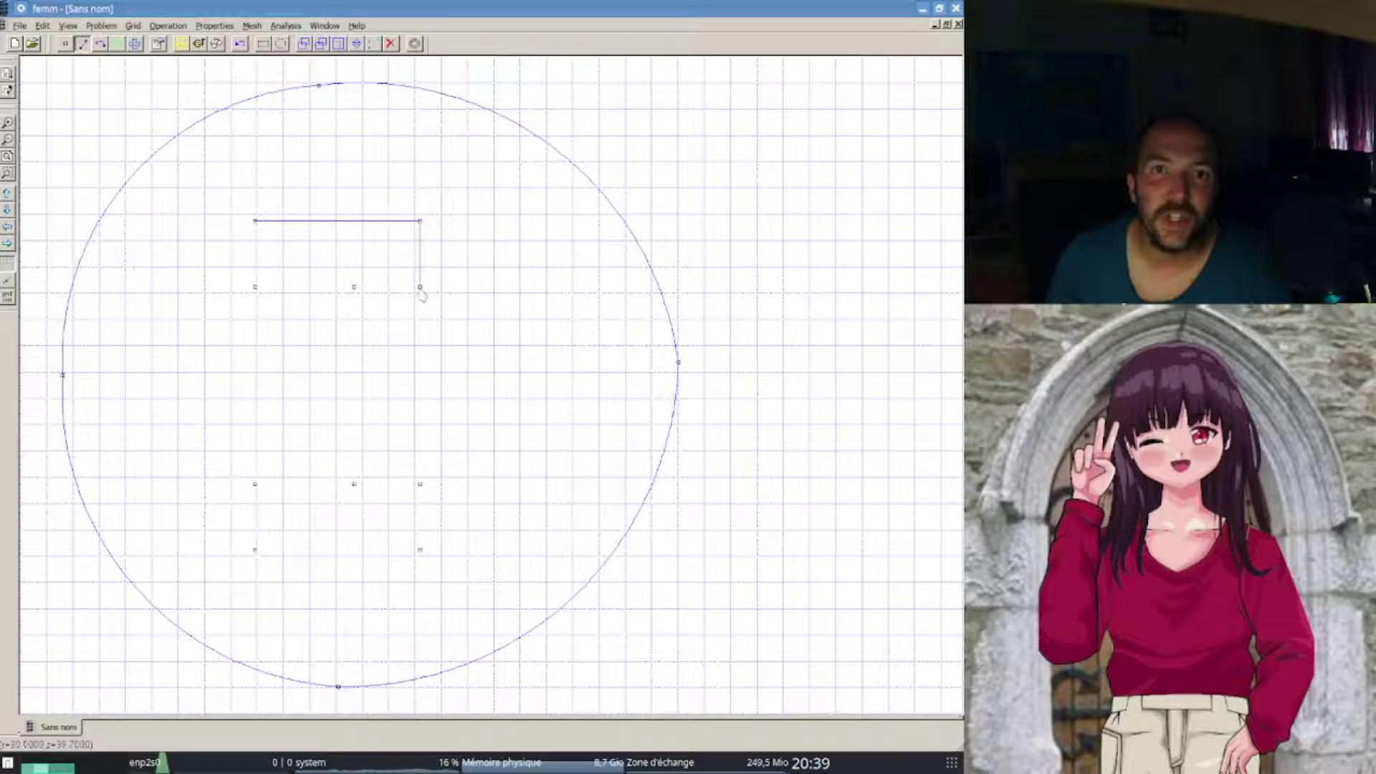
{"action": "left_click", "coordinate": [421, 484]}
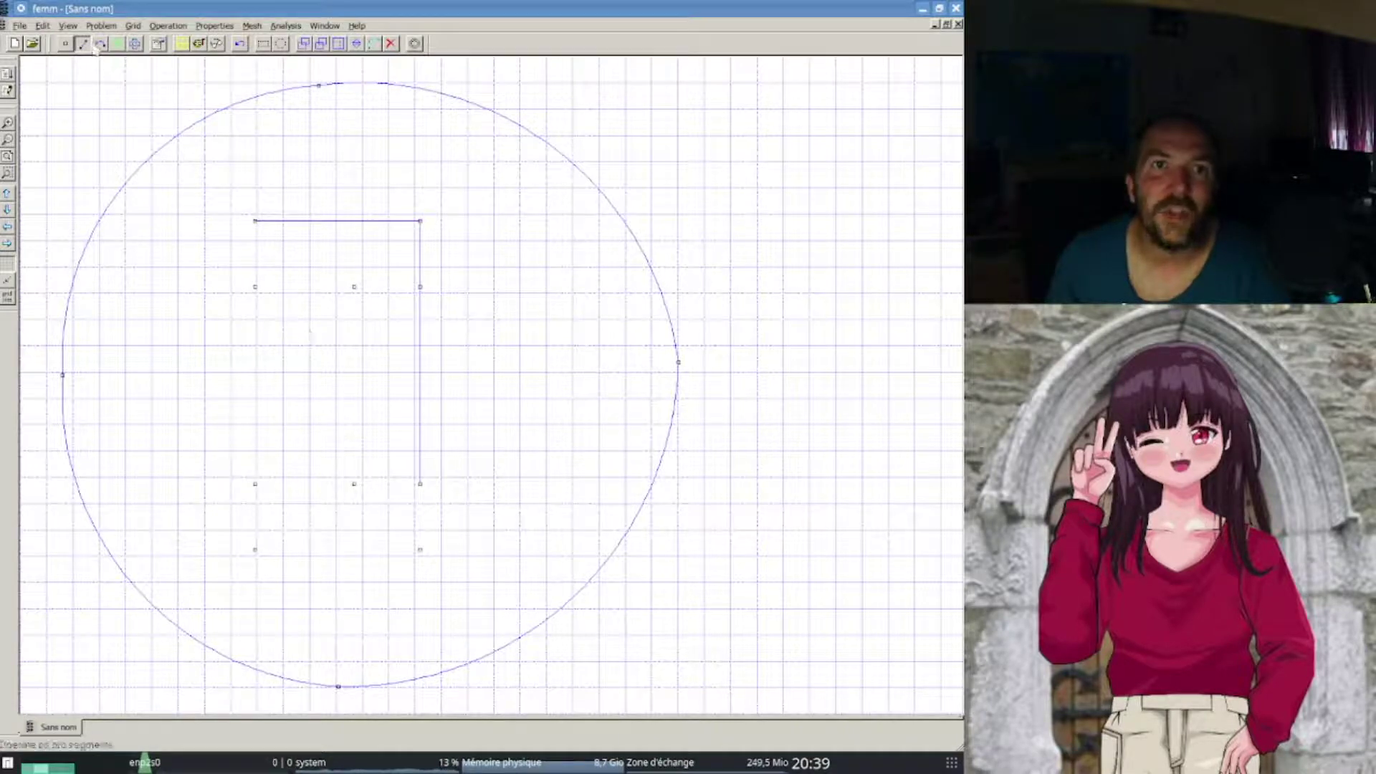
{"action": "left_click", "coordinate": [420, 485]}
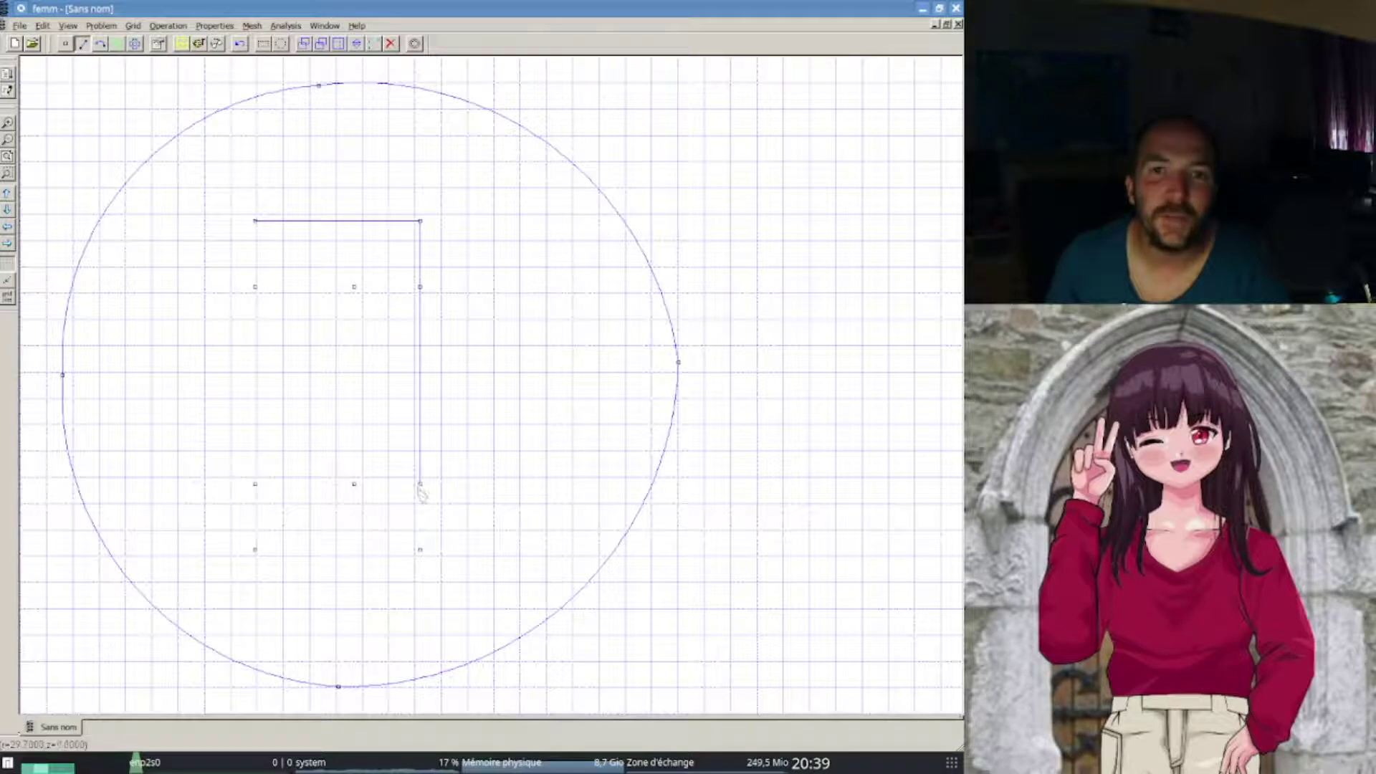
{"action": "left_click", "coordinate": [420, 550]}
{"action": "left_click", "coordinate": [256, 550]}
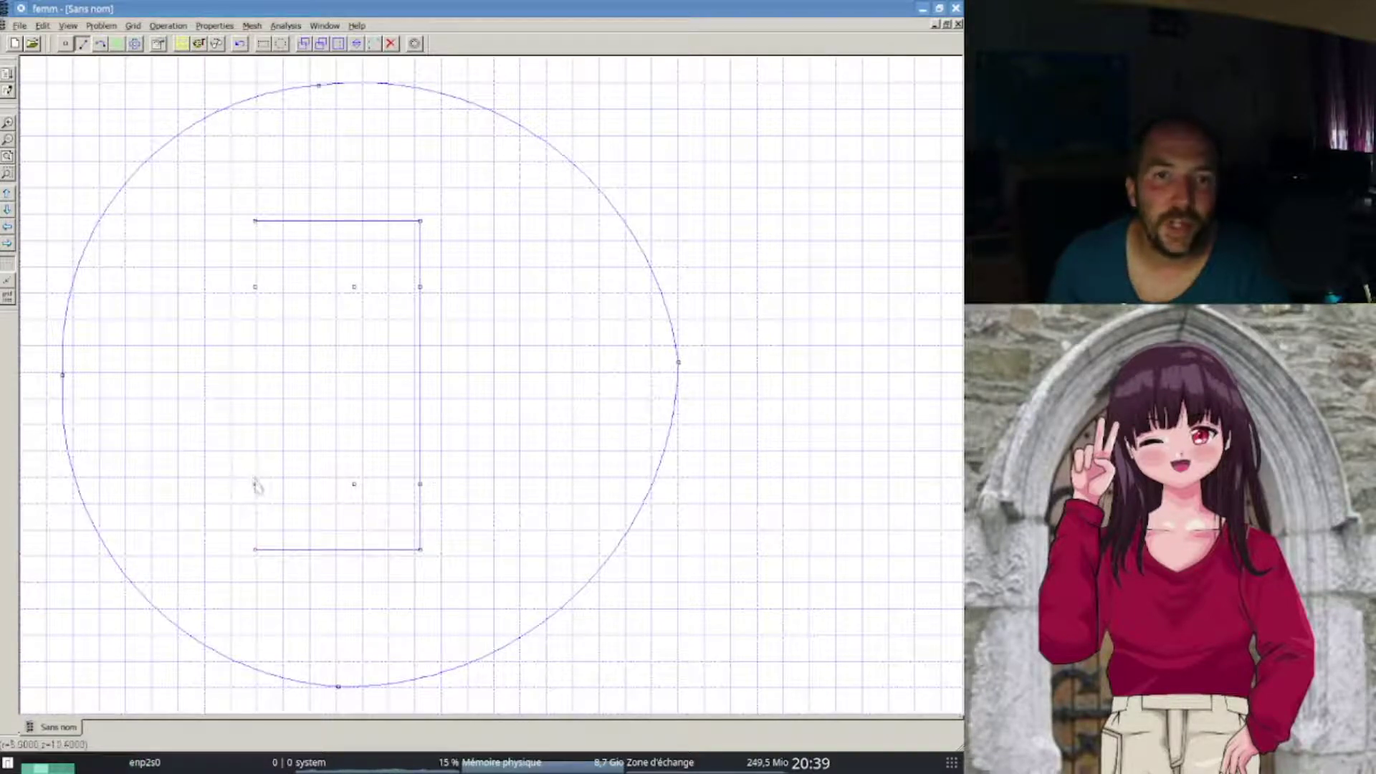
- Close the C-shaped profile with segments up the lower leg's end, around the recess through the r = 20.0 nodes, and up the upper leg's end
{"action": "left_click", "coordinate": [256, 485]}
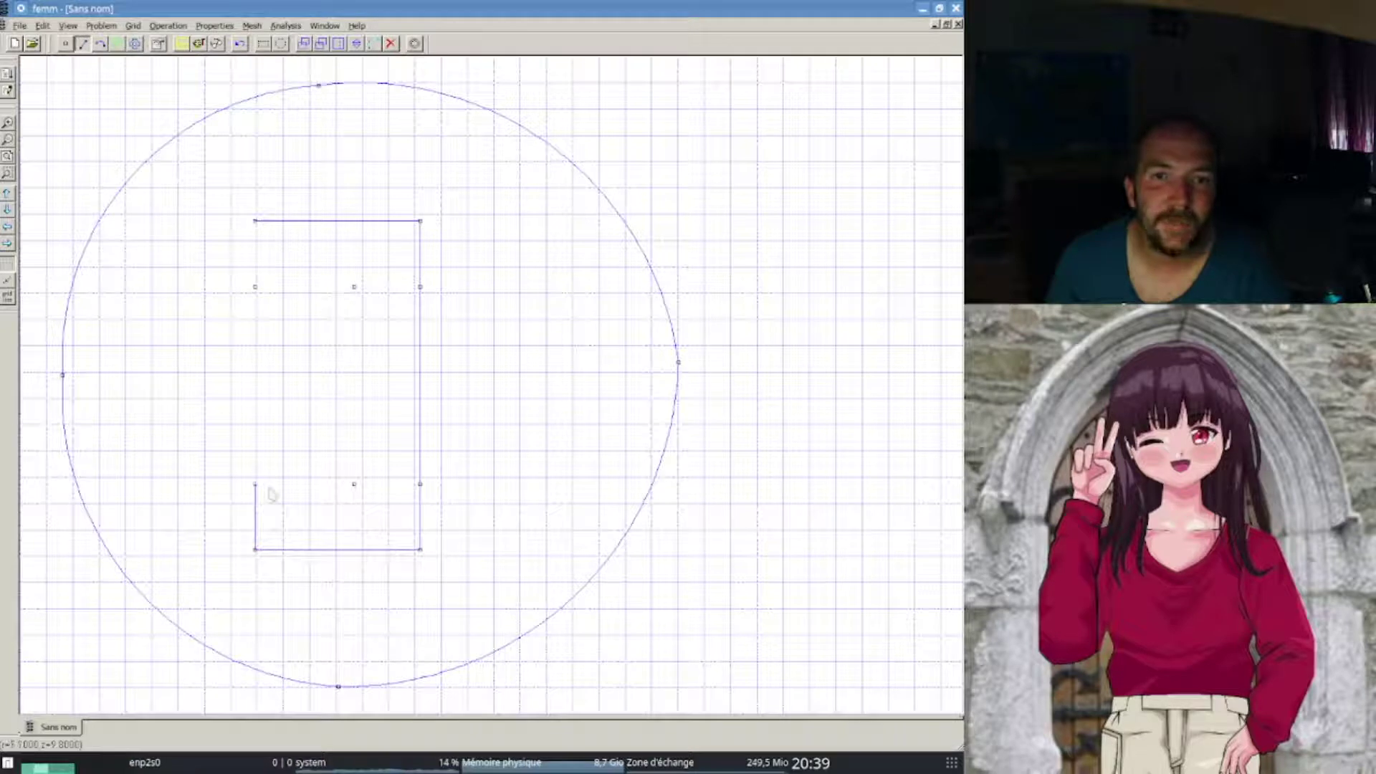
{"action": "left_click", "coordinate": [354, 484]}
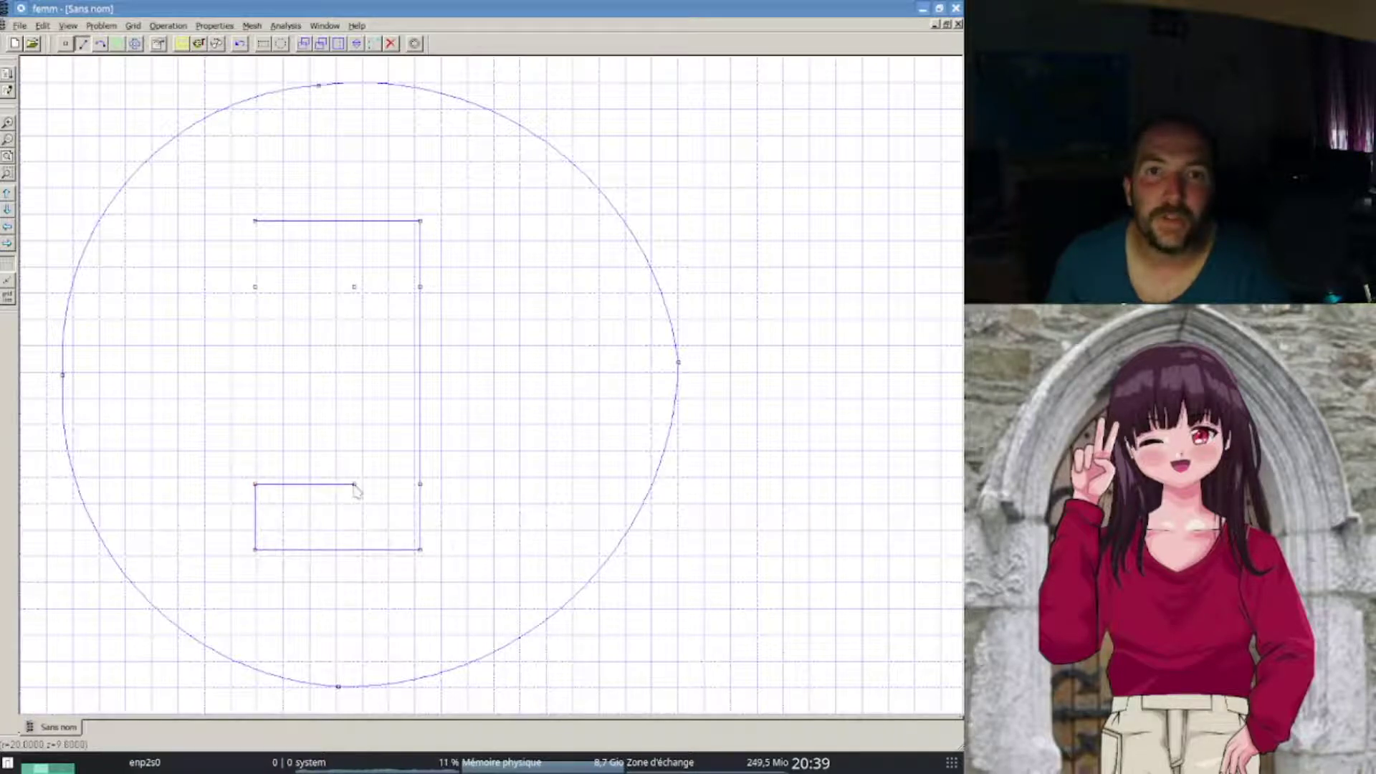
{"action": "left_click", "coordinate": [355, 485]}
{"action": "left_click", "coordinate": [354, 287]}
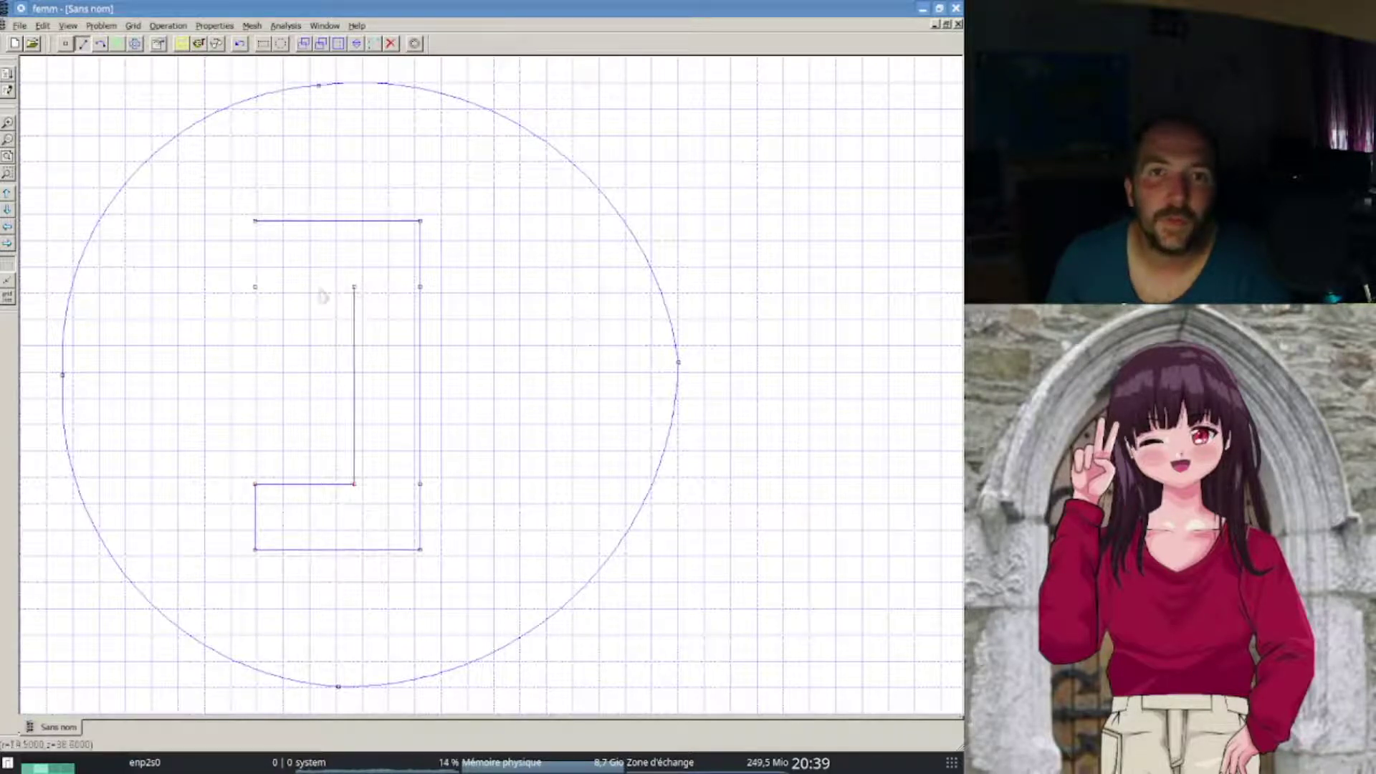
{"action": "left_click", "coordinate": [255, 287]}
{"action": "left_click", "coordinate": [256, 288]}
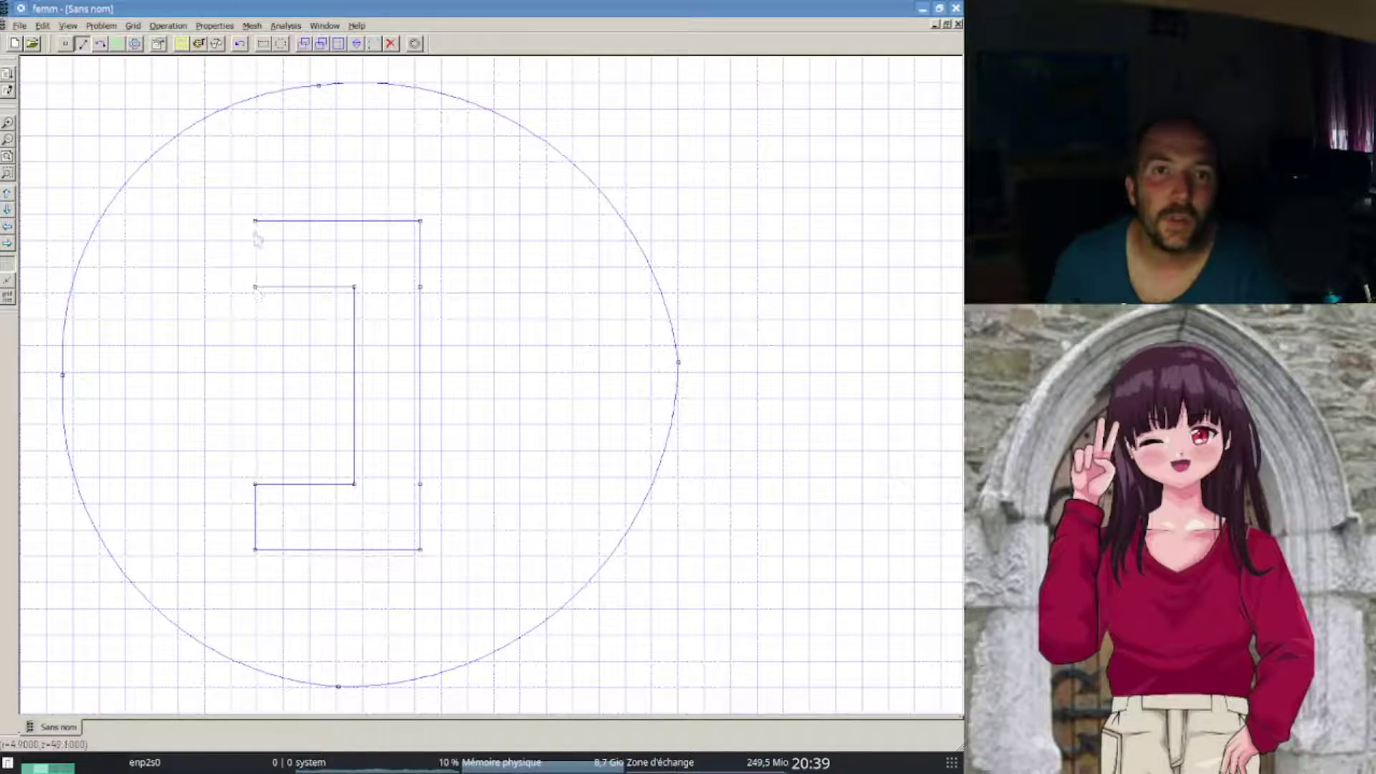
{"action": "left_click", "coordinate": [255, 221]}
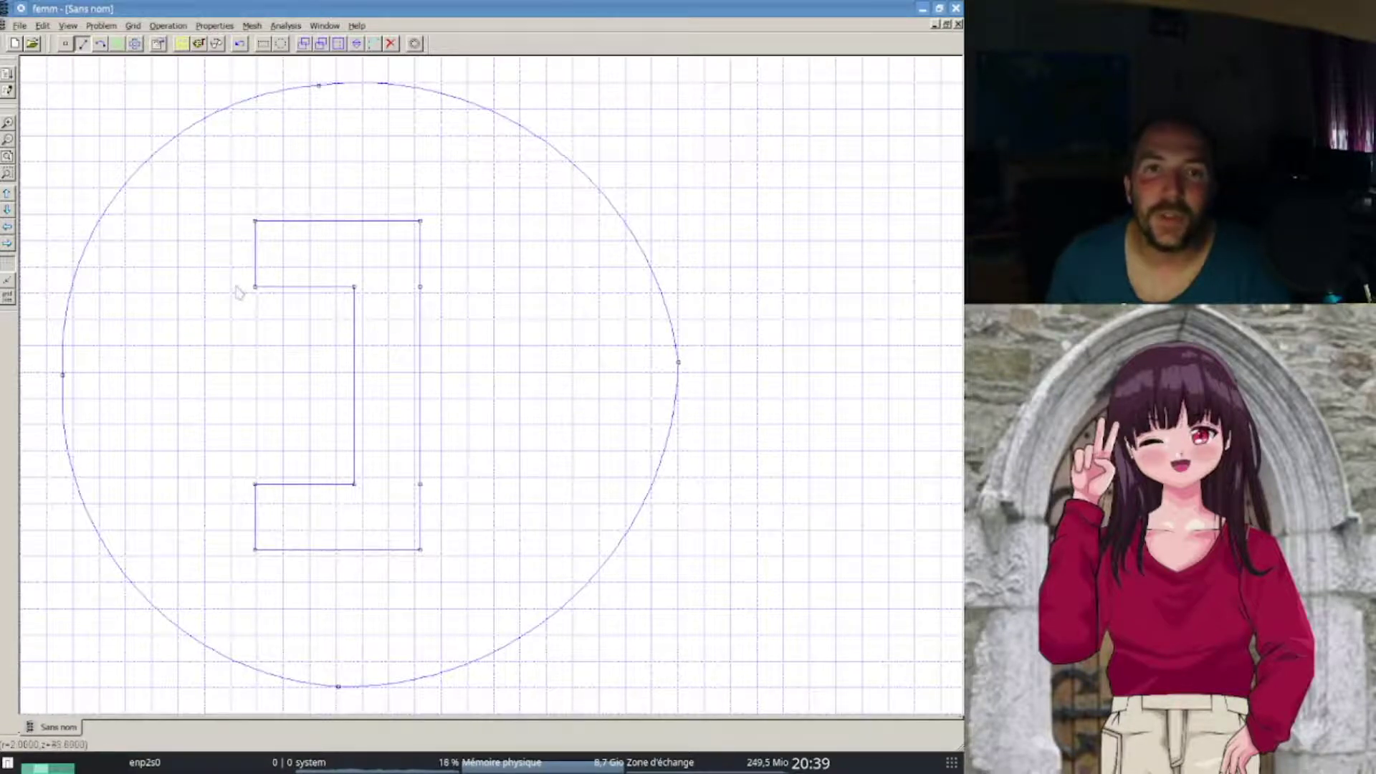
- Close the recess opening with a segment between the leg ends, and place block labels in the outer region, the C-shaped profile and the recess
{"action": "left_click", "coordinate": [256, 485]}
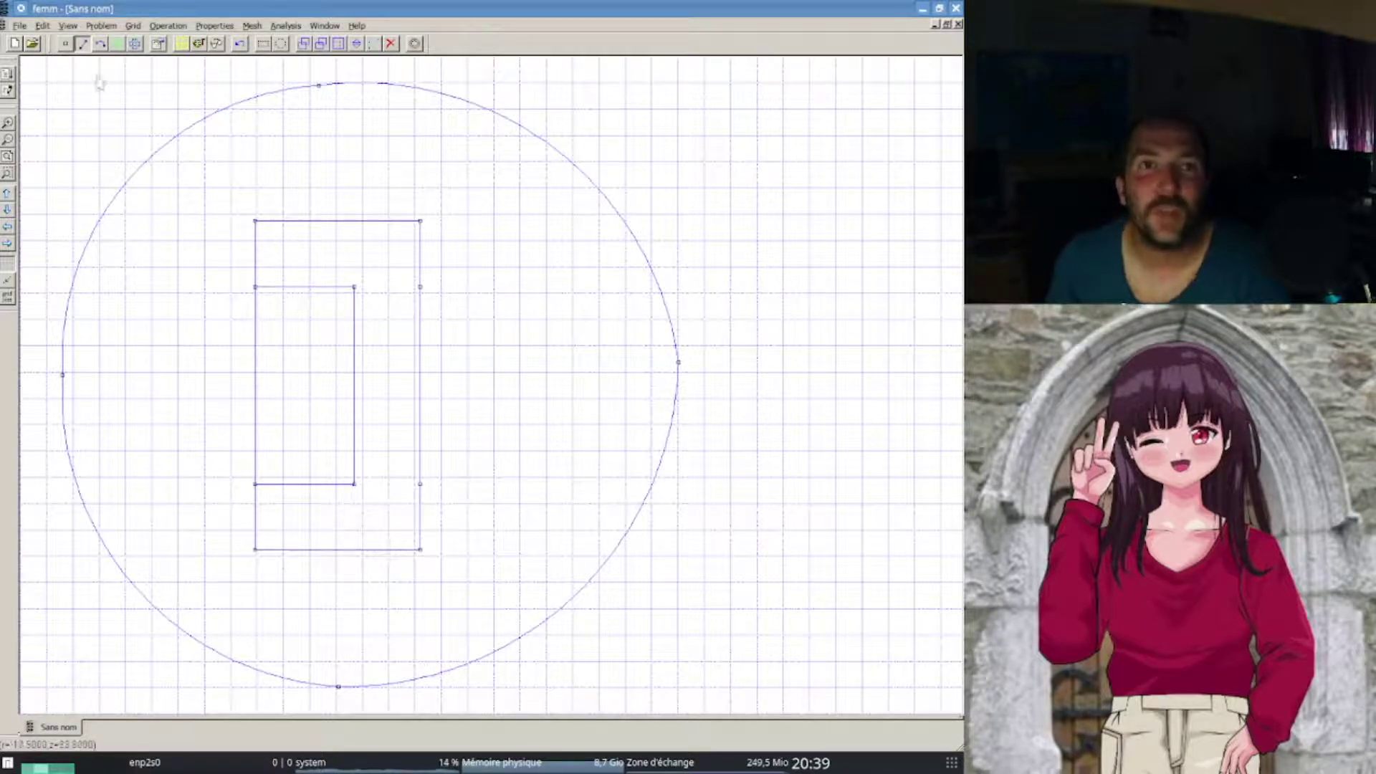
{"action": "left_click", "coordinate": [118, 43]}
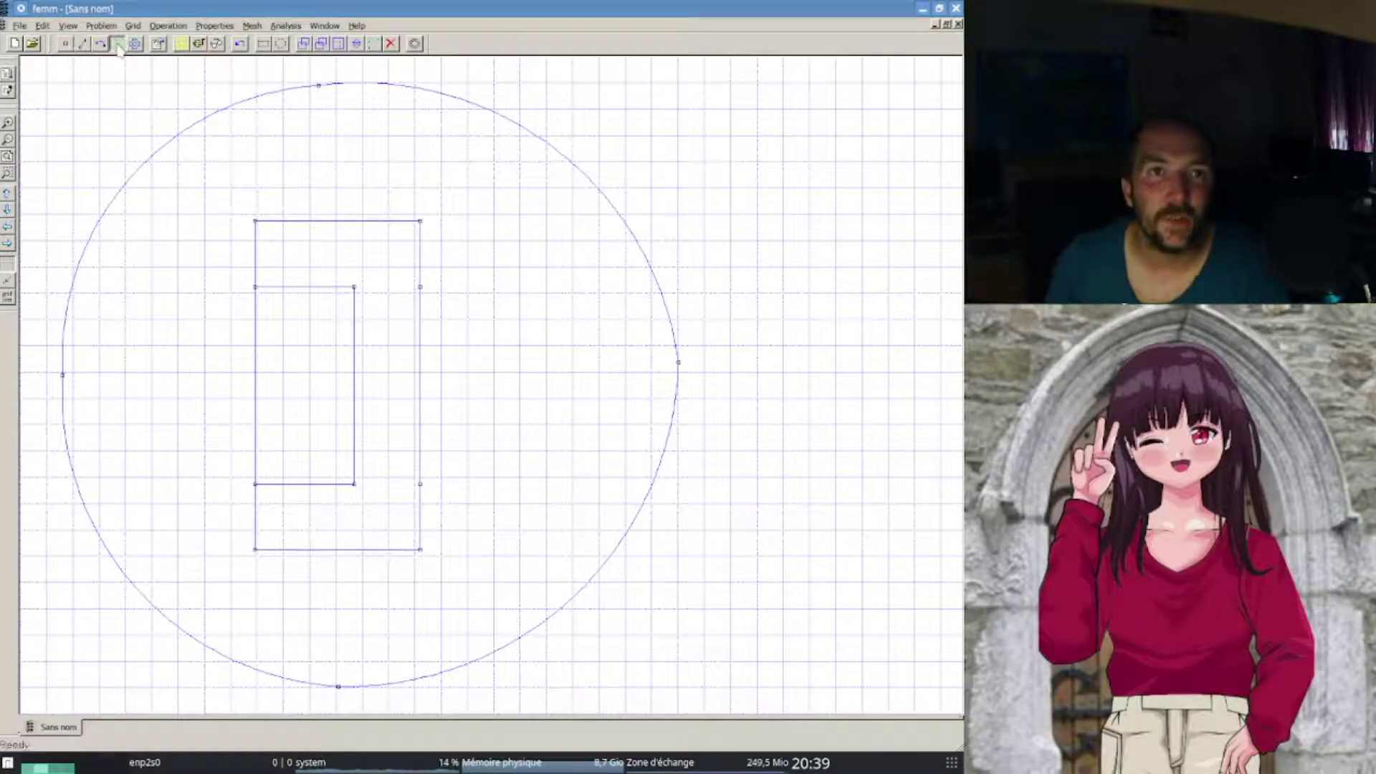
{"action": "left_click", "coordinate": [141, 285]}
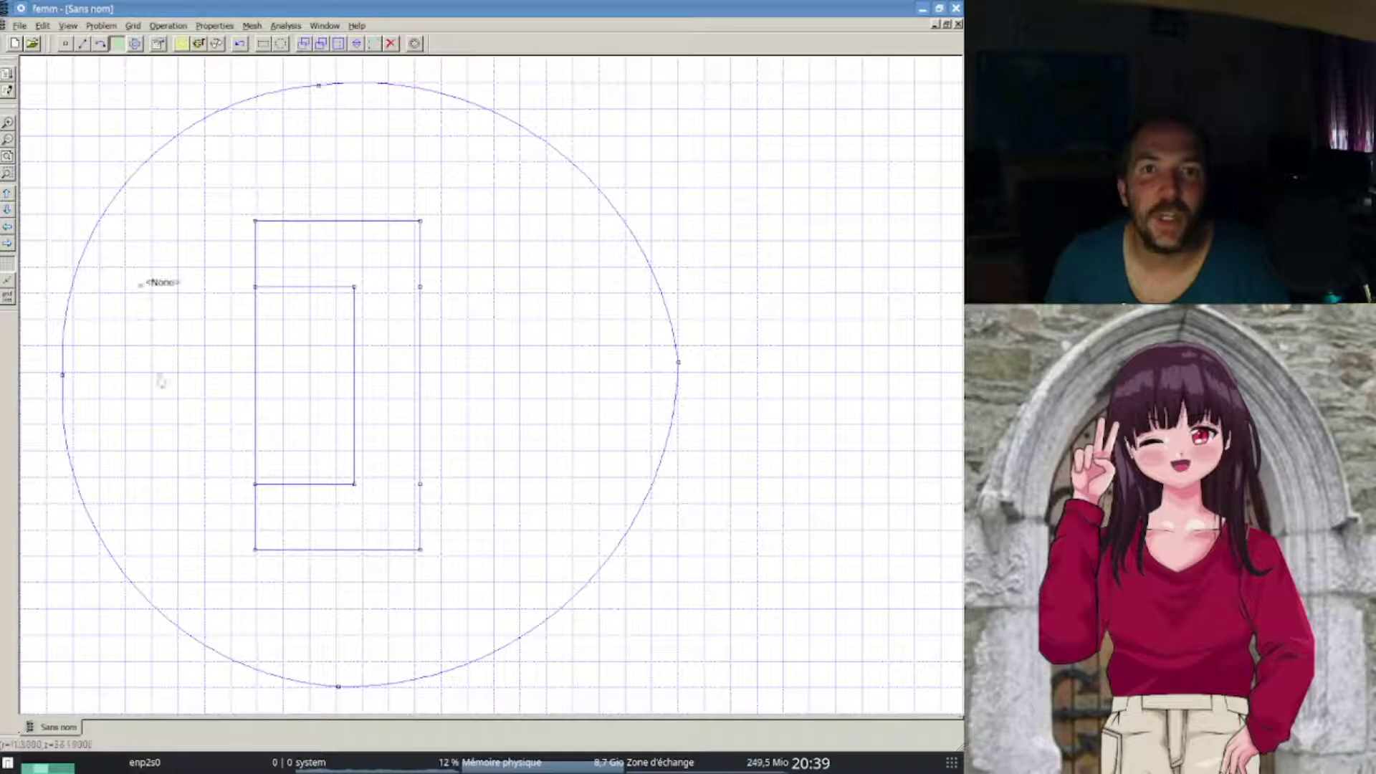
{"action": "left_click", "coordinate": [330, 245]}
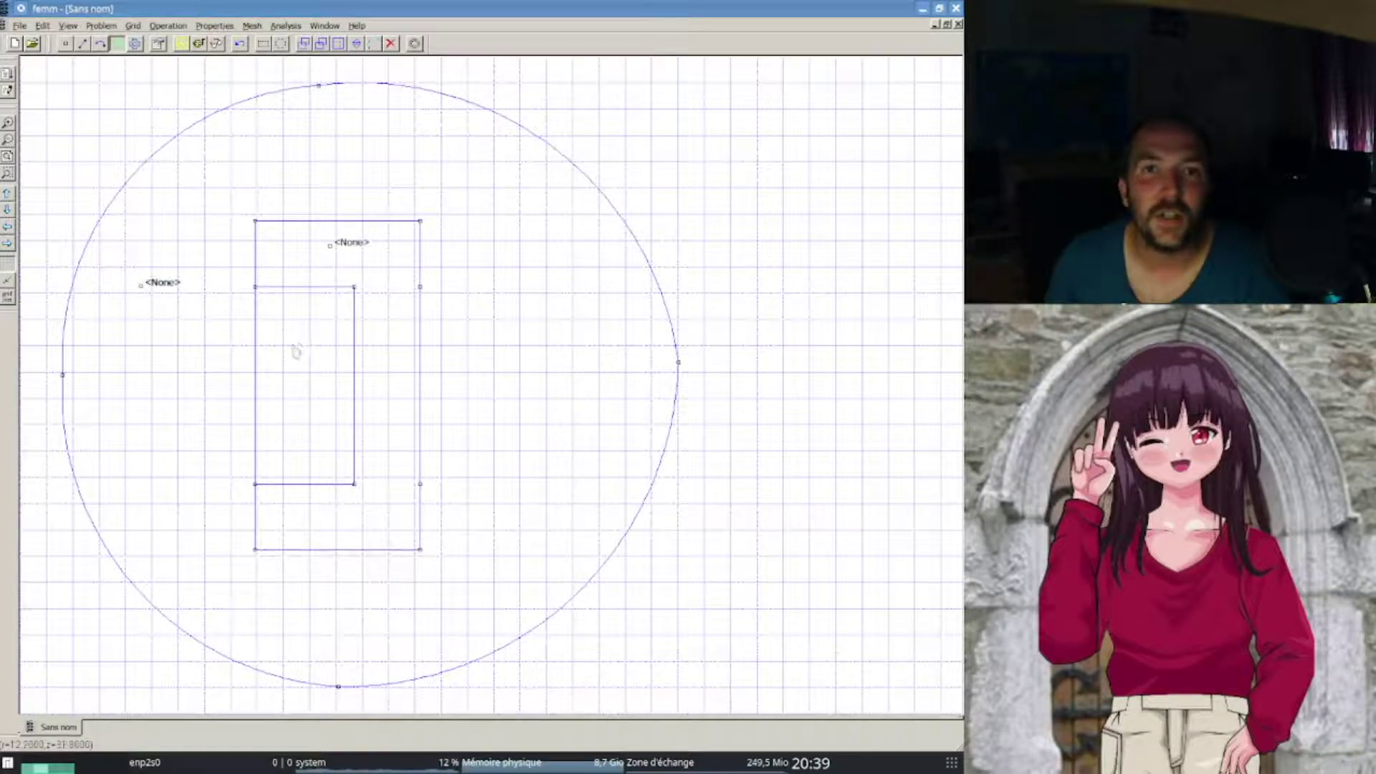
{"action": "left_click", "coordinate": [290, 349]}
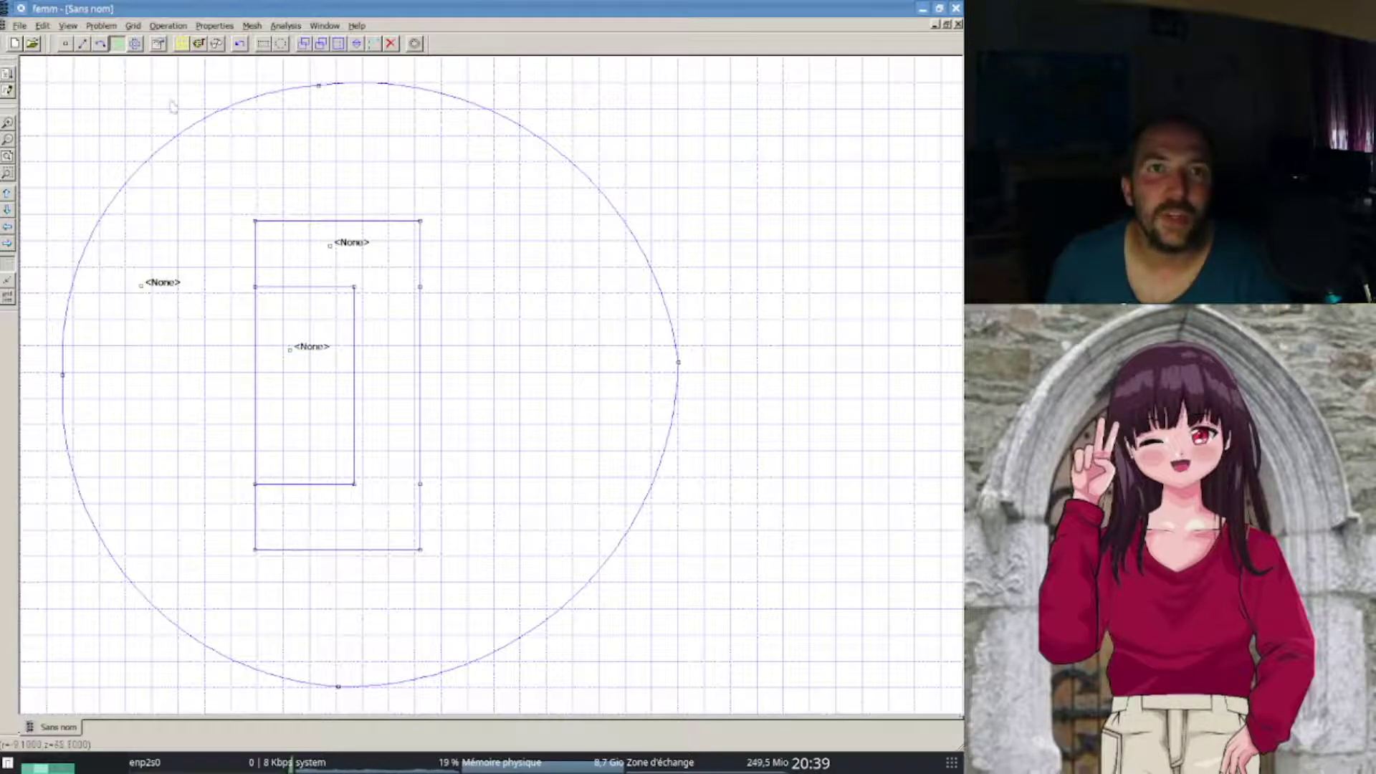
- Check the properties of Air in the materials library and add it to the model materials
{"action": "left_click", "coordinate": [231, 26]}
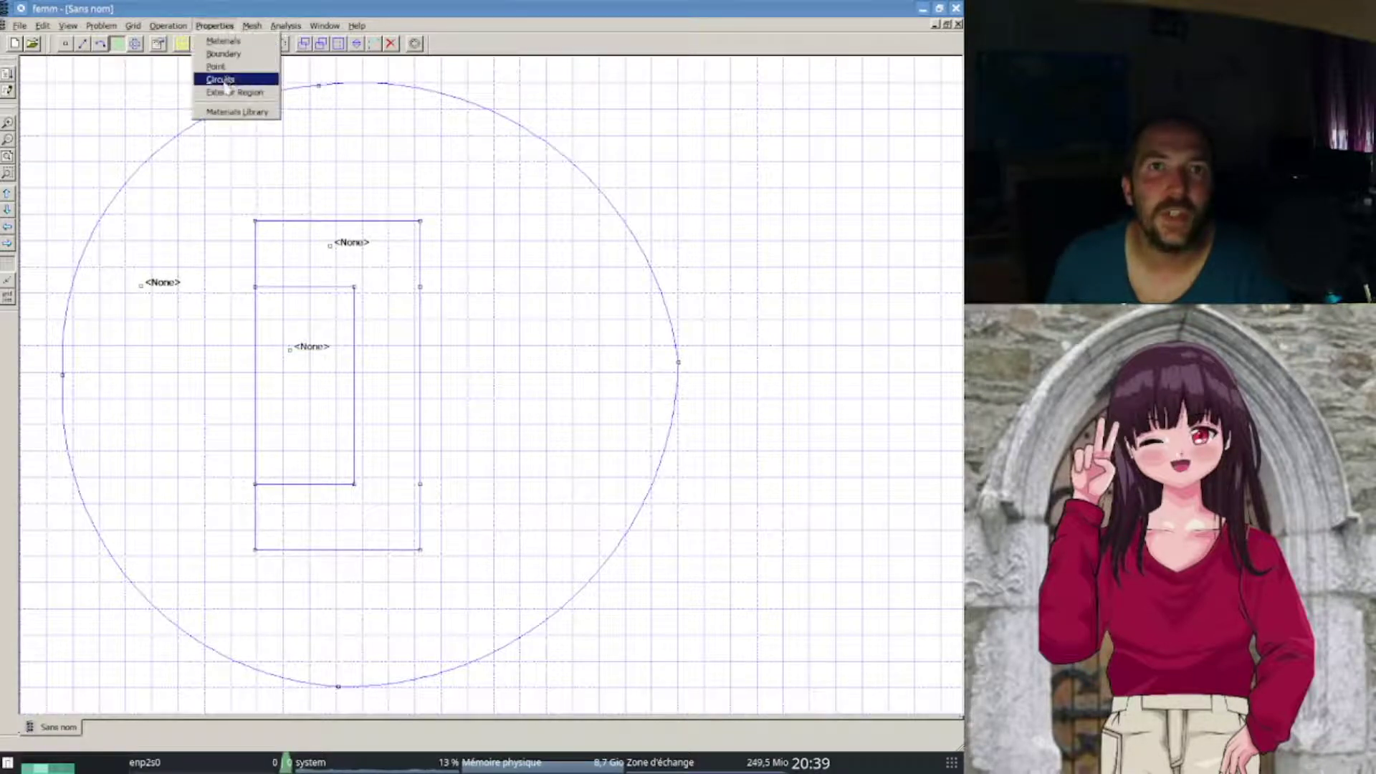
{"action": "left_click", "coordinate": [226, 112]}
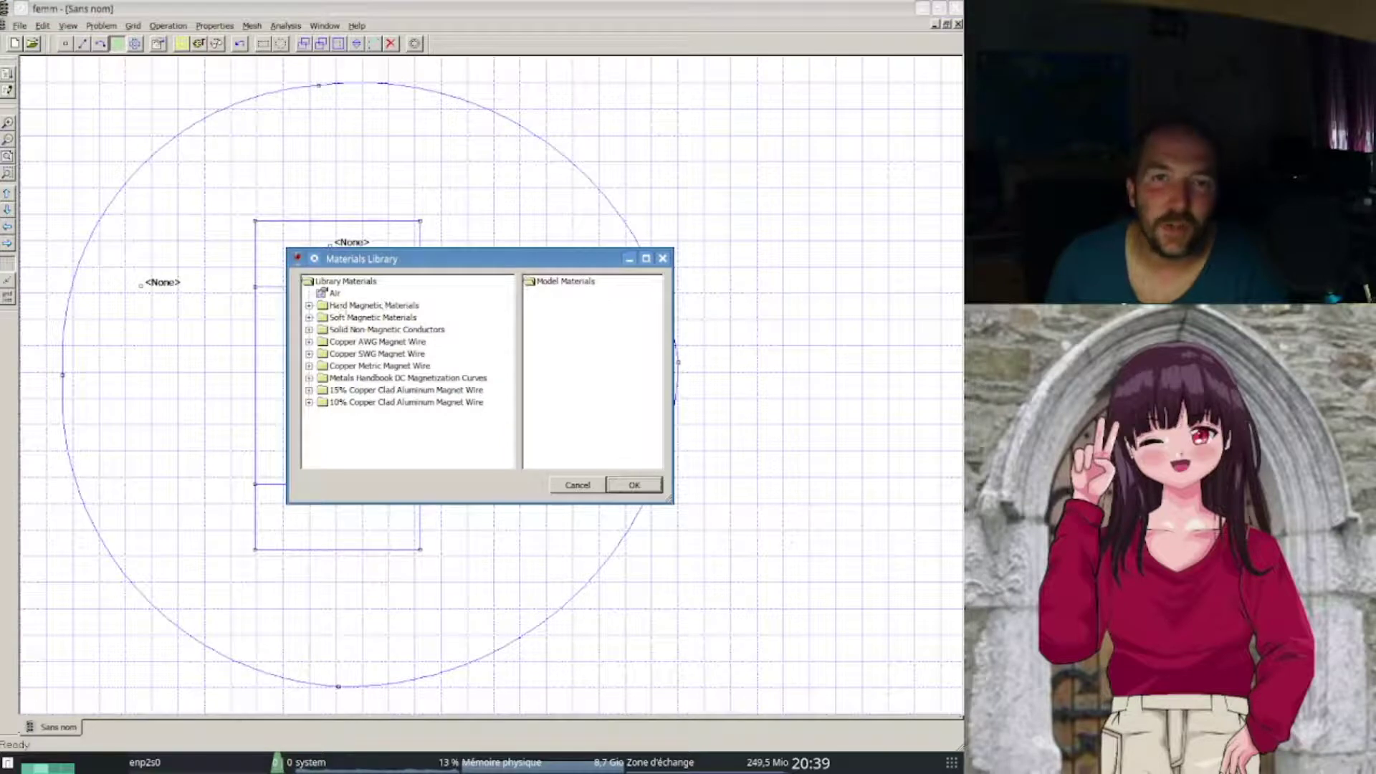
{"action": "double_click", "coordinate": [331, 295]}
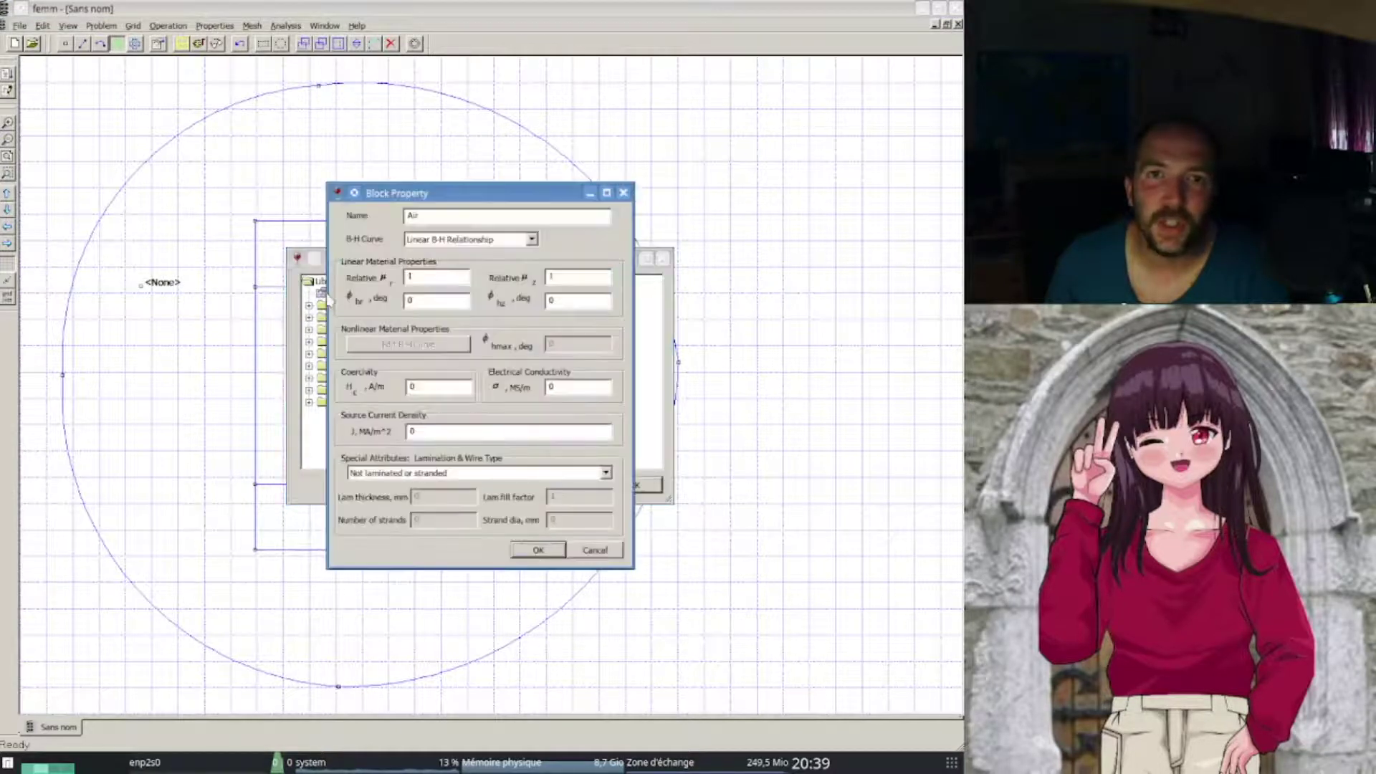
{"action": "left_click", "coordinate": [534, 548]}
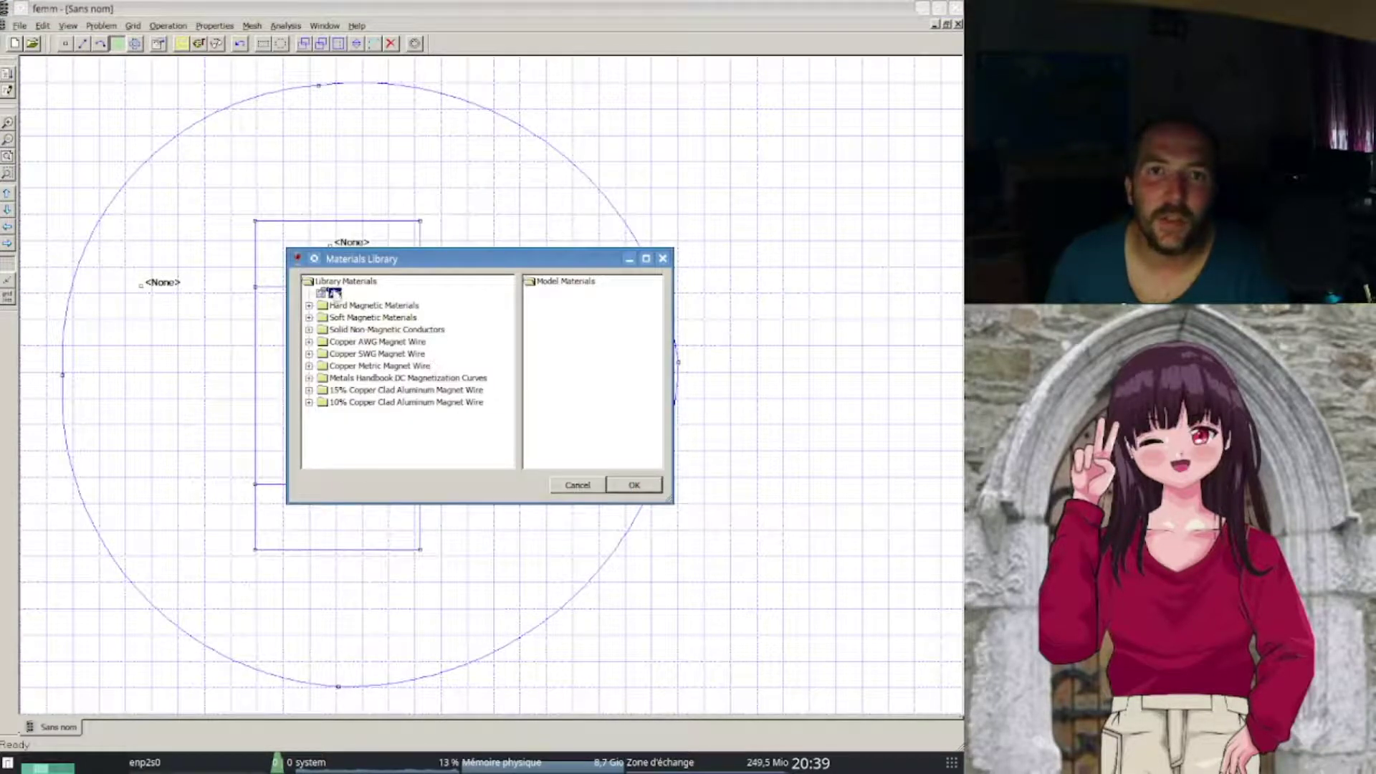
{"action": "left_click_drag", "start_coordinate": [331, 293], "coordinate": [614, 338]}
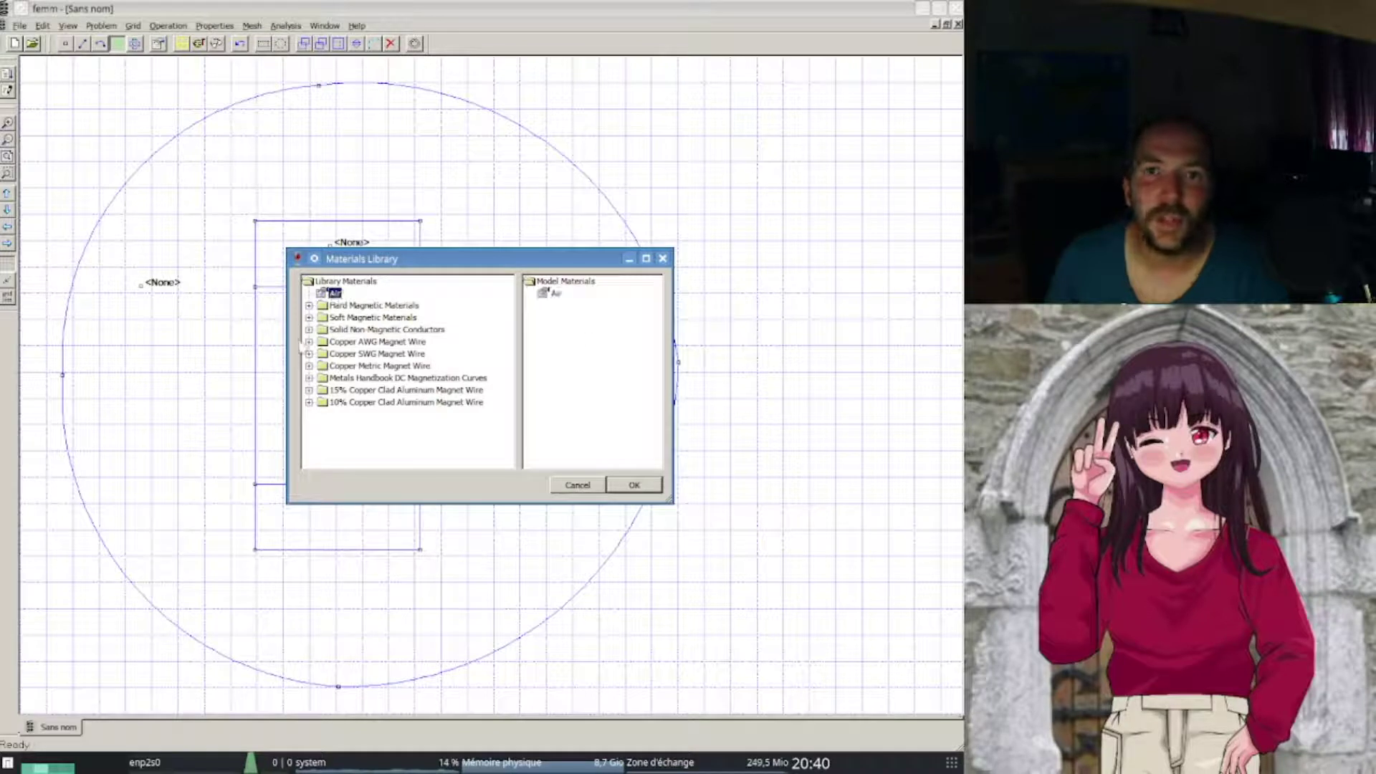
- Add US Steel Type 2-S 0.018 inch thickness and 10 AWG copper magnet wire from the library to the model materials
{"action": "left_click", "coordinate": [309, 319]}
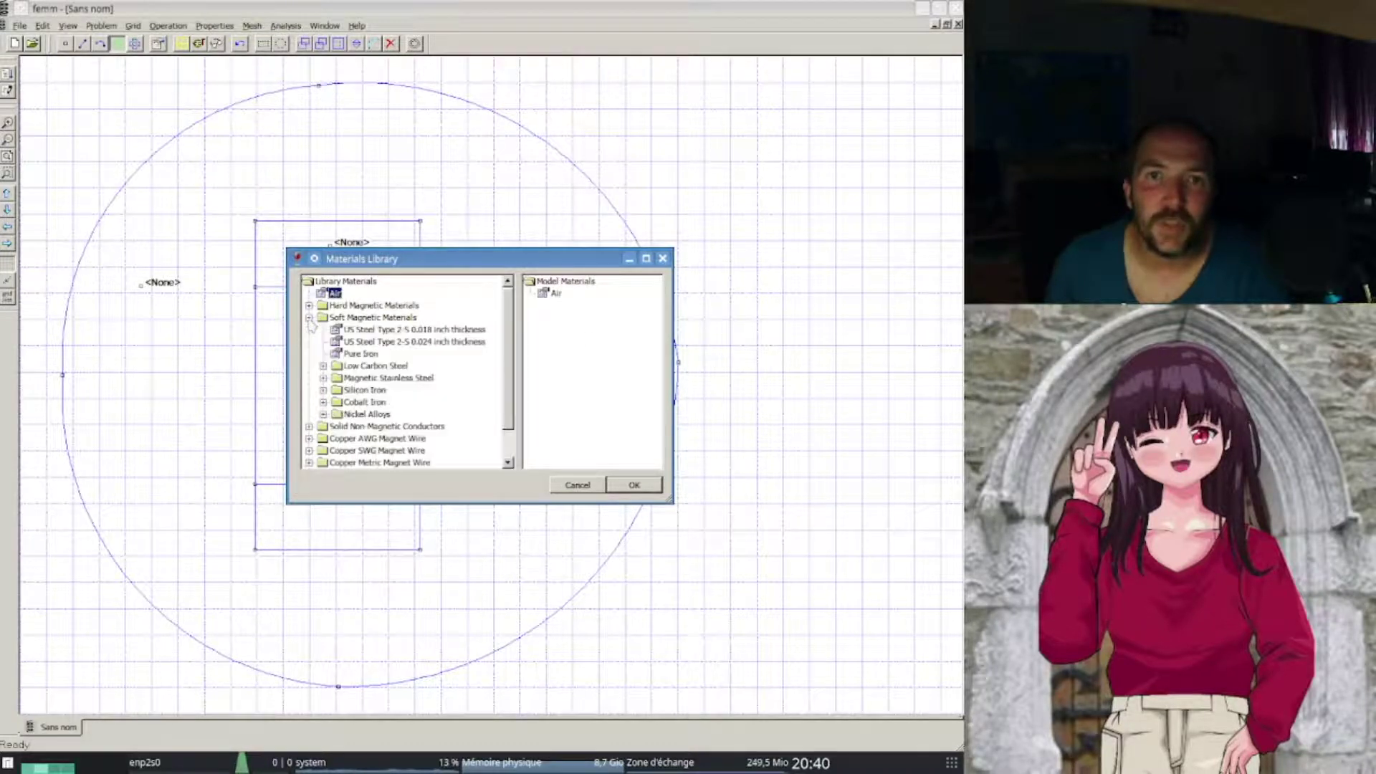
{"action": "left_click_drag", "start_coordinate": [375, 332], "coordinate": [573, 359]}
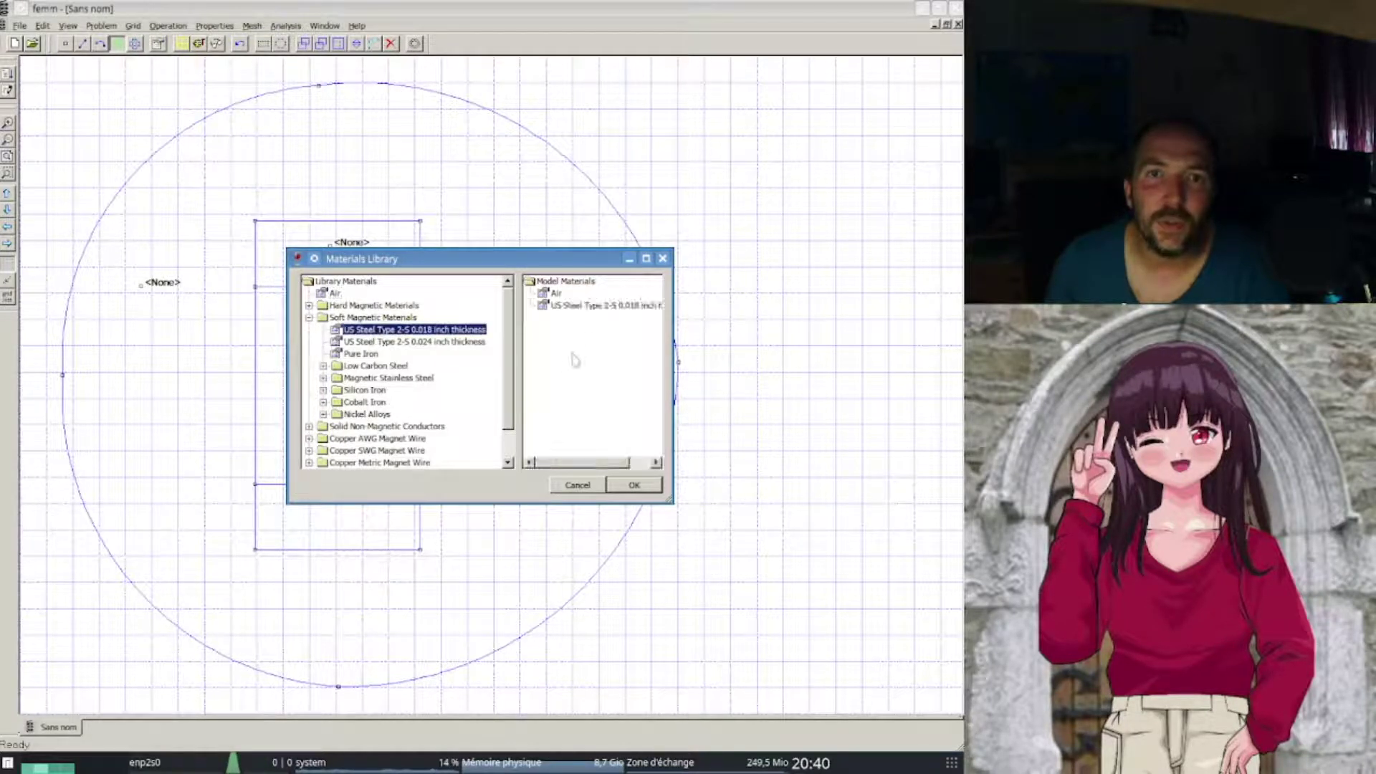
{"action": "left_click", "coordinate": [309, 318]}
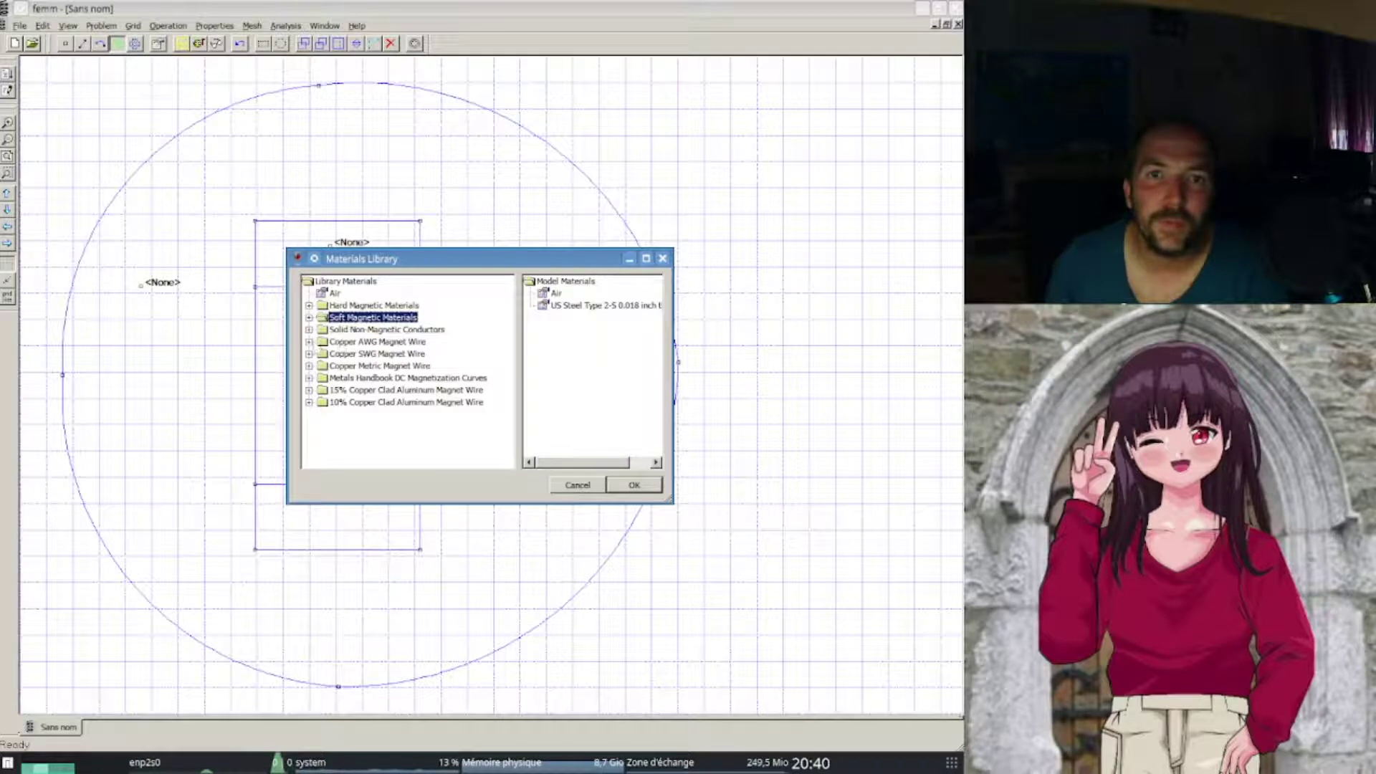
{"action": "left_click", "coordinate": [309, 342]}
{"action": "left_click", "coordinate": [371, 309]}
{"action": "left_click_drag", "start_coordinate": [374, 312], "coordinate": [607, 399]}
{"action": "left_click", "coordinate": [636, 487]}
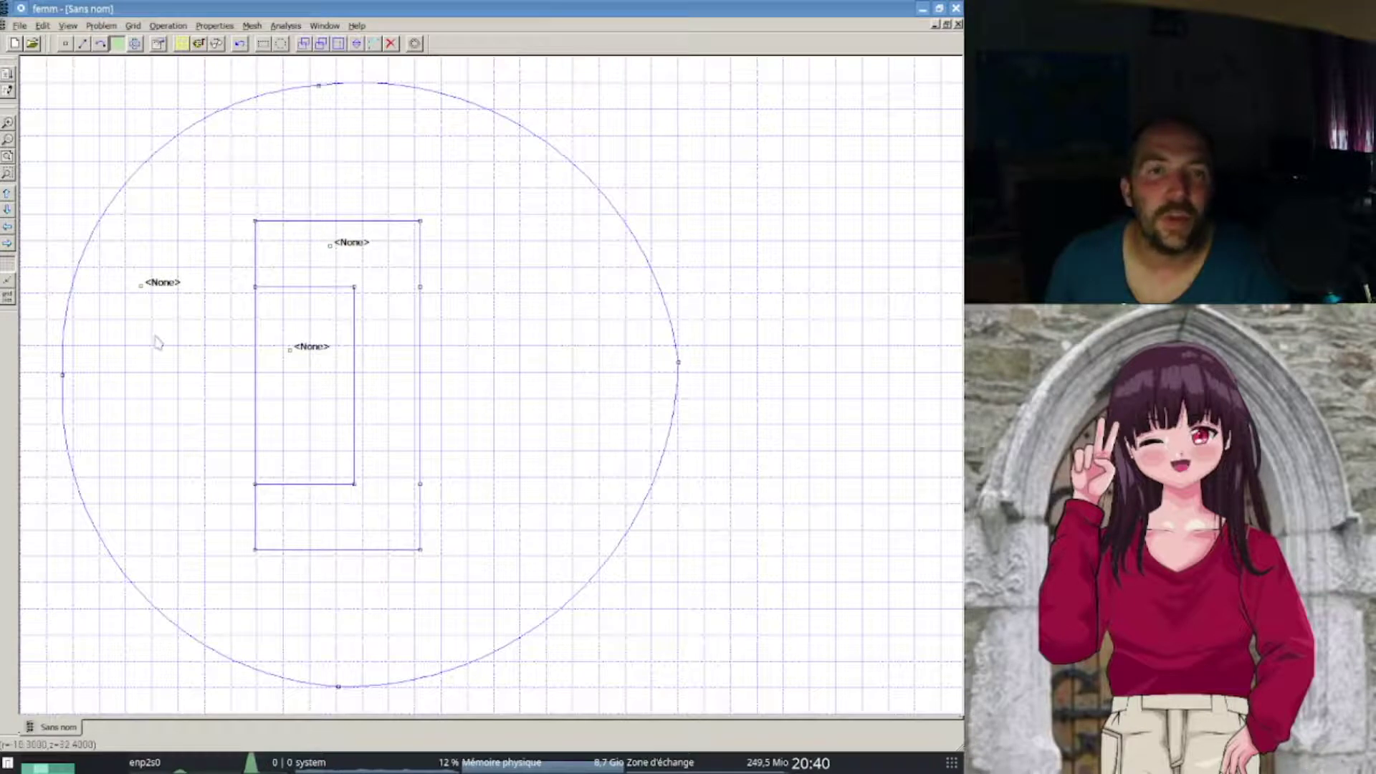
- Assign Air as the block type of the label between the profile and the surrounding boundary
{"action": "left_click", "coordinate": [142, 294]}
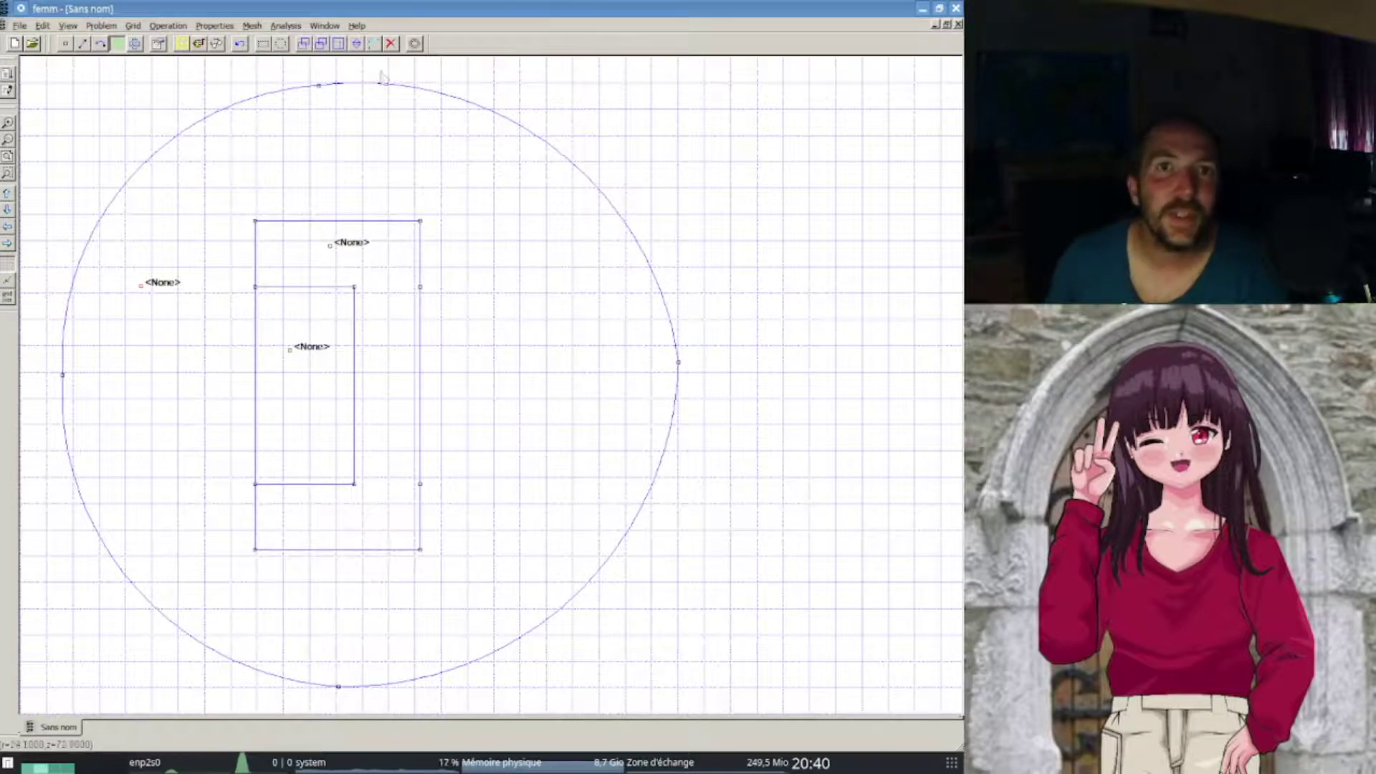
{"action": "left_click", "coordinate": [159, 44]}
{"action": "left_click", "coordinate": [499, 289]}
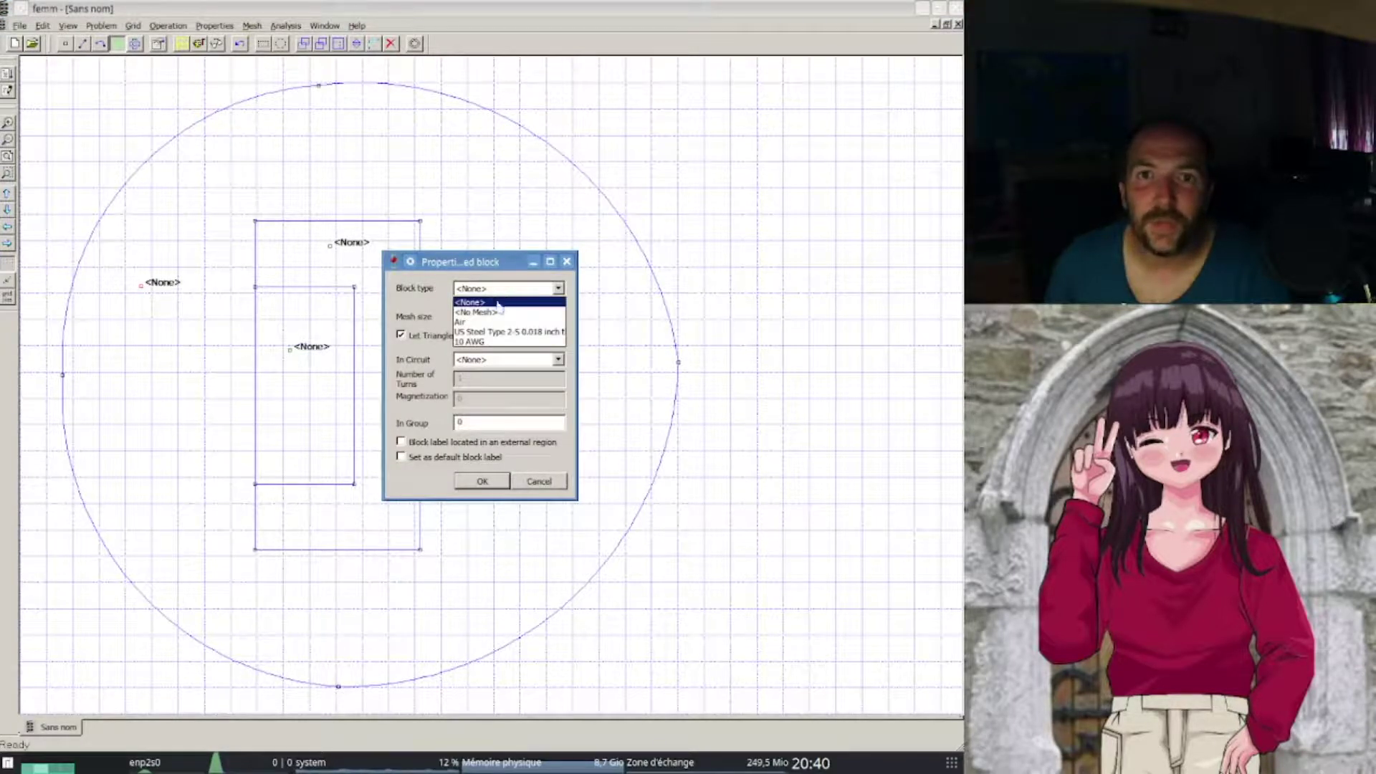
{"action": "left_click", "coordinate": [471, 322]}
{"action": "left_click", "coordinate": [483, 481]}
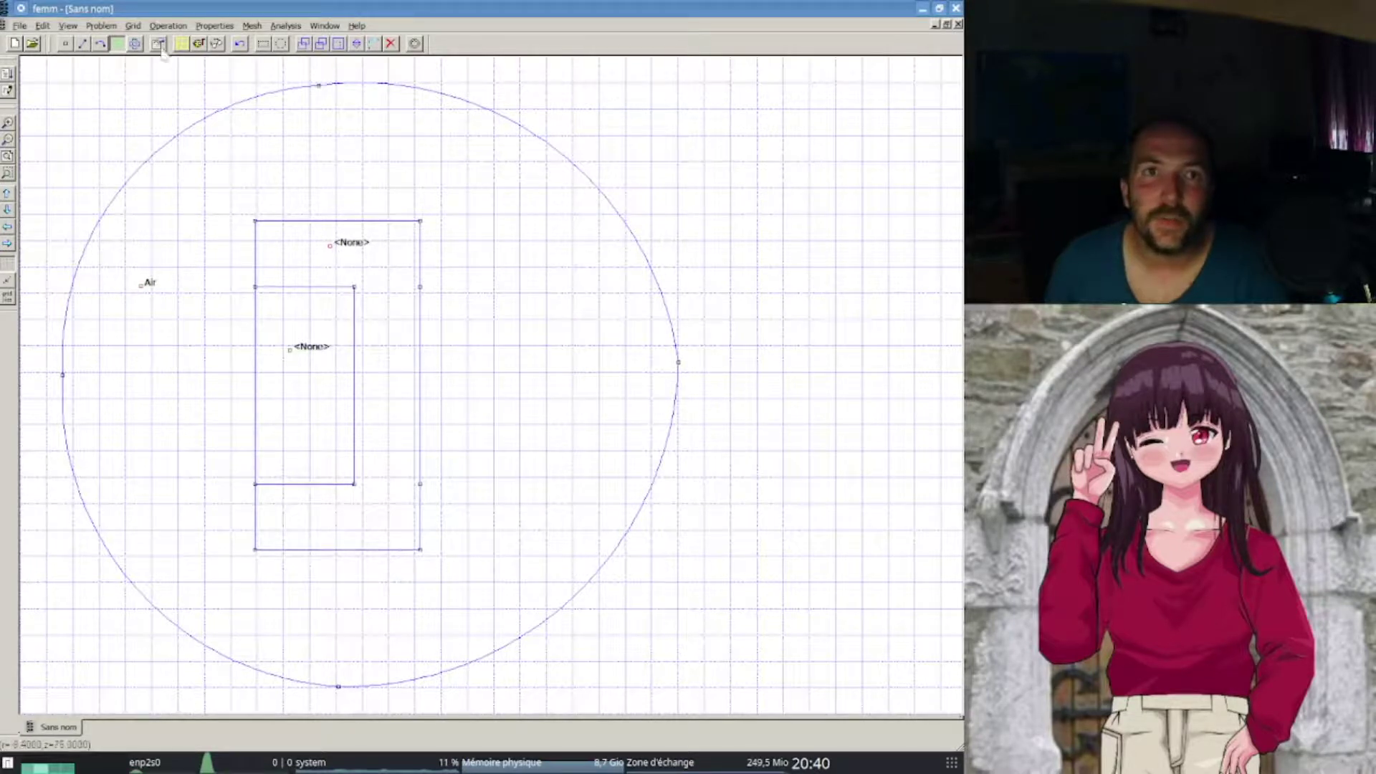
- Assign US Steel Type 2-S 0.018 inch thickness as the block type of the C-shaped profile's label
{"action": "right_click", "coordinate": [336, 251]}
{"action": "key", "text": "space"}
{"action": "left_click", "coordinate": [486, 284]}
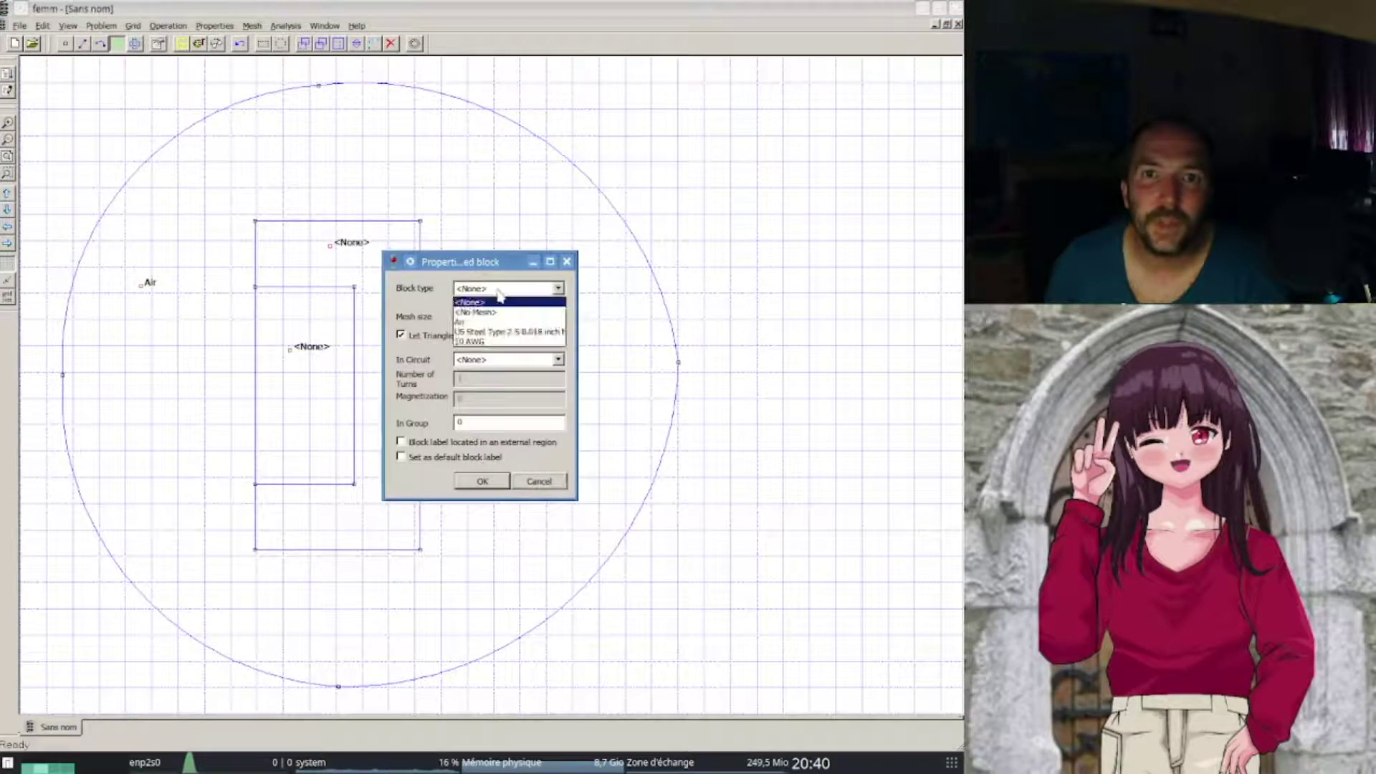
{"action": "left_click", "coordinate": [502, 336]}
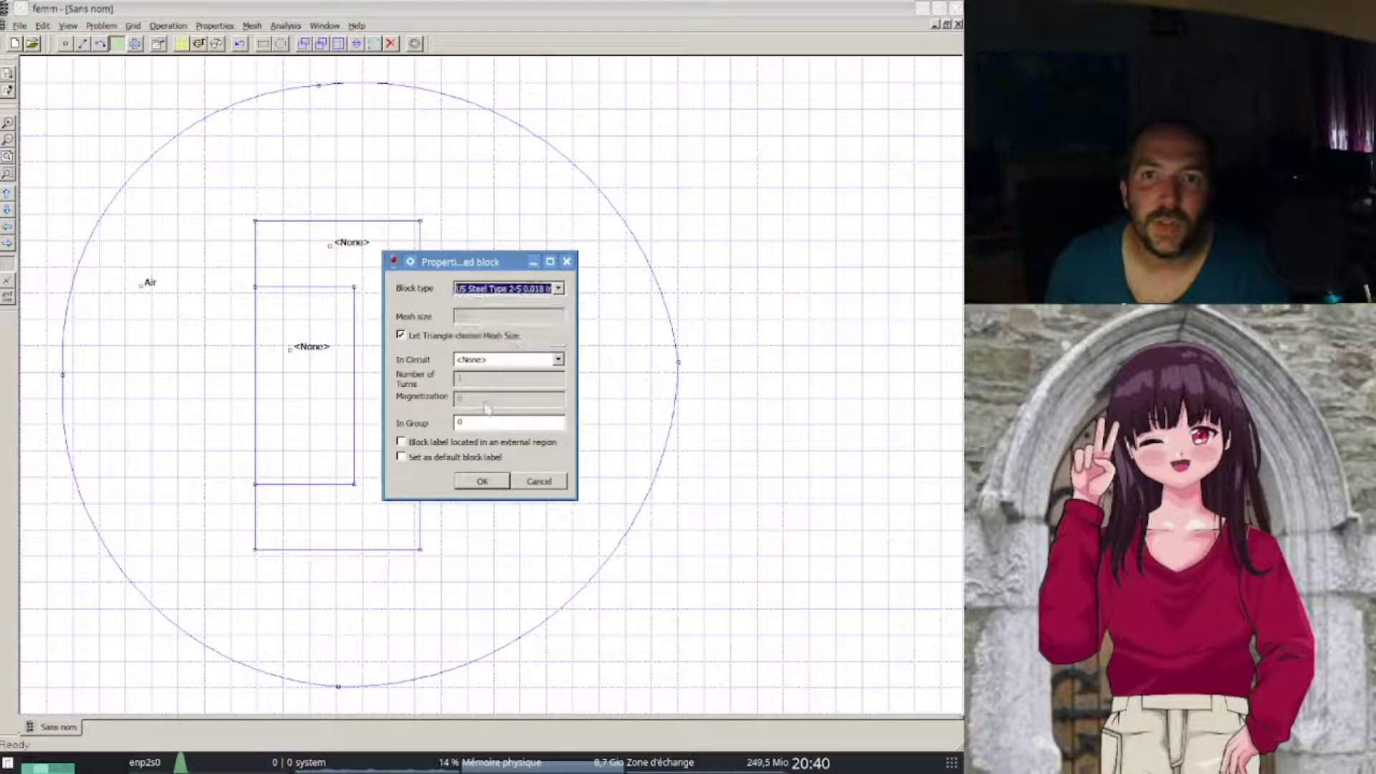
{"action": "left_click", "coordinate": [481, 490]}
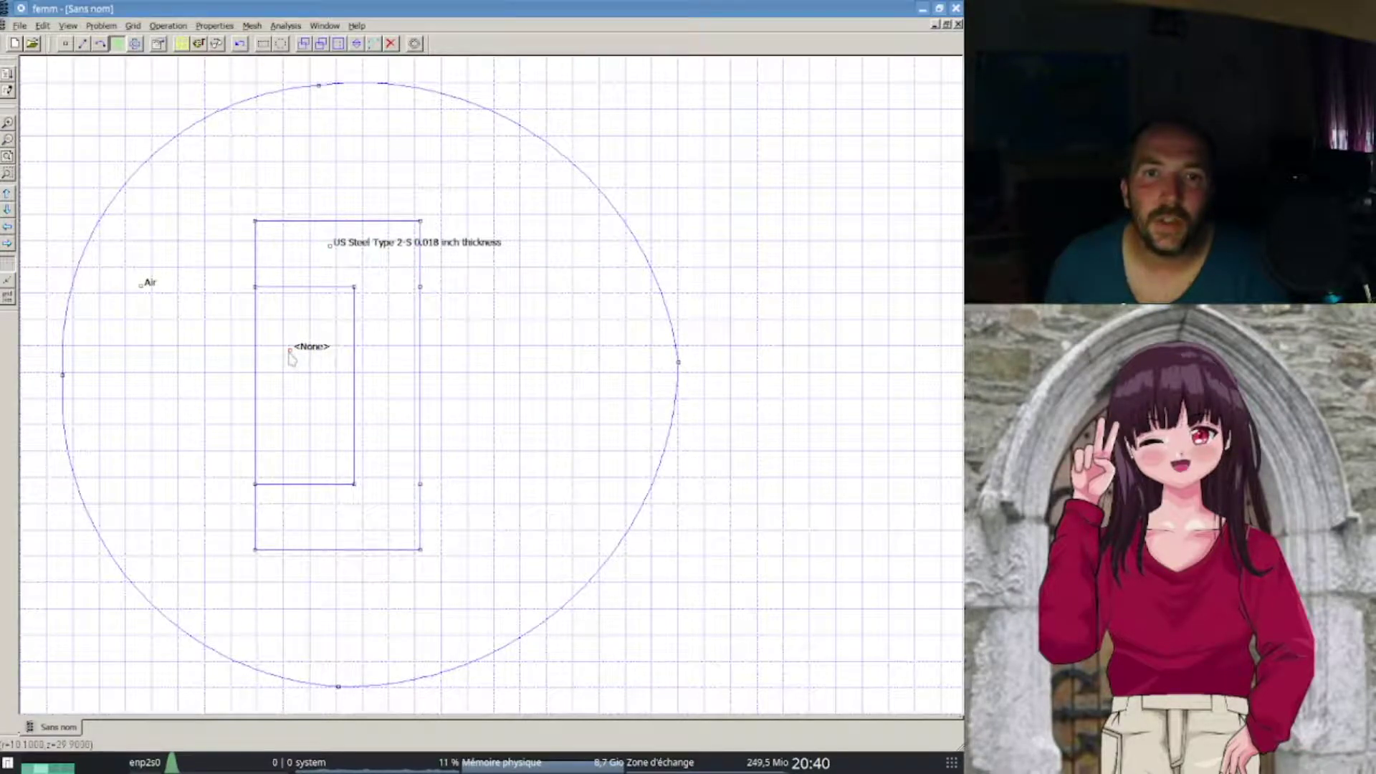
- Assign 10 AWG as the block type of the label inside the recess
{"action": "right_click", "coordinate": [290, 351]}
{"action": "key", "text": "space"}
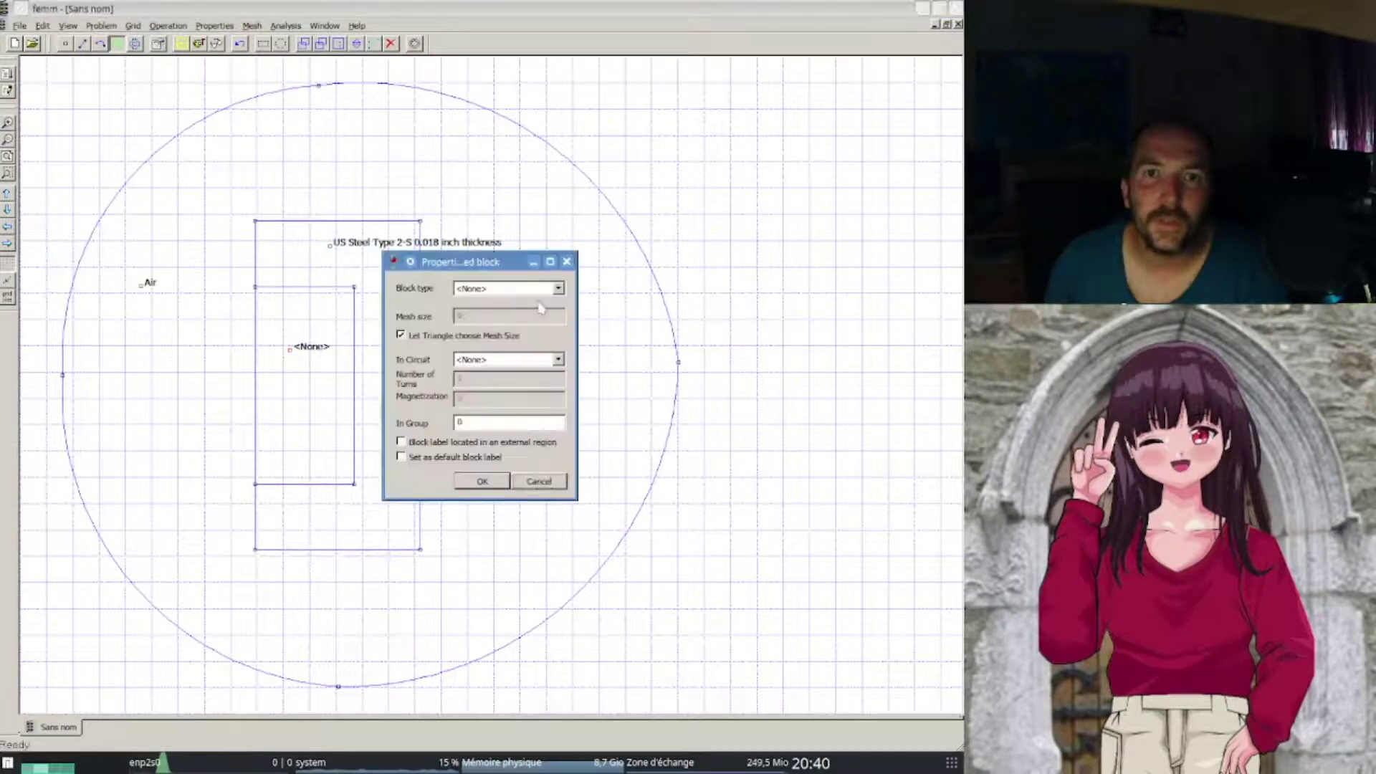
{"action": "left_click", "coordinate": [512, 290]}
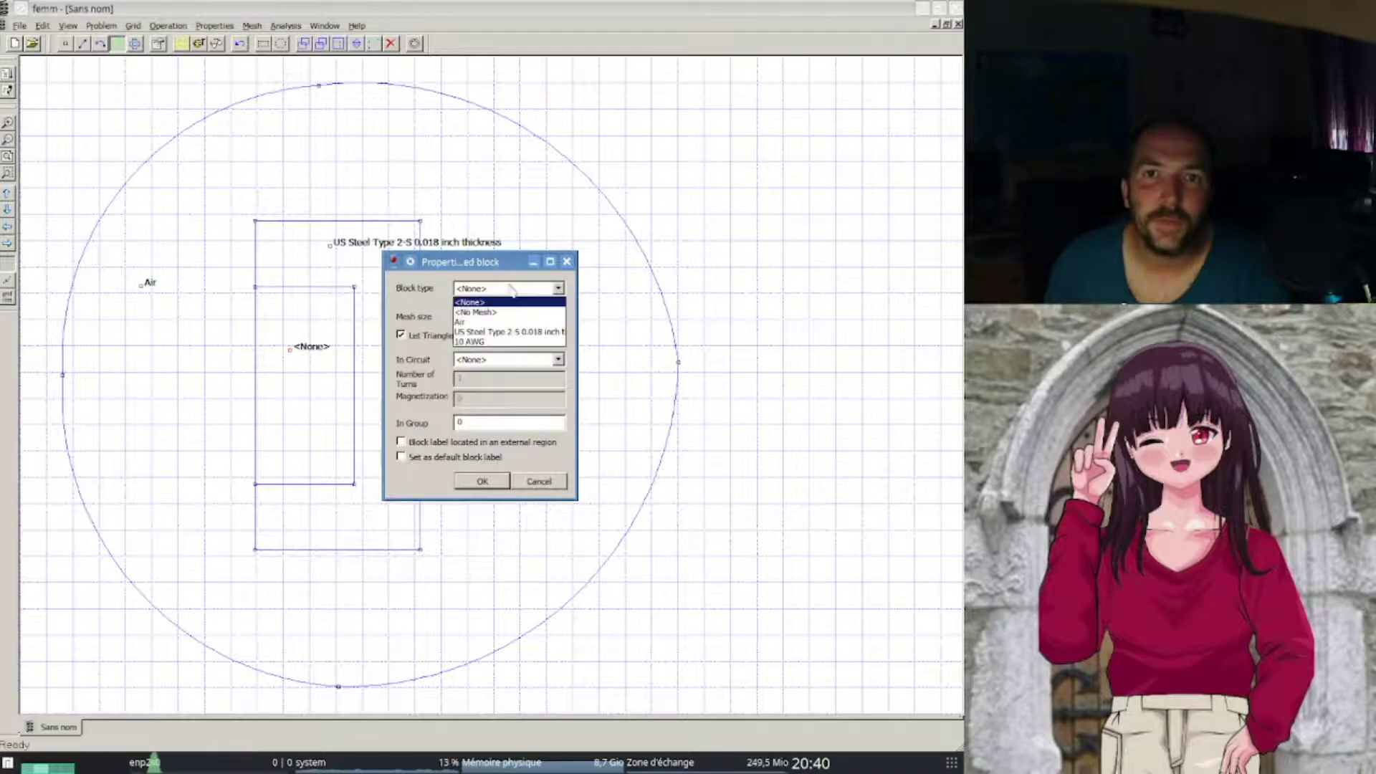
{"action": "left_click", "coordinate": [494, 342]}
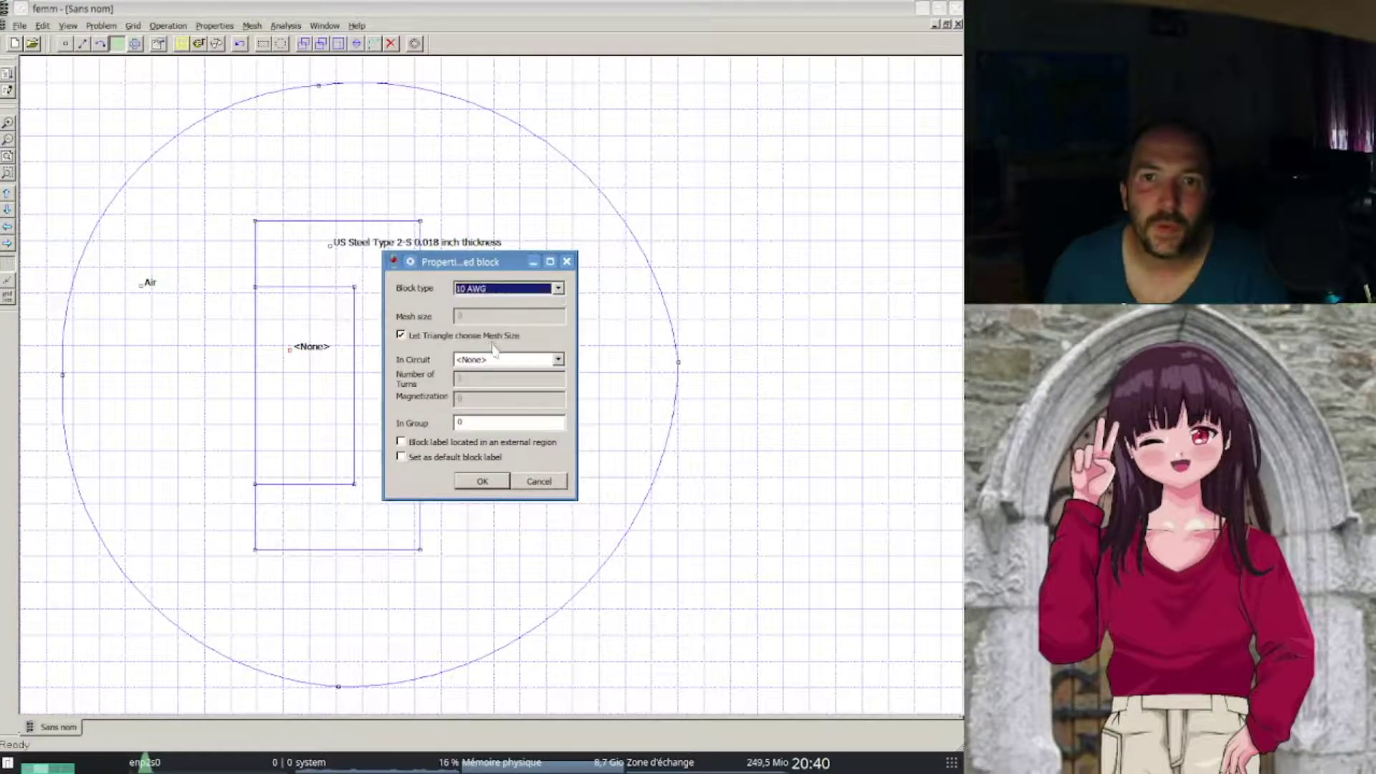
{"action": "left_click", "coordinate": [482, 479]}
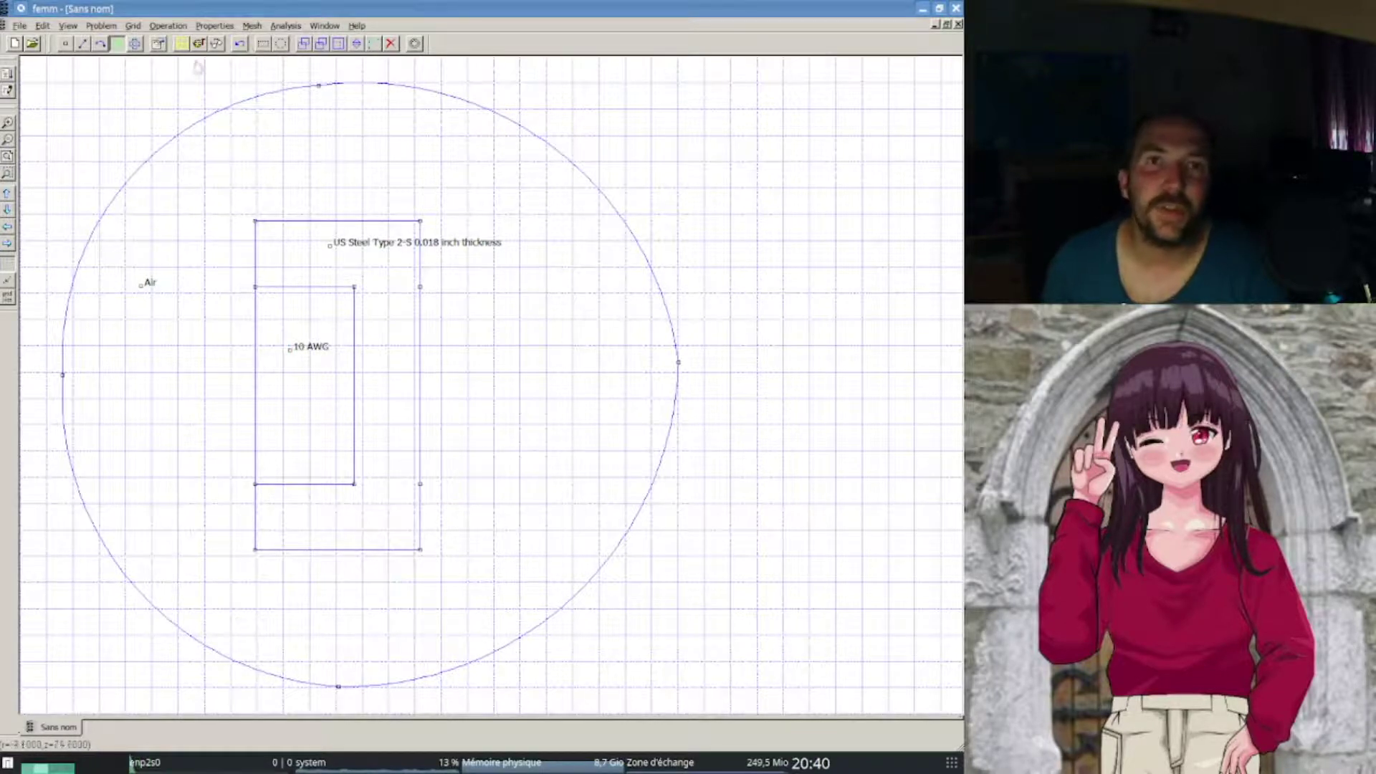
- Add a boundary property named exterieur with the Prescribed A type, keeping its default parameters
{"action": "left_click", "coordinate": [209, 27]}
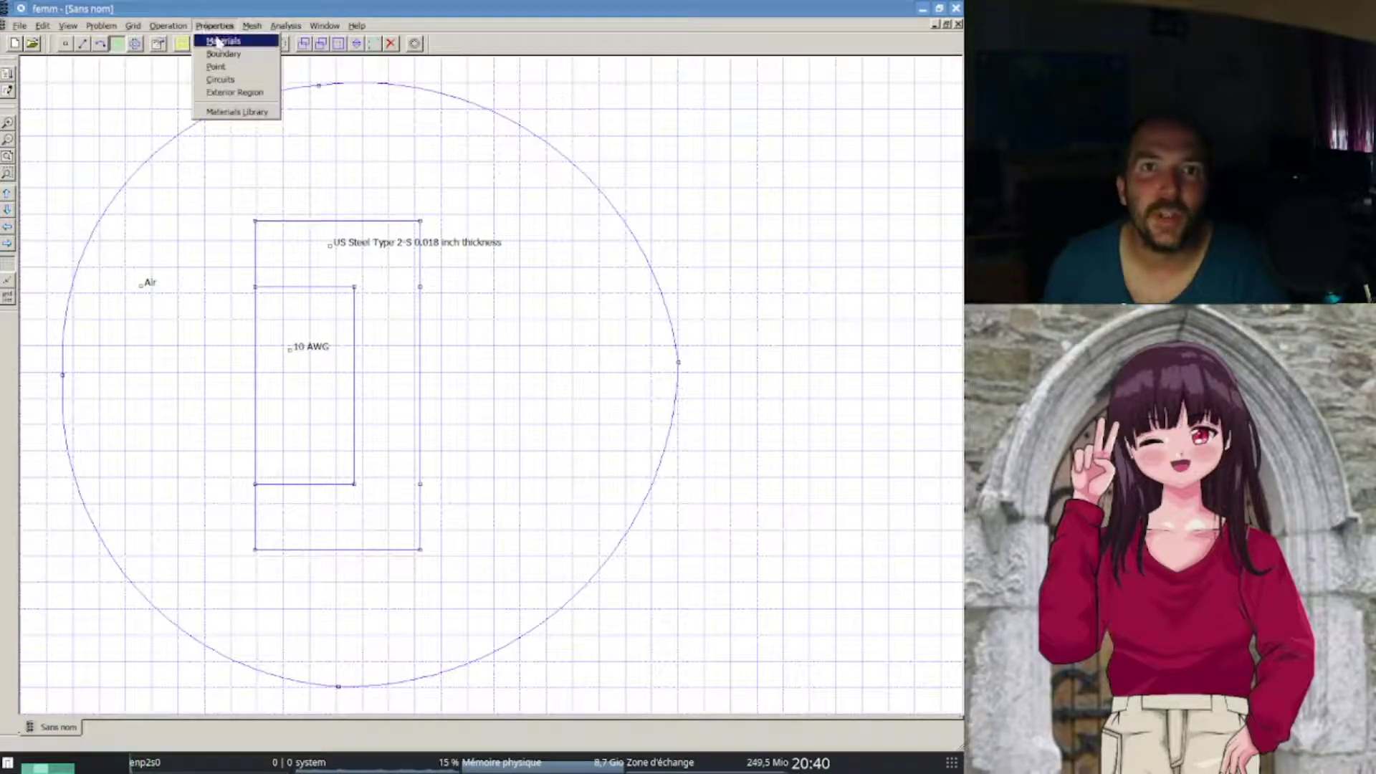
{"action": "left_click", "coordinate": [228, 54]}
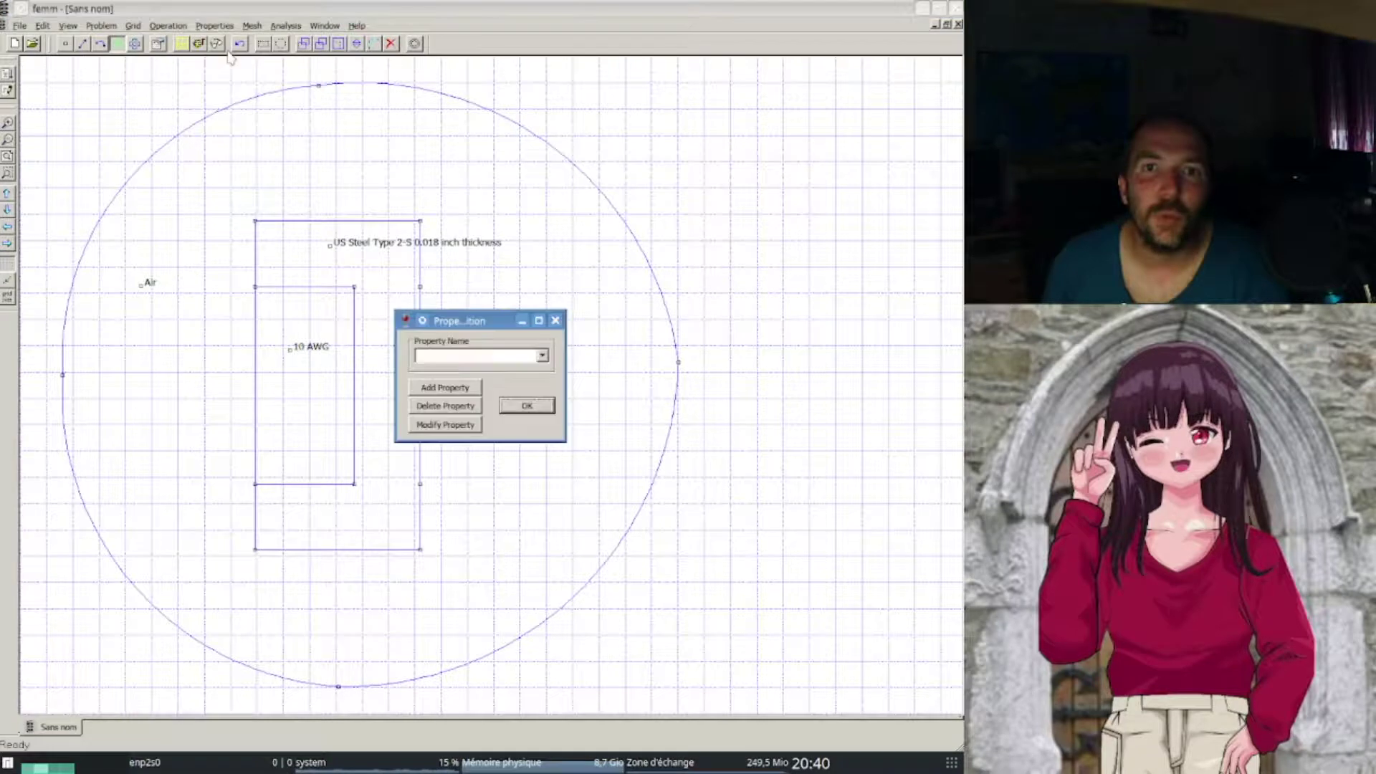
{"action": "left_click", "coordinate": [458, 389]}
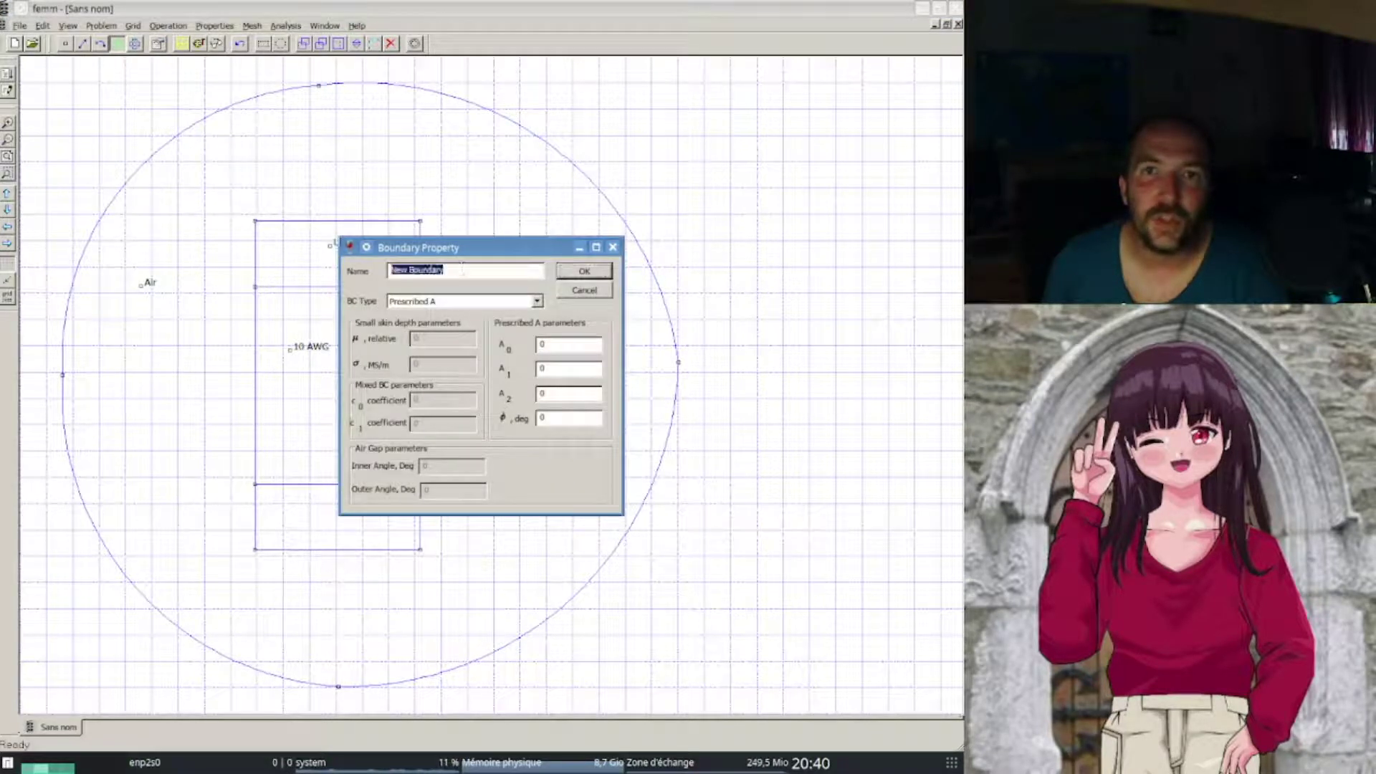
{"action": "type", "text": "exterieur"}
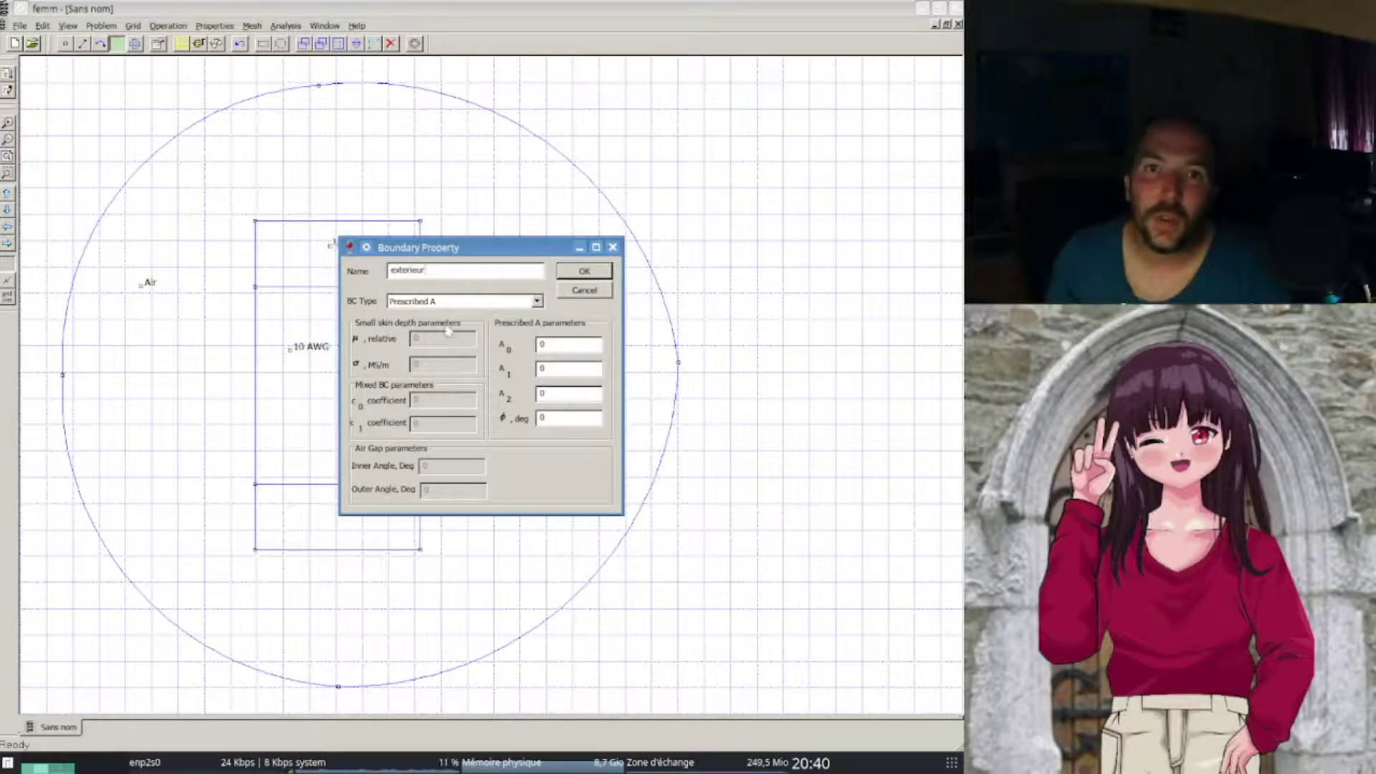
{"action": "left_click", "coordinate": [471, 302]}
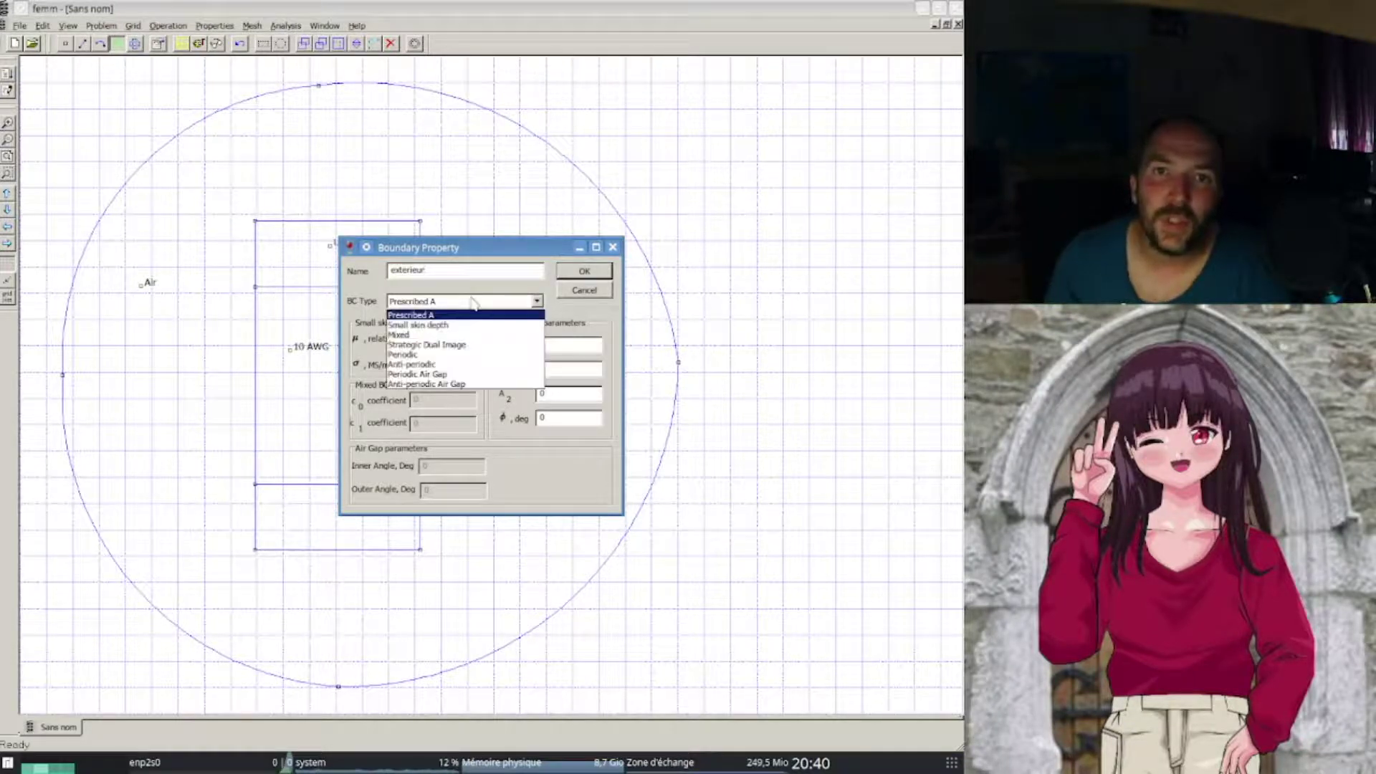
{"action": "left_click", "coordinate": [472, 302]}
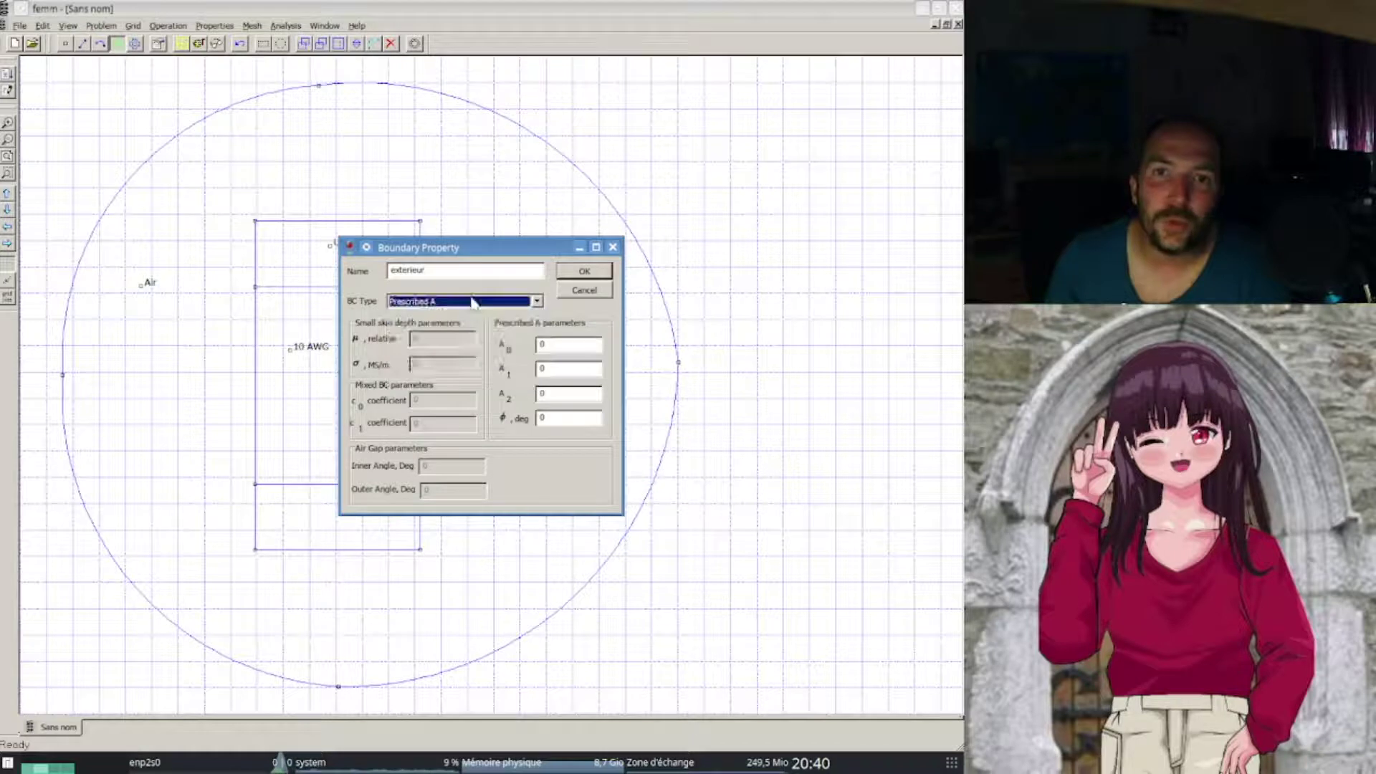
{"action": "left_click", "coordinate": [577, 272]}
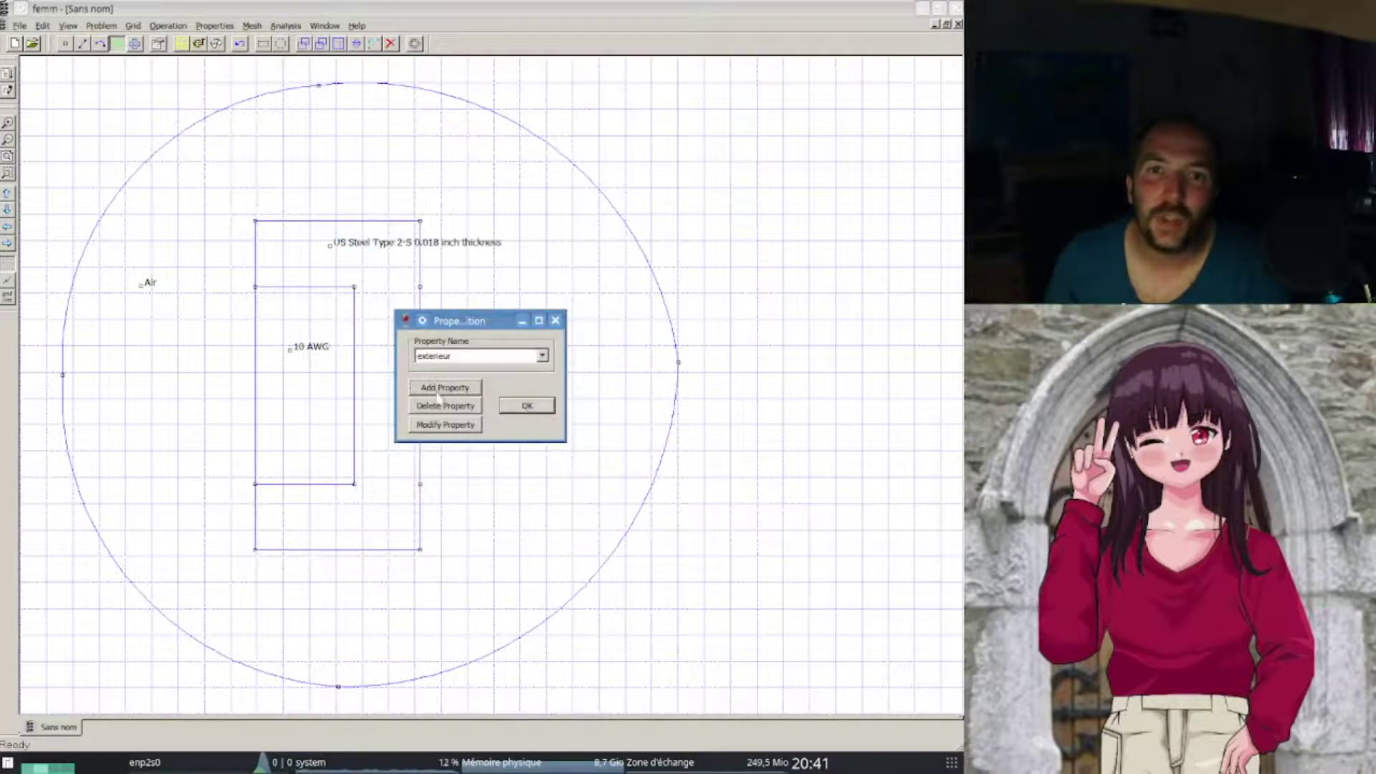
{"action": "left_click", "coordinate": [528, 406]}
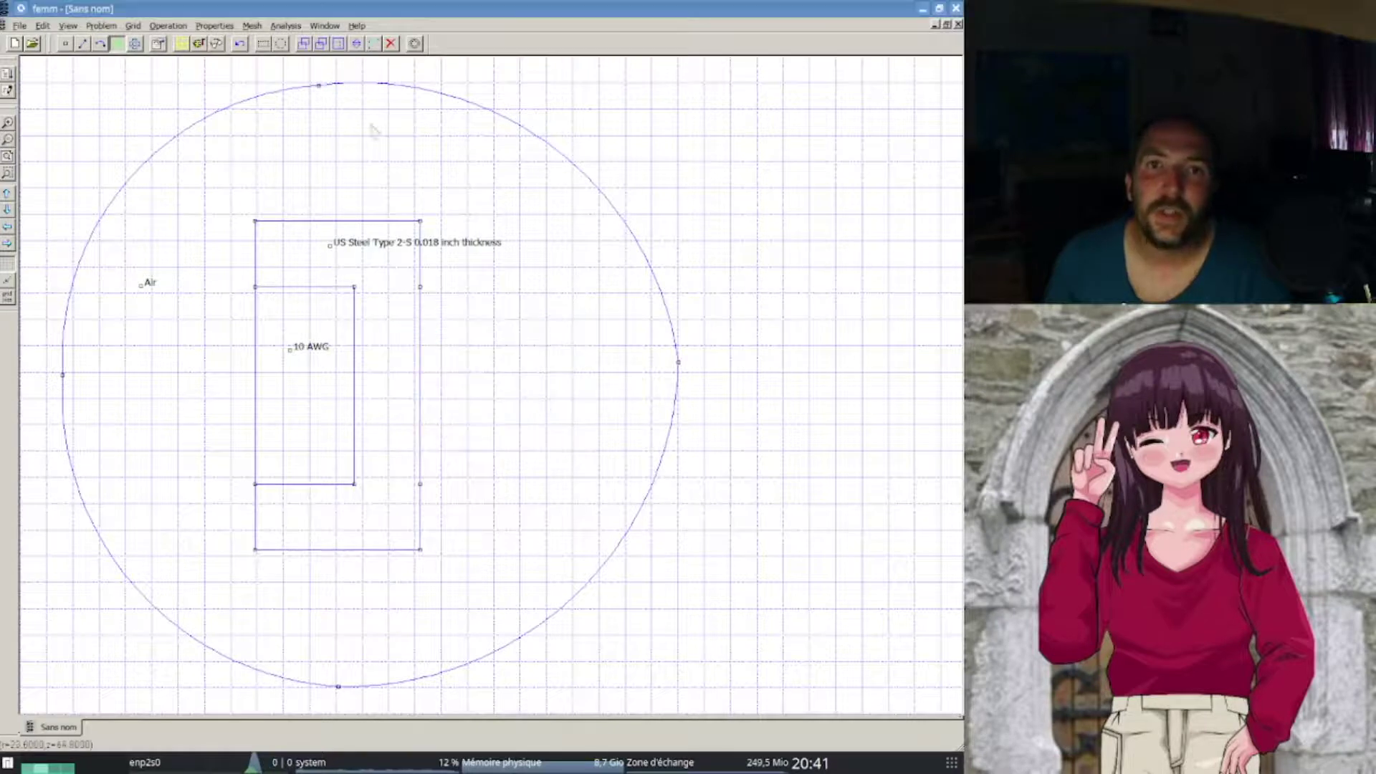
- Add a Series circuit property named courant with a circuit current of 10.0 amps
{"action": "left_click", "coordinate": [228, 27]}
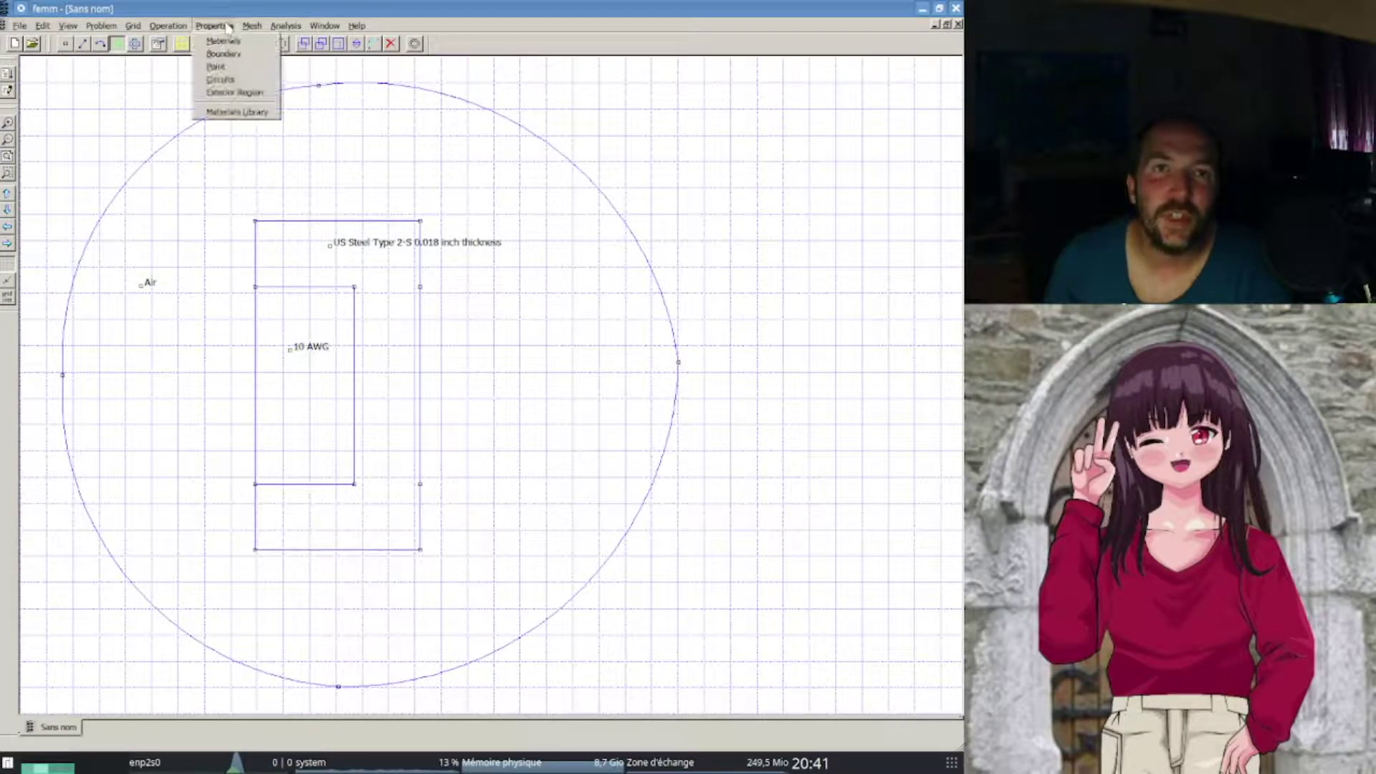
{"action": "left_click", "coordinate": [231, 79]}
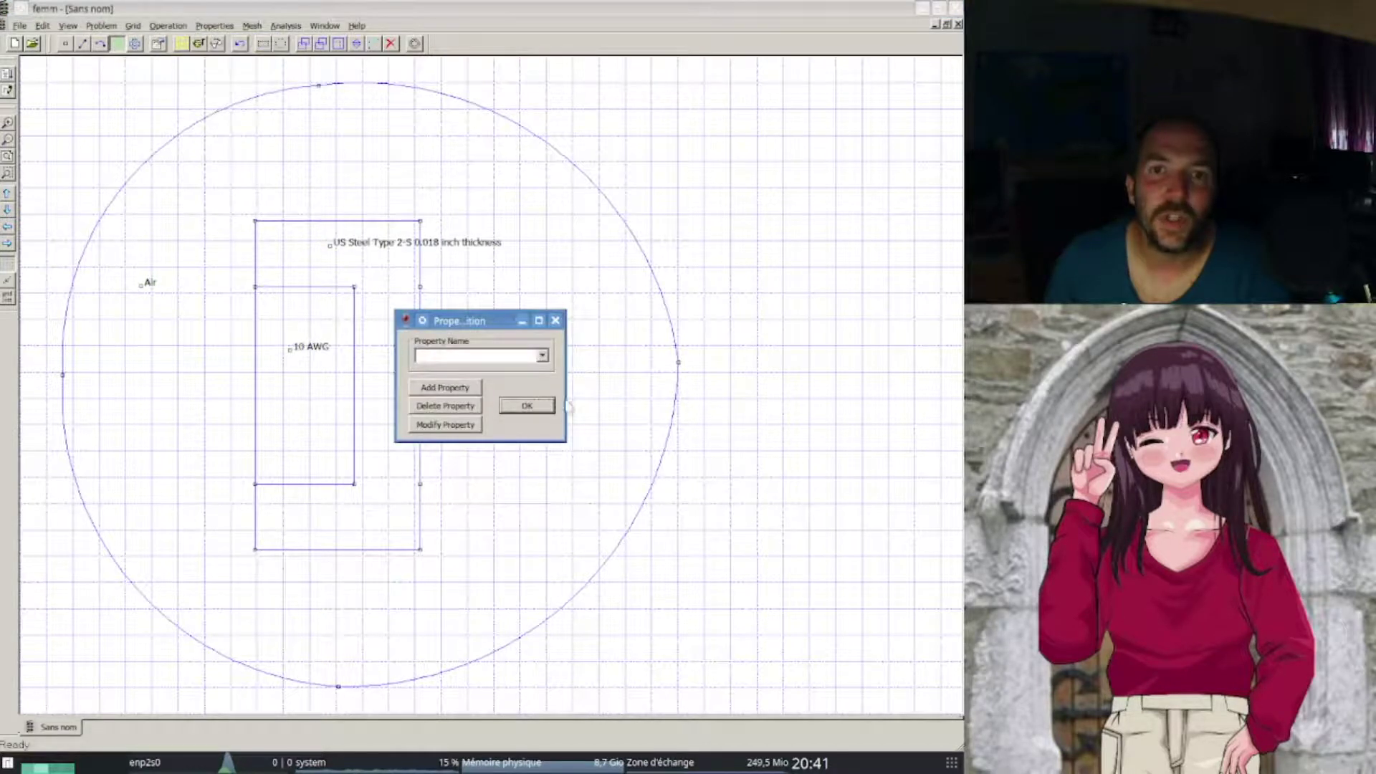
{"action": "left_click", "coordinate": [460, 387]}
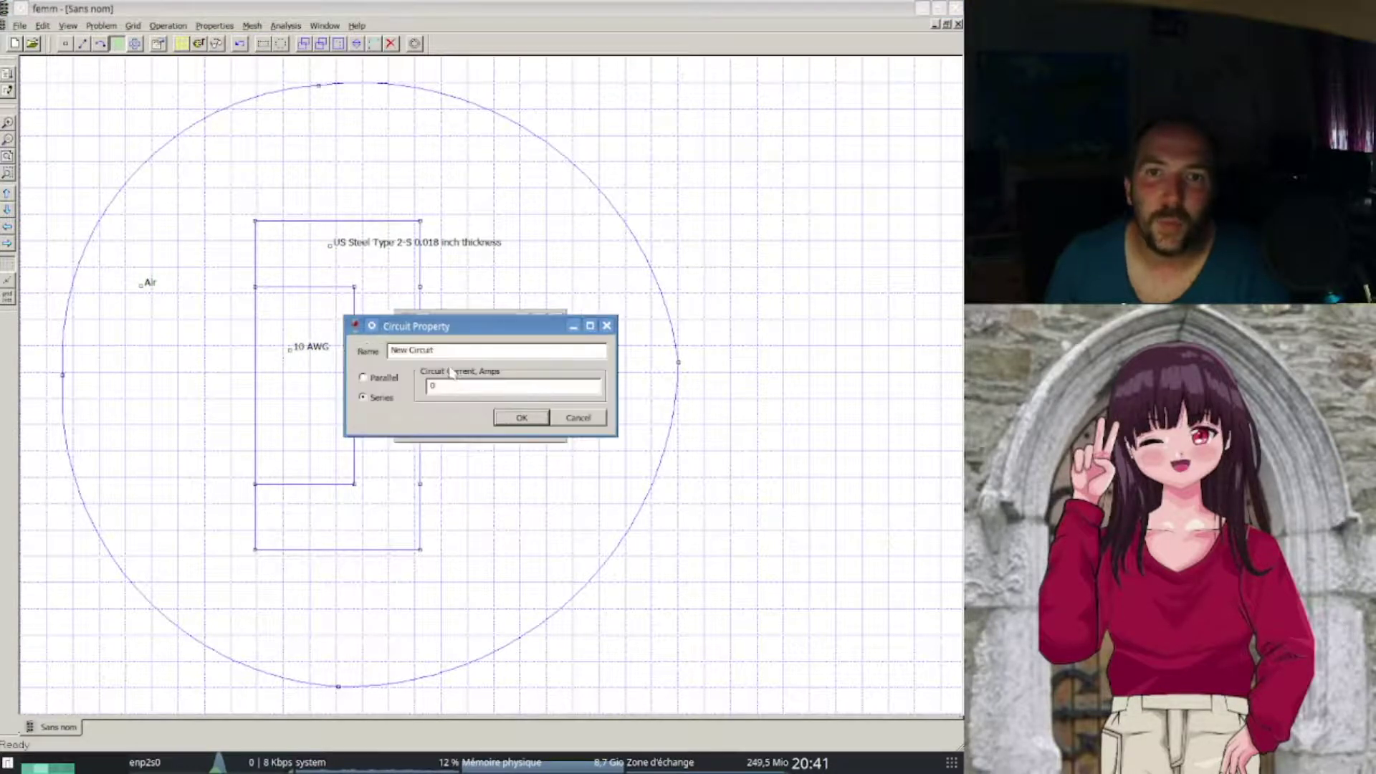
{"action": "left_click_drag", "start_coordinate": [446, 354], "coordinate": [353, 349]}
{"action": "type", "text": "co"}
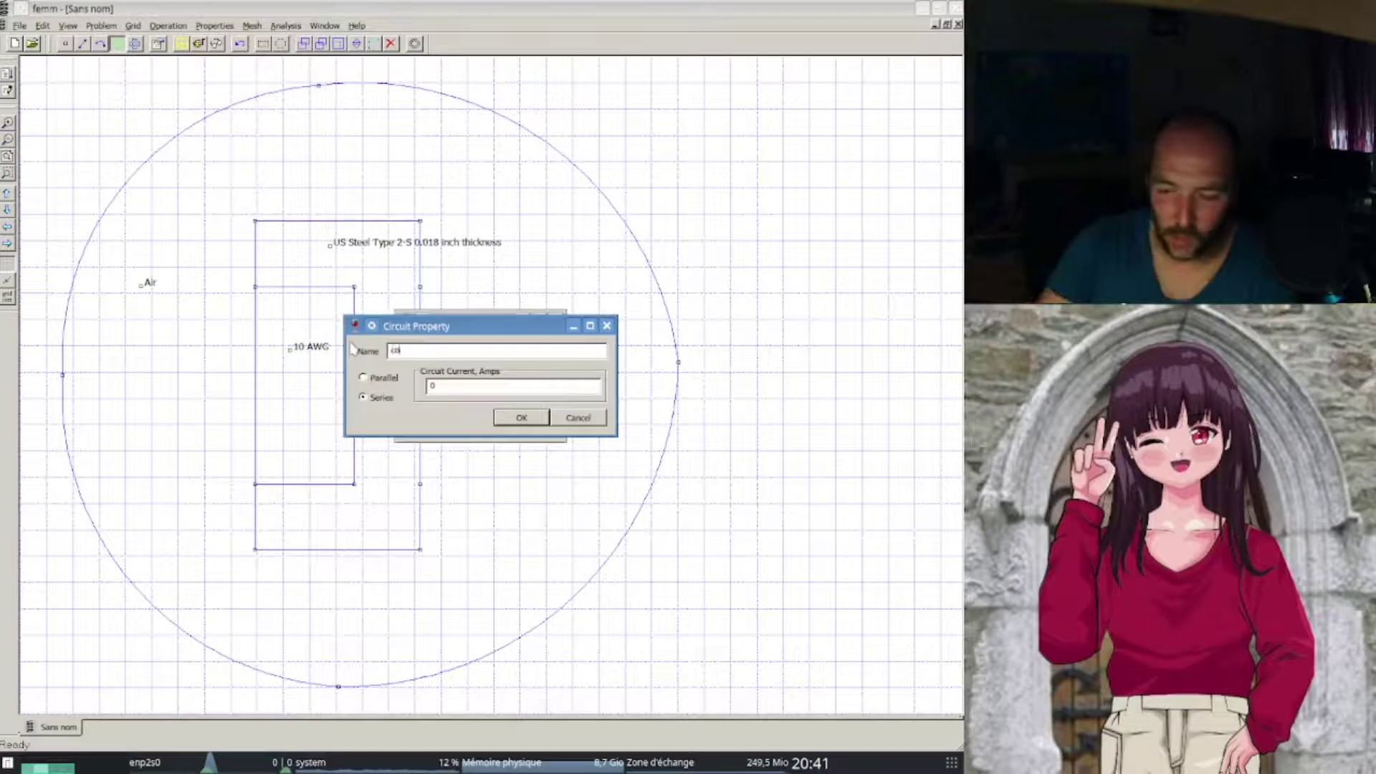
{"action": "type", "text": "urant"}
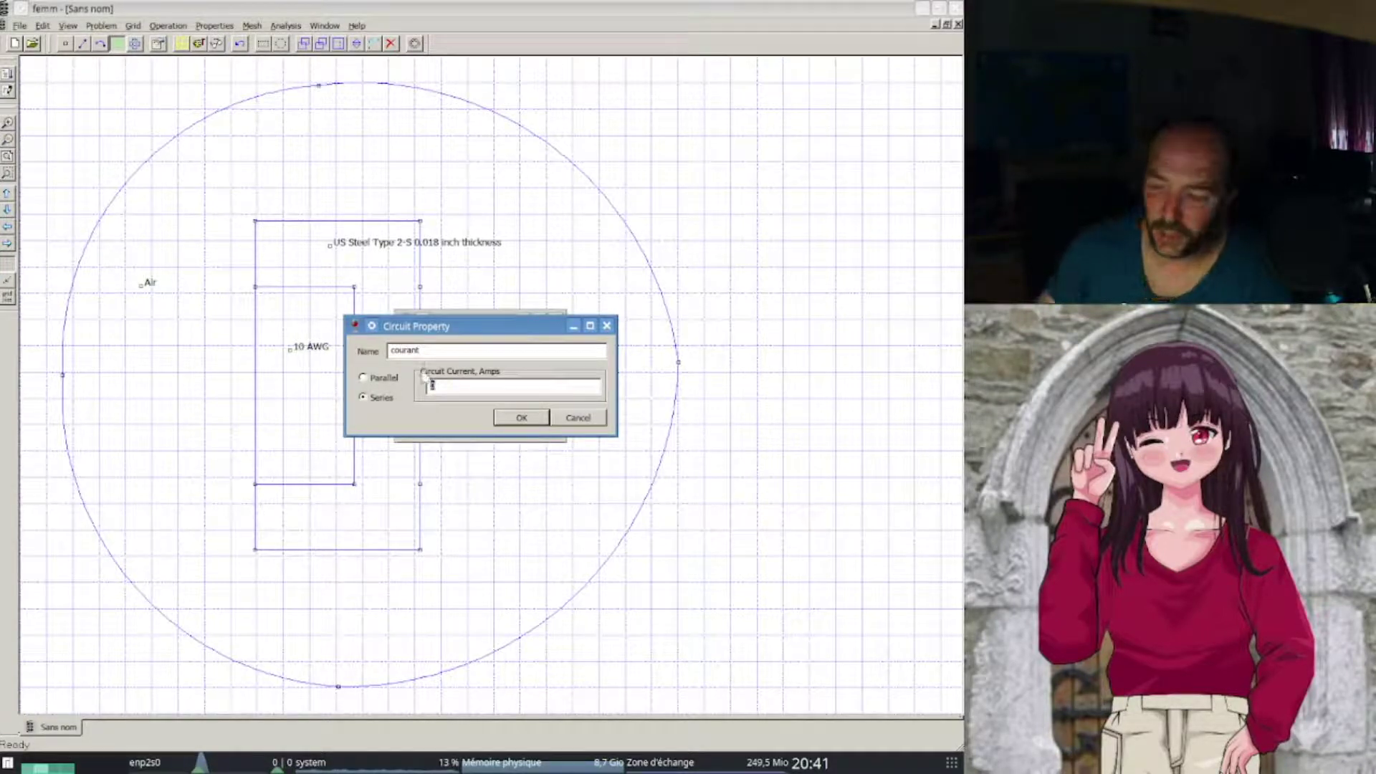
{"action": "type", "text": "10.5"}
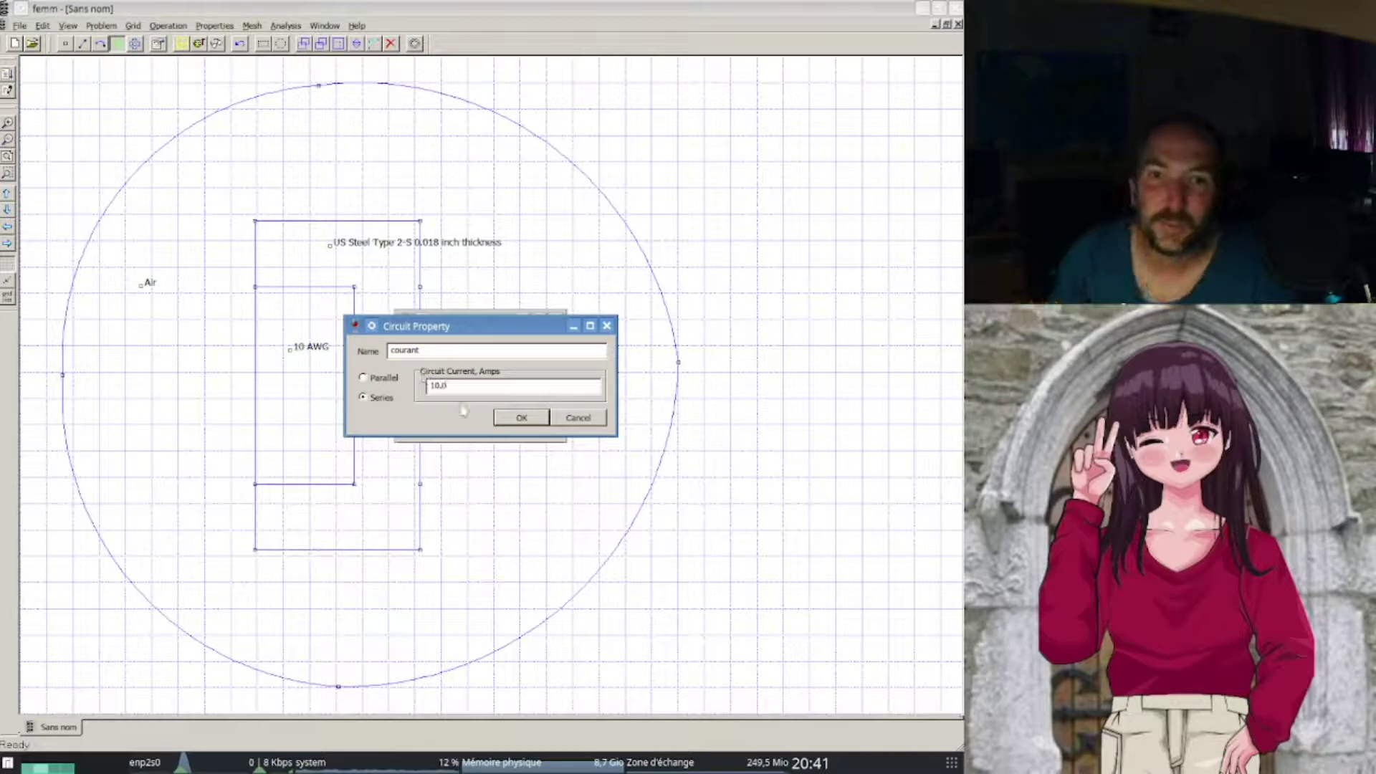
{"action": "left_click", "coordinate": [510, 419]}
{"action": "left_click", "coordinate": [520, 407]}
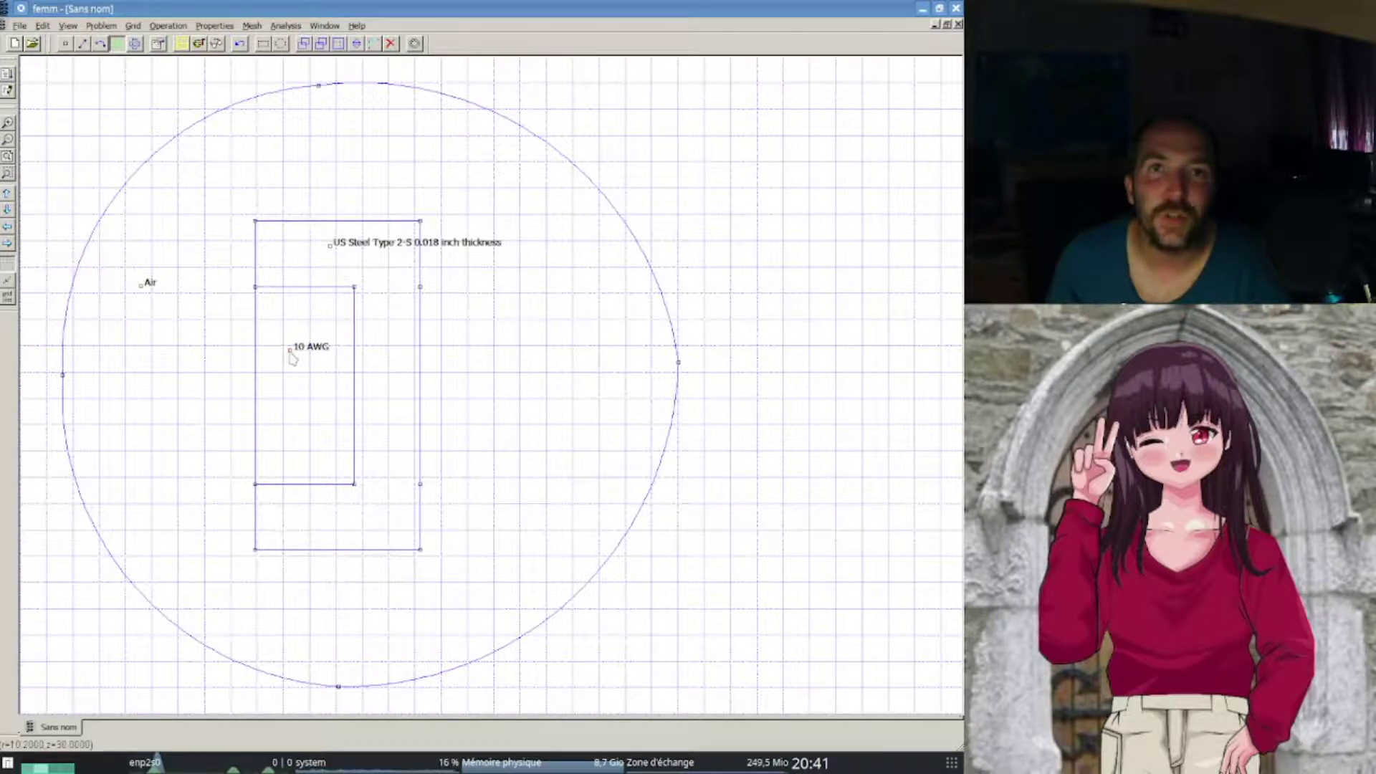
- Assign the courant circuit to the 10 AWG block label inside the recess
{"action": "left_click", "coordinate": [158, 44]}
{"action": "left_click", "coordinate": [501, 360]}
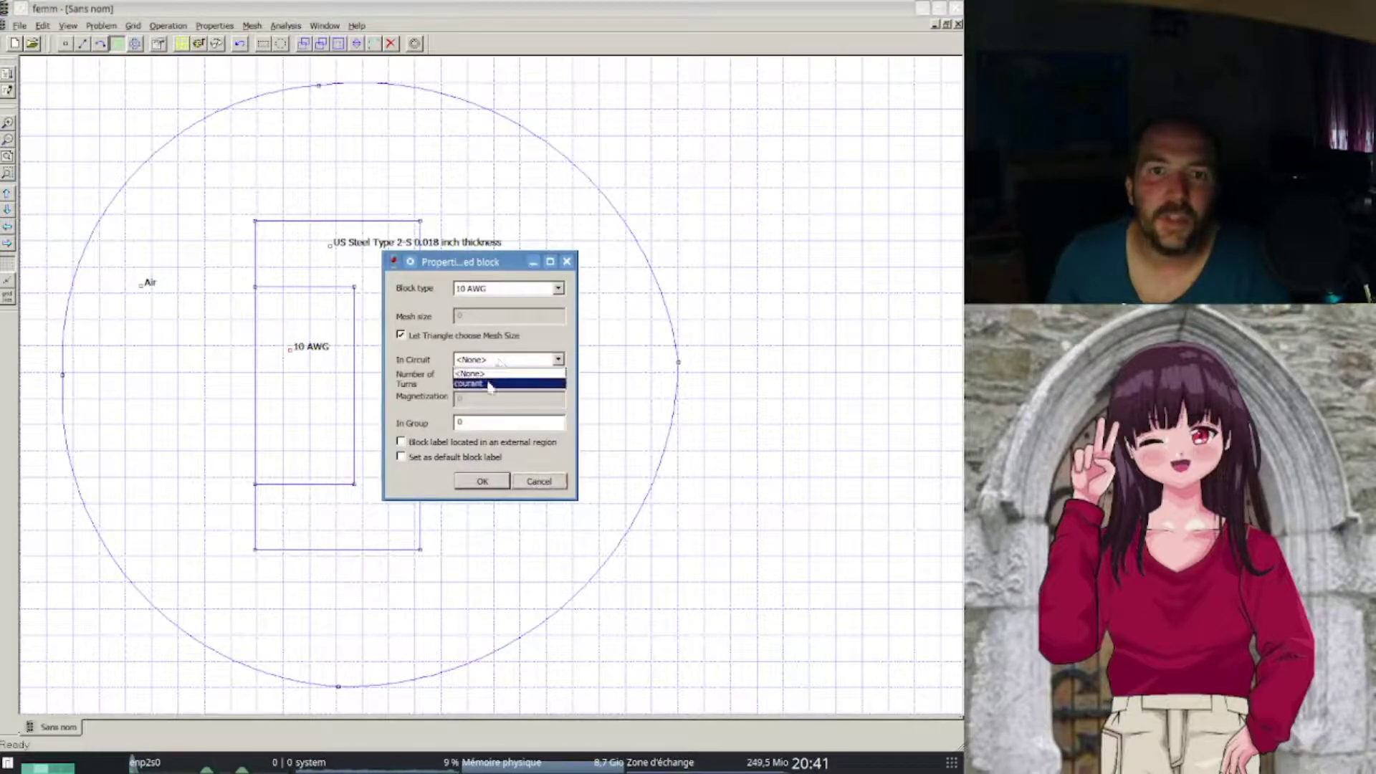
{"action": "left_click", "coordinate": [491, 385]}
{"action": "left_click", "coordinate": [477, 484]}
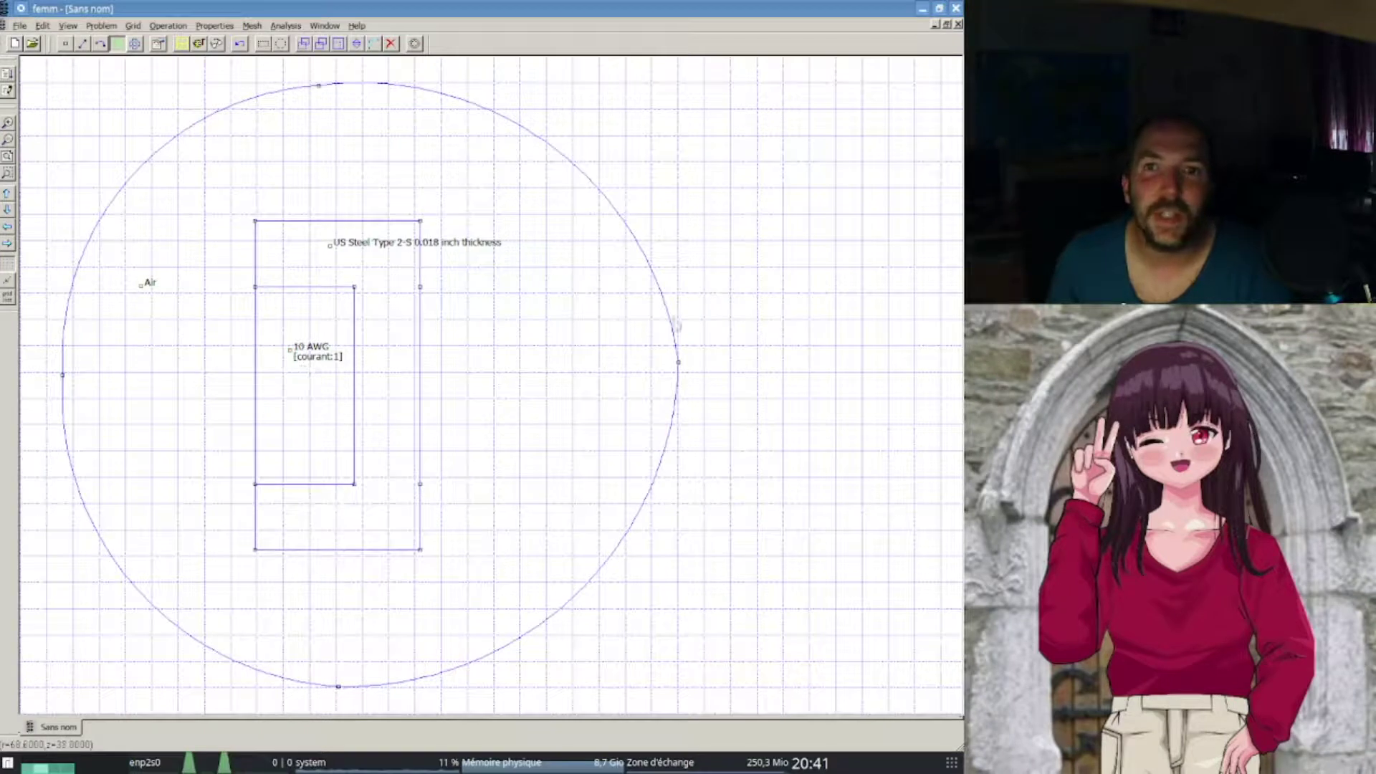
- Assign the exterieur boundary condition to the upper-right arc of the surrounding air boundary
{"action": "left_click", "coordinate": [659, 282]}
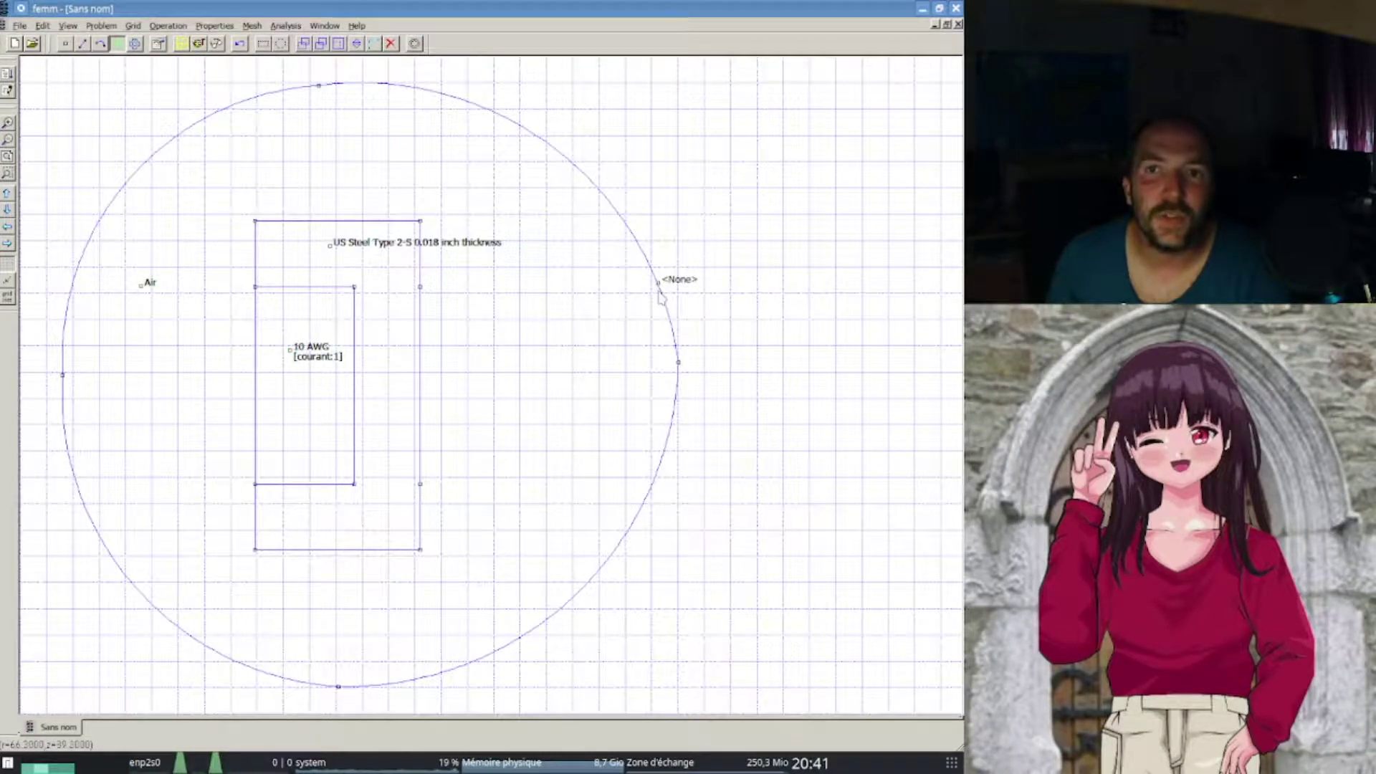
{"action": "key", "text": "ctrl+z"}
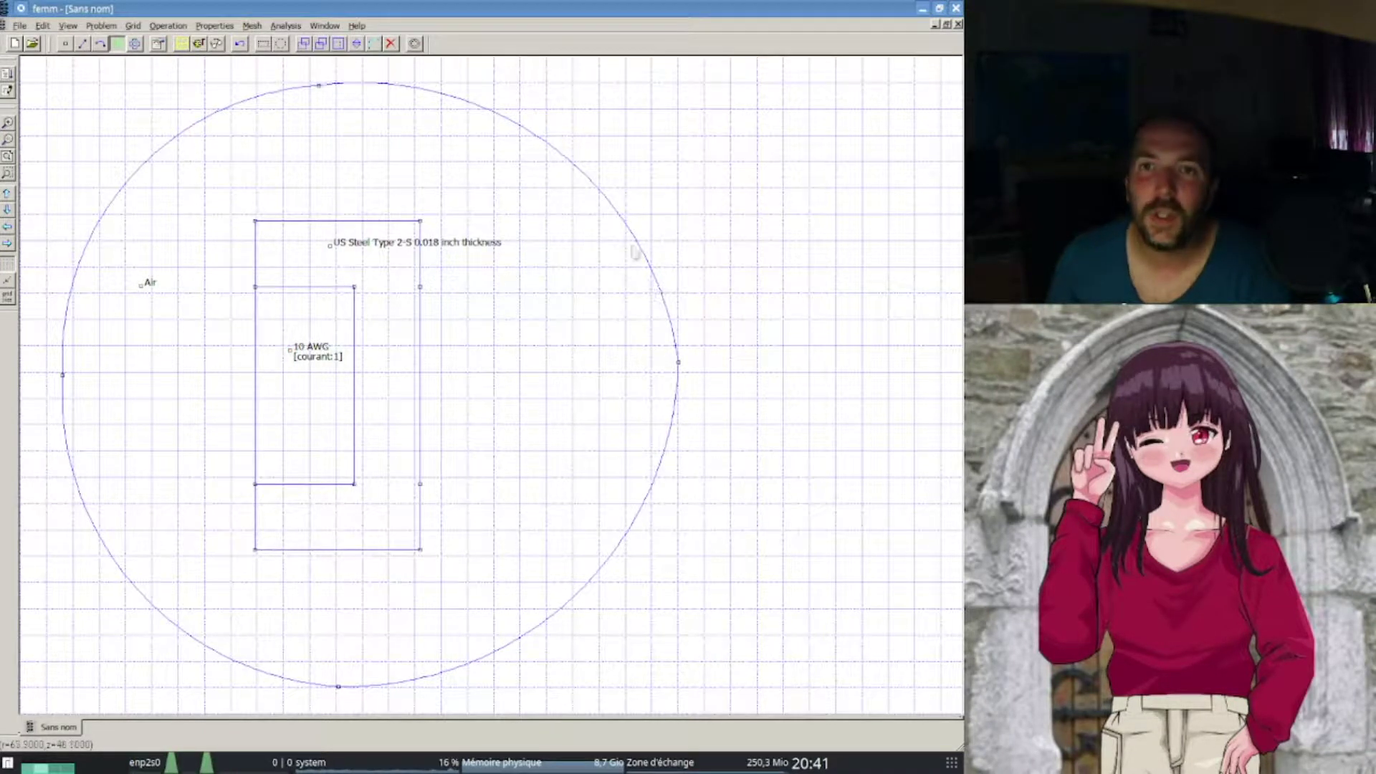
{"action": "left_click", "coordinate": [101, 44]}
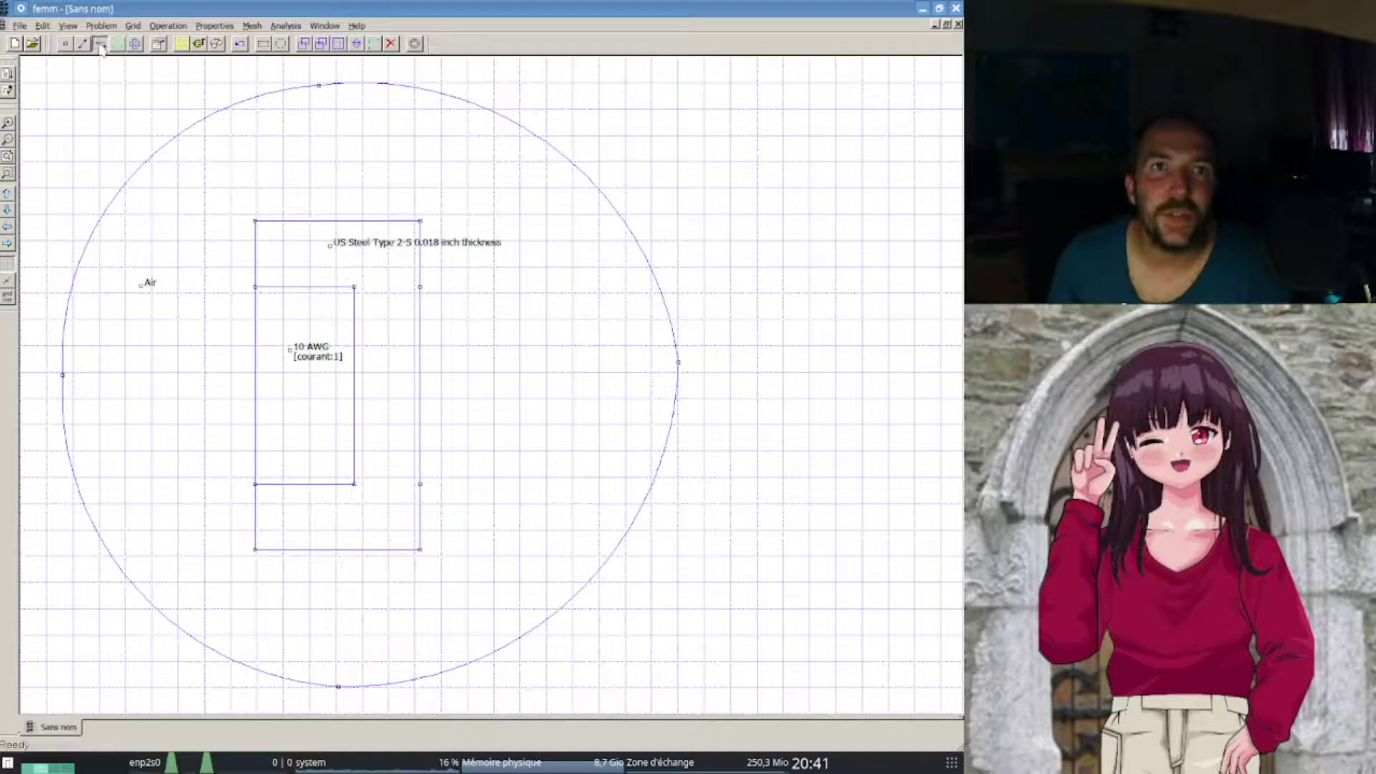
{"action": "left_click", "coordinate": [531, 139]}
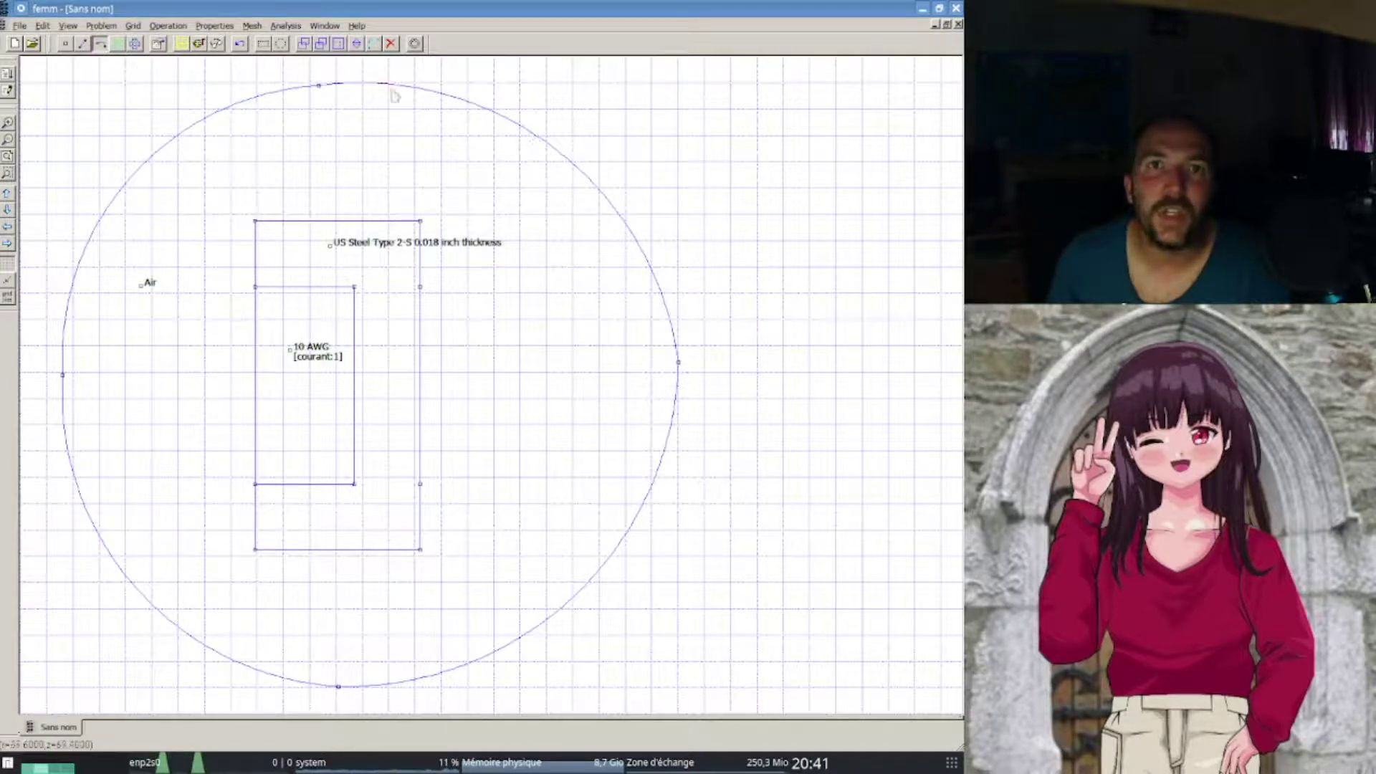
{"action": "left_click", "coordinate": [209, 45]}
{"action": "left_click", "coordinate": [524, 366]}
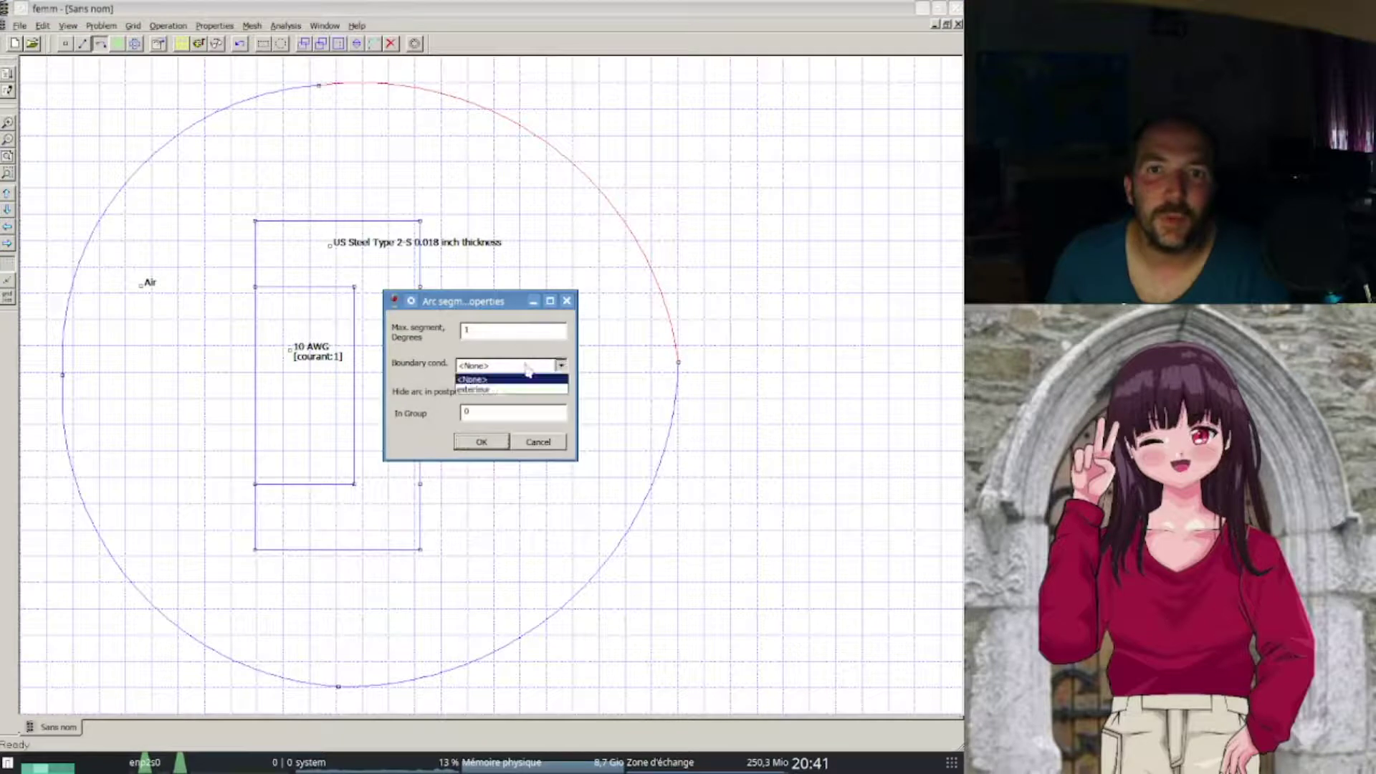
{"action": "left_click", "coordinate": [510, 391]}
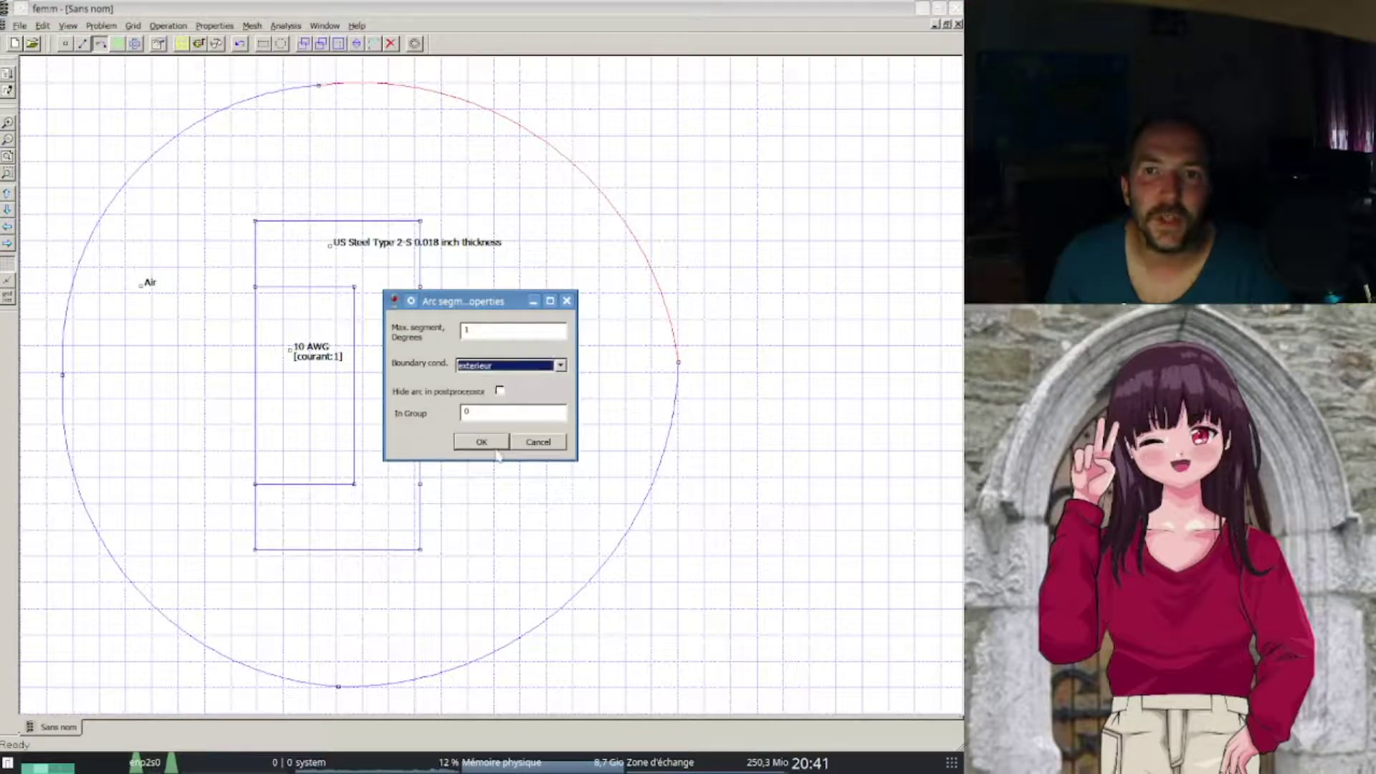
{"action": "left_click", "coordinate": [495, 445]}
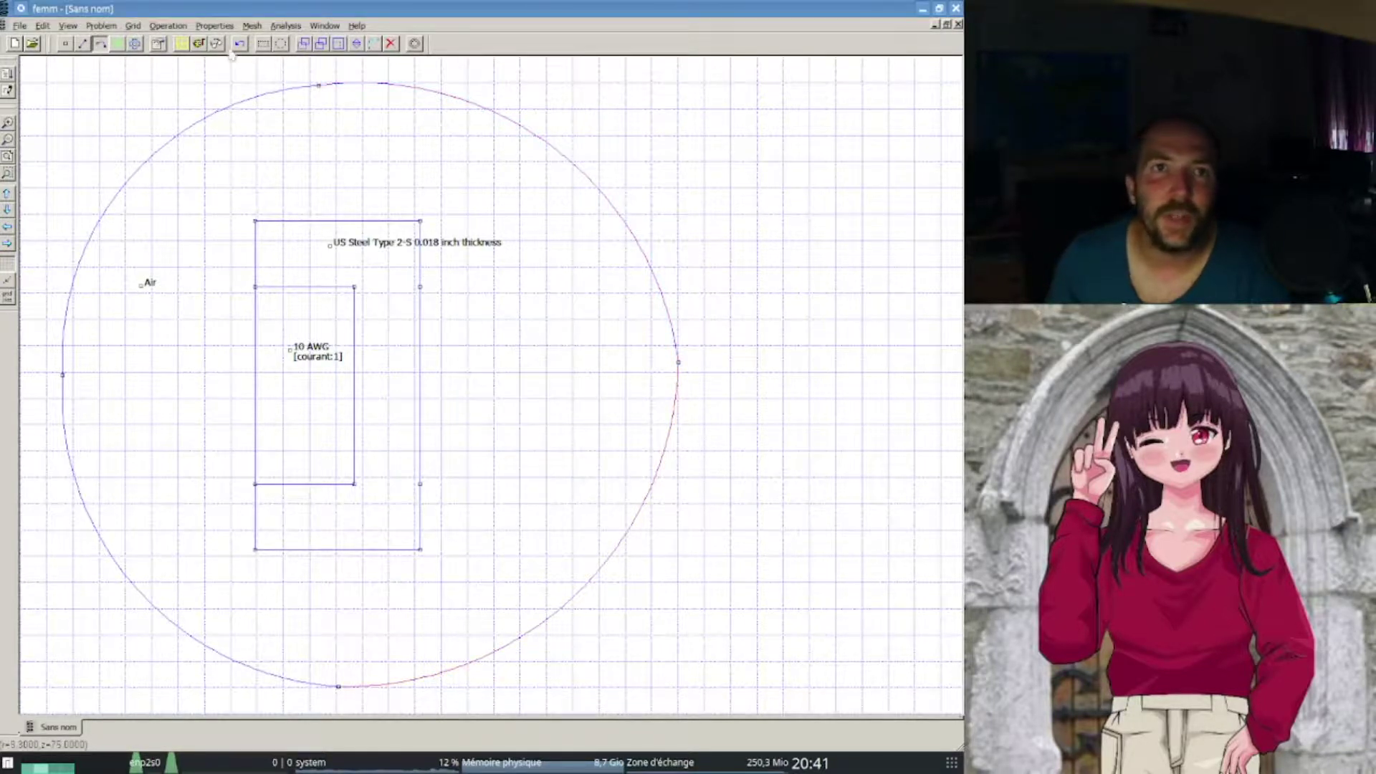
- Assign the exterieur boundary condition to the lower-right arc of the surrounding air boundary
{"action": "left_click", "coordinate": [159, 45]}
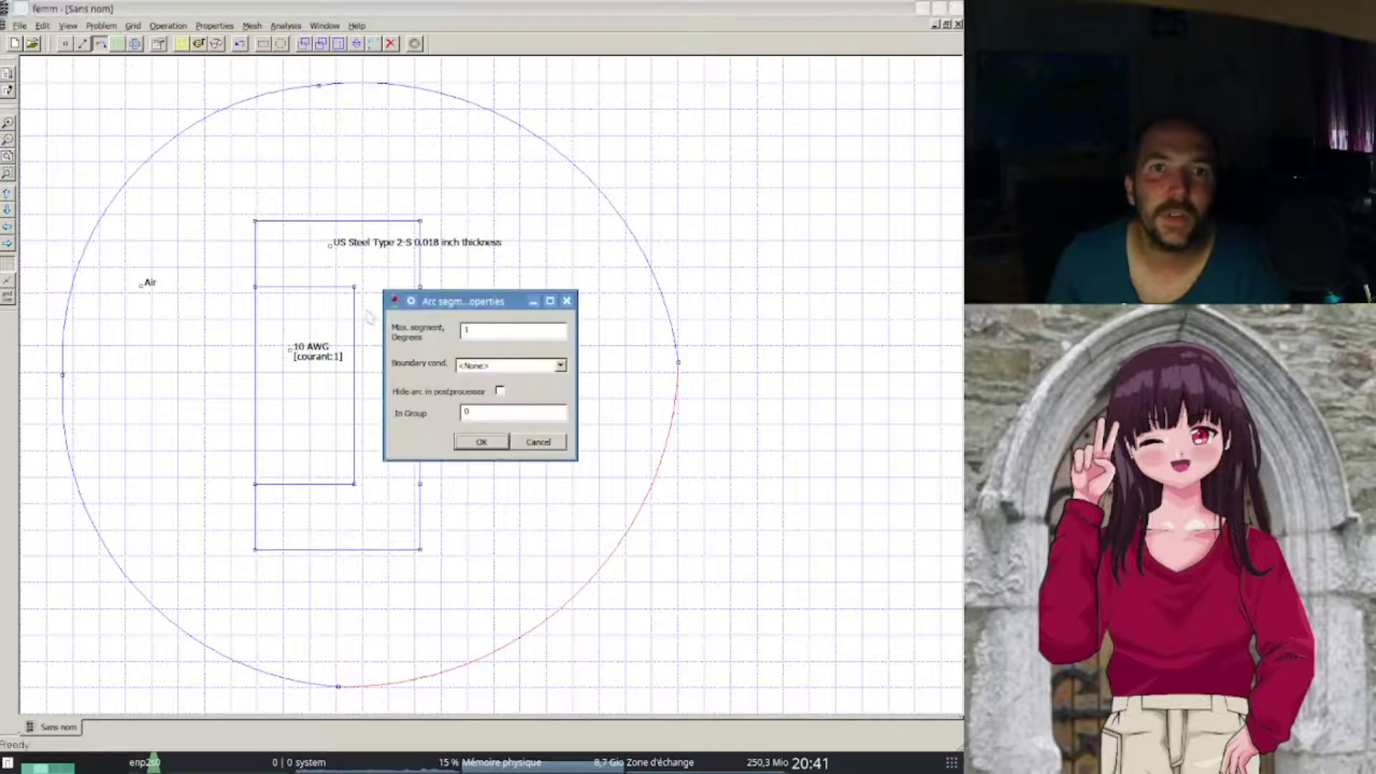
{"action": "left_click", "coordinate": [524, 366]}
{"action": "left_click", "coordinate": [520, 390]}
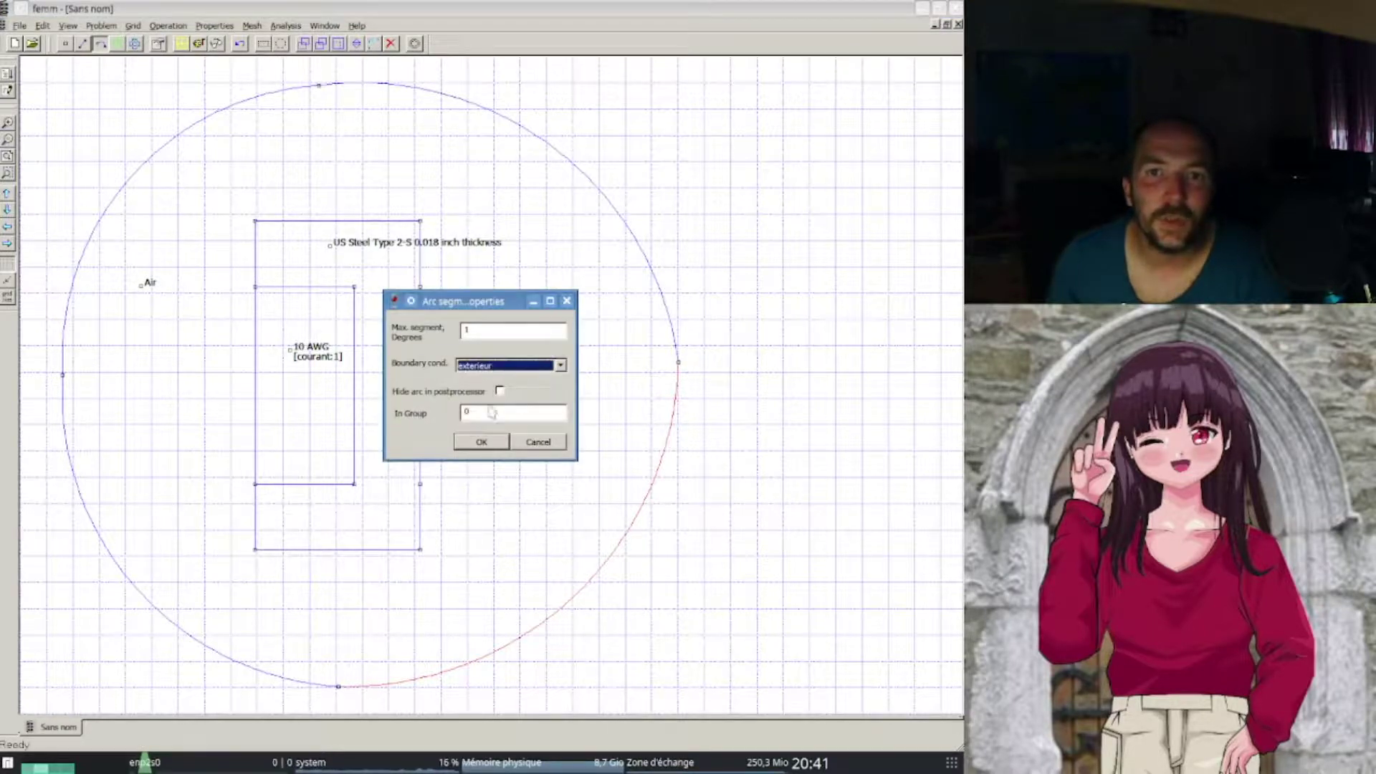
{"action": "left_click", "coordinate": [490, 443]}
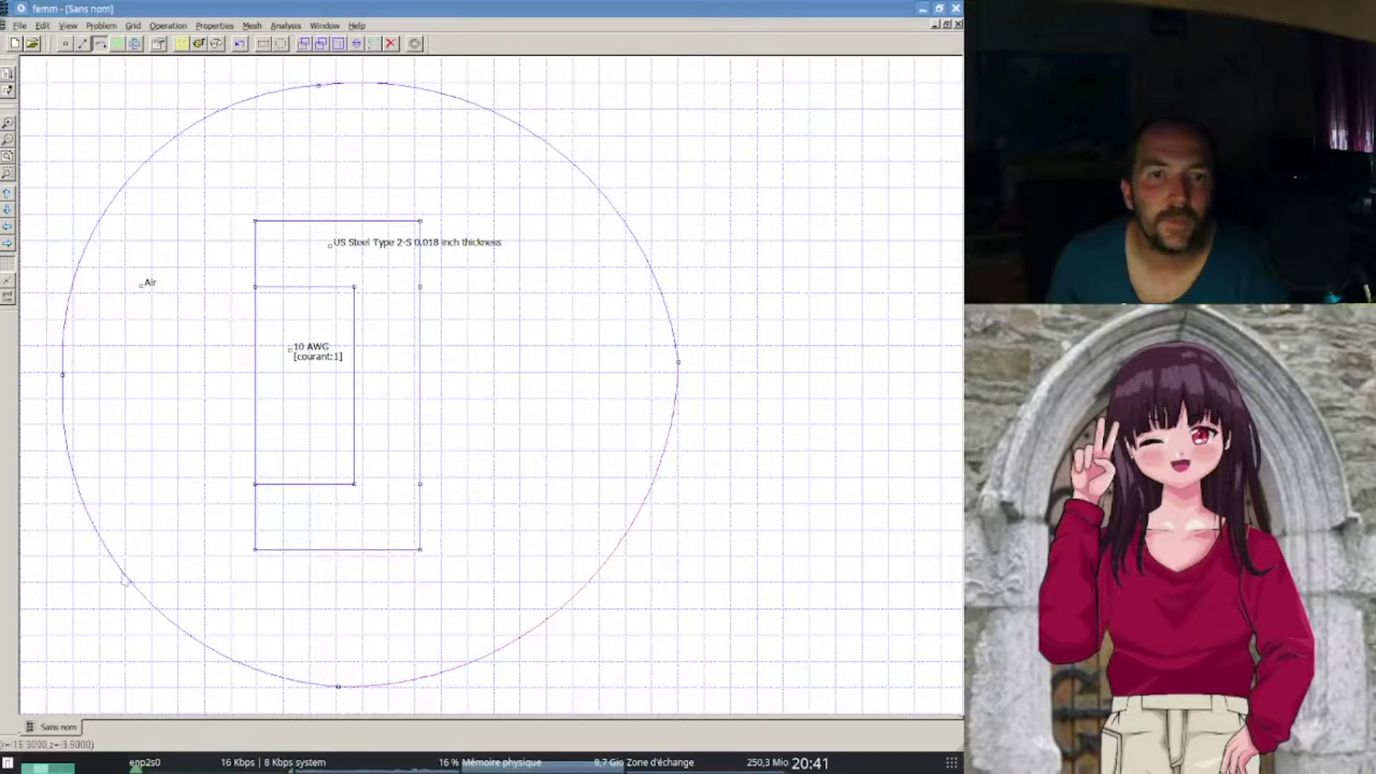
- Assign the exterieur boundary condition to the lower-left arc of the surrounding air boundary
{"action": "left_click", "coordinate": [119, 582]}
{"action": "left_click", "coordinate": [158, 44]}
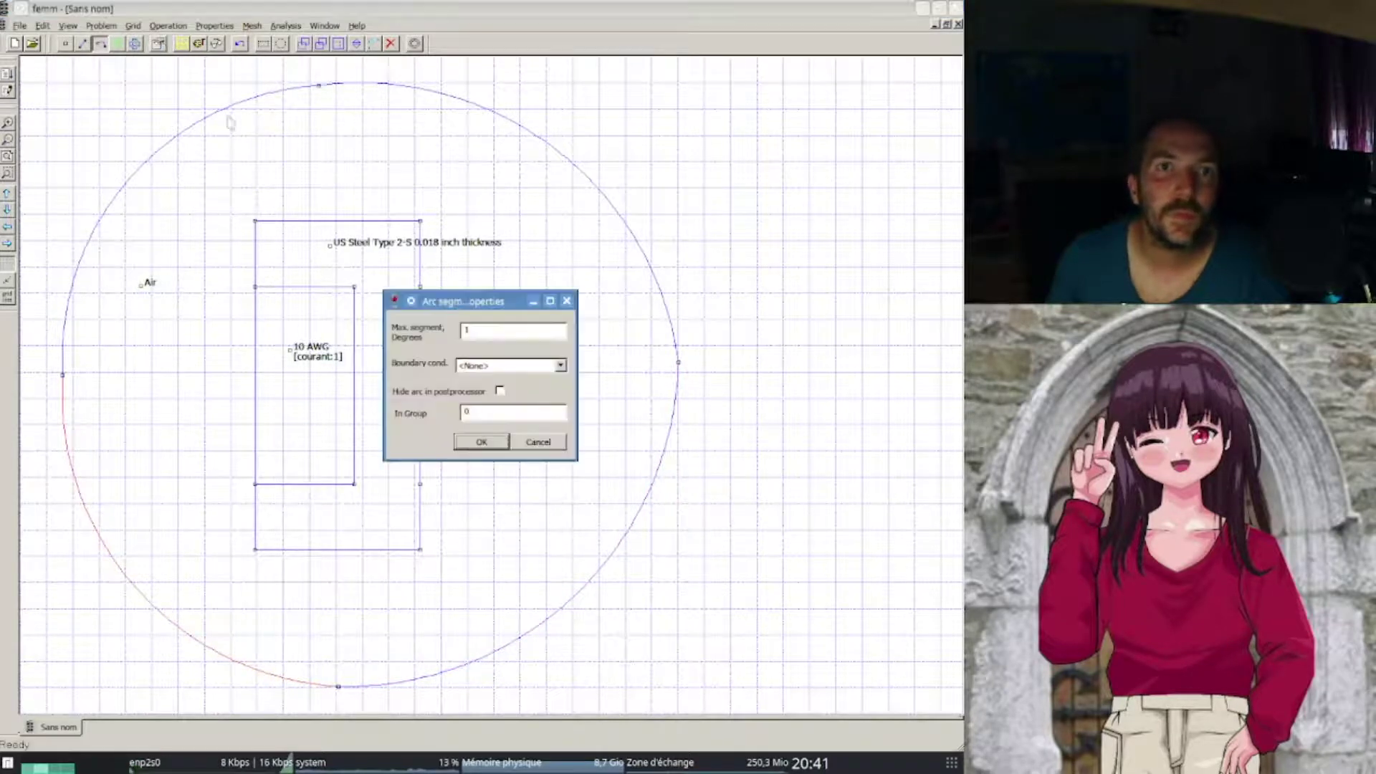
{"action": "left_click", "coordinate": [560, 366]}
{"action": "left_click", "coordinate": [495, 393]}
{"action": "left_click", "coordinate": [481, 442]}
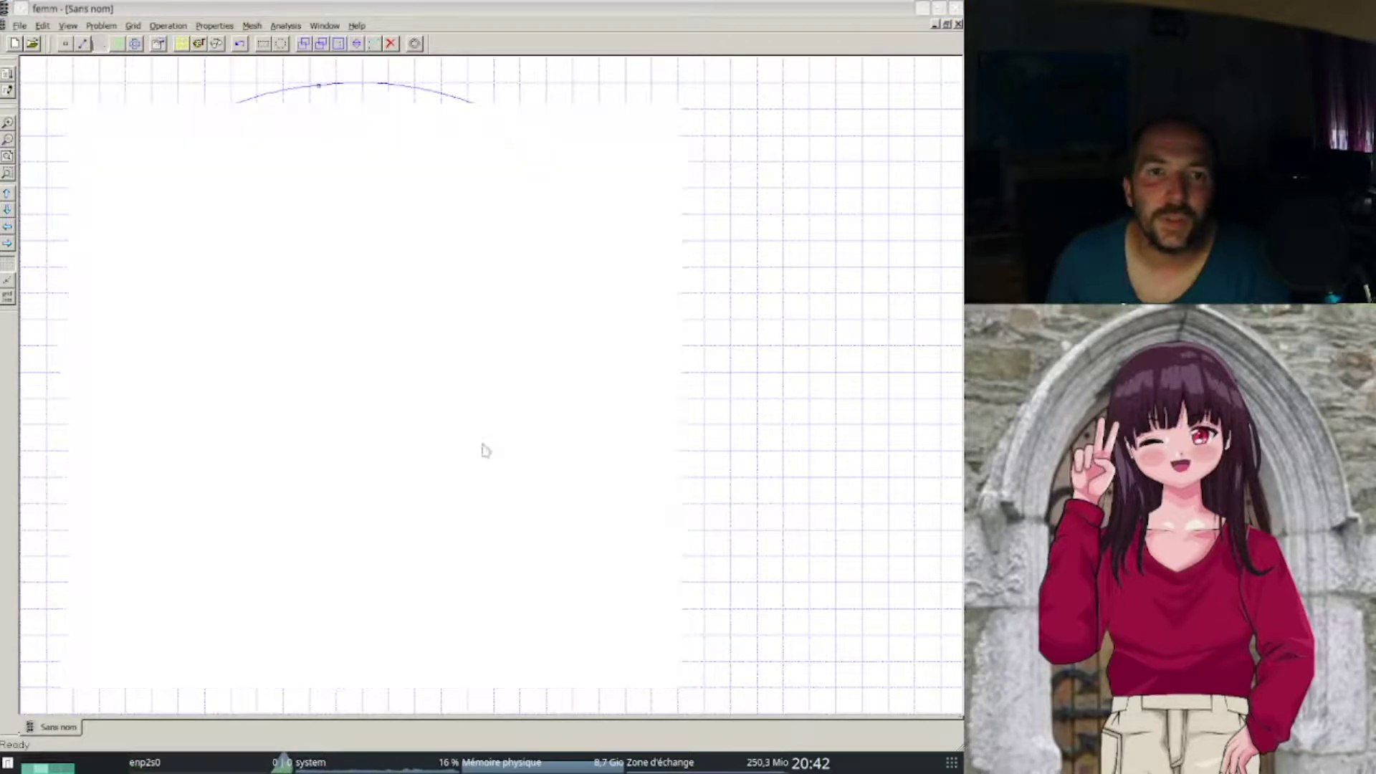
- Assign the exterieur boundary condition to the upper-left arc of the surrounding air boundary
{"action": "left_click", "coordinate": [209, 116]}
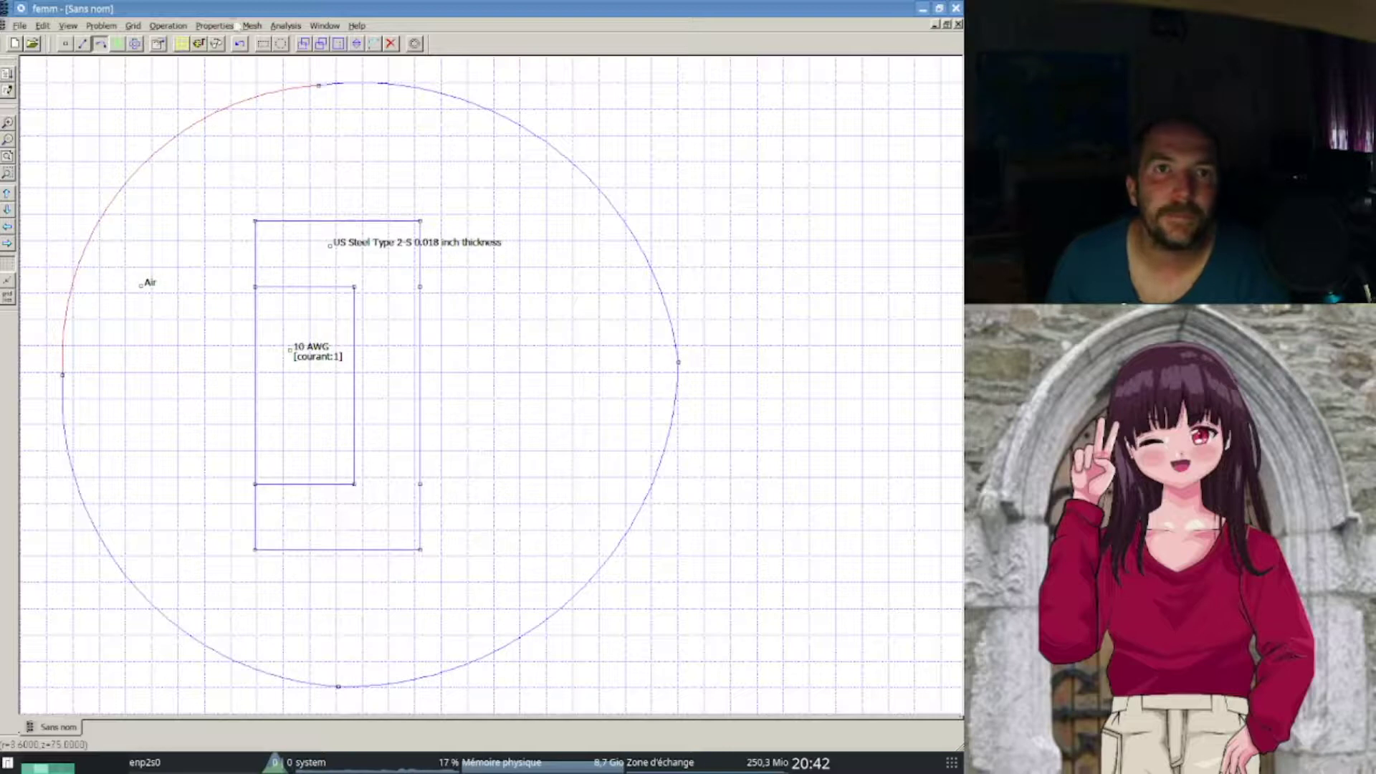
{"action": "left_click", "coordinate": [219, 26]}
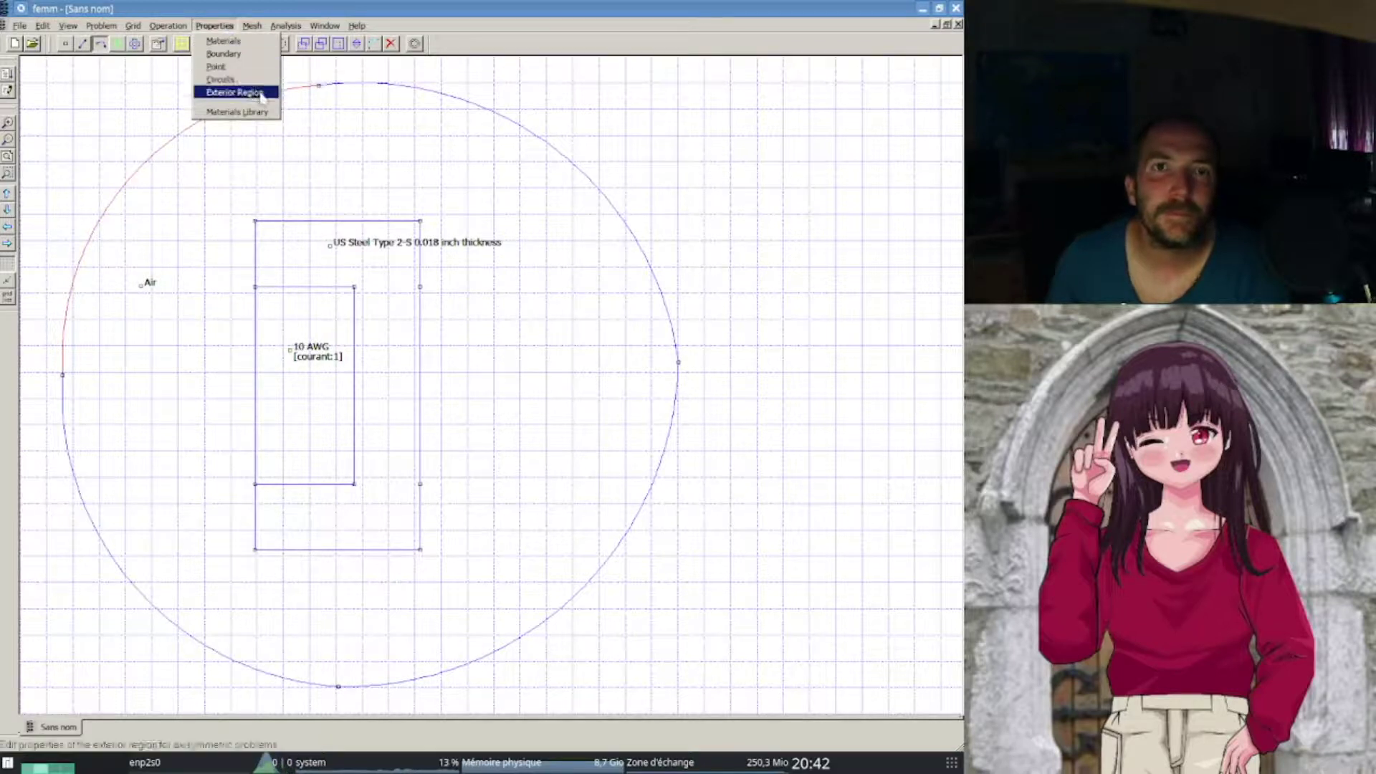
{"action": "left_click", "coordinate": [167, 16]}
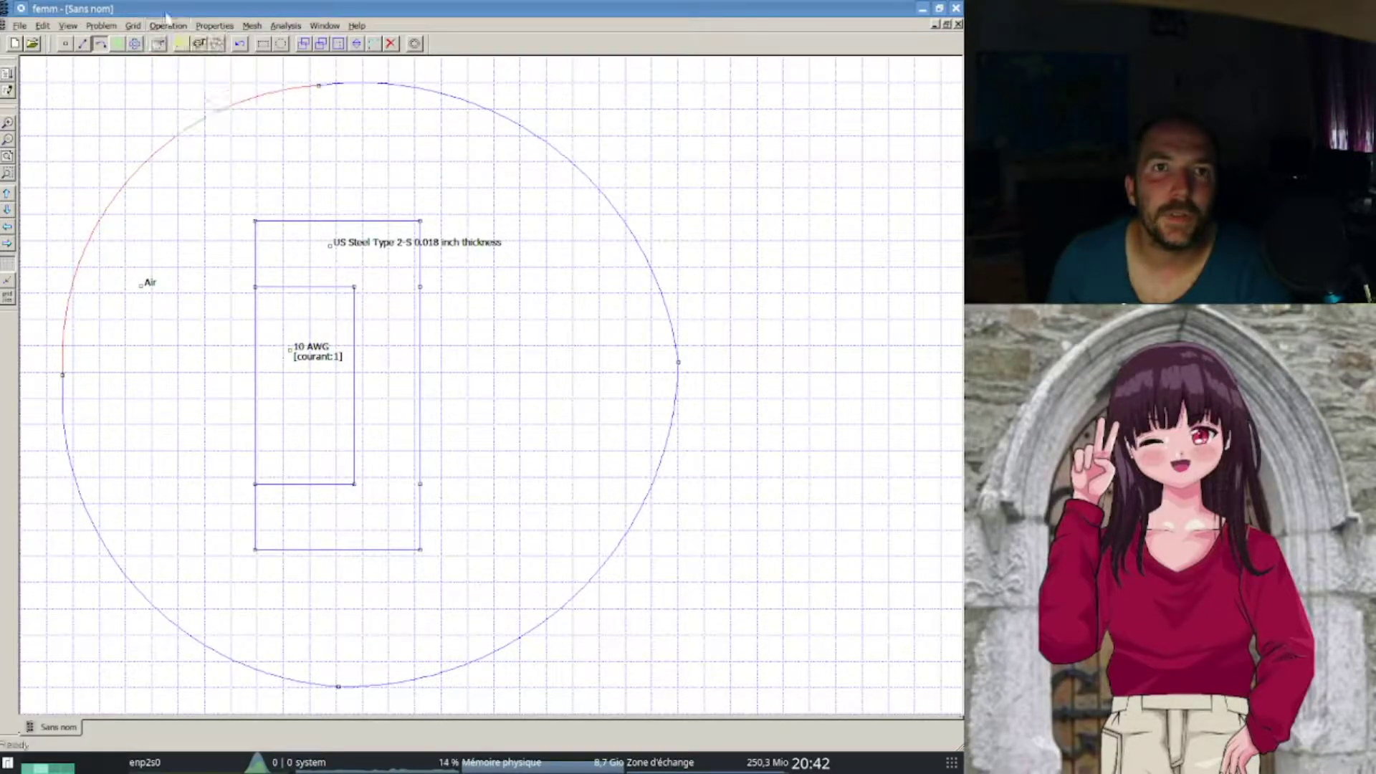
{"action": "left_click", "coordinate": [157, 44]}
{"action": "left_click", "coordinate": [497, 367]}
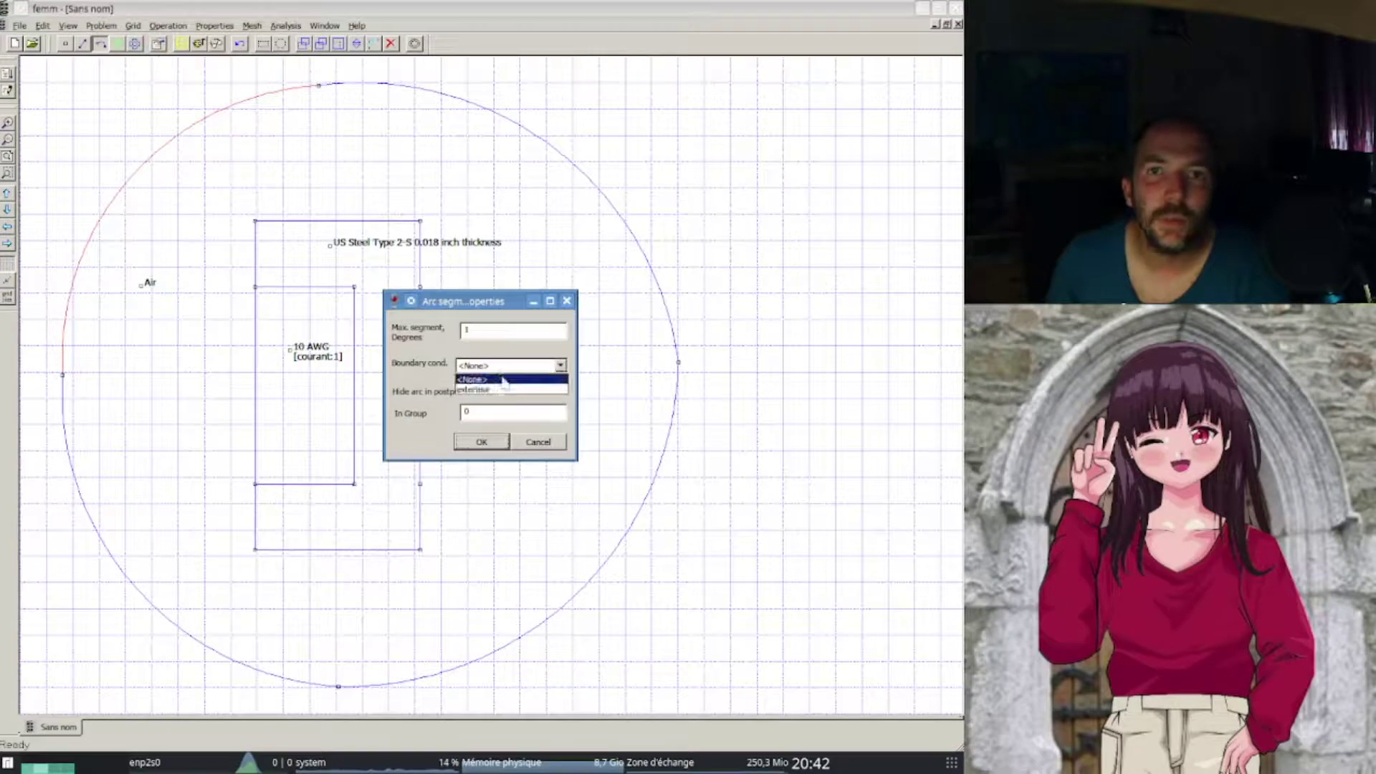
{"action": "left_click", "coordinate": [504, 389]}
{"action": "left_click", "coordinate": [481, 441]}
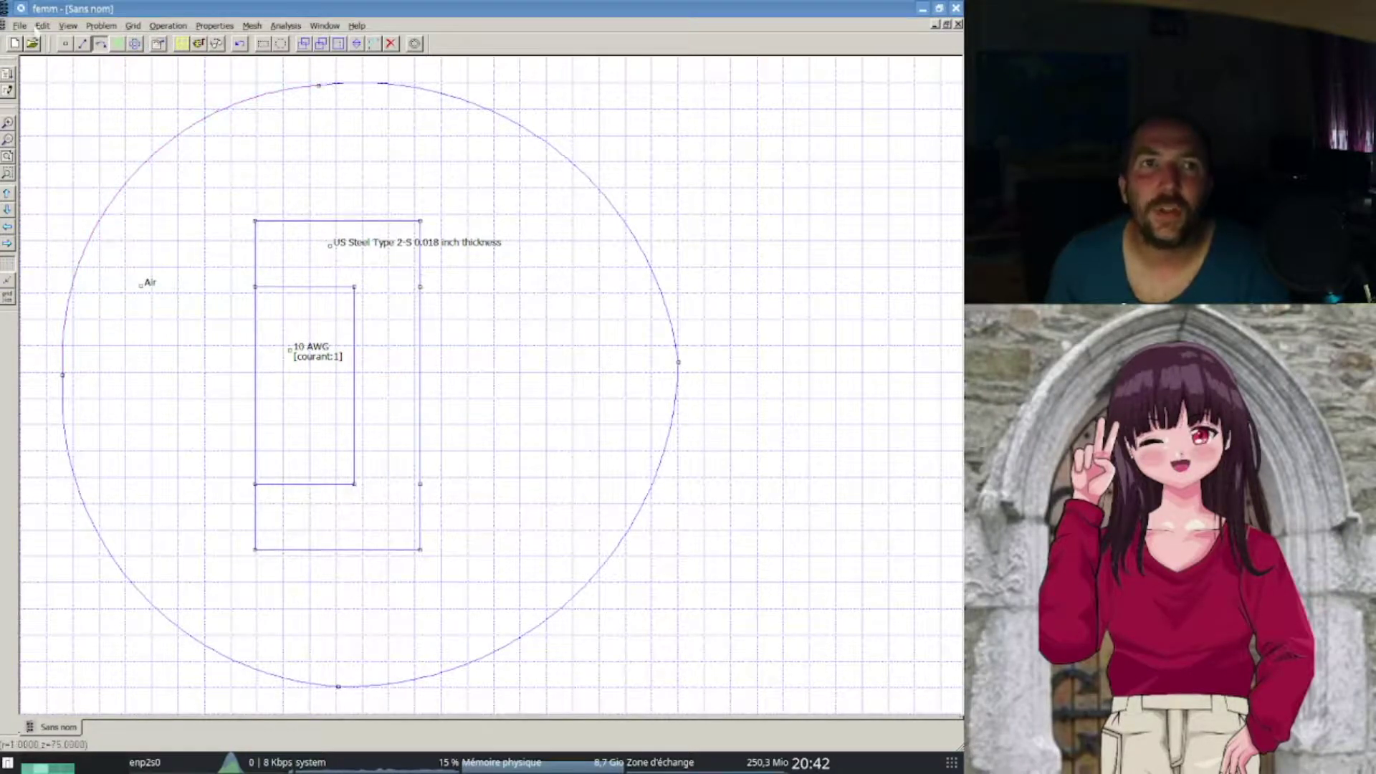
- Save the problem as Sans nom.FEM in the Téléchargements folder
{"action": "left_click", "coordinate": [17, 26]}
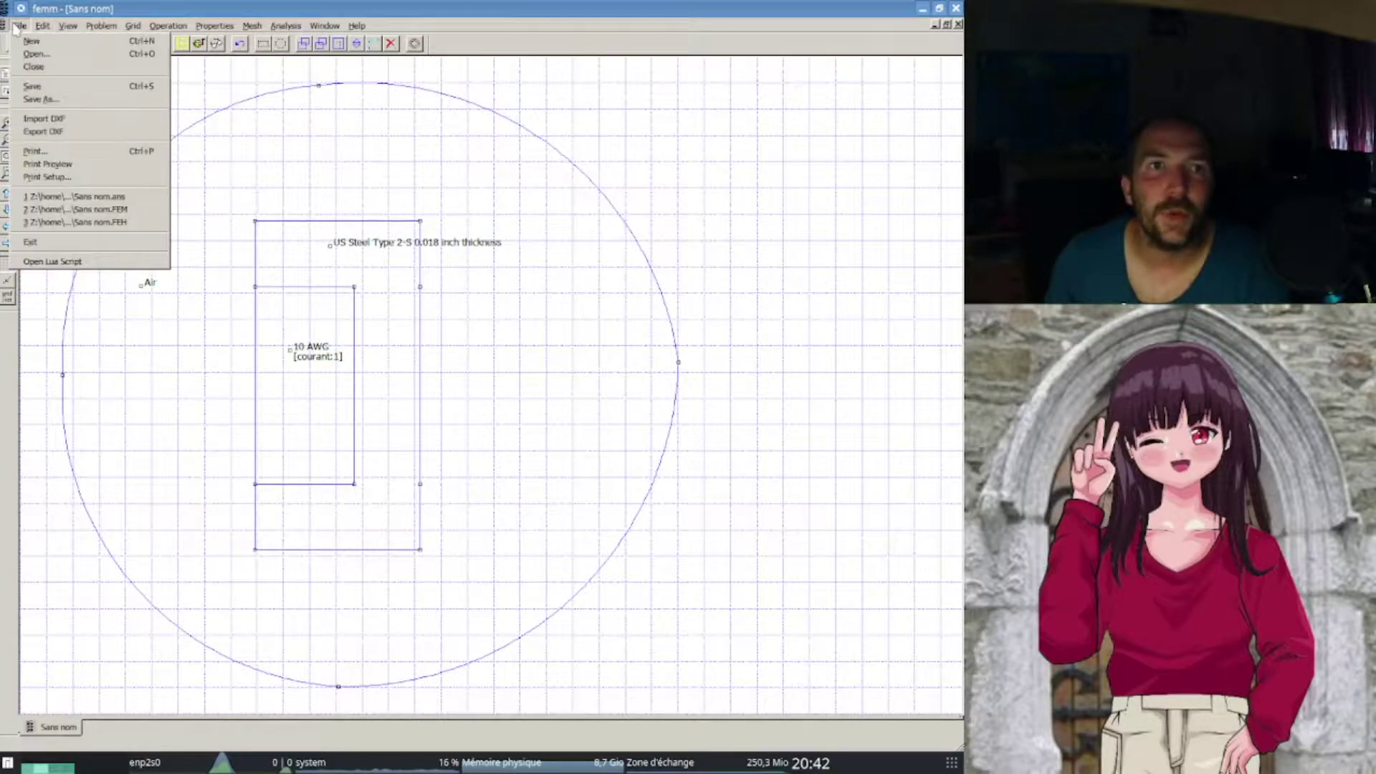
{"action": "left_click", "coordinate": [56, 98]}
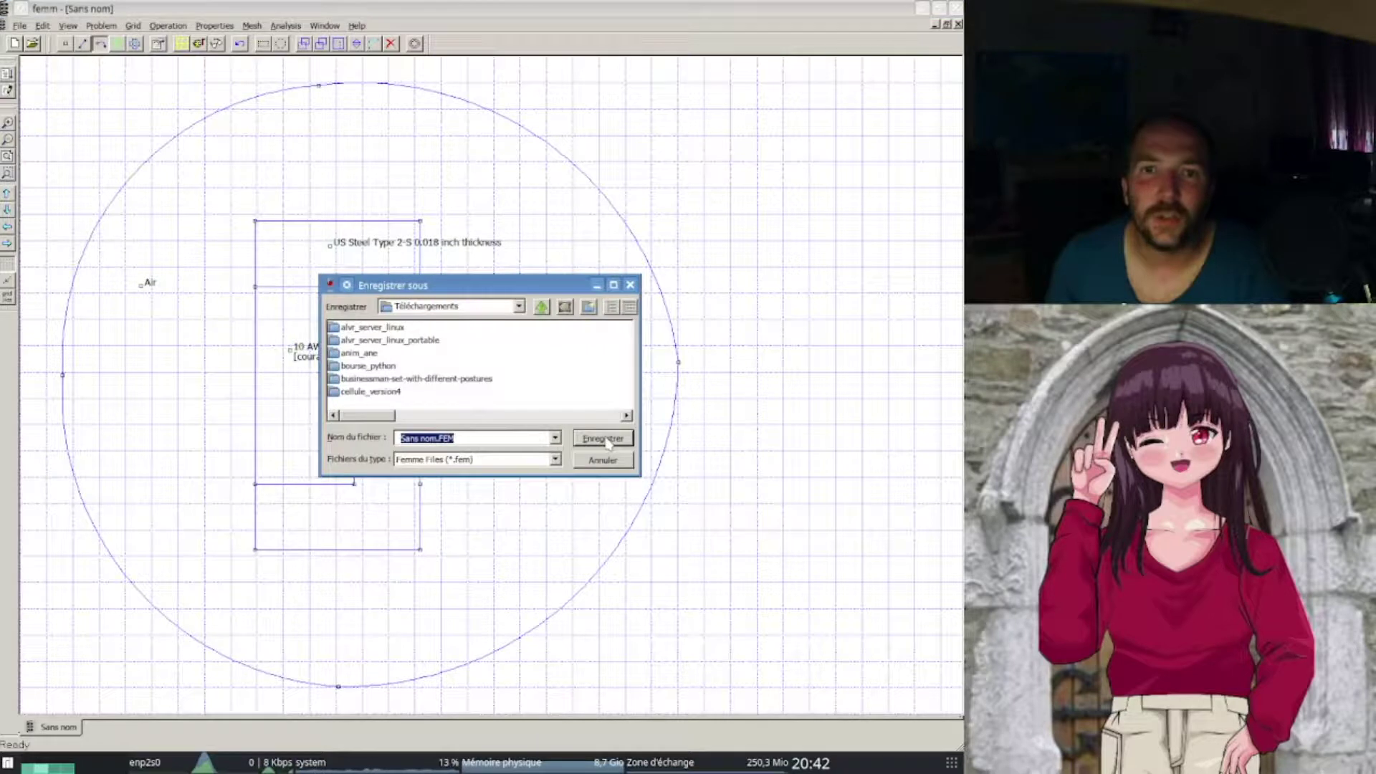
{"action": "left_click", "coordinate": [608, 442]}
{"action": "left_click", "coordinate": [454, 396]}
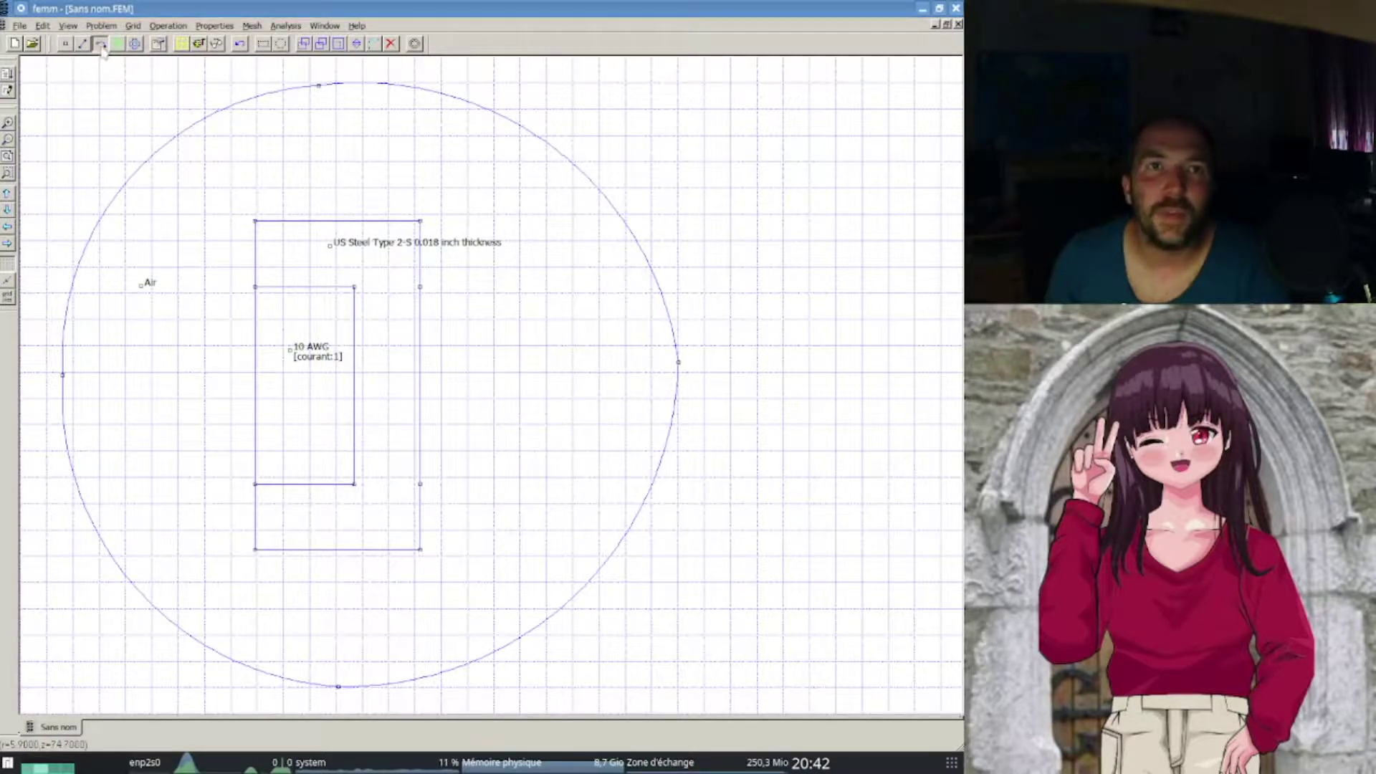
- Generate the mesh and try to run the analysis of the axisymmetric problem
{"action": "left_click", "coordinate": [181, 44]}
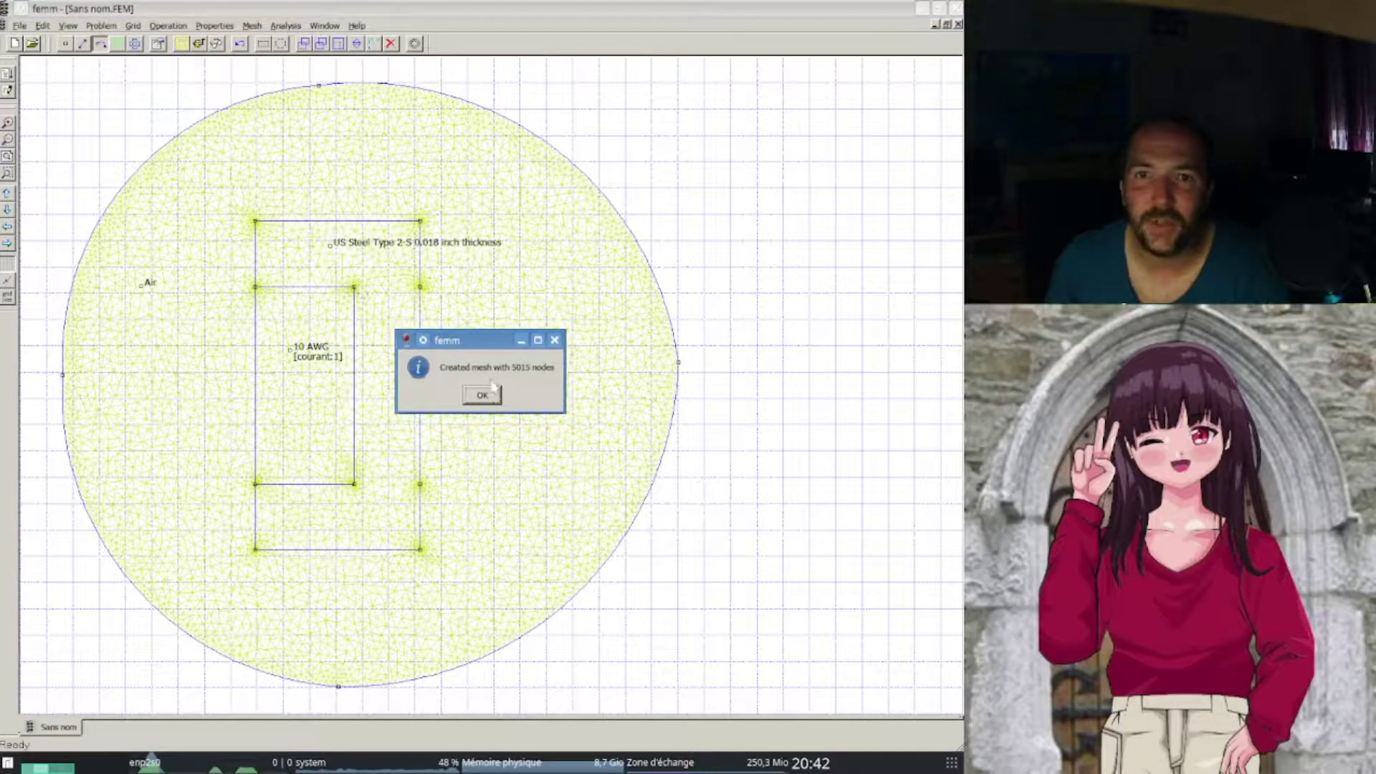
{"action": "left_click", "coordinate": [496, 395]}
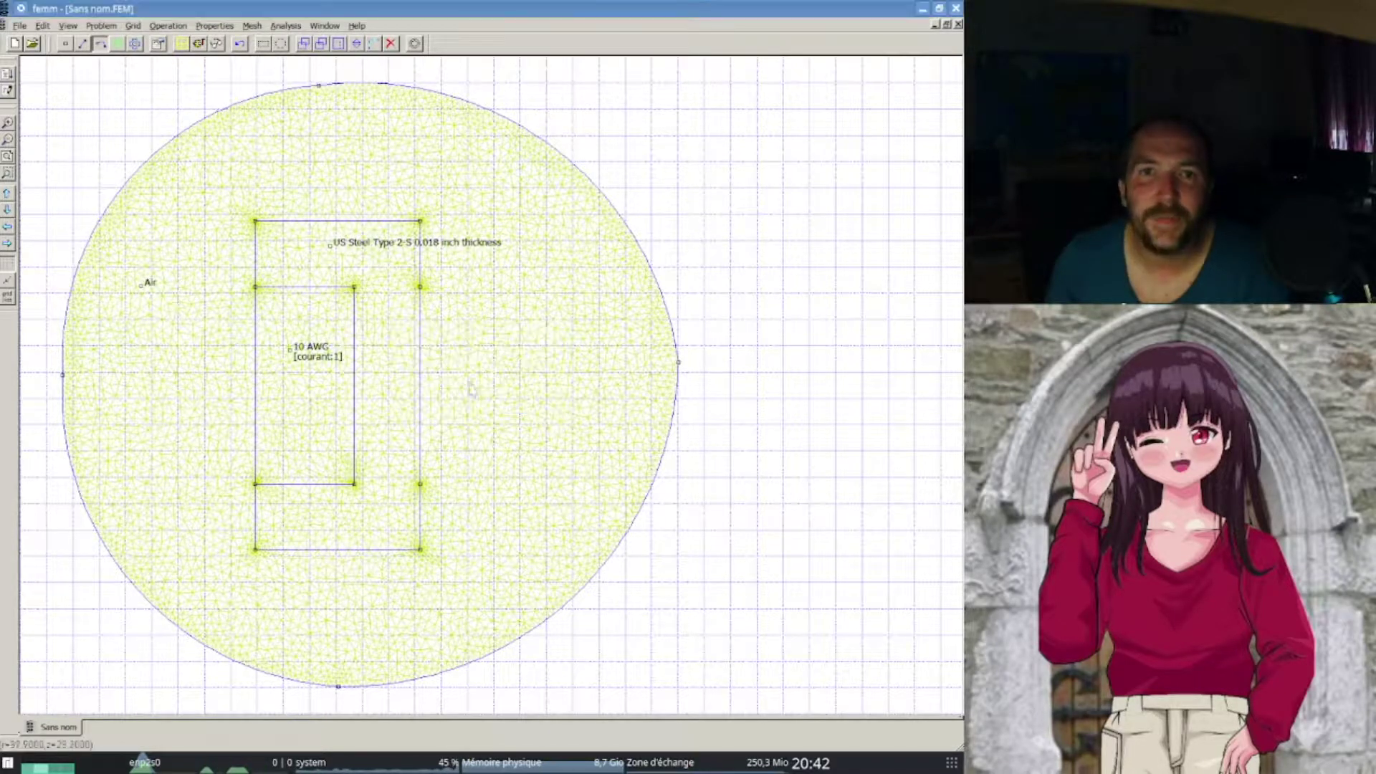
{"action": "left_click", "coordinate": [200, 43]}
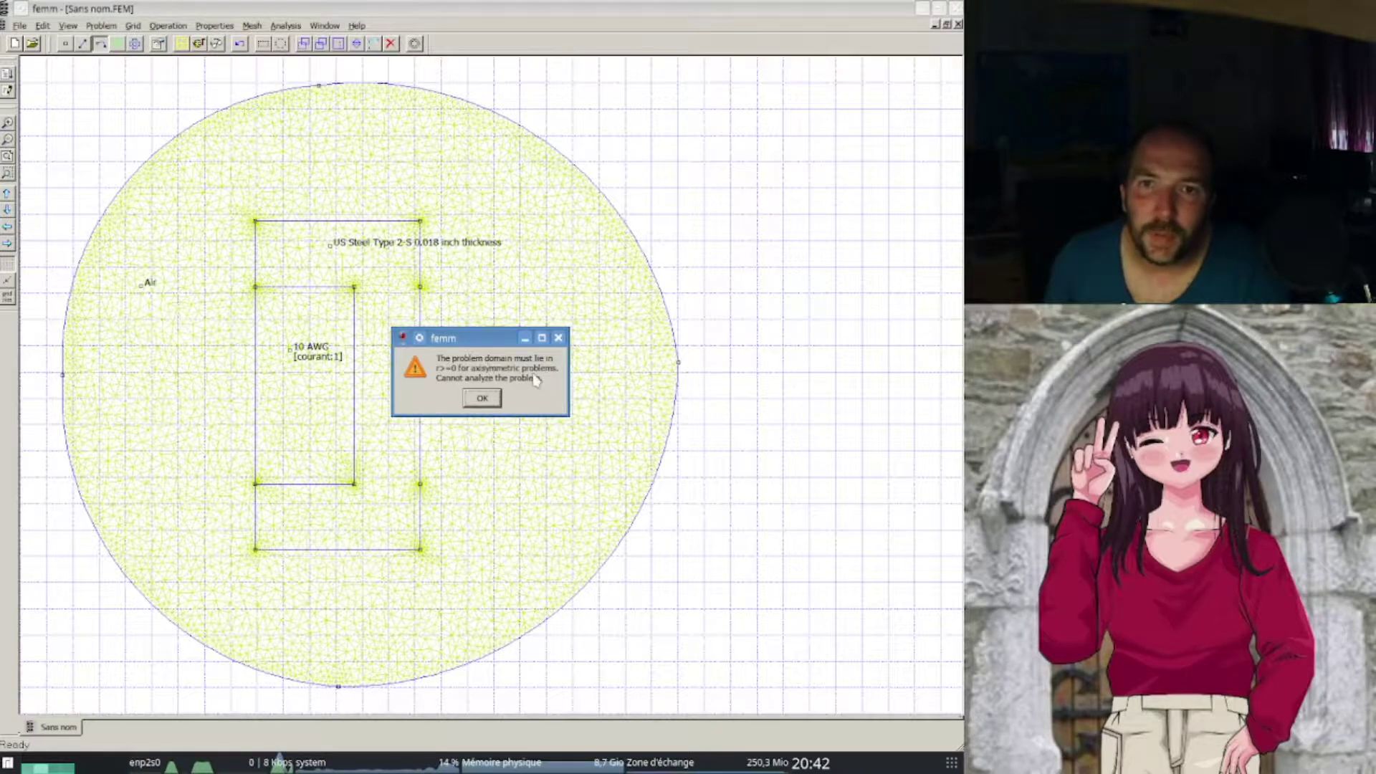
{"action": "left_click", "coordinate": [482, 398]}
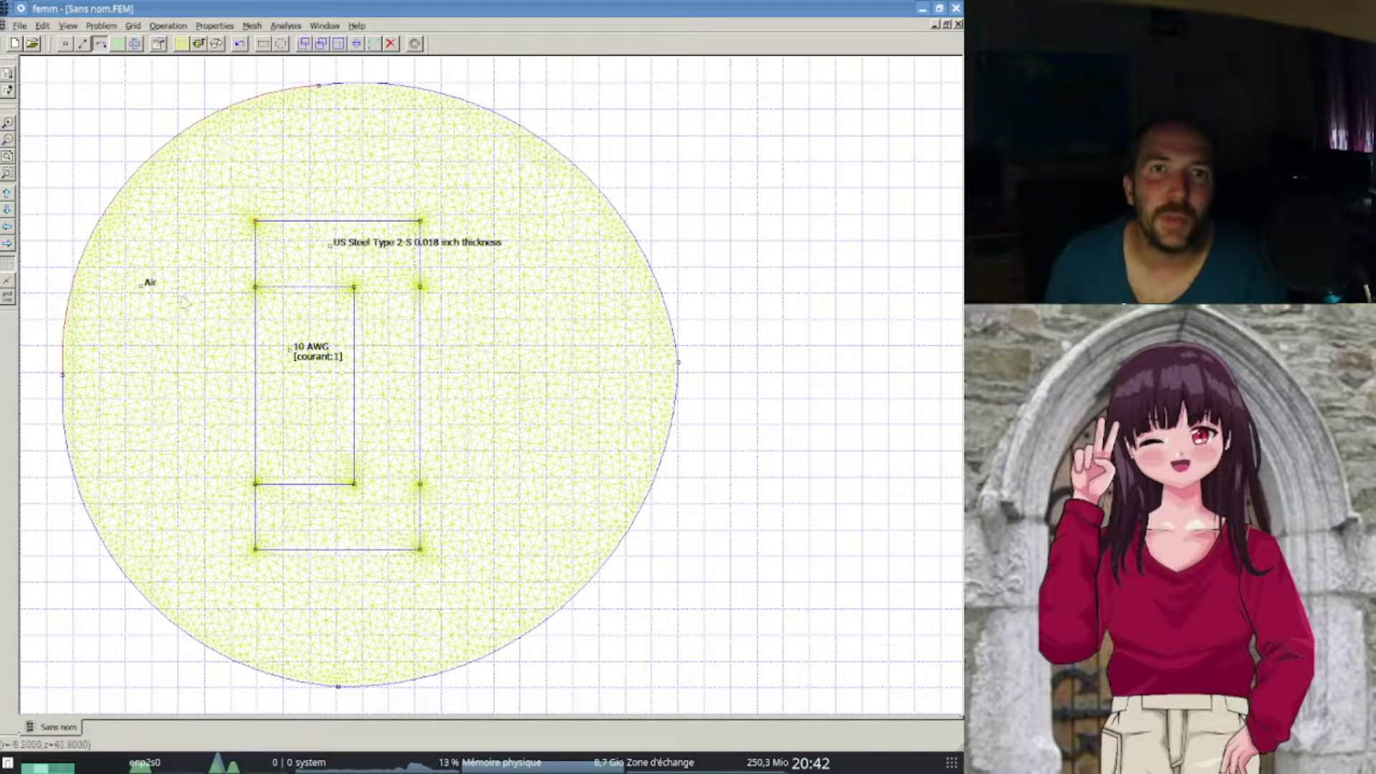
- Delete the upper-left and lower-left arcs of the surrounding air boundary
{"action": "left_click", "coordinate": [390, 43]}
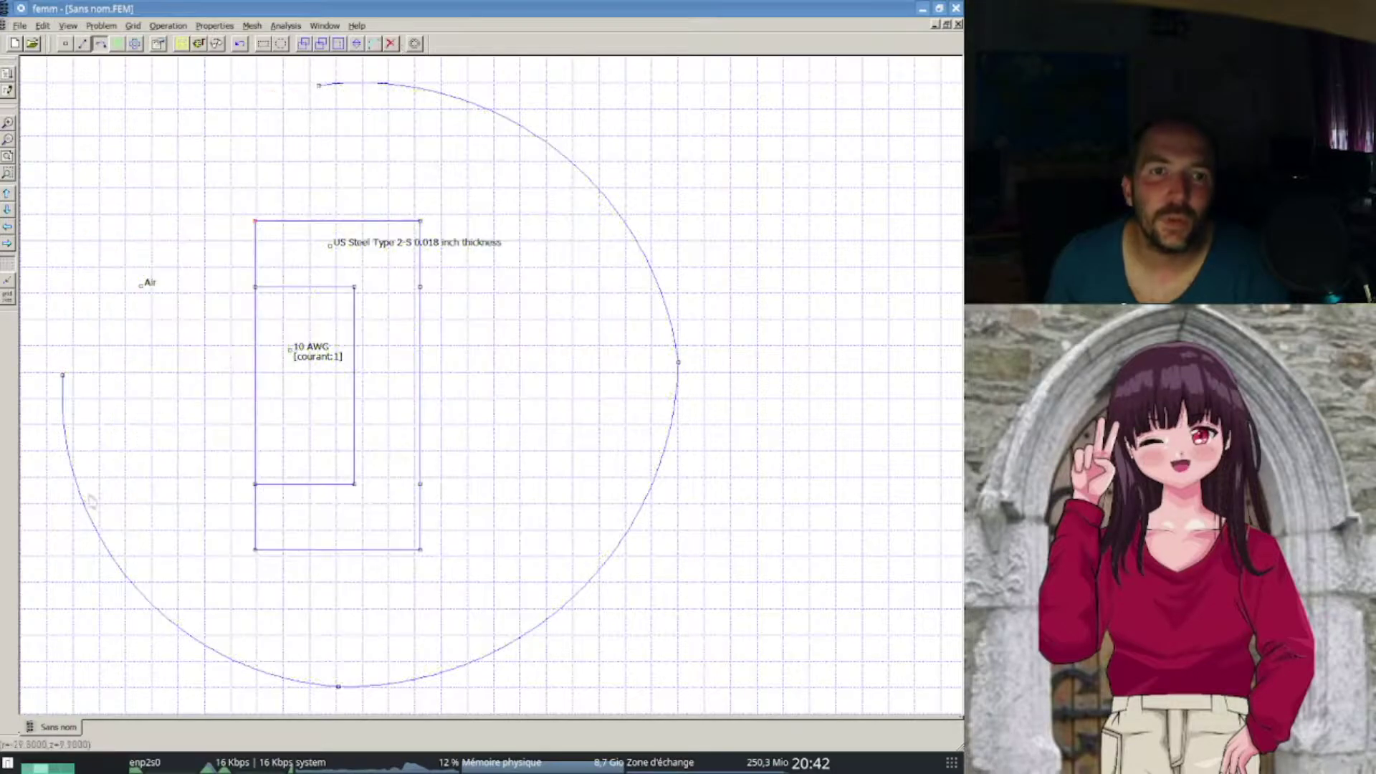
{"action": "key", "text": "Delete"}
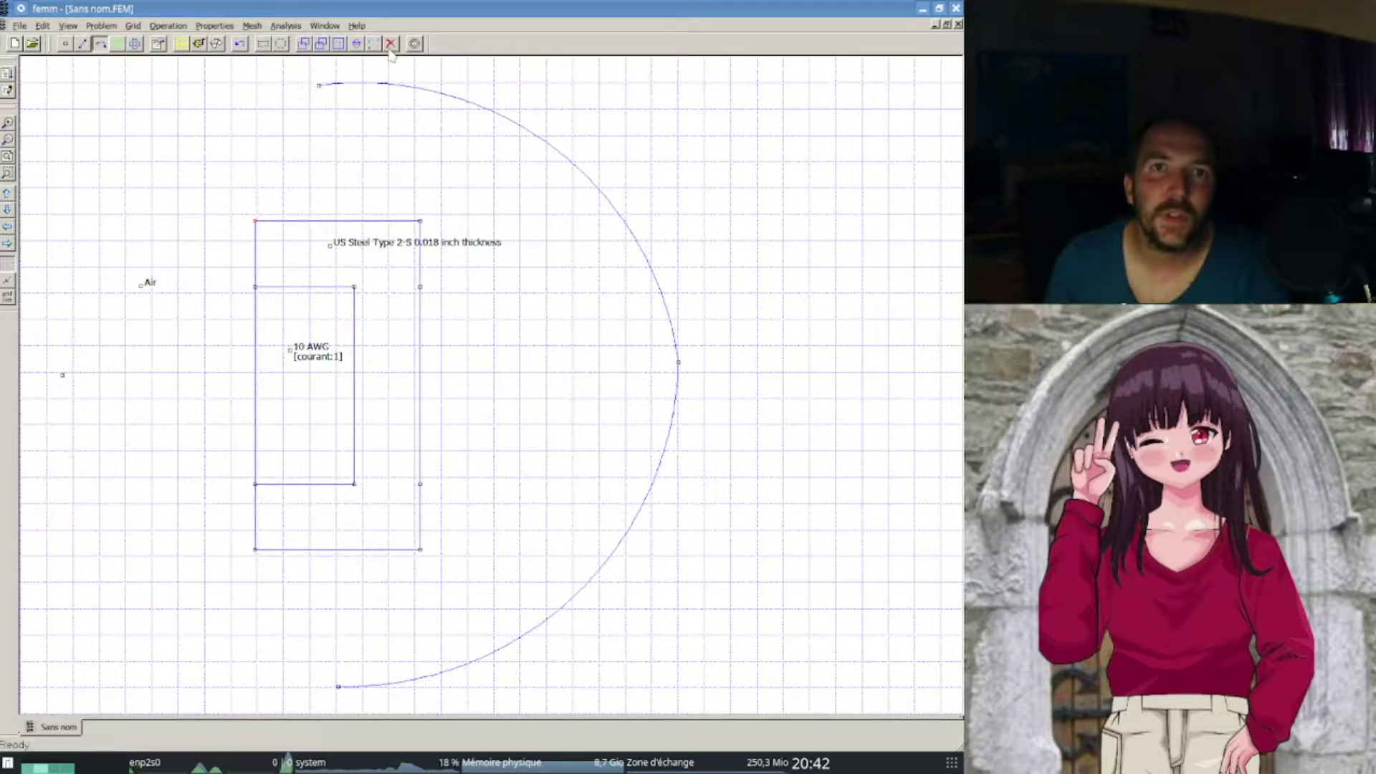
- Delete the isolated leftmost node of the former air boundary and the Air block label beside the core
{"action": "double_click", "coordinate": [64, 382]}
{"action": "left_click", "coordinate": [483, 413]}
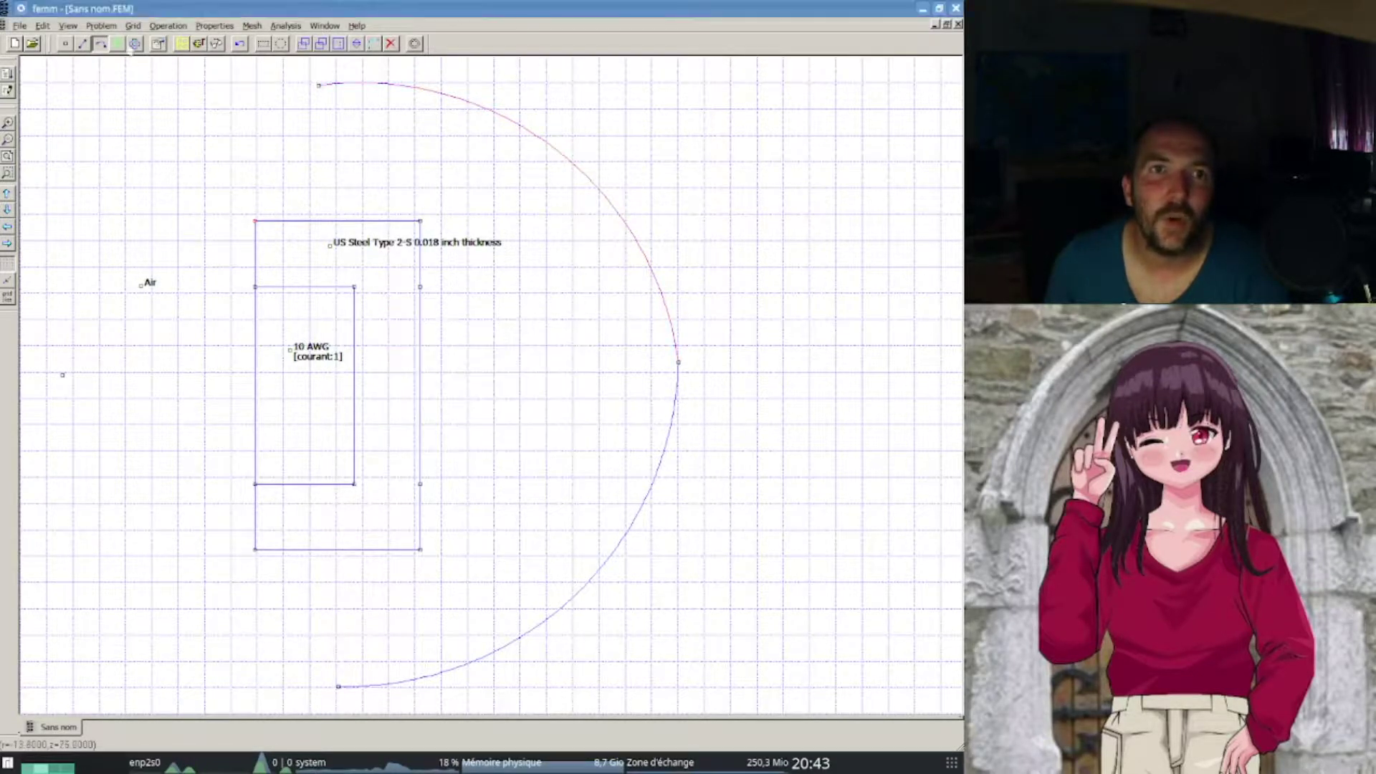
{"action": "left_click", "coordinate": [65, 43]}
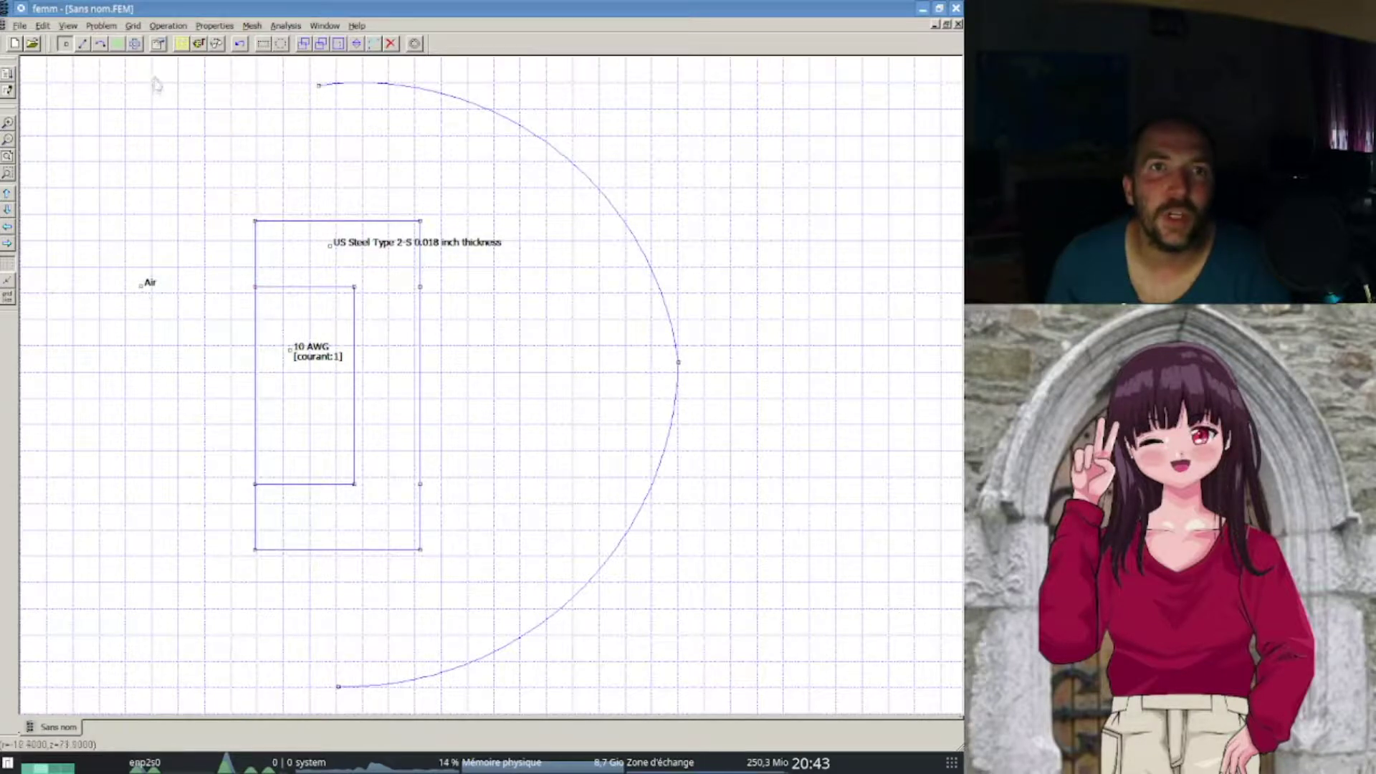
{"action": "left_click", "coordinate": [118, 44]}
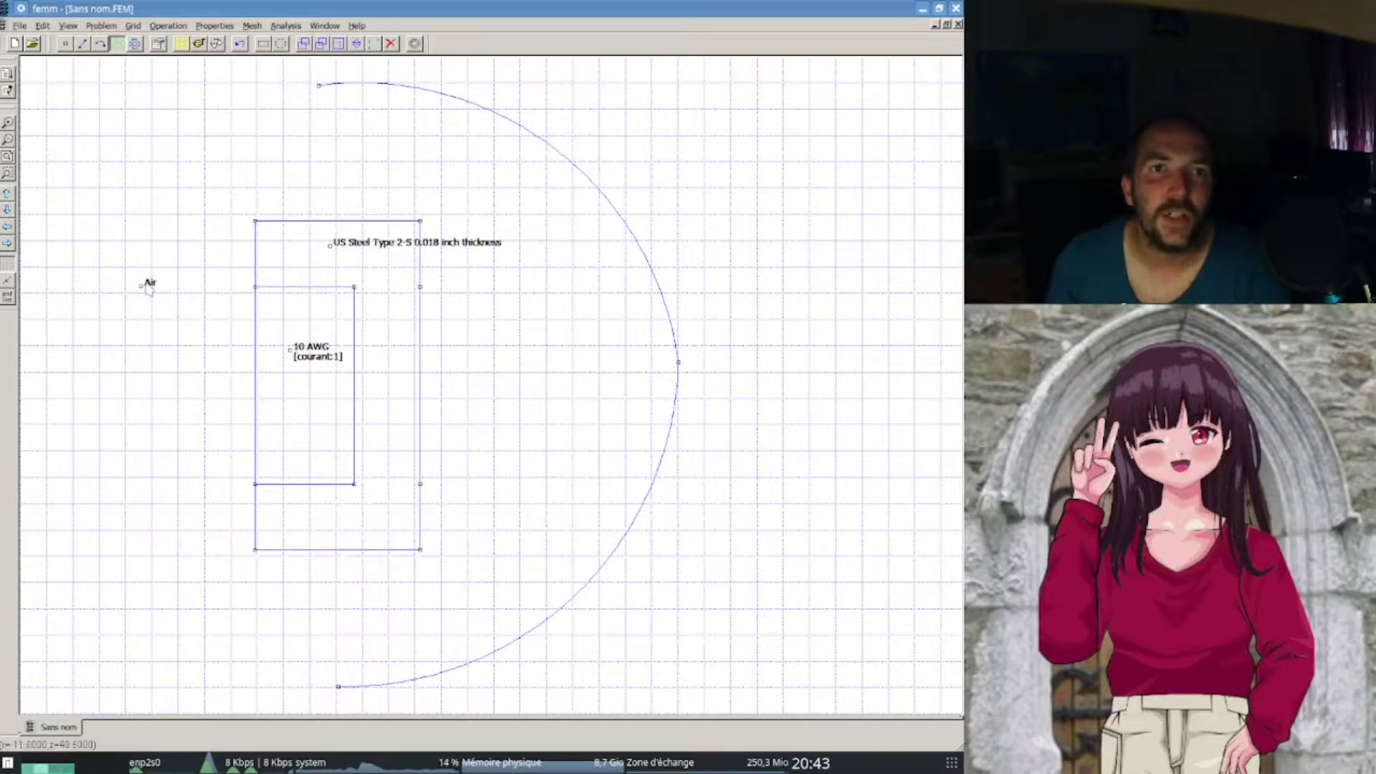
{"action": "key", "text": "Delete"}
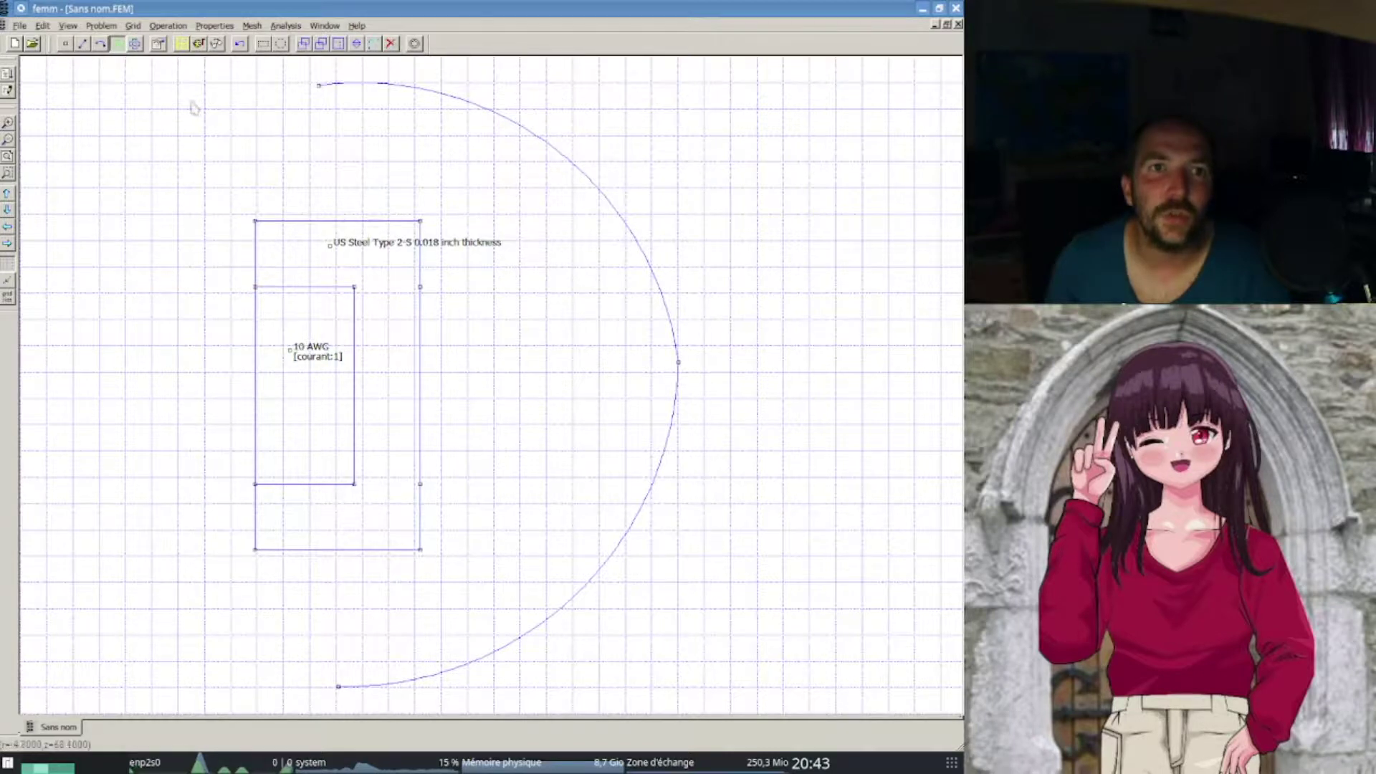
- Add a node on the symmetry axis at r = 0.0, z = -20.0
{"action": "left_click", "coordinate": [64, 43]}
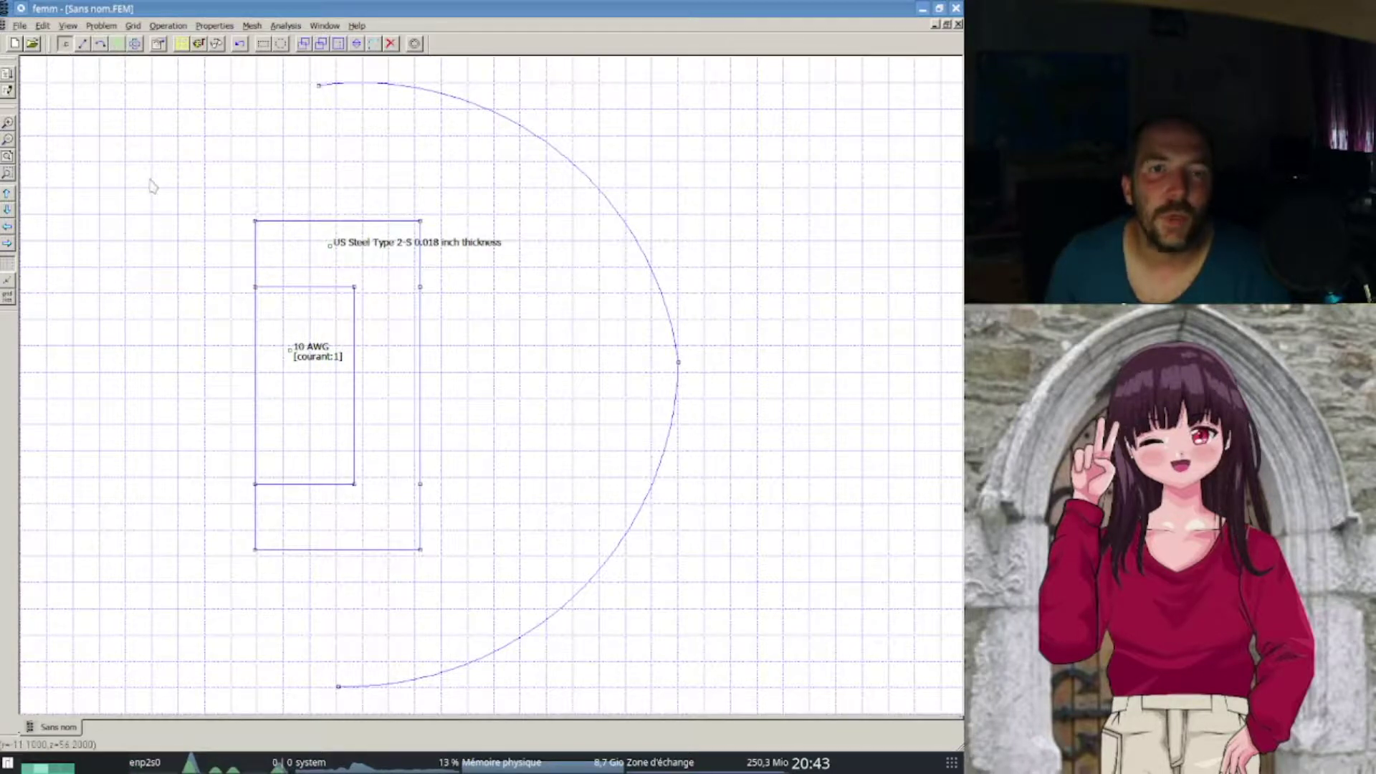
{"action": "key", "text": "Tab"}
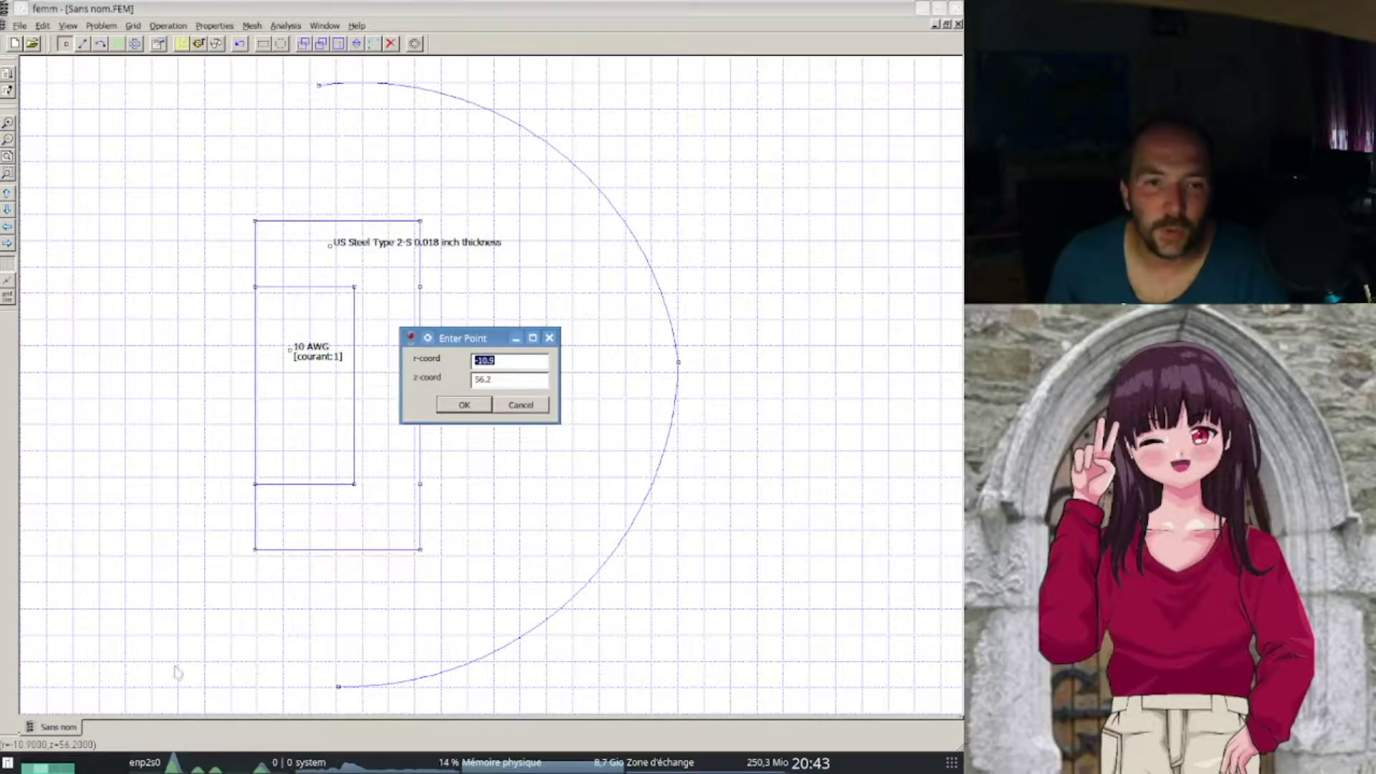
{"action": "left_click", "coordinate": [517, 405]}
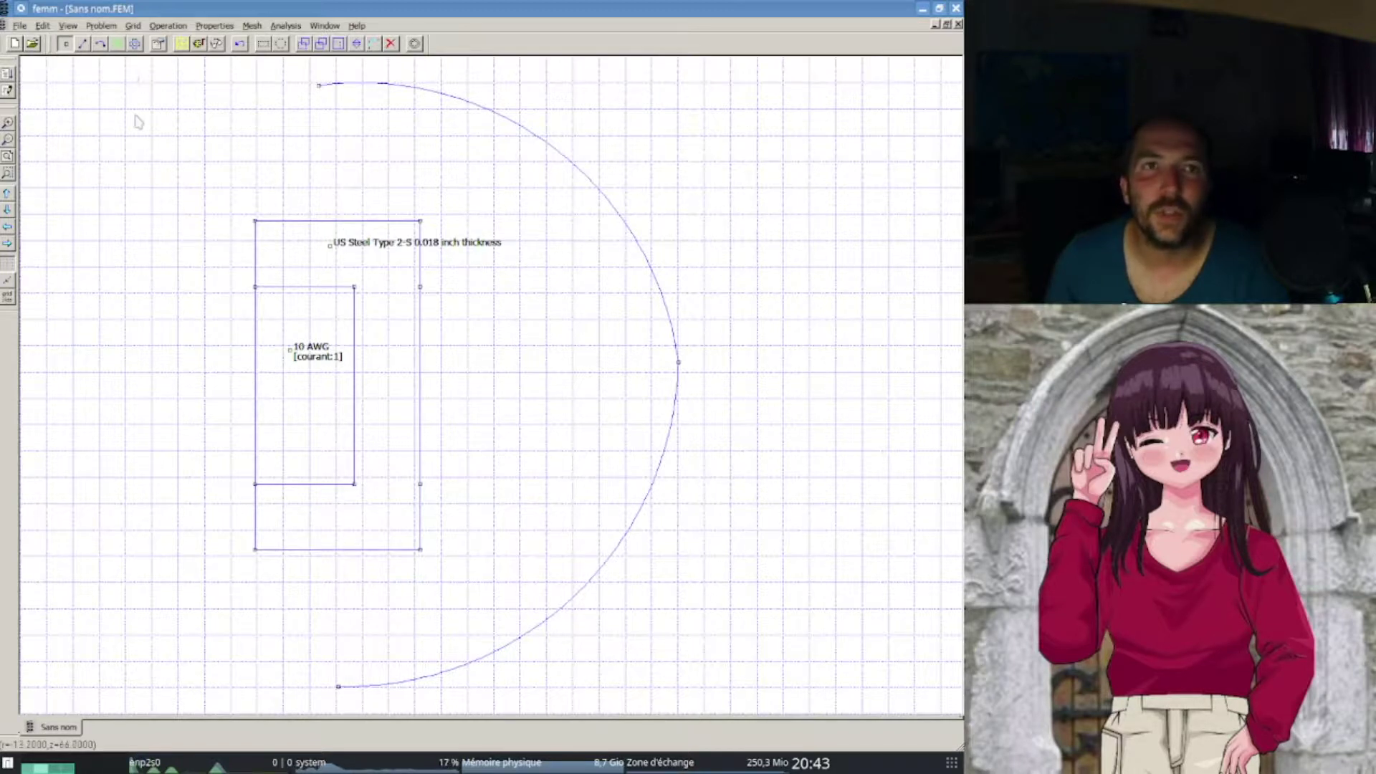
{"action": "key", "text": "Tab"}
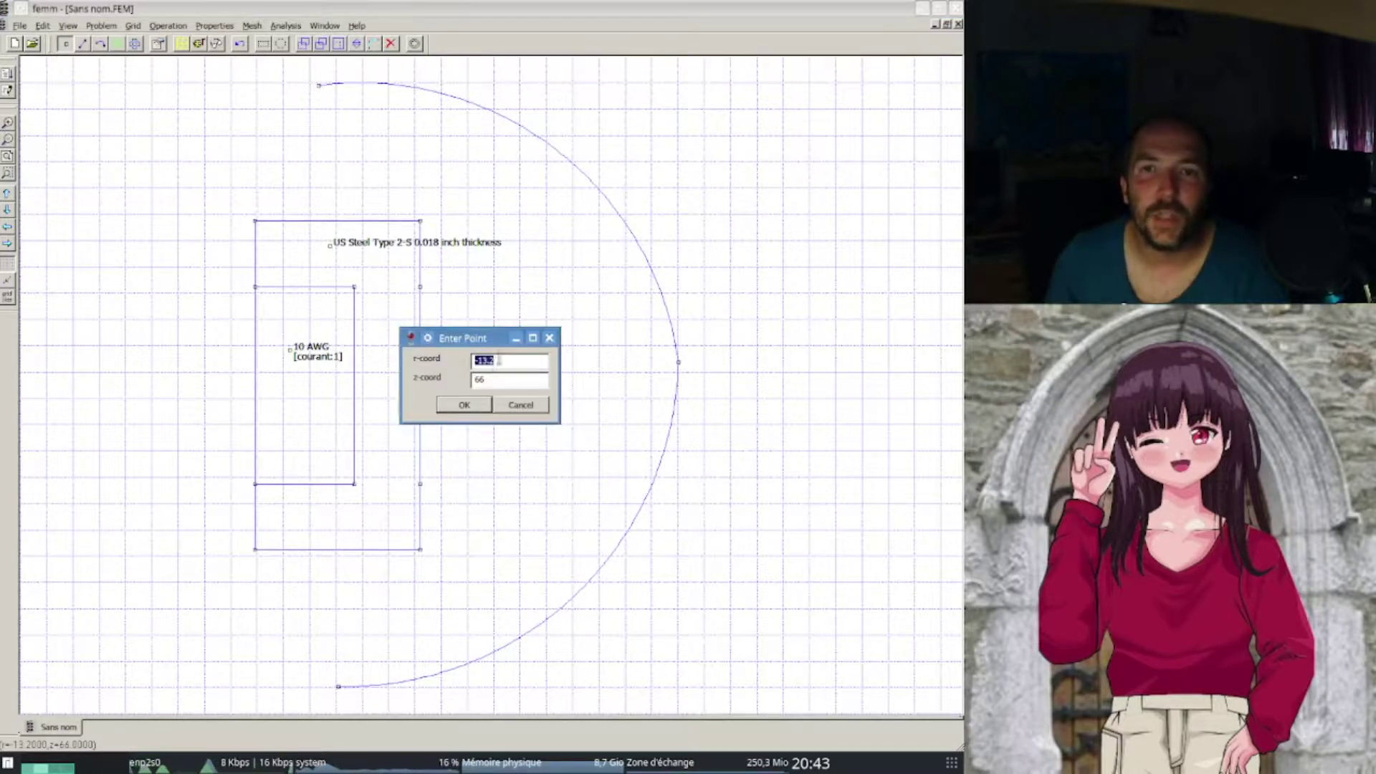
{"action": "type", "text": "0"}
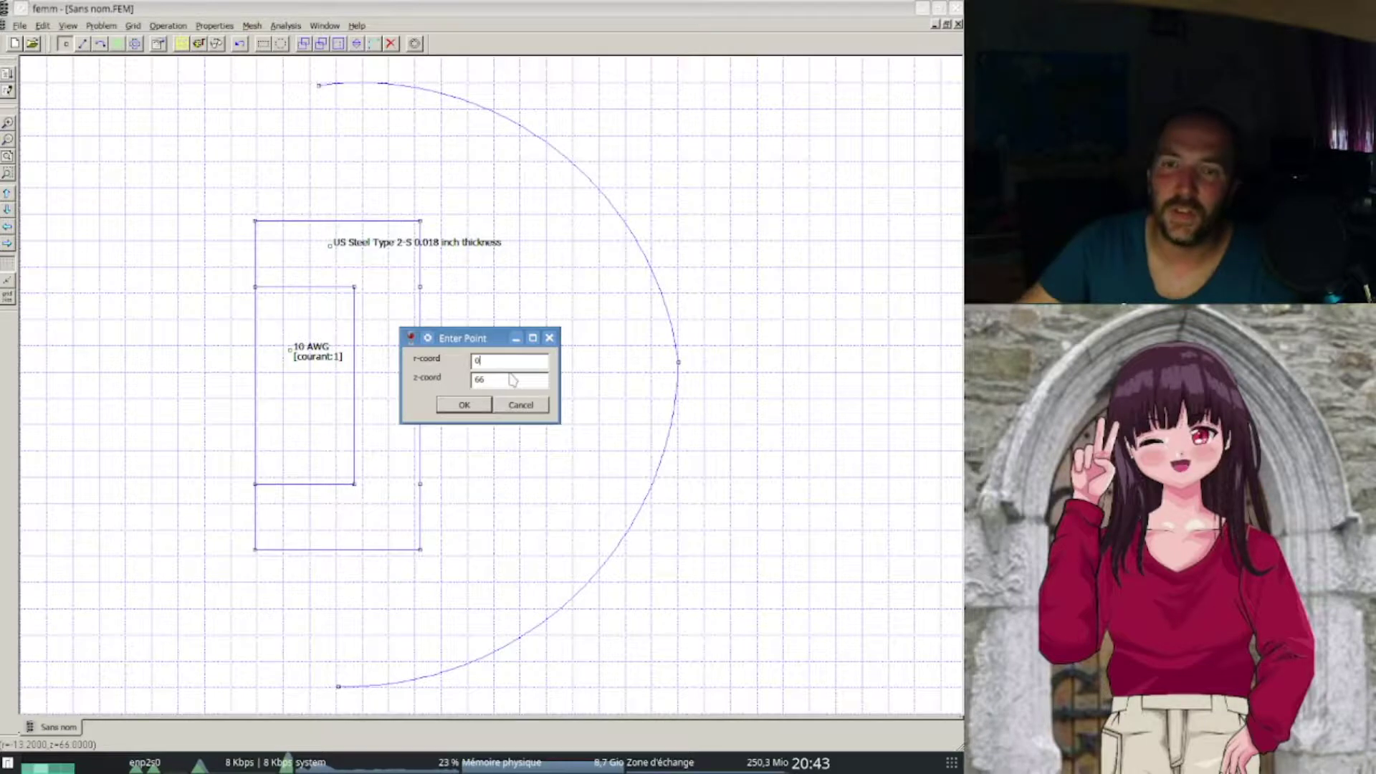
{"action": "type", "text": ".0"}
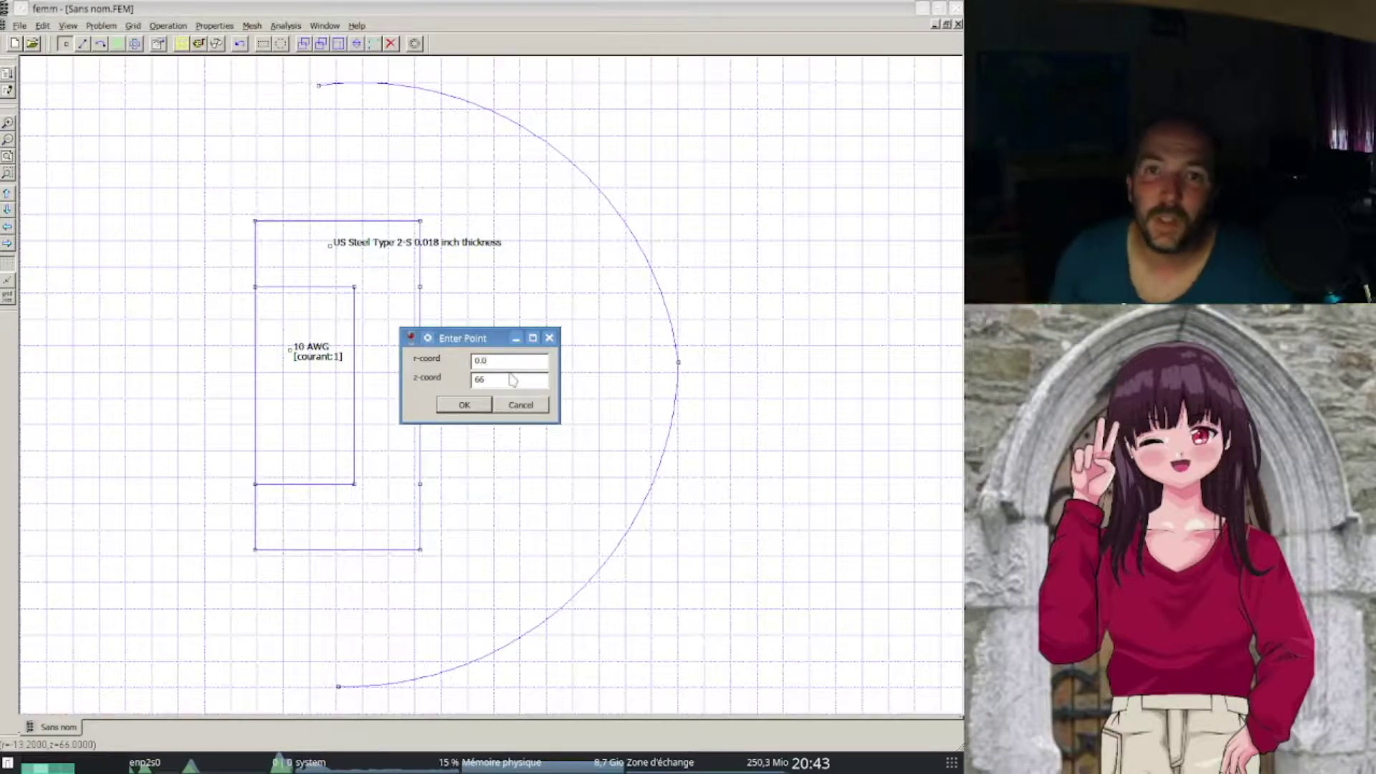
{"action": "left_click_drag", "start_coordinate": [512, 380], "coordinate": [442, 378]}
{"action": "type", "text": "-"}
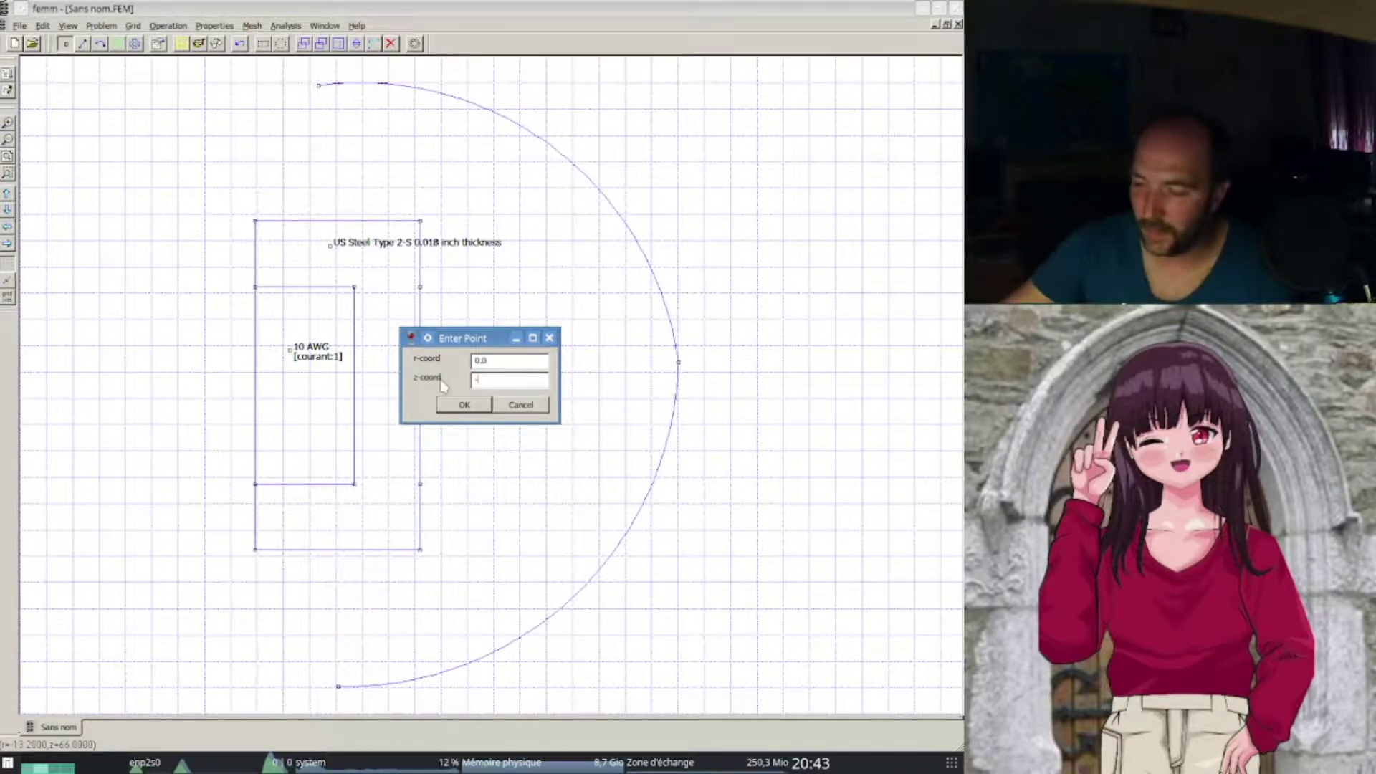
{"action": "type", "text": "20.0"}
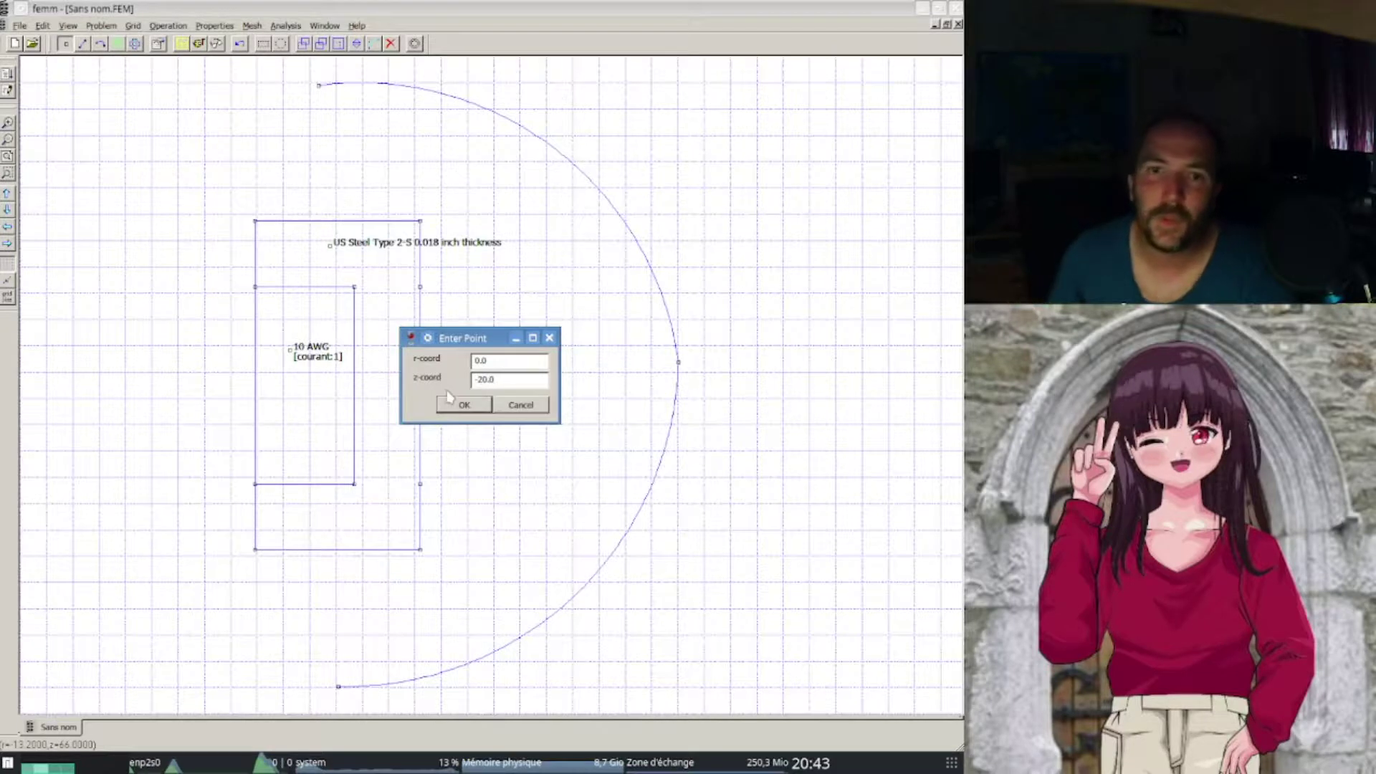
{"action": "left_click", "coordinate": [461, 406]}
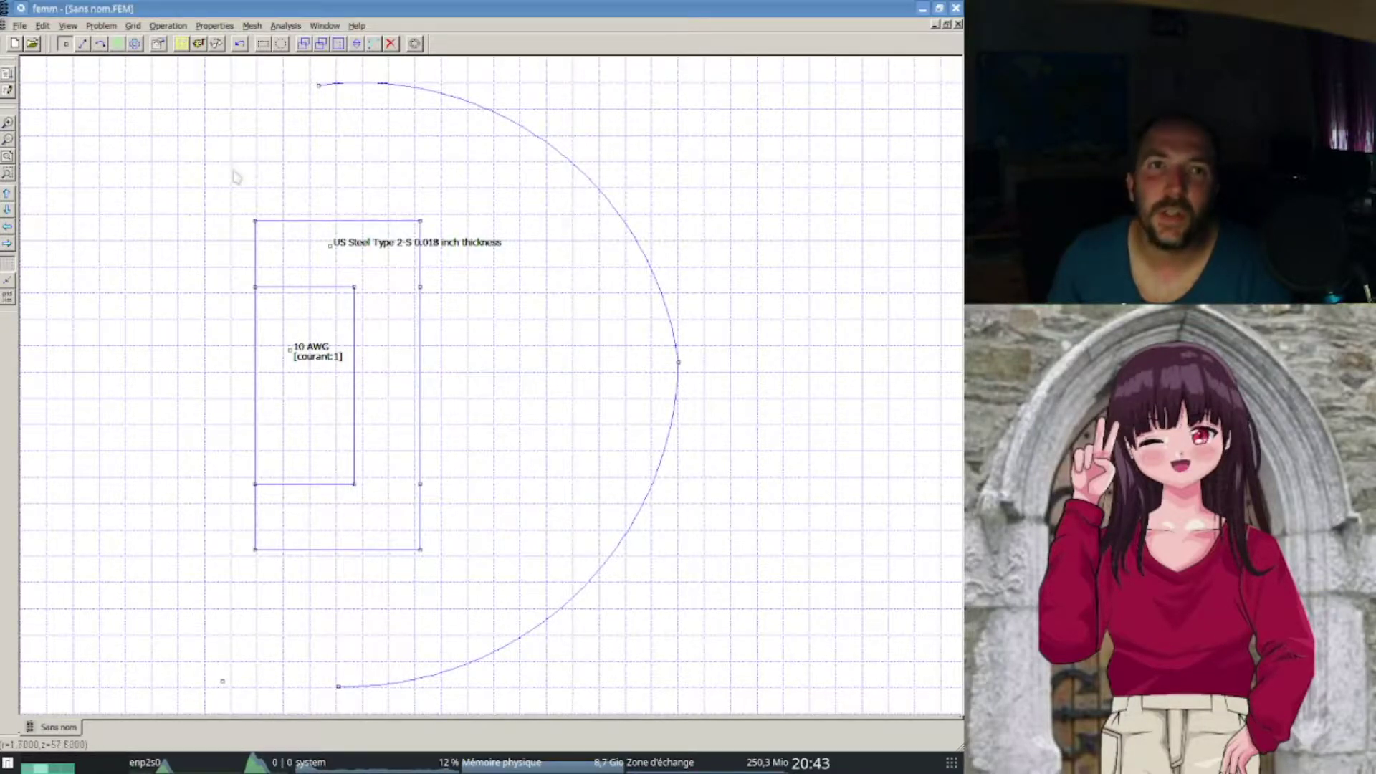
- Add a second node on the symmetry axis at r = 0.0, z = 70
{"action": "key", "text": "Tab"}
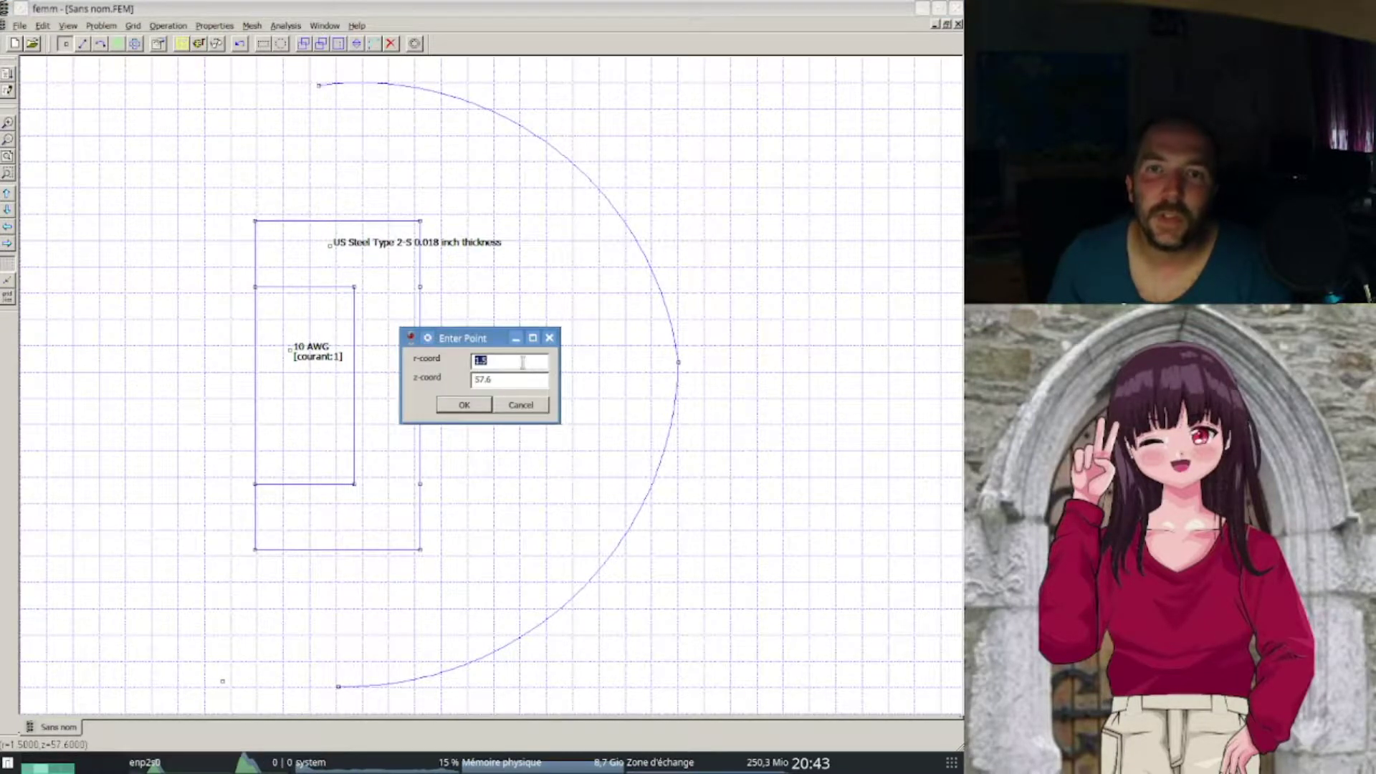
{"action": "type", "text": "0.0"}
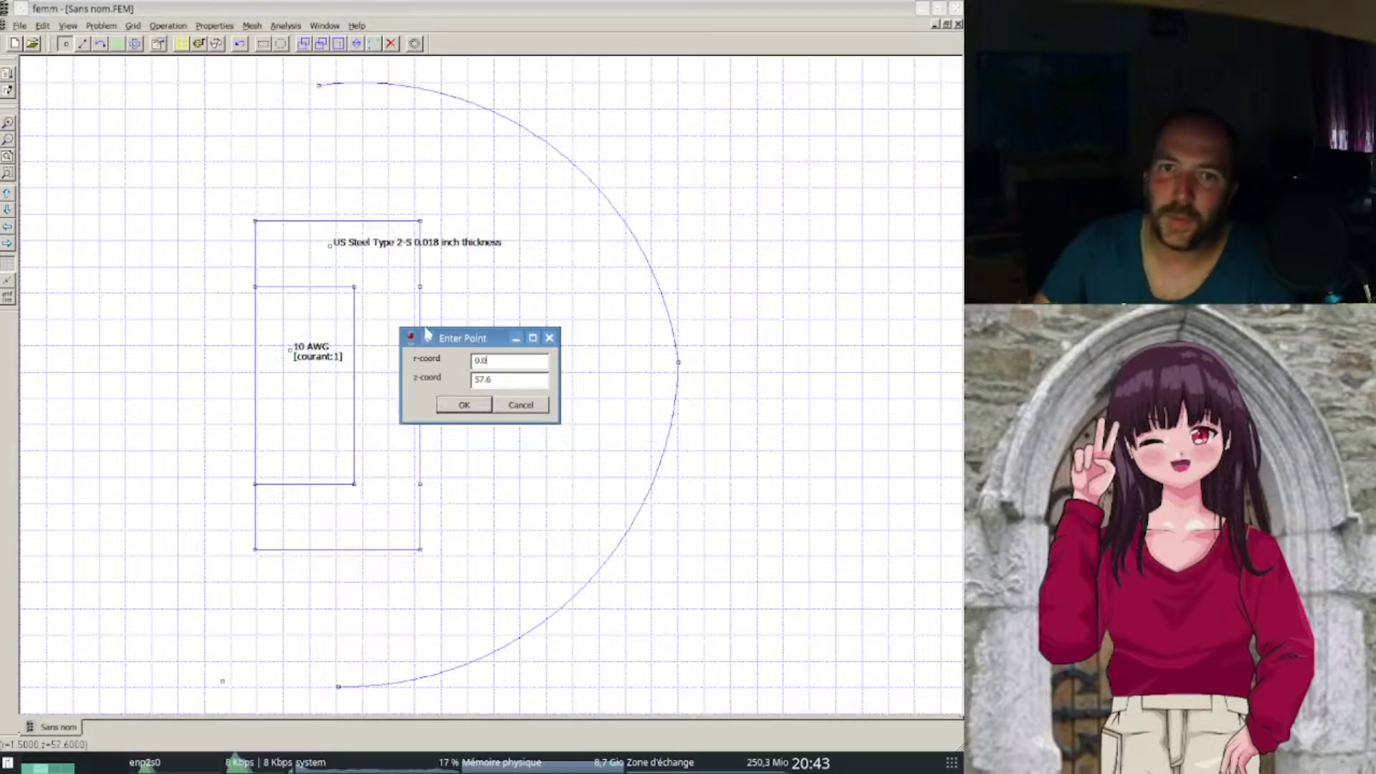
{"action": "key", "text": "Tab"}
{"action": "type", "text": "7"}
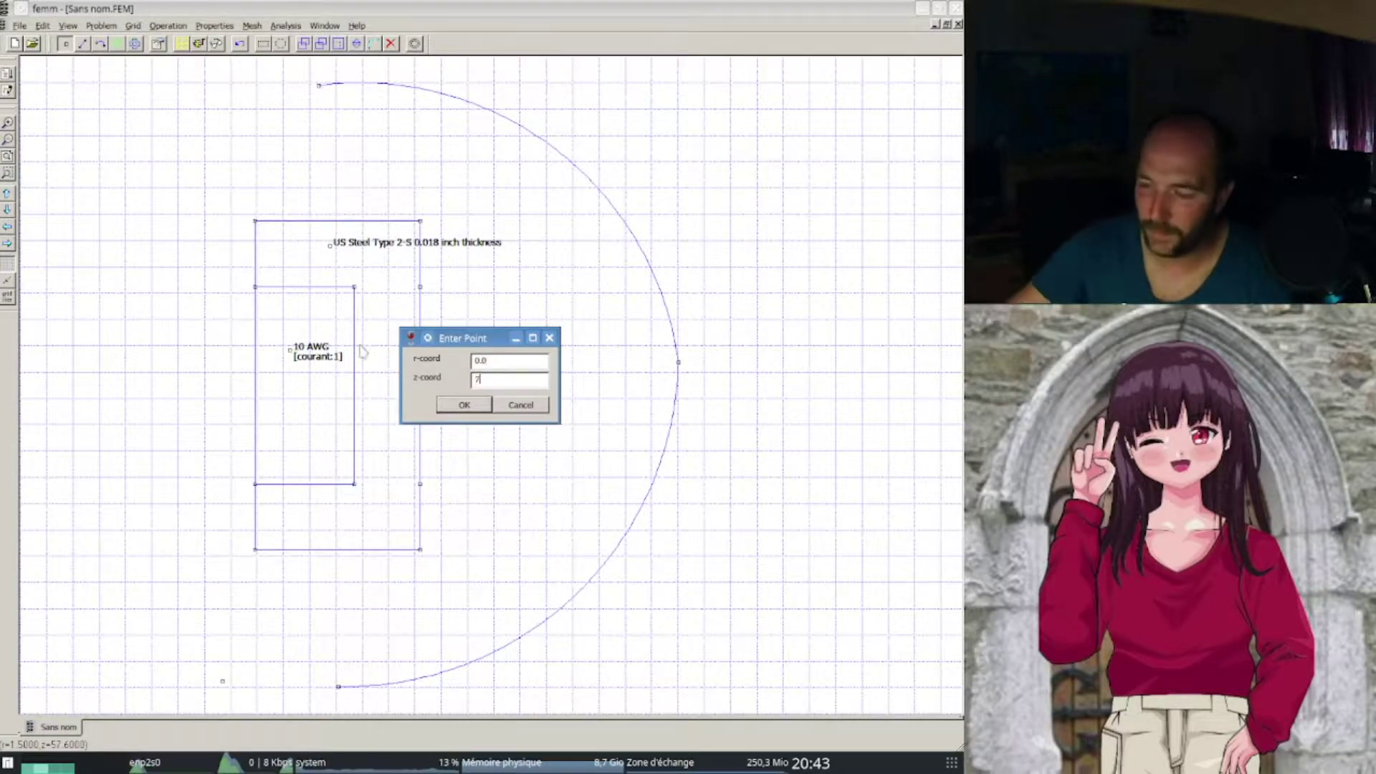
{"action": "type", "text": "0."}
{"action": "left_click", "coordinate": [460, 404]}
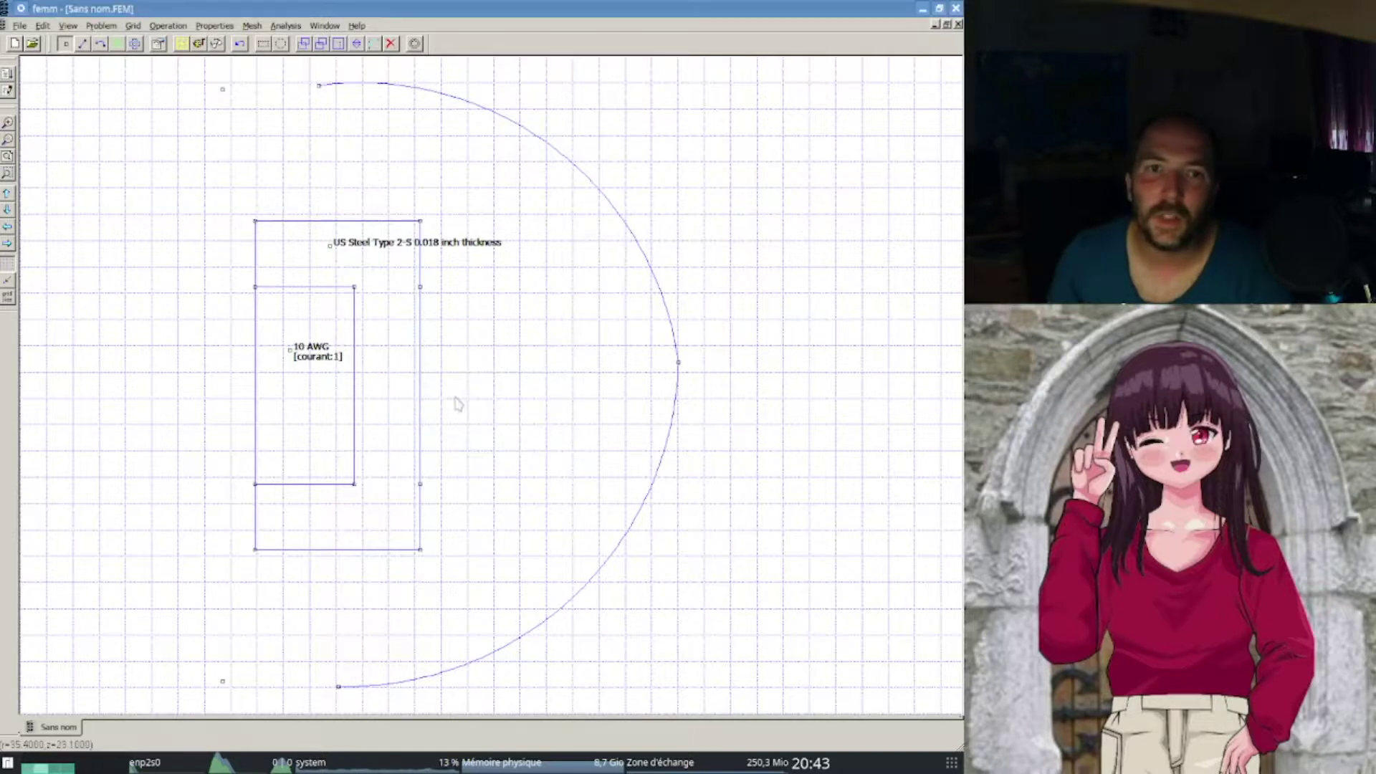
- Draw the vertical axis segment between the two new nodes and join each end to the nearest open arc endpoint with a straight segment
{"action": "left_click", "coordinate": [82, 44]}
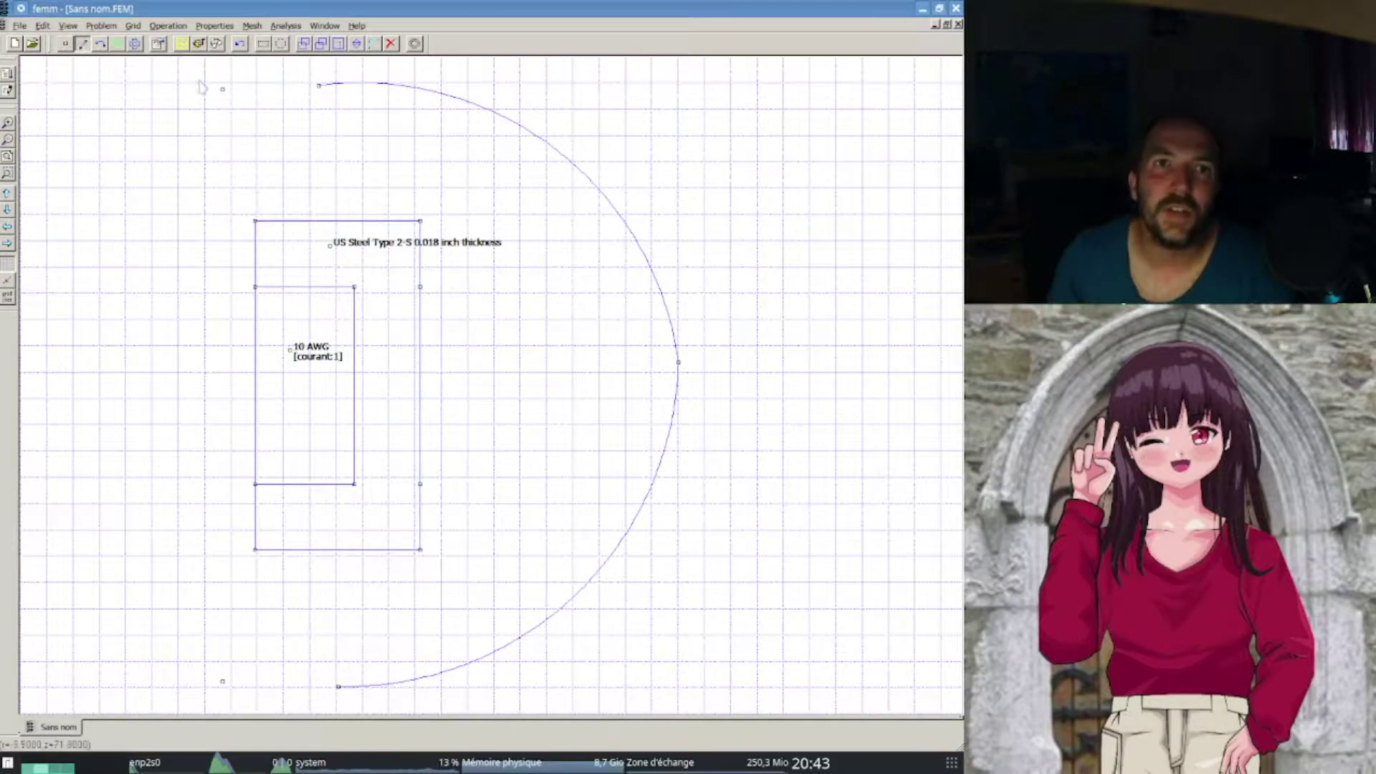
{"action": "left_click", "coordinate": [222, 89]}
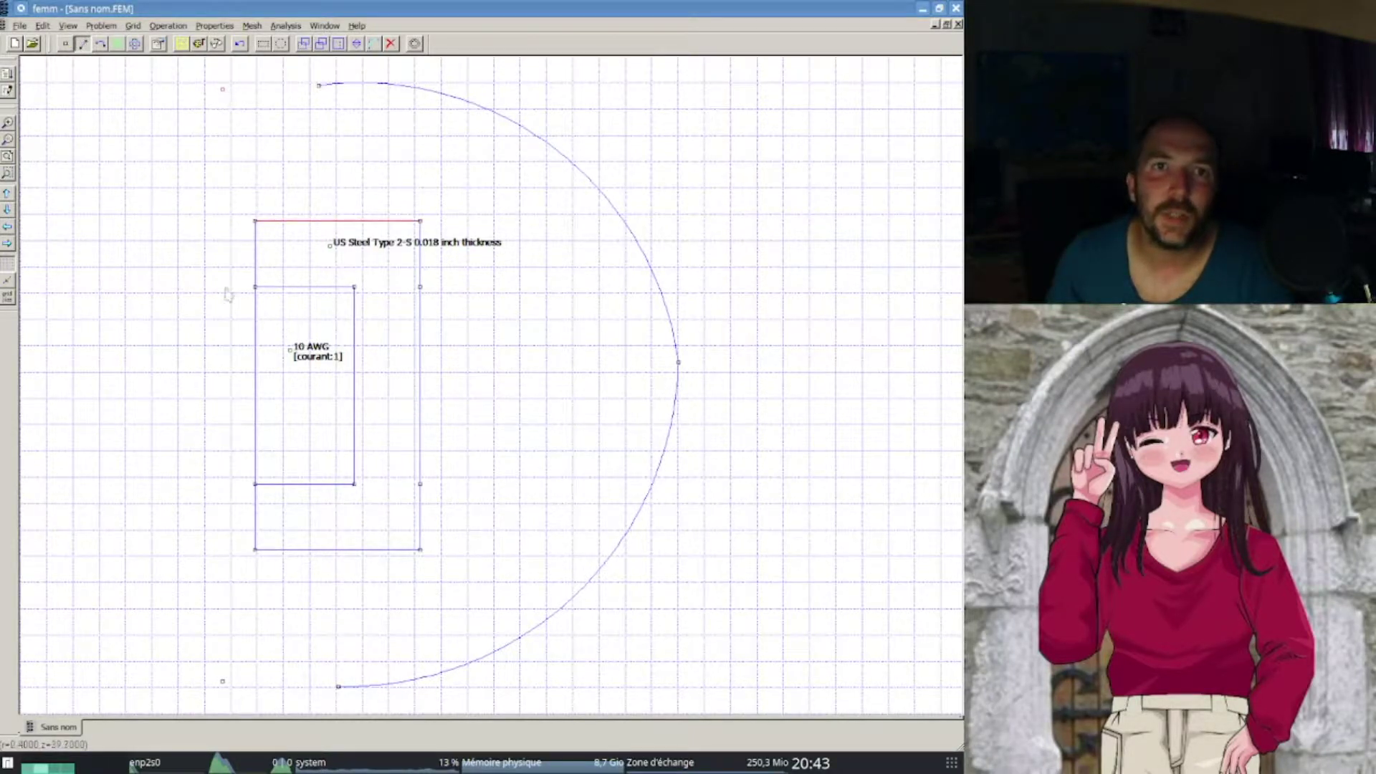
{"action": "left_click", "coordinate": [222, 681]}
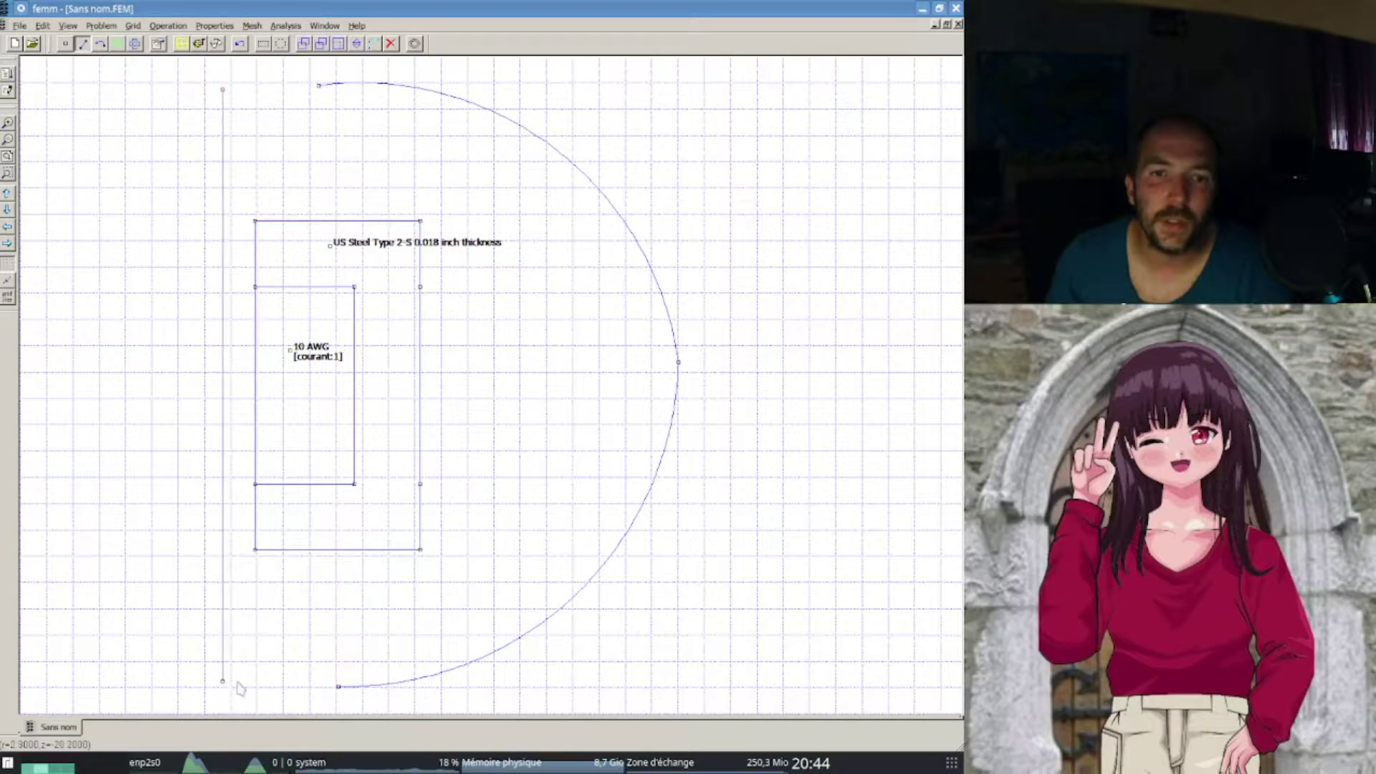
{"action": "left_click", "coordinate": [223, 681]}
{"action": "left_click", "coordinate": [339, 686]}
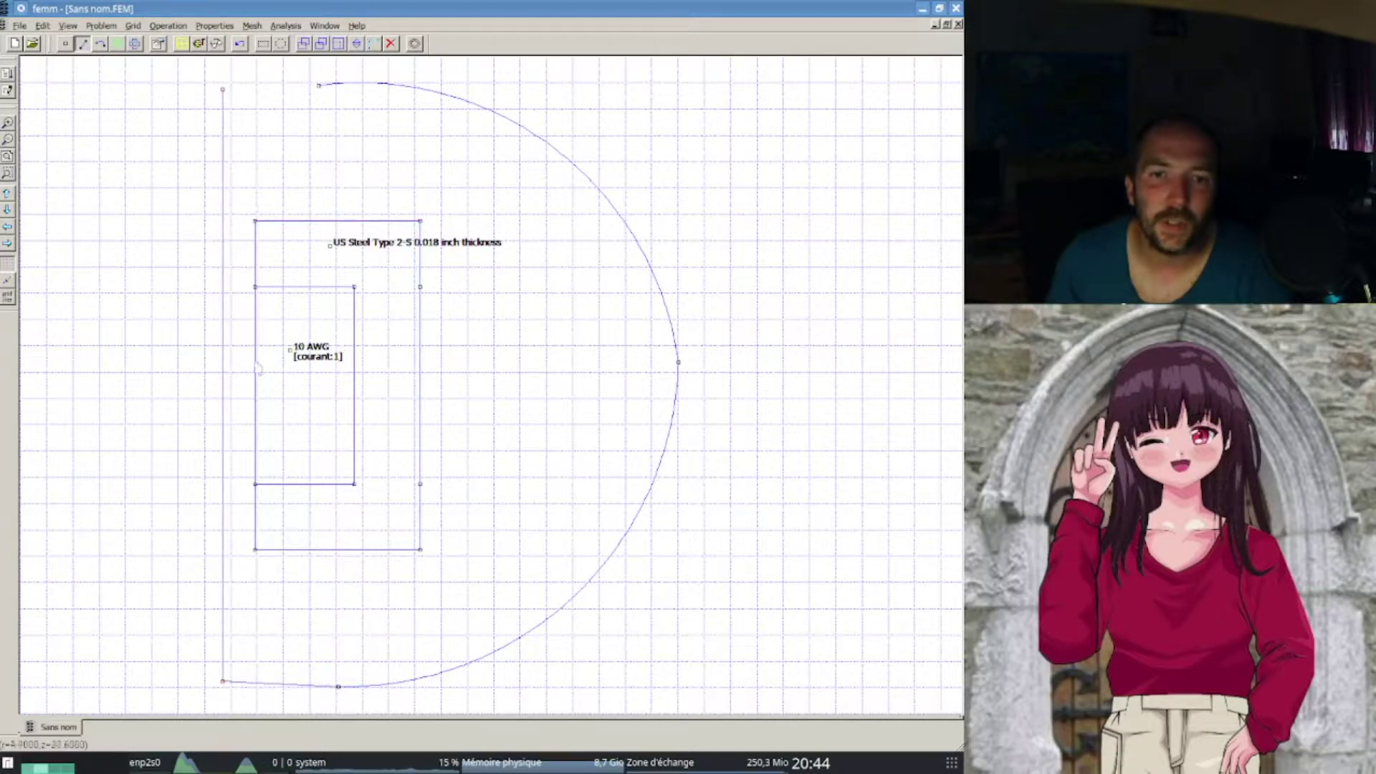
{"action": "left_click", "coordinate": [224, 92]}
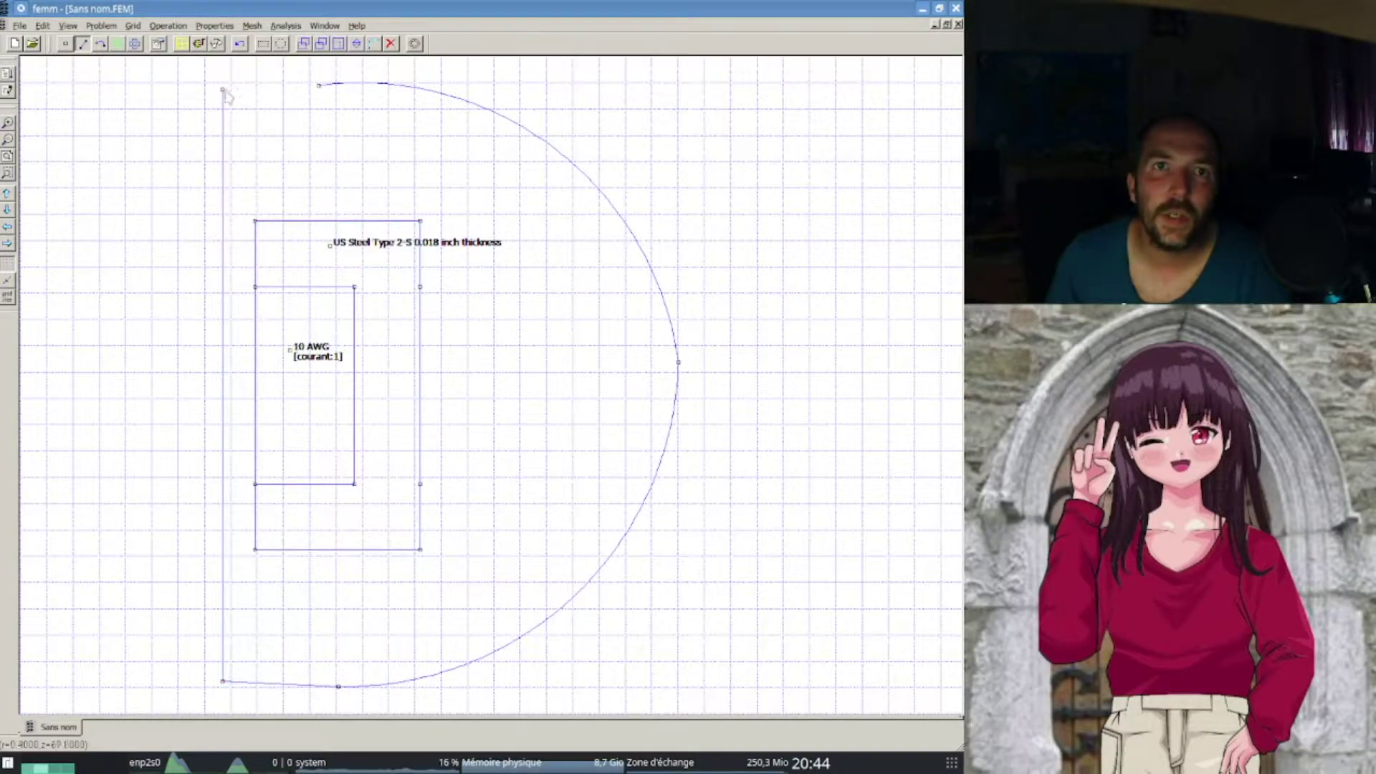
{"action": "left_click", "coordinate": [319, 86]}
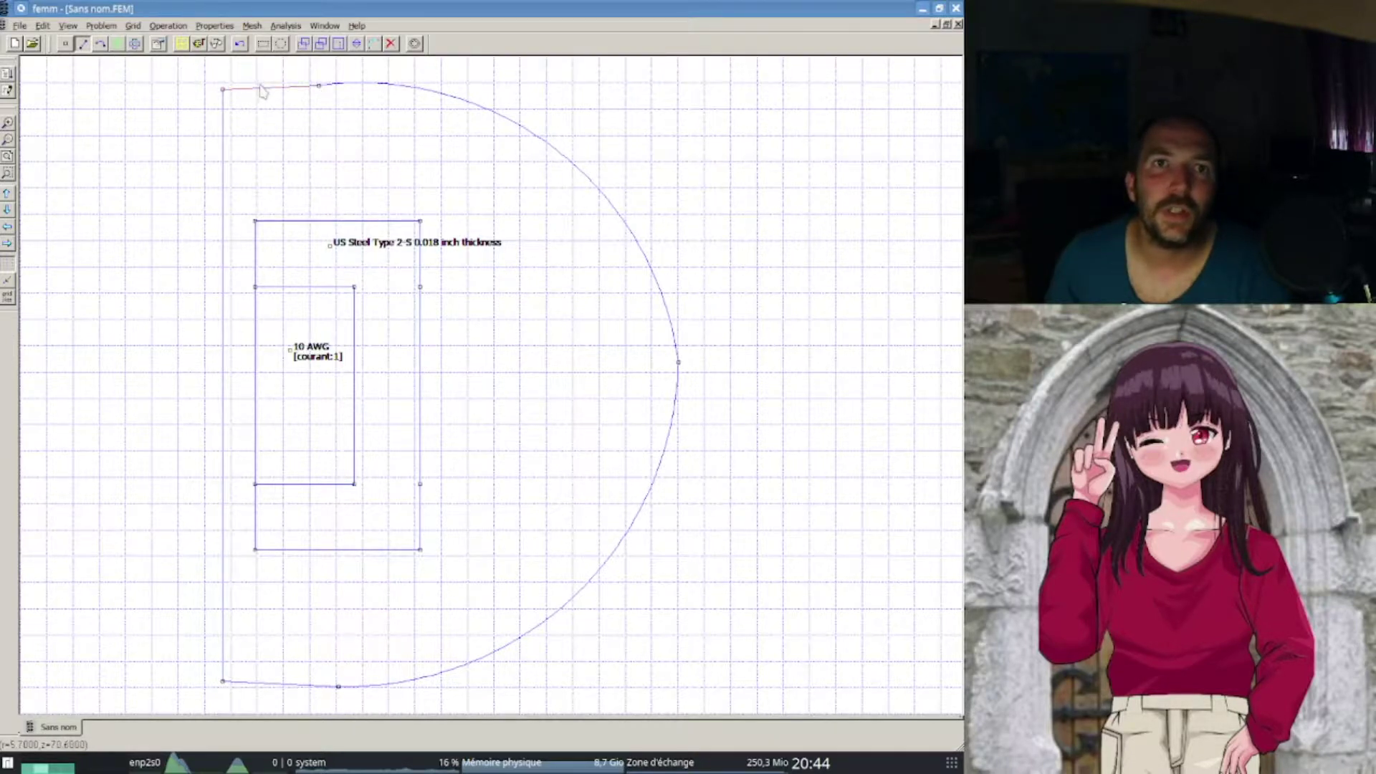
- Assign the exterieur boundary condition to the short upper segment between the axis and the arc
{"action": "key", "text": "space"}
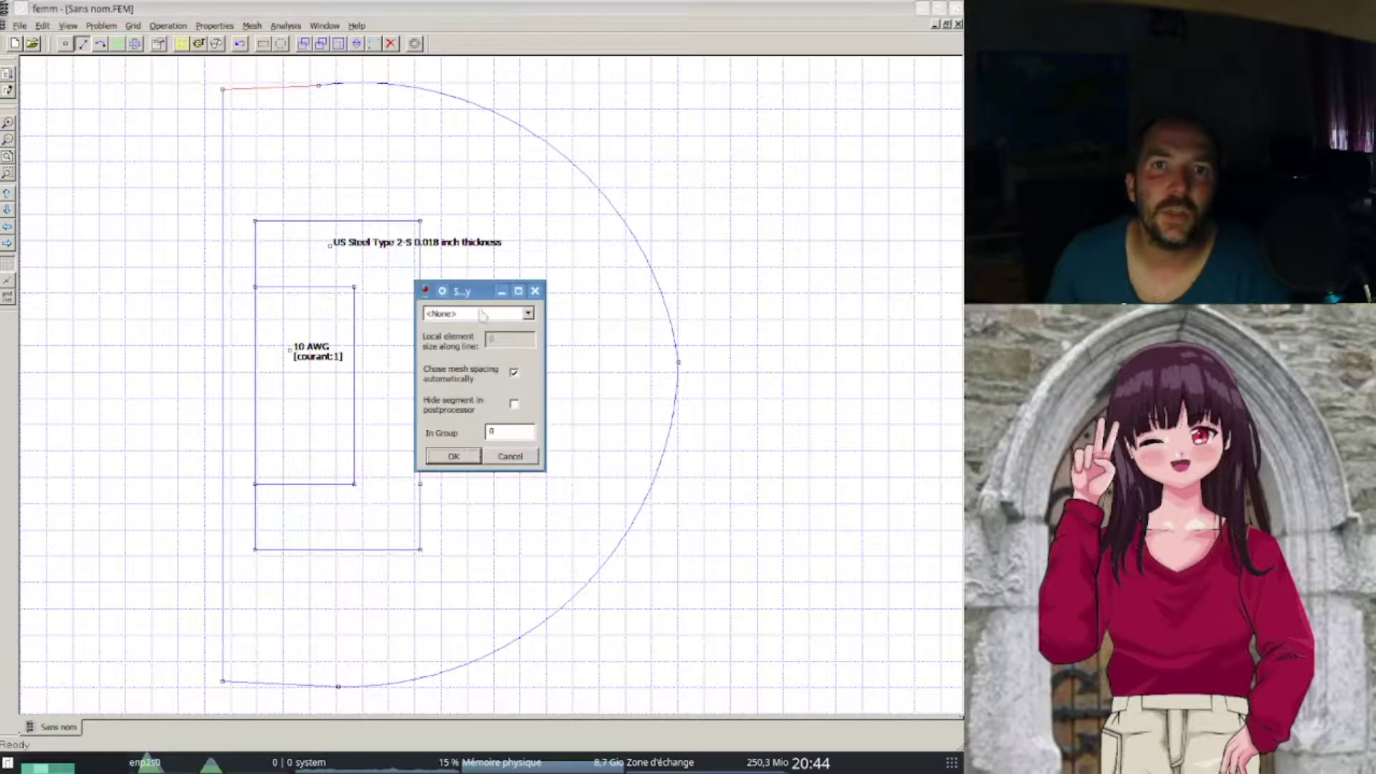
{"action": "left_click", "coordinate": [482, 315]}
{"action": "left_click", "coordinate": [484, 337]}
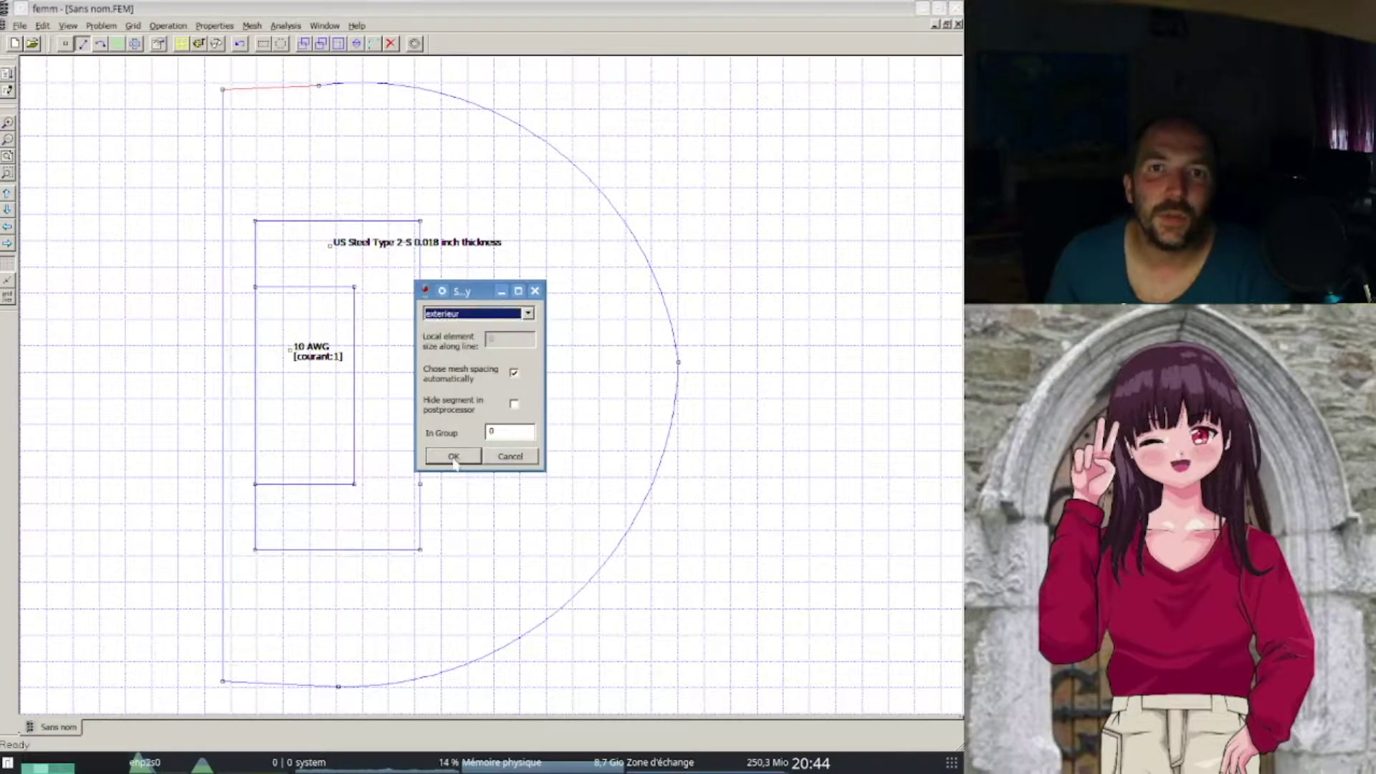
{"action": "left_click", "coordinate": [453, 457]}
- Set the boundary condition of the vertical axis segment to <None>
{"action": "left_click", "coordinate": [223, 170]}
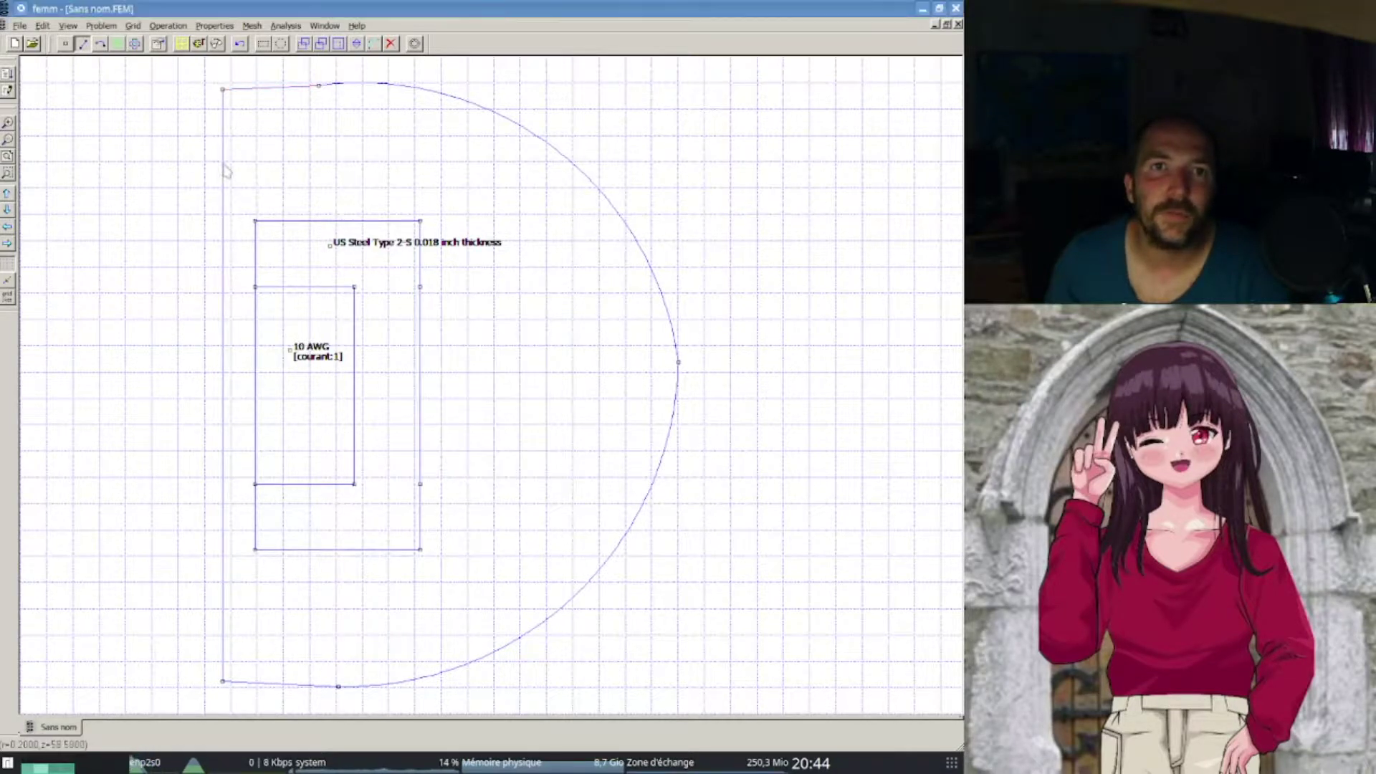
{"action": "left_click", "coordinate": [155, 47]}
{"action": "left_click", "coordinate": [466, 315]}
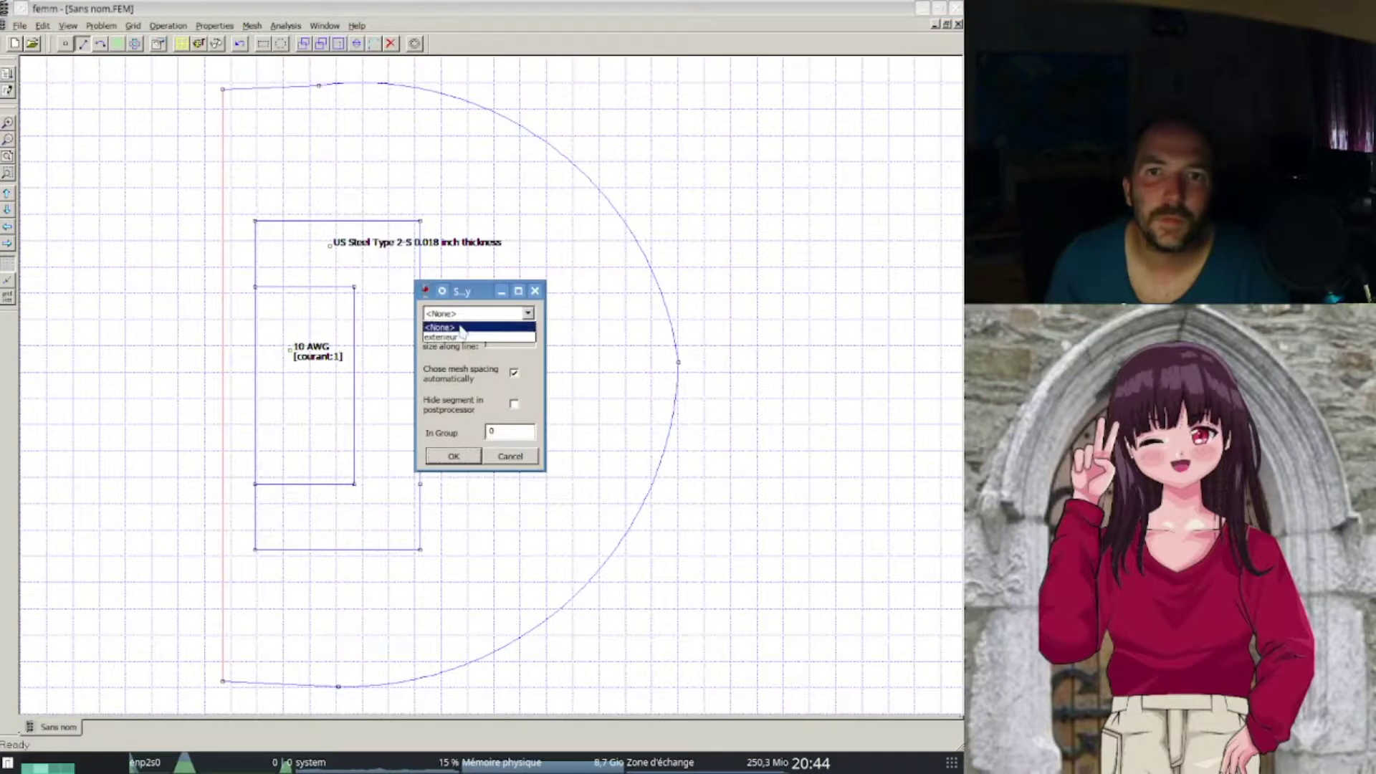
{"action": "left_click", "coordinate": [461, 327]}
{"action": "left_click", "coordinate": [454, 456]}
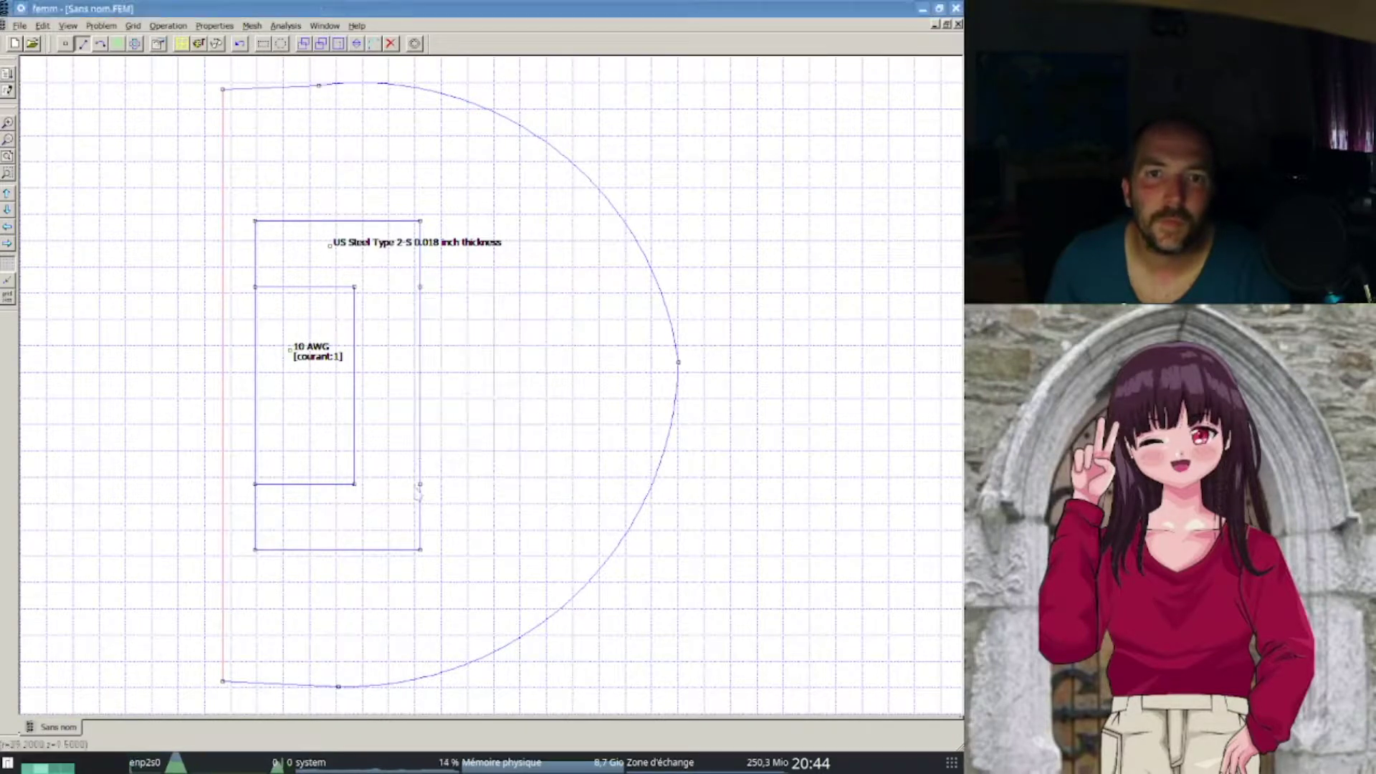
- Assign the exterieur boundary condition to the short lower segment between the axis and the arc
{"action": "left_click", "coordinate": [267, 685]}
{"action": "left_click", "coordinate": [154, 48]}
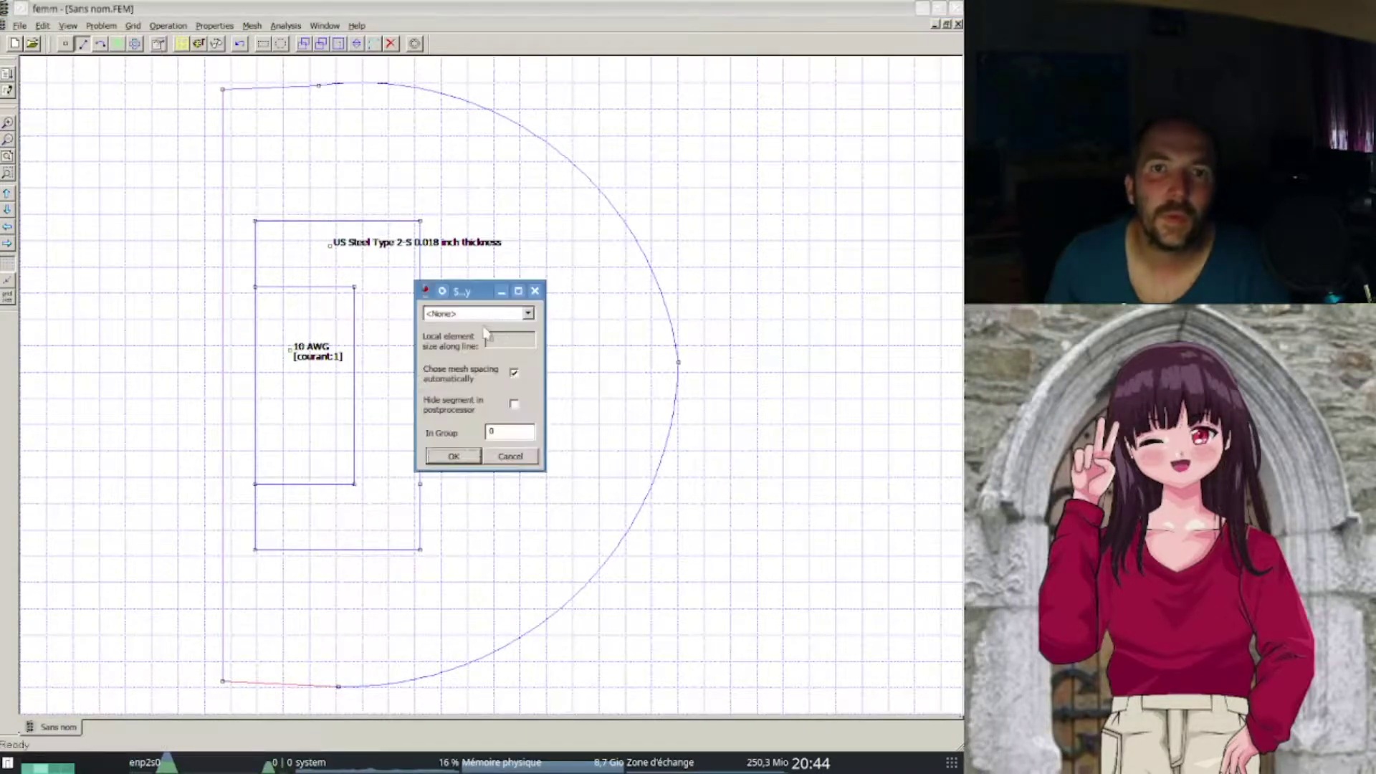
{"action": "left_click", "coordinate": [481, 314]}
{"action": "left_click", "coordinate": [468, 337]}
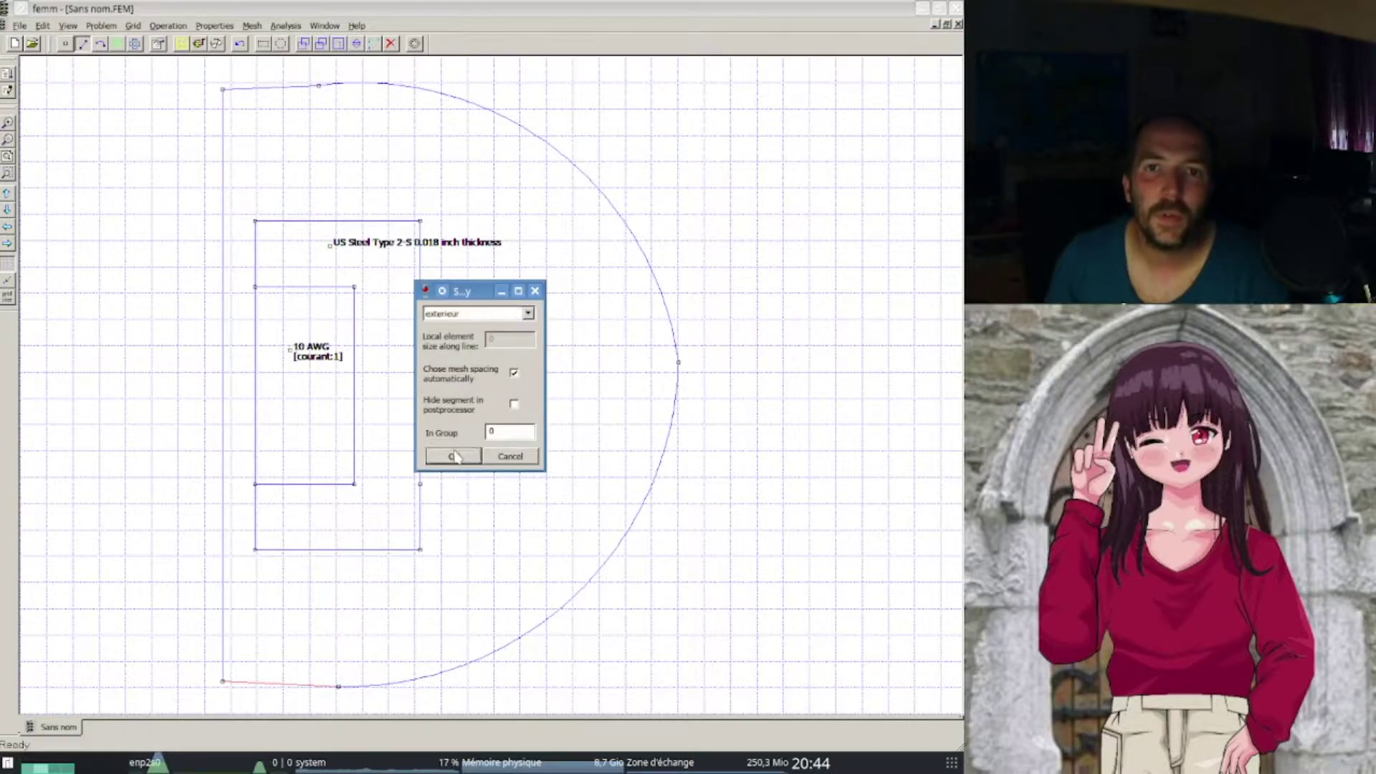
{"action": "left_click", "coordinate": [454, 457]}
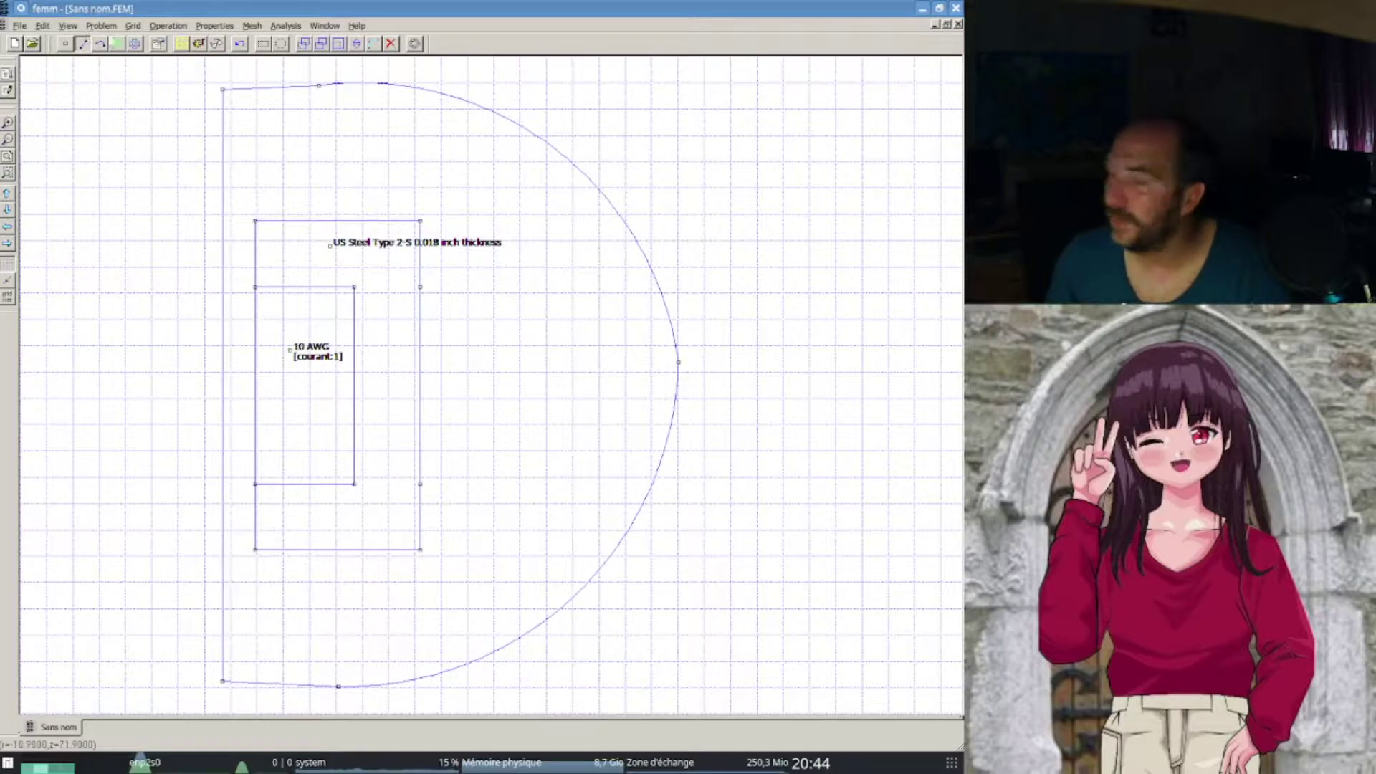
- Generate the mesh of the closed axisymmetric domain
{"action": "left_click", "coordinate": [184, 44]}
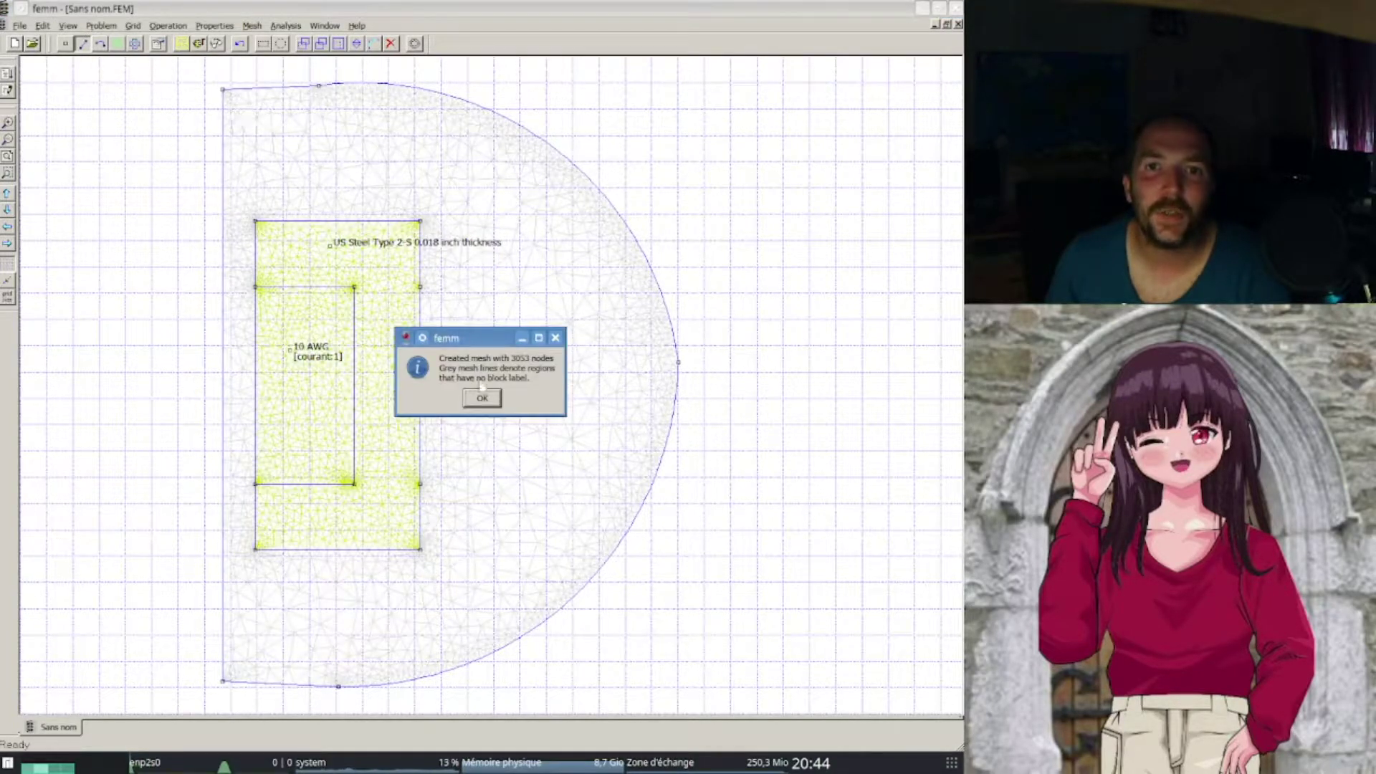
{"action": "left_click", "coordinate": [483, 398]}
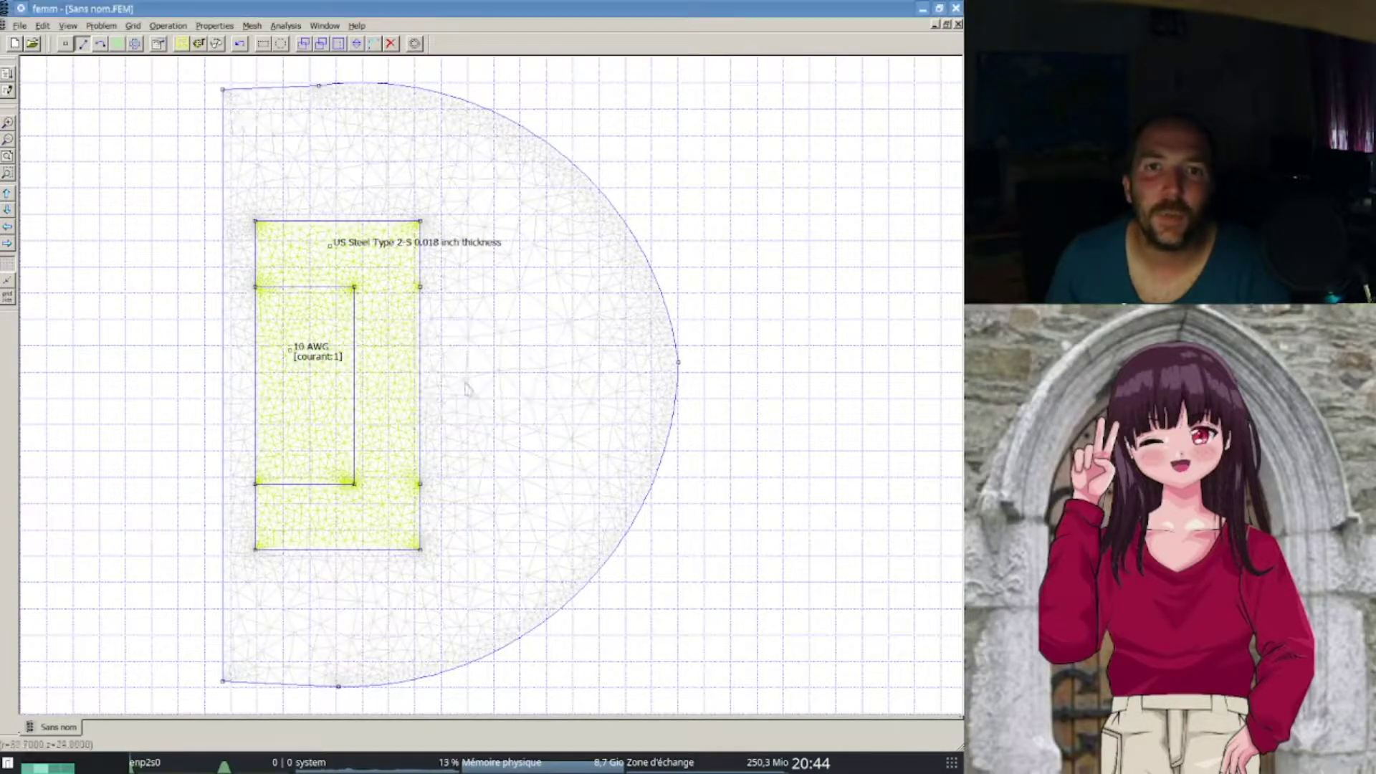
- Add a block label in the region surrounding the core, above its upper edge, and set its block type to Air
{"action": "left_click", "coordinate": [123, 45]}
{"action": "left_click", "coordinate": [298, 142]}
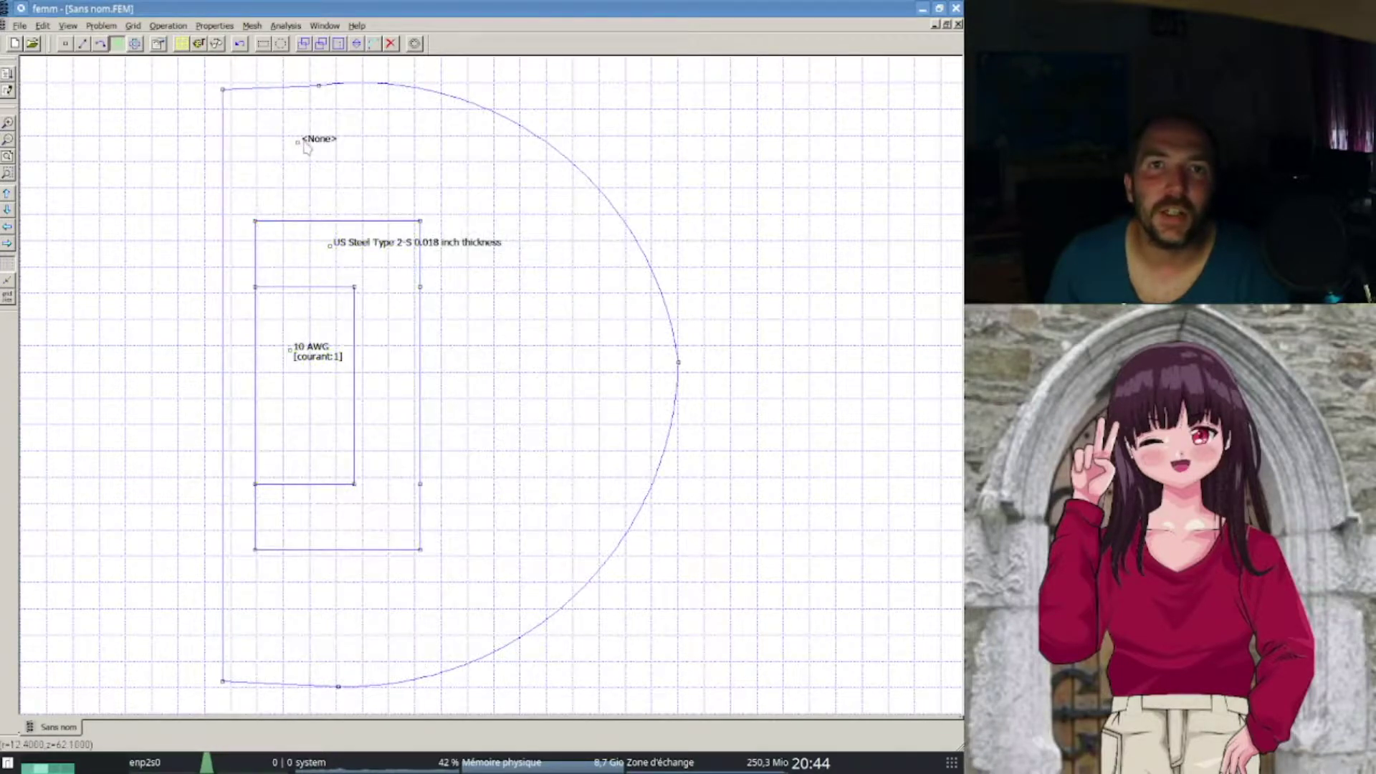
{"action": "right_click", "coordinate": [305, 147]}
{"action": "key", "text": "space"}
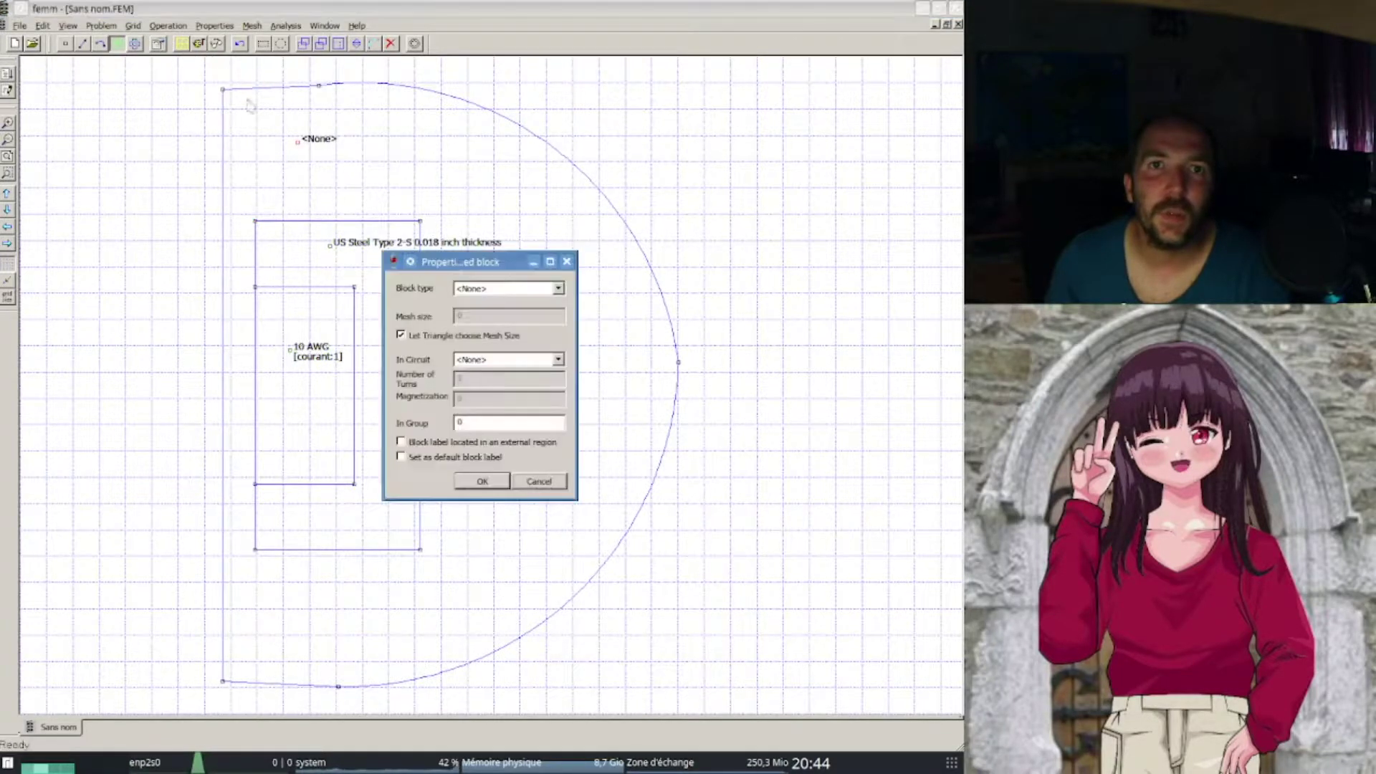
{"action": "left_click", "coordinate": [512, 288]}
{"action": "left_click", "coordinate": [497, 342]}
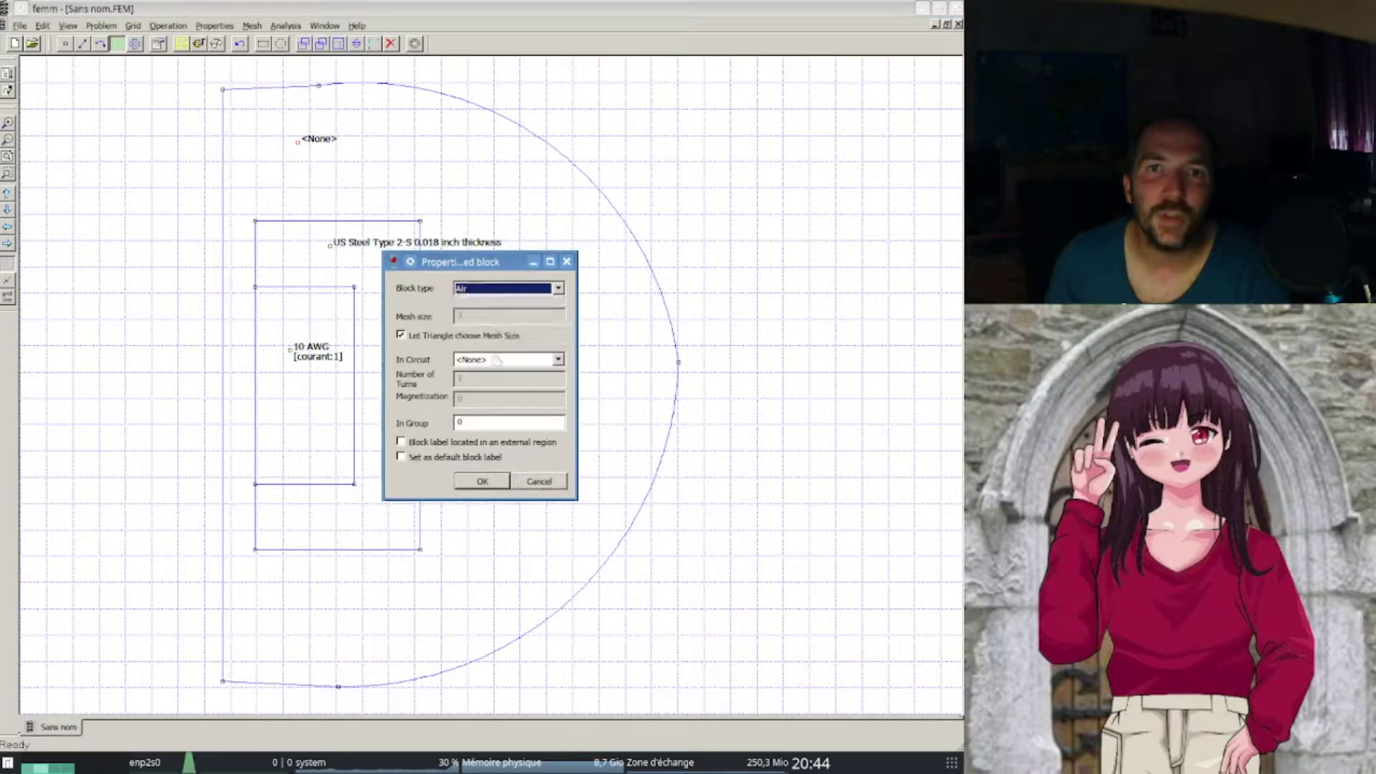
{"action": "left_click", "coordinate": [481, 482]}
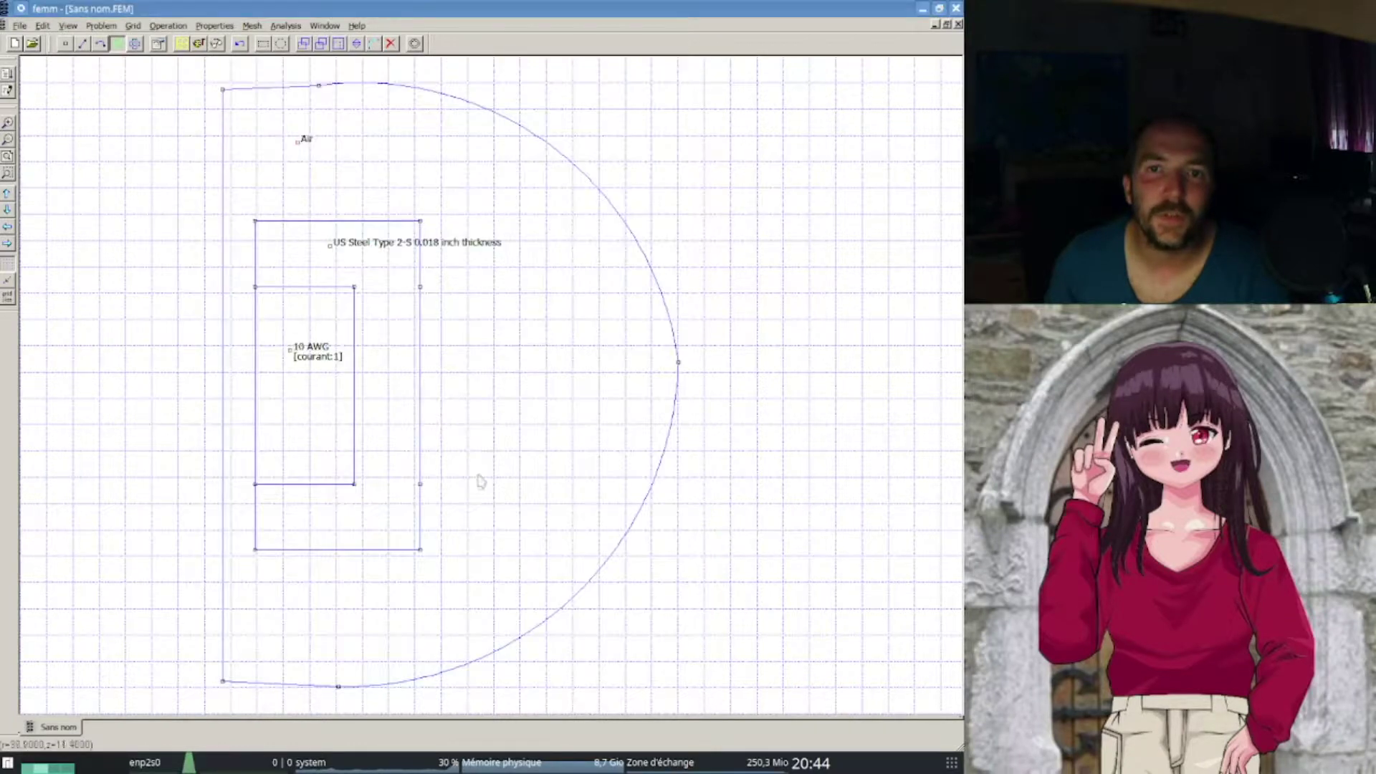
- Regenerate the mesh with the surrounding air region included
{"action": "left_click", "coordinate": [181, 45]}
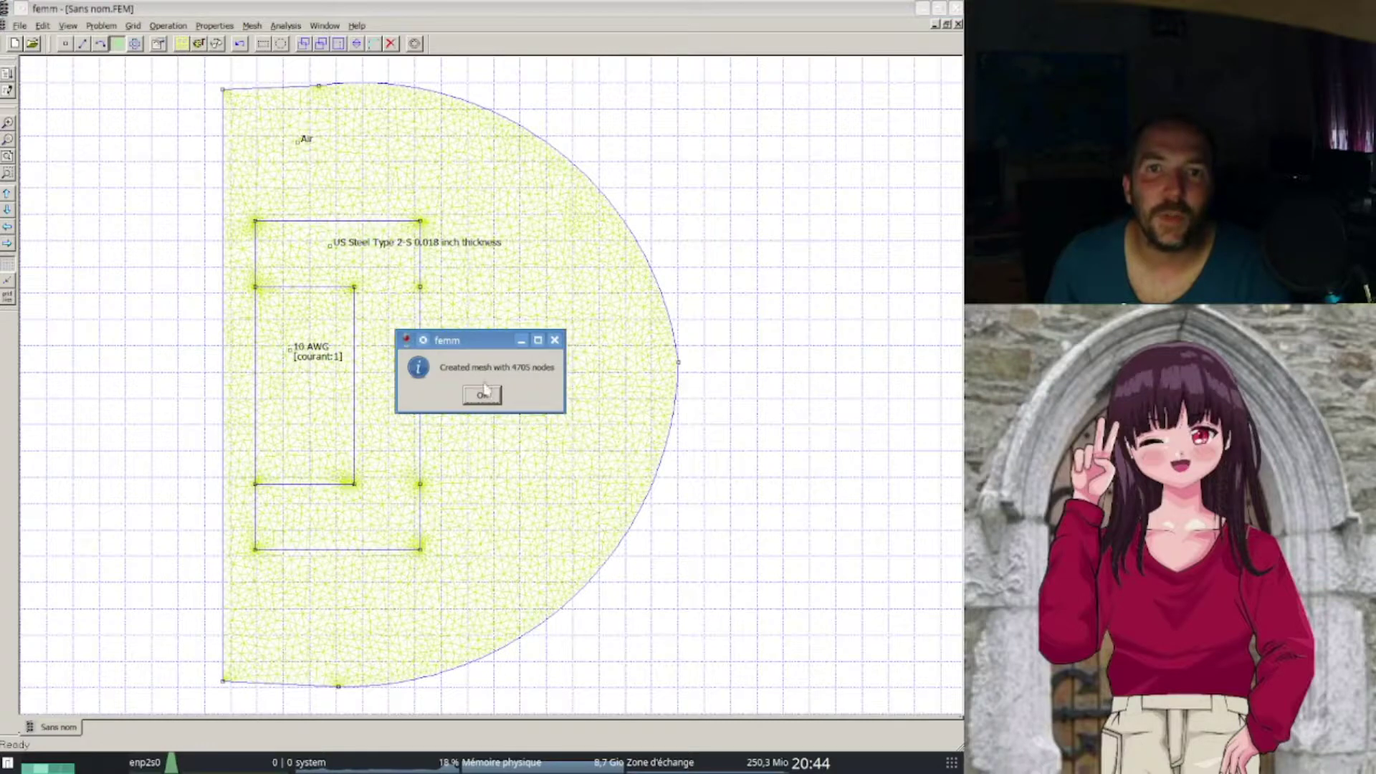
{"action": "left_click", "coordinate": [482, 394]}
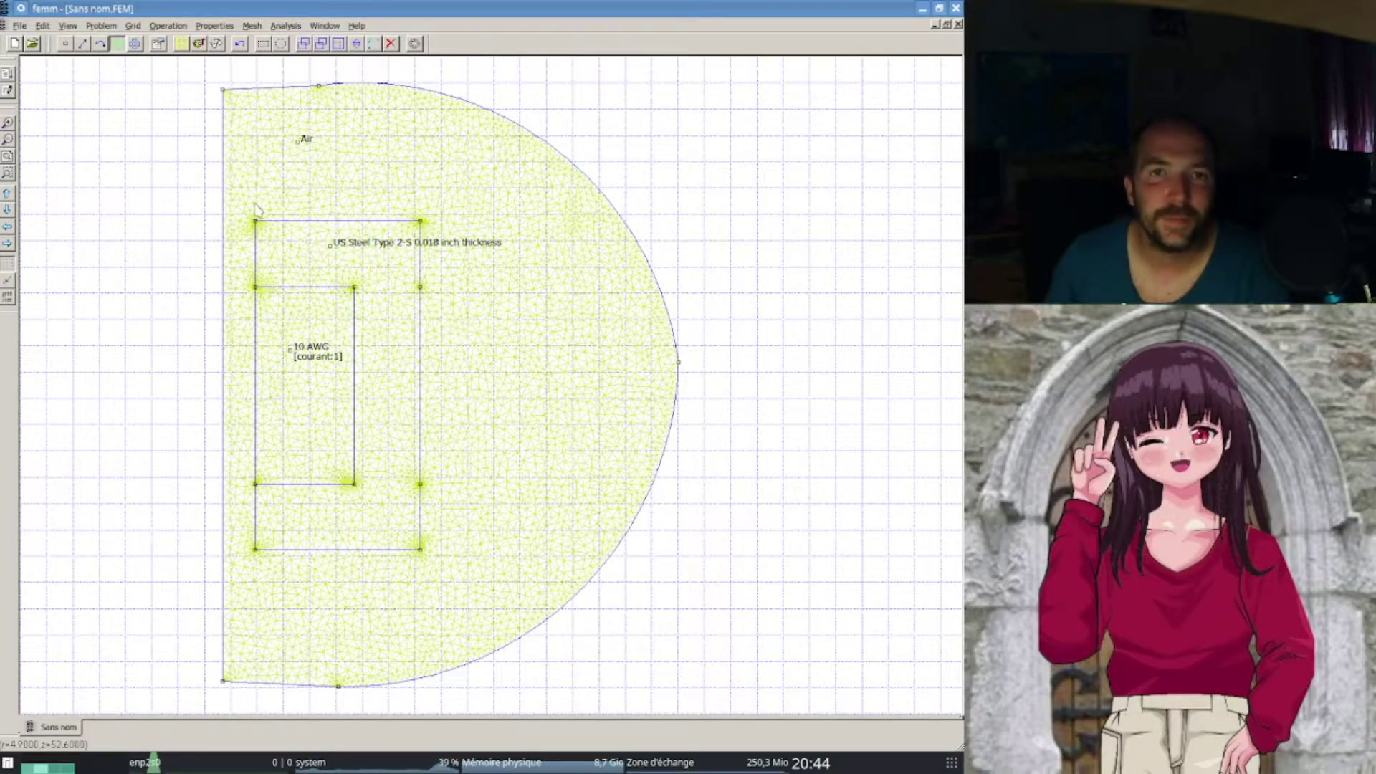
- View the existing solution's flux lines and close the solution to return to the model
{"action": "left_click", "coordinate": [217, 44]}
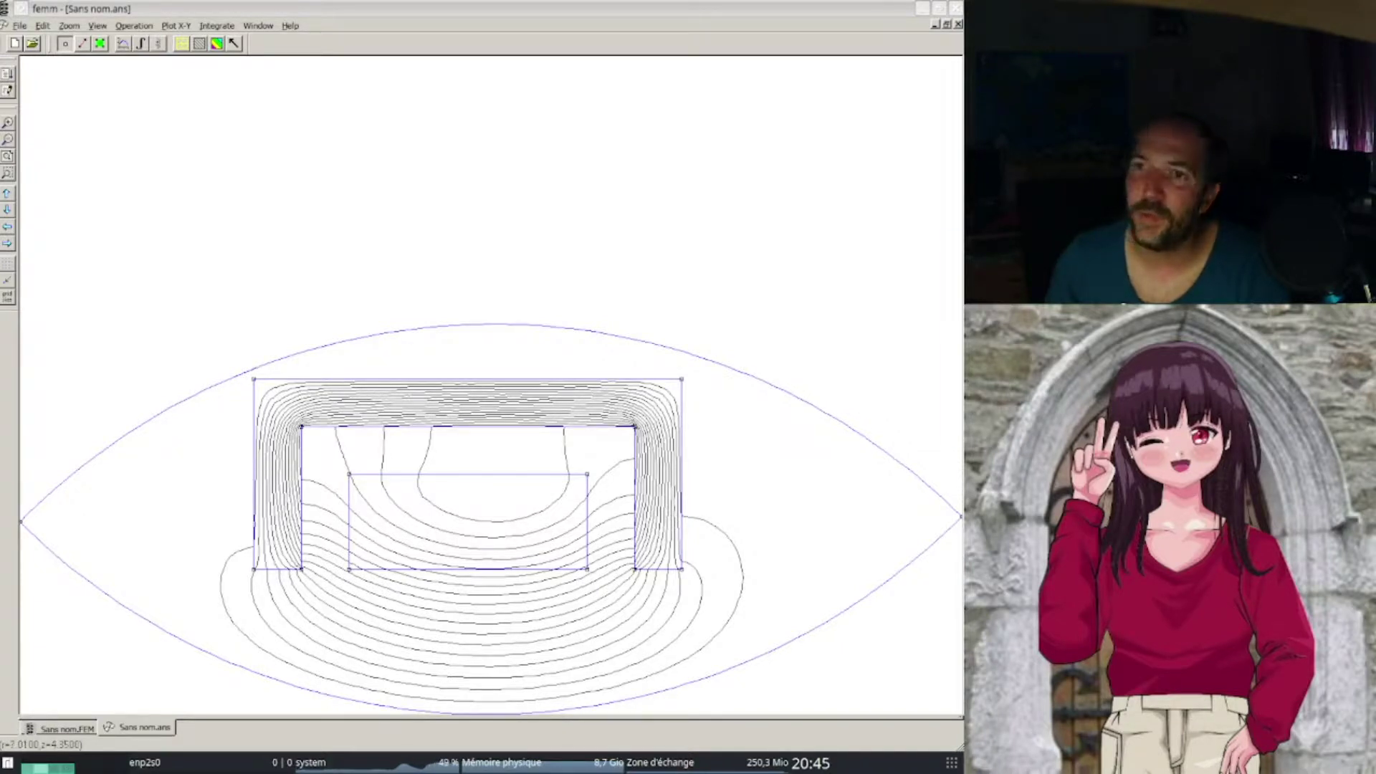
{"action": "left_click", "coordinate": [478, 470]}
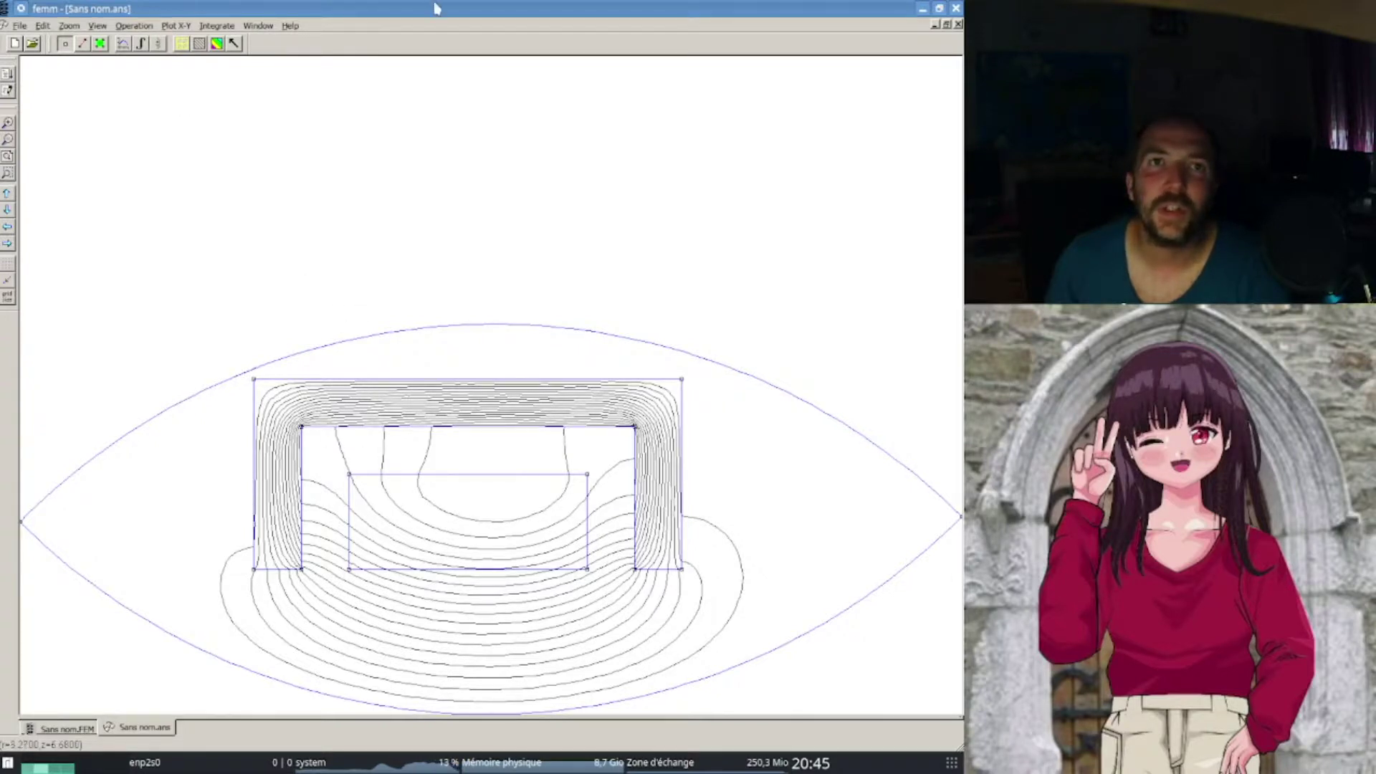
{"action": "left_click", "coordinate": [957, 24]}
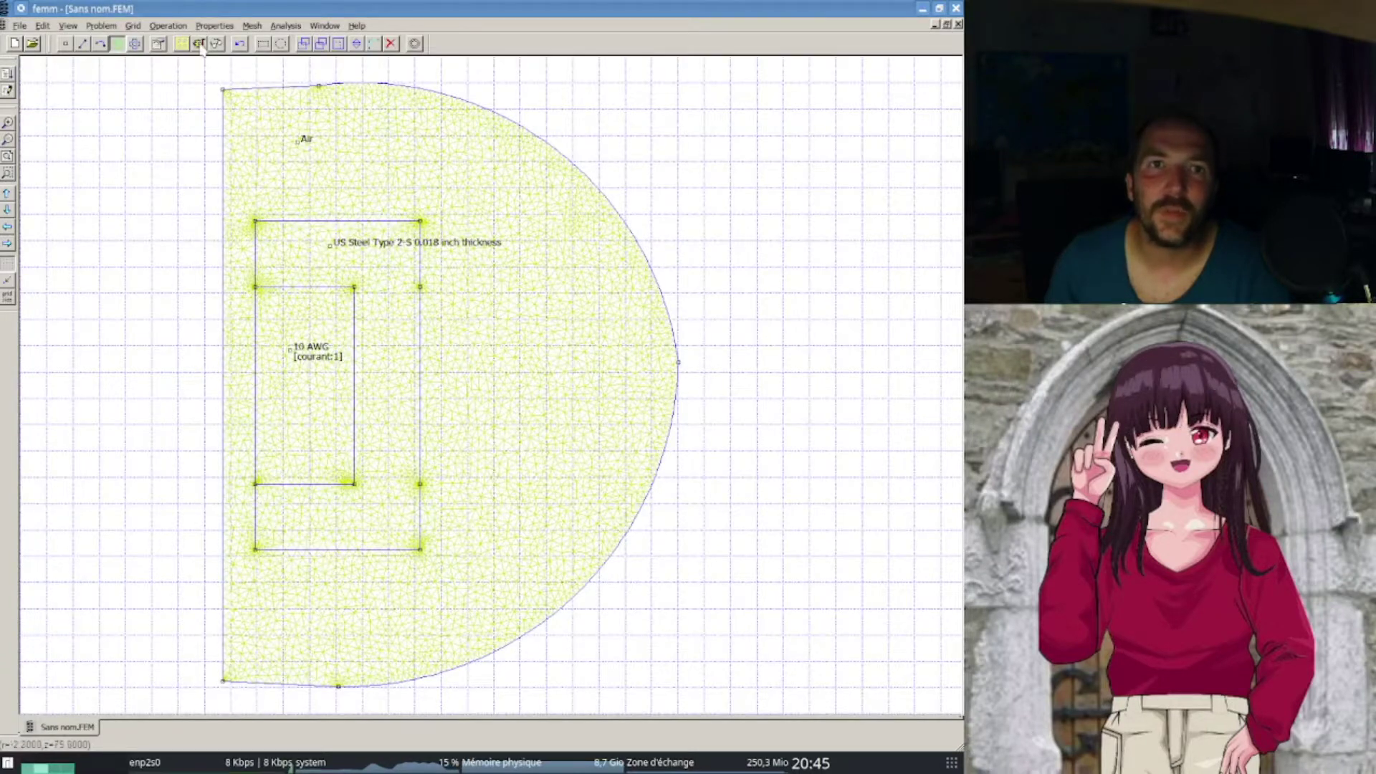
- Check the problem definition settings, including the problem type, and accept them as they are
{"action": "left_click", "coordinate": [101, 26]}
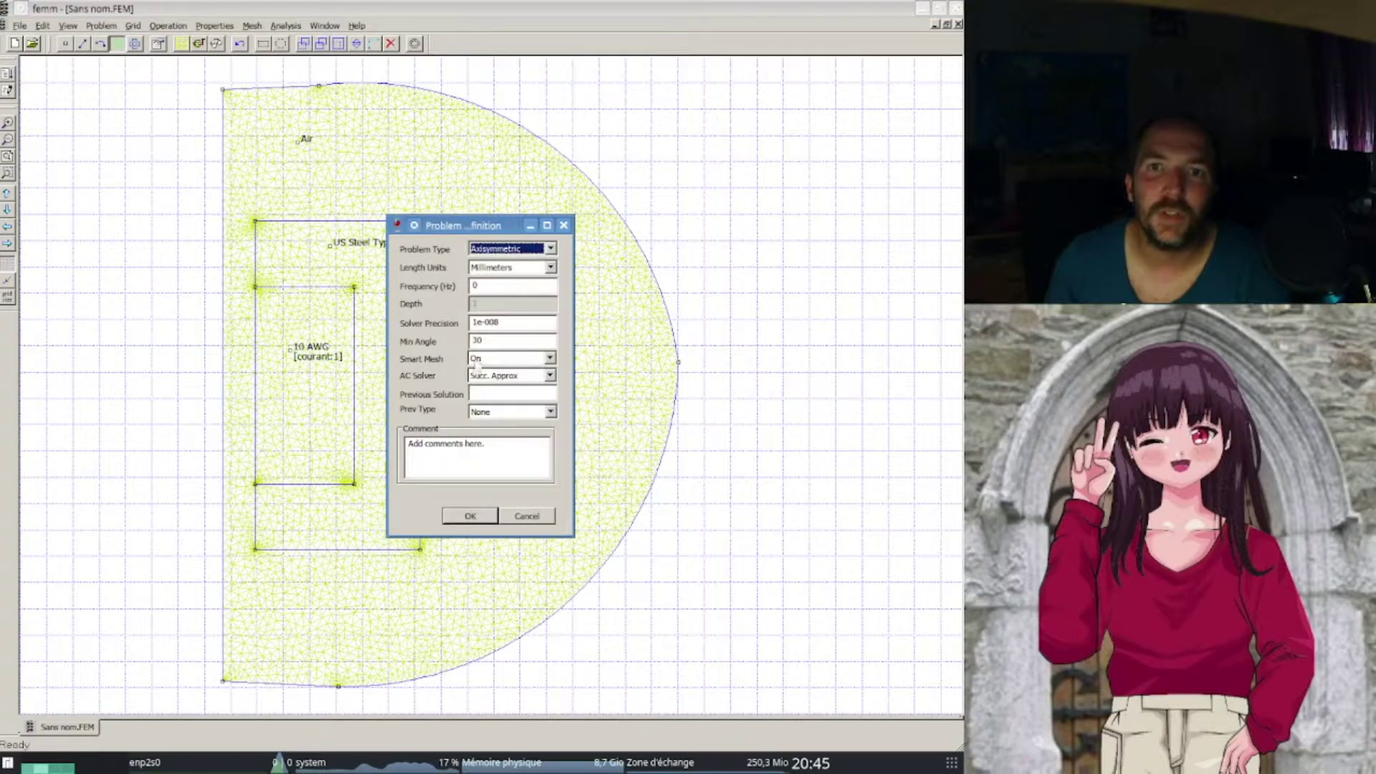
{"action": "left_click", "coordinate": [479, 513]}
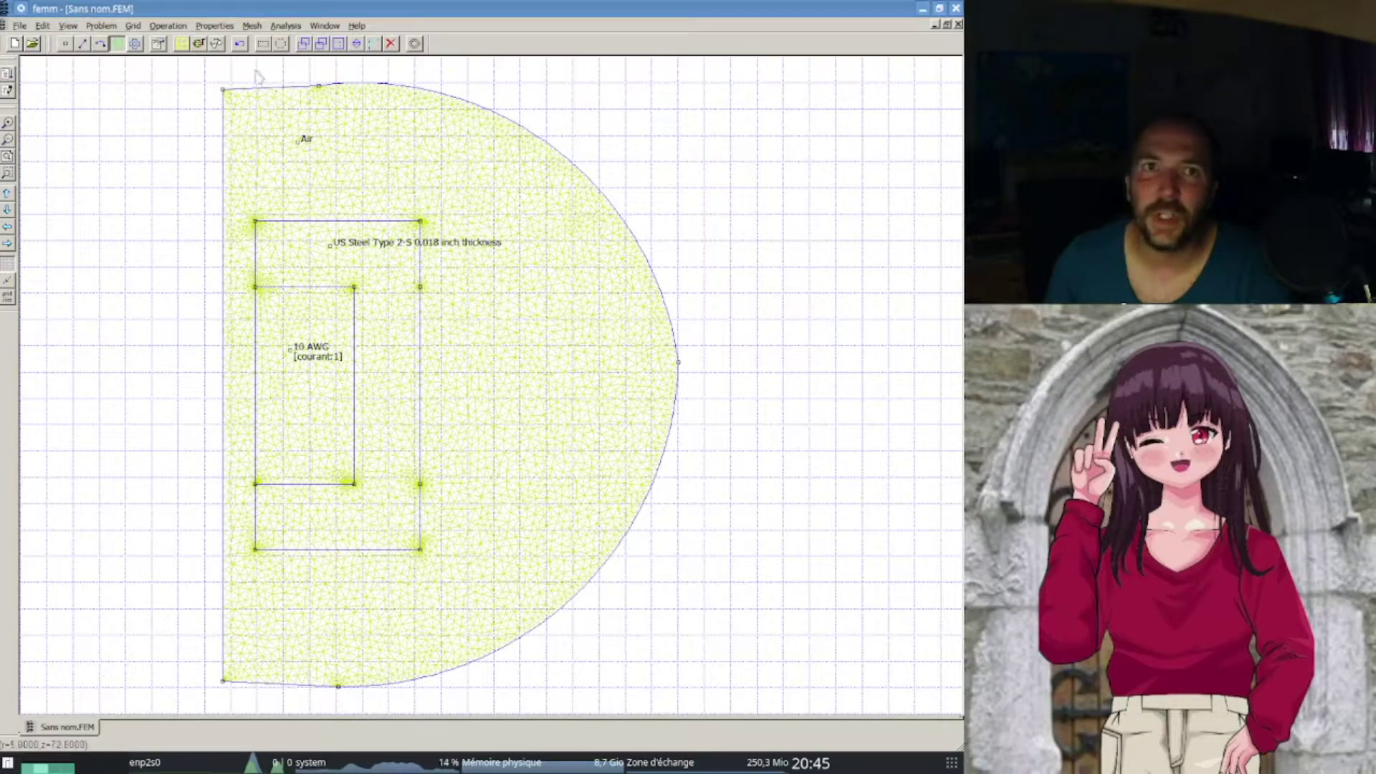
- Open the updated solution of the axisymmetric model to display its flux lines
{"action": "left_click", "coordinate": [19, 25]}
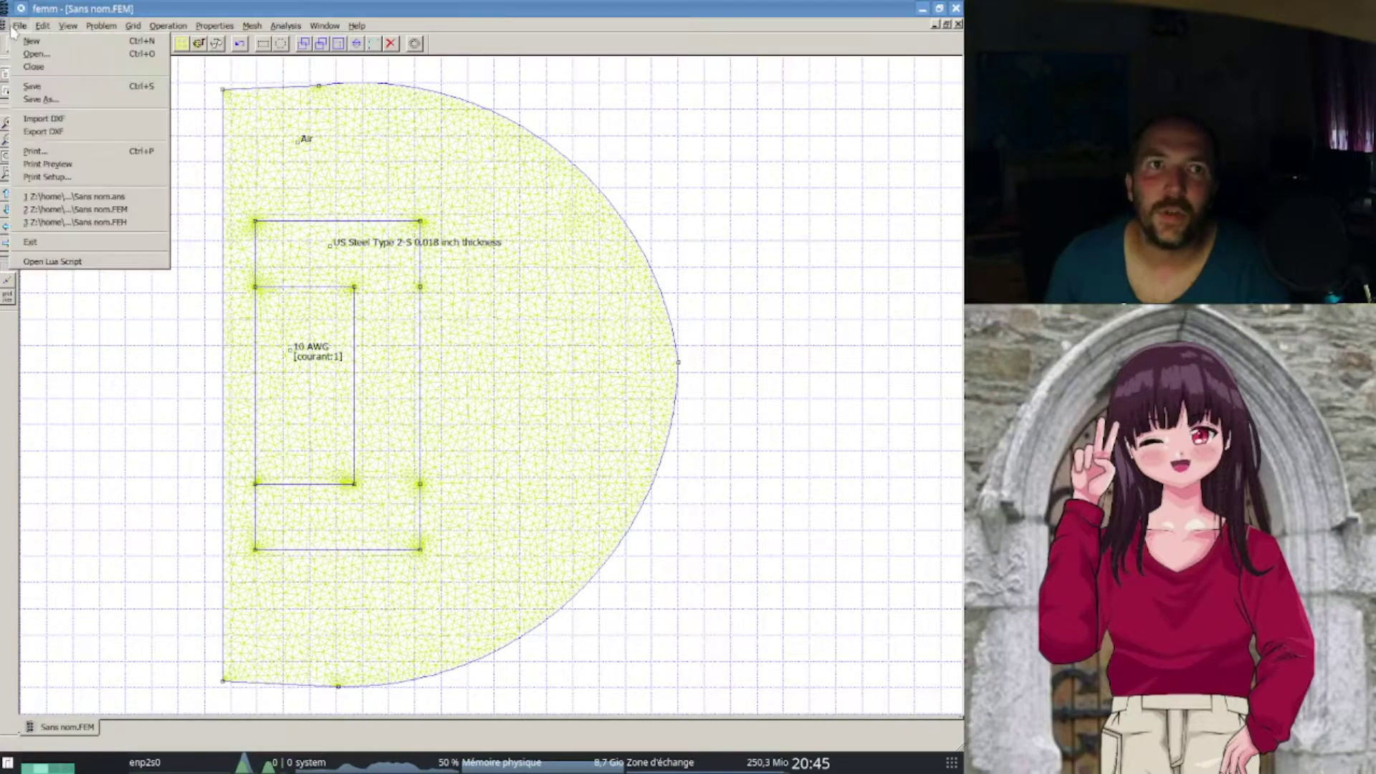
{"action": "left_click", "coordinate": [160, 74]}
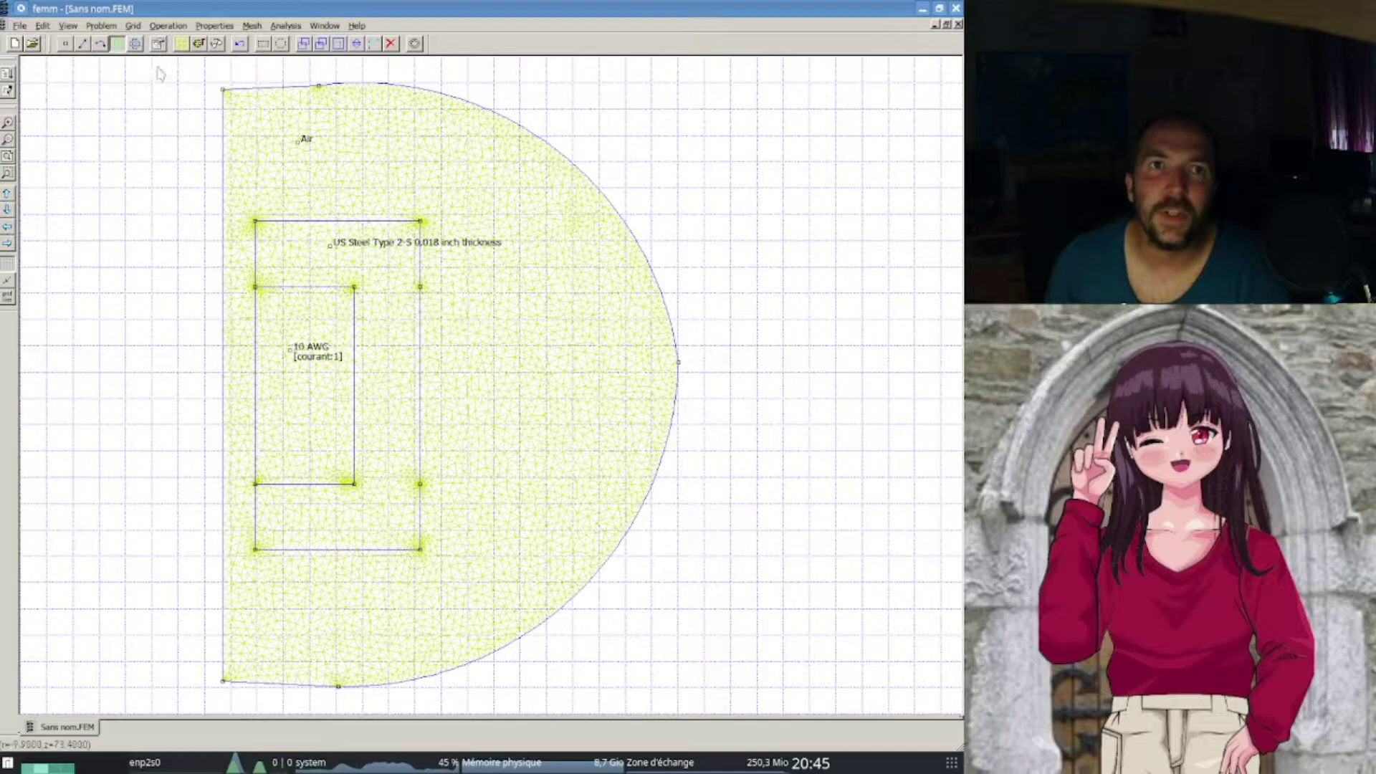
{"action": "left_click", "coordinate": [217, 44]}
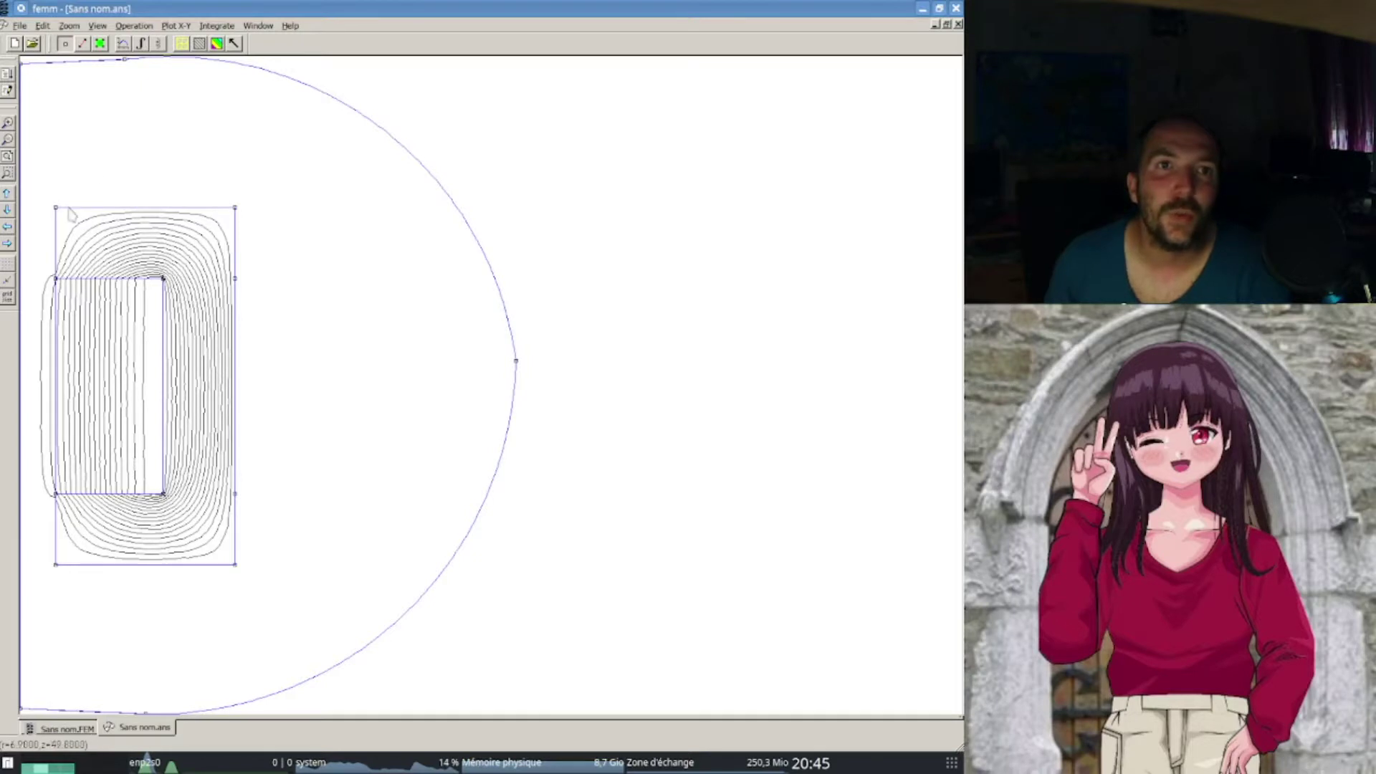
- Plot the magnitude of flux density |B| along a contour following the core's inner vertical edge and running up to the outer boundary, and close the plot
{"action": "left_click", "coordinate": [83, 44]}
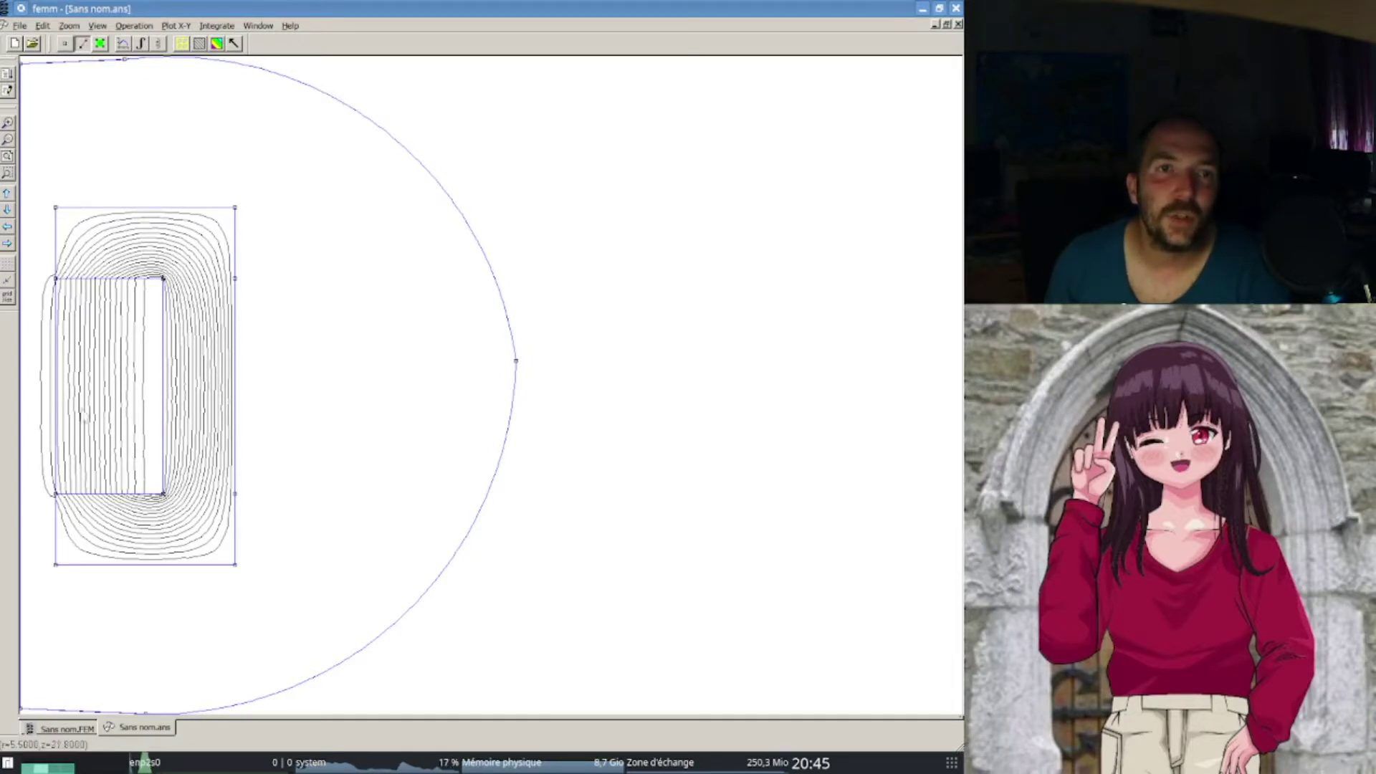
{"action": "left_click", "coordinate": [55, 566]}
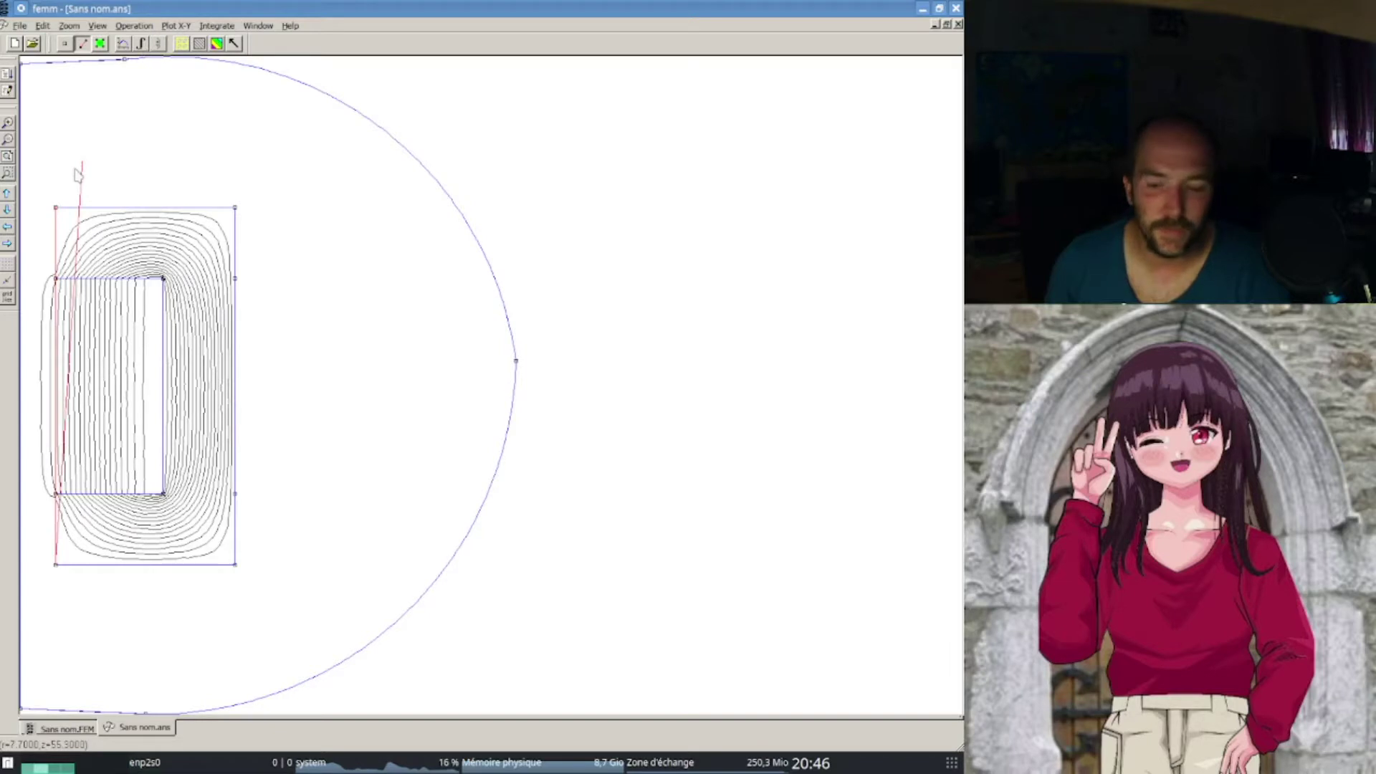
{"action": "left_click", "coordinate": [92, 147]}
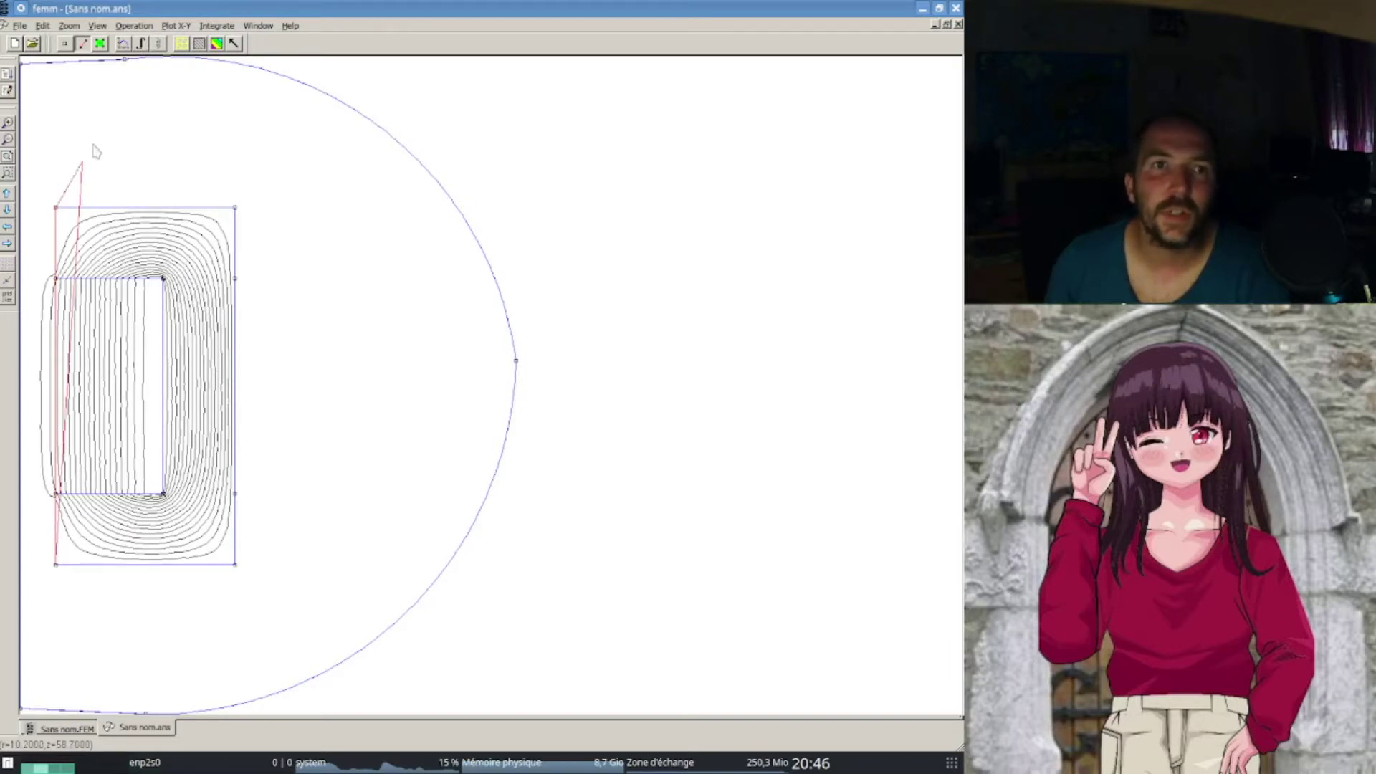
{"action": "left_click", "coordinate": [122, 119]}
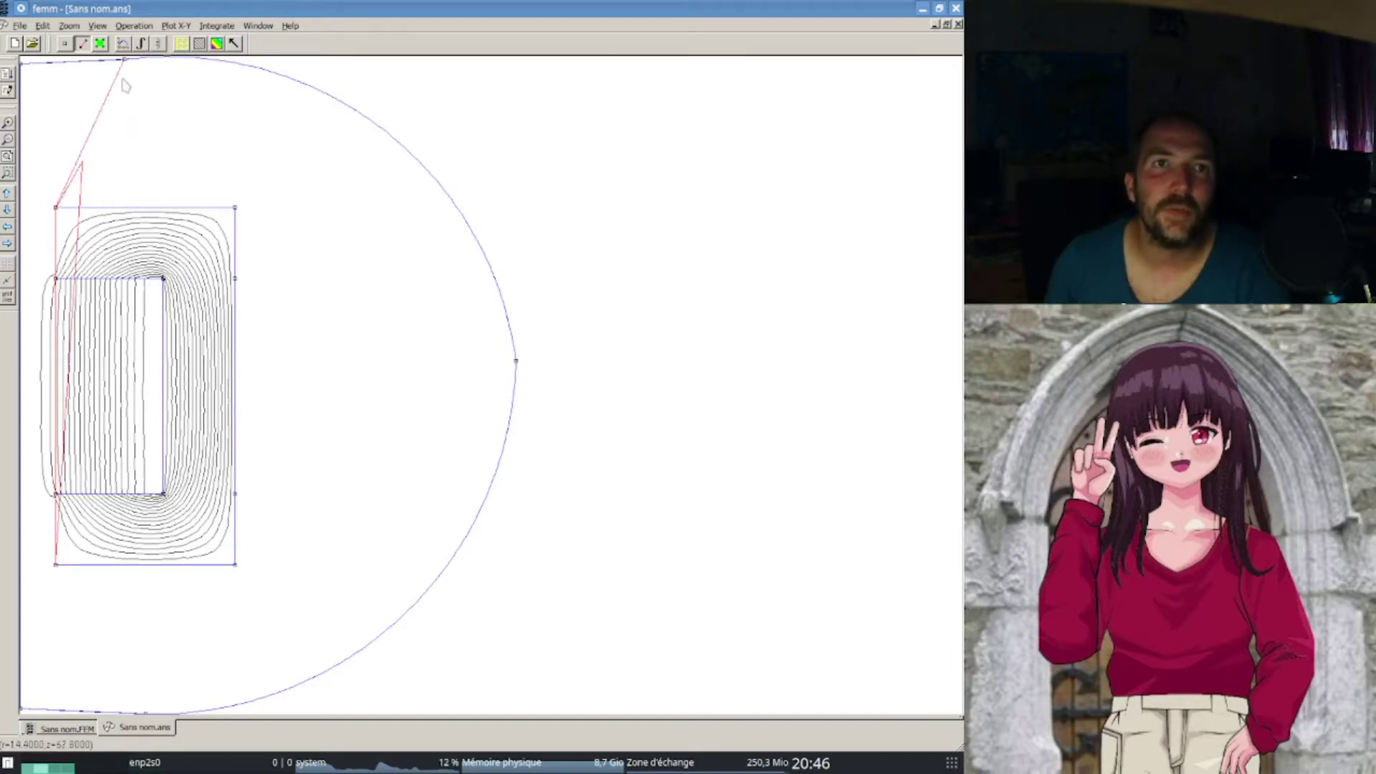
{"action": "left_click", "coordinate": [123, 43]}
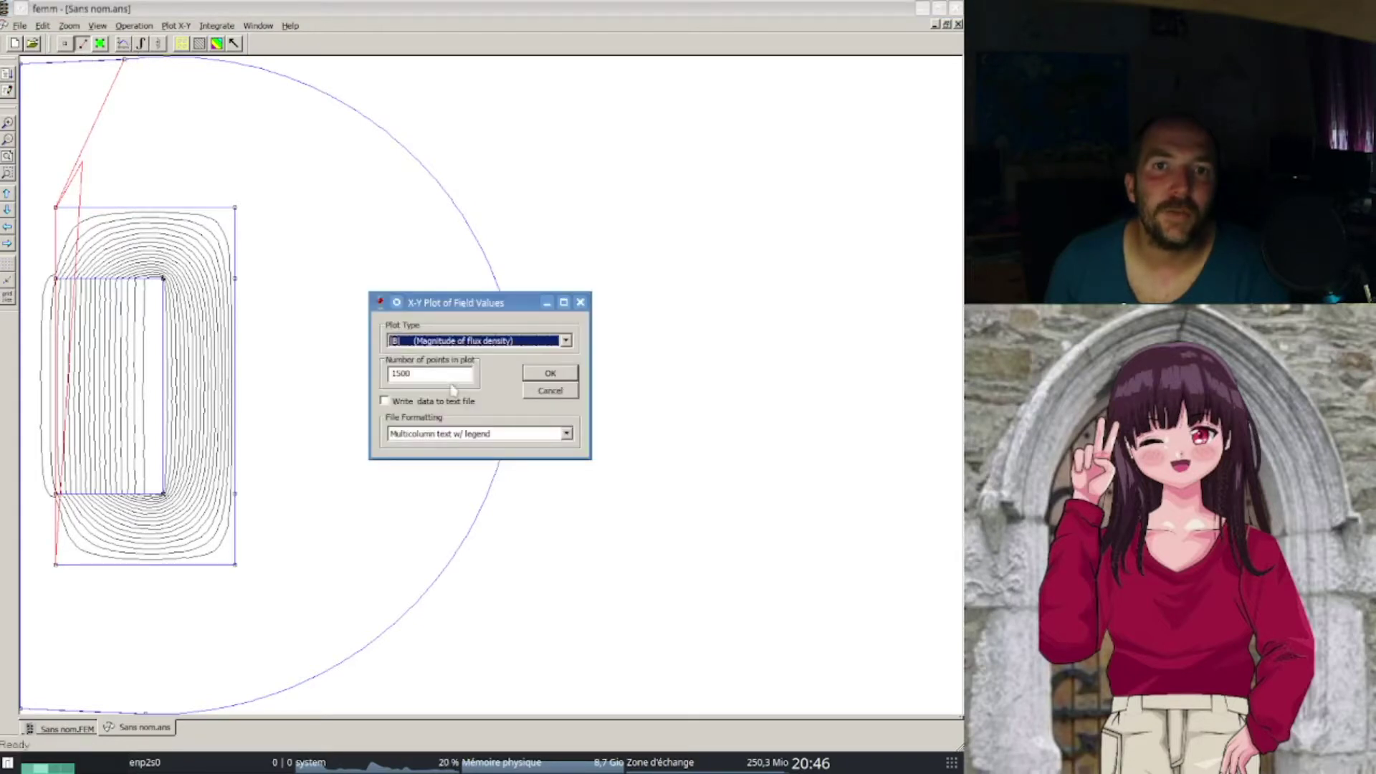
{"action": "left_click", "coordinate": [489, 342]}
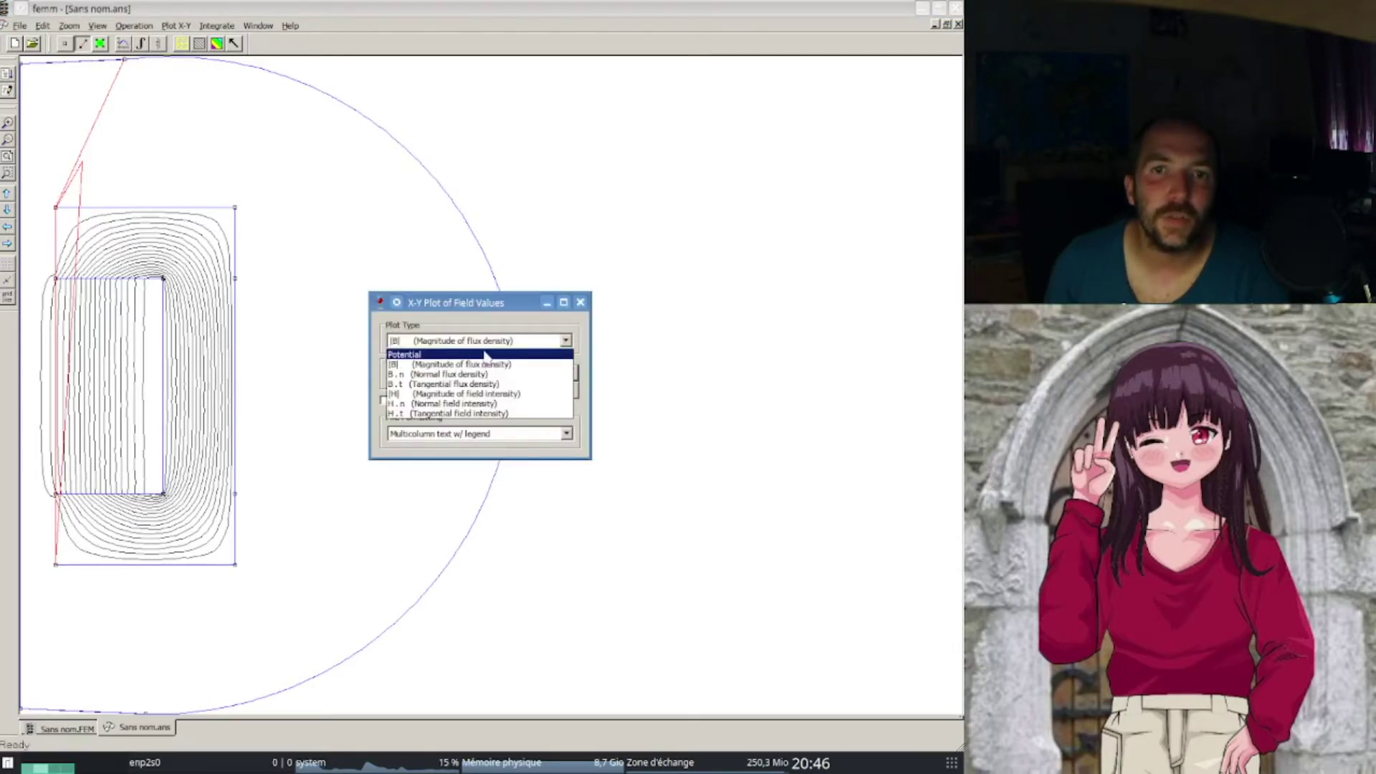
{"action": "left_click", "coordinate": [485, 364]}
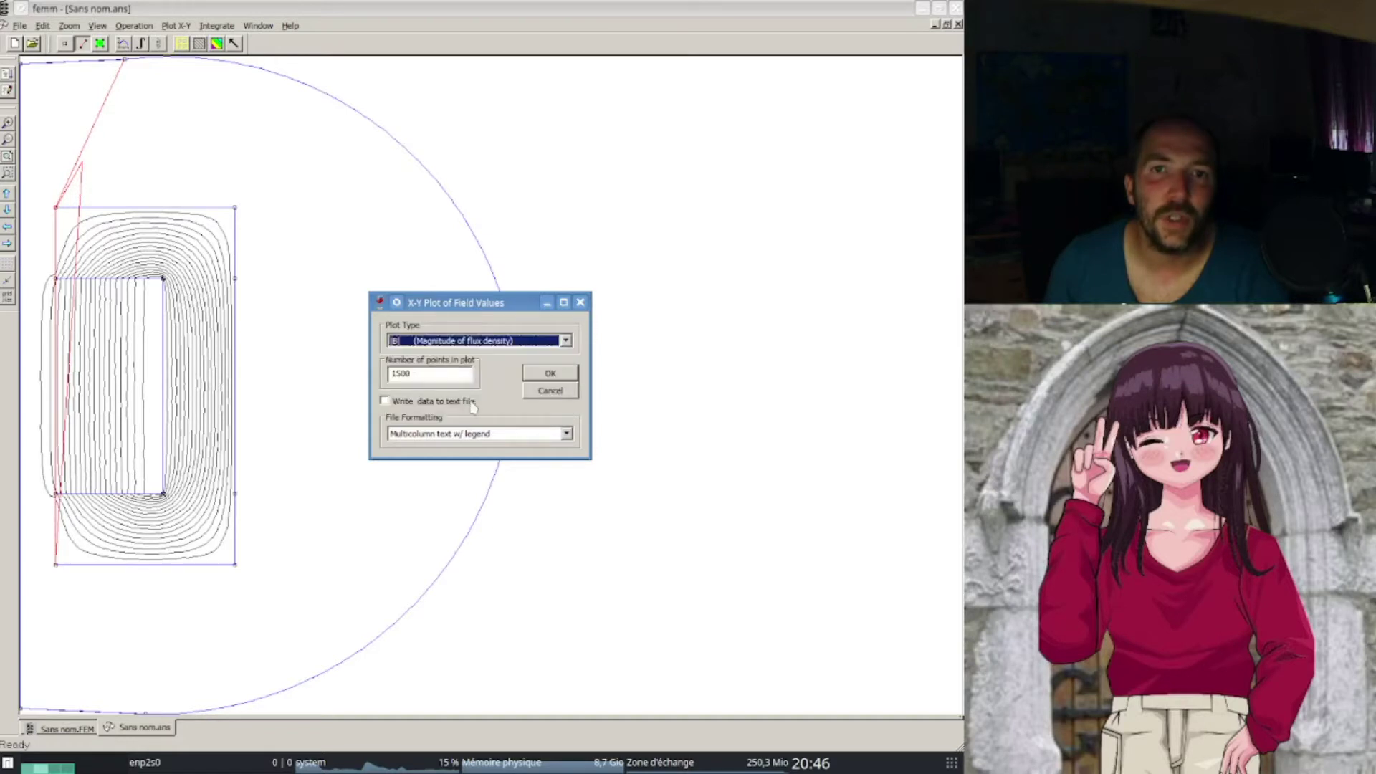
{"action": "left_click", "coordinate": [551, 376]}
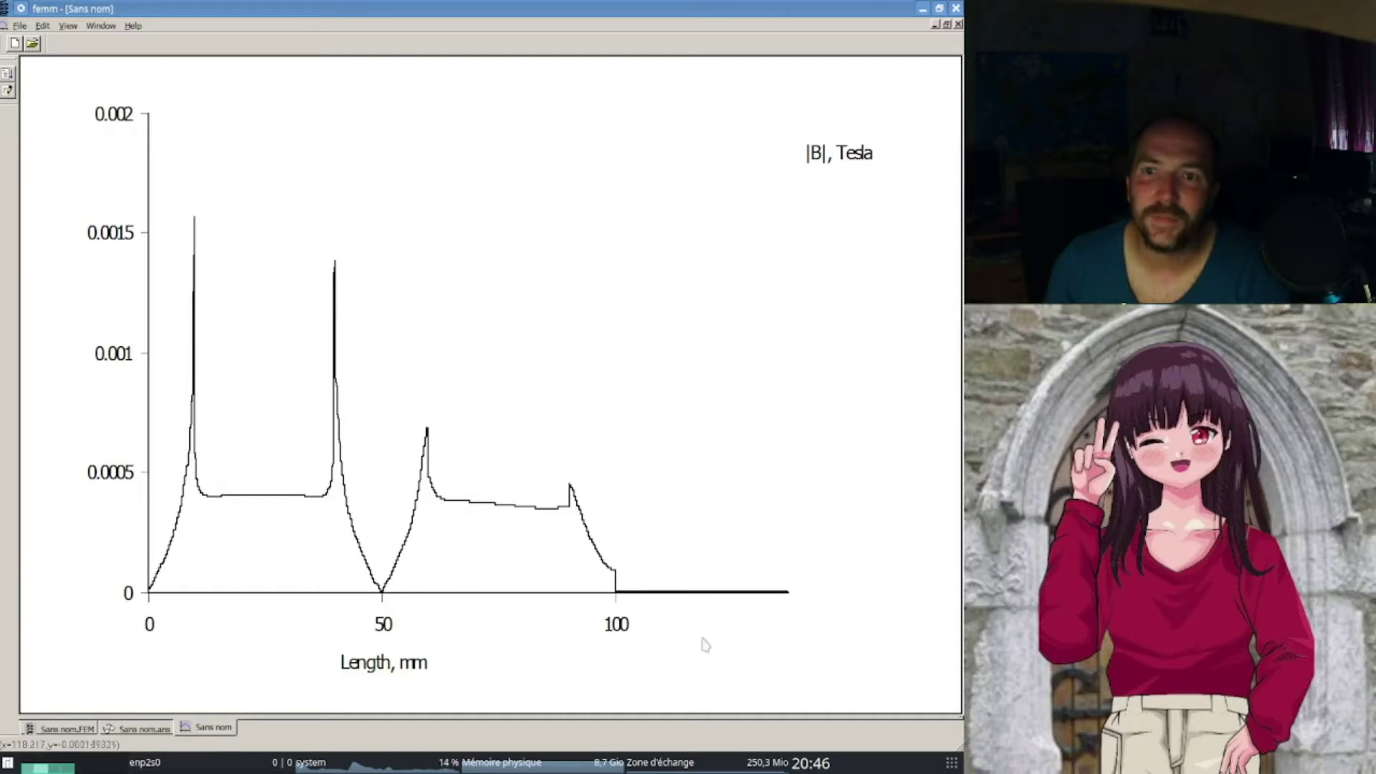
{"action": "left_click", "coordinate": [958, 23]}
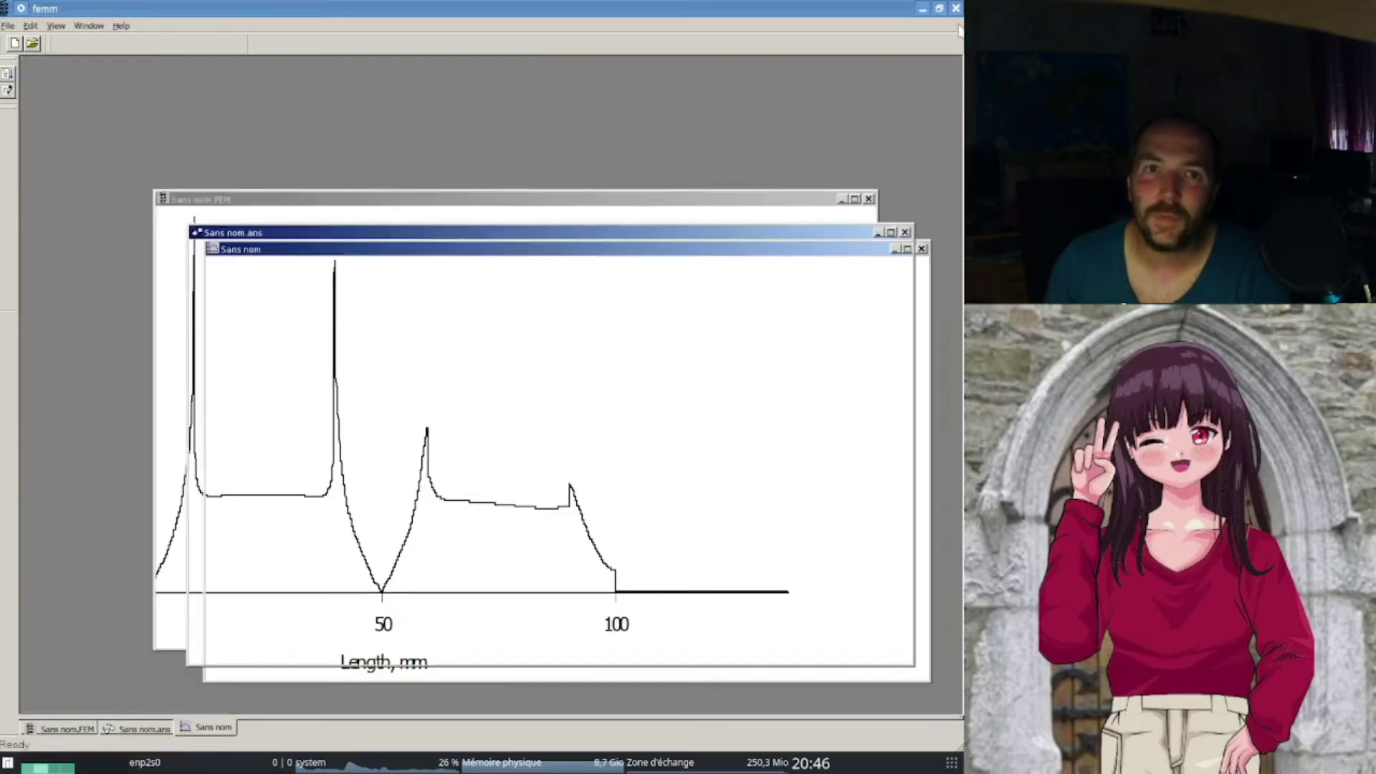
- Clear the contour, draw a new one crossing the coil and core at about mid-height, and view its |B| plot with 1500 points
{"action": "left_click", "coordinate": [65, 44]}
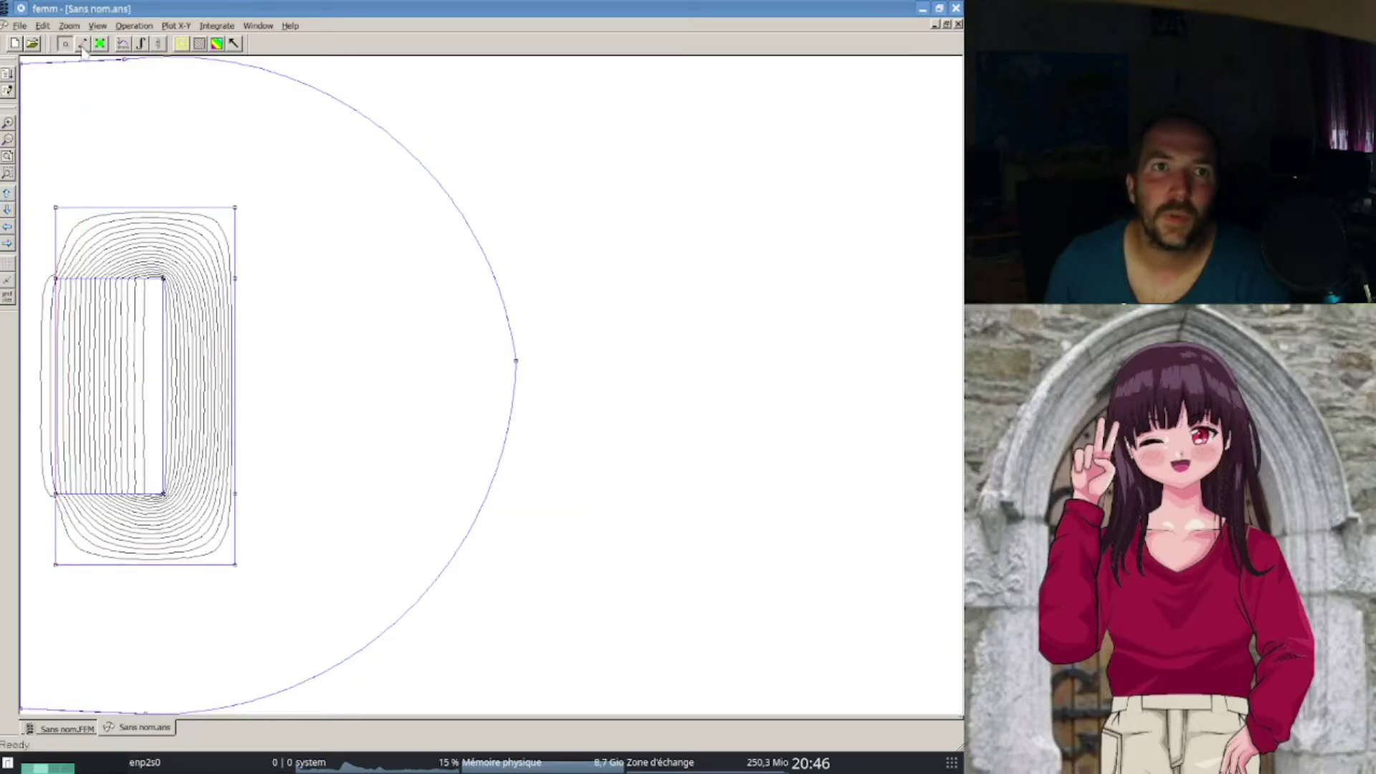
{"action": "left_click", "coordinate": [83, 44]}
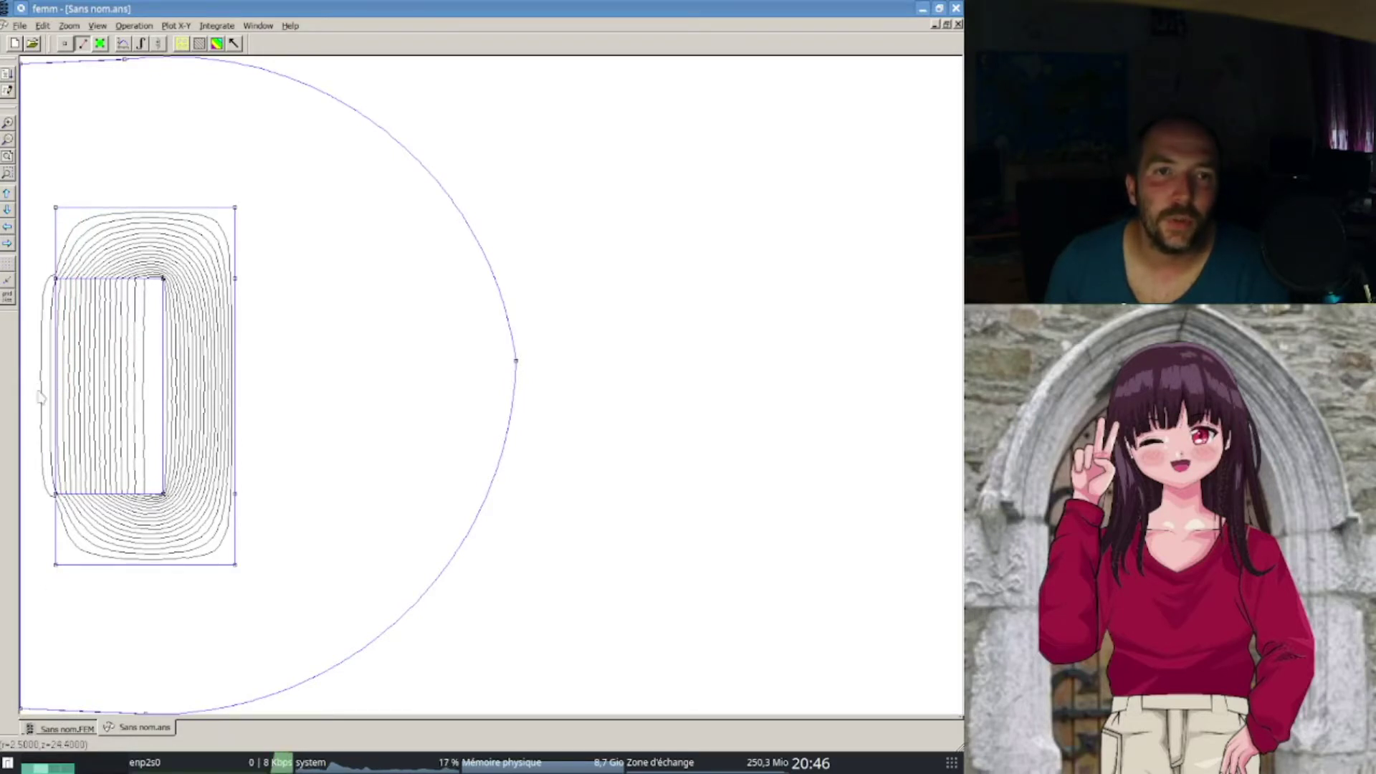
{"action": "left_click", "coordinate": [263, 395]}
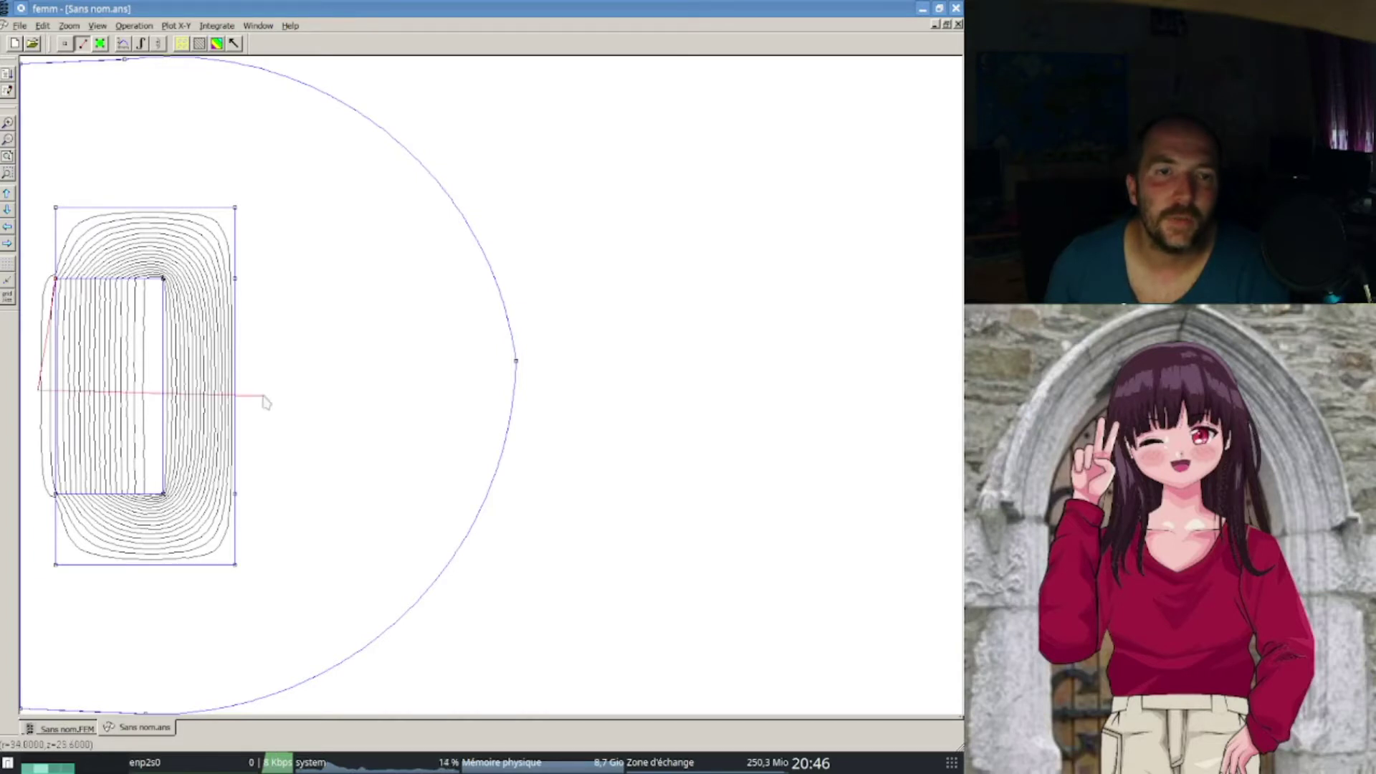
{"action": "left_click", "coordinate": [124, 45]}
{"action": "left_click", "coordinate": [551, 375]}
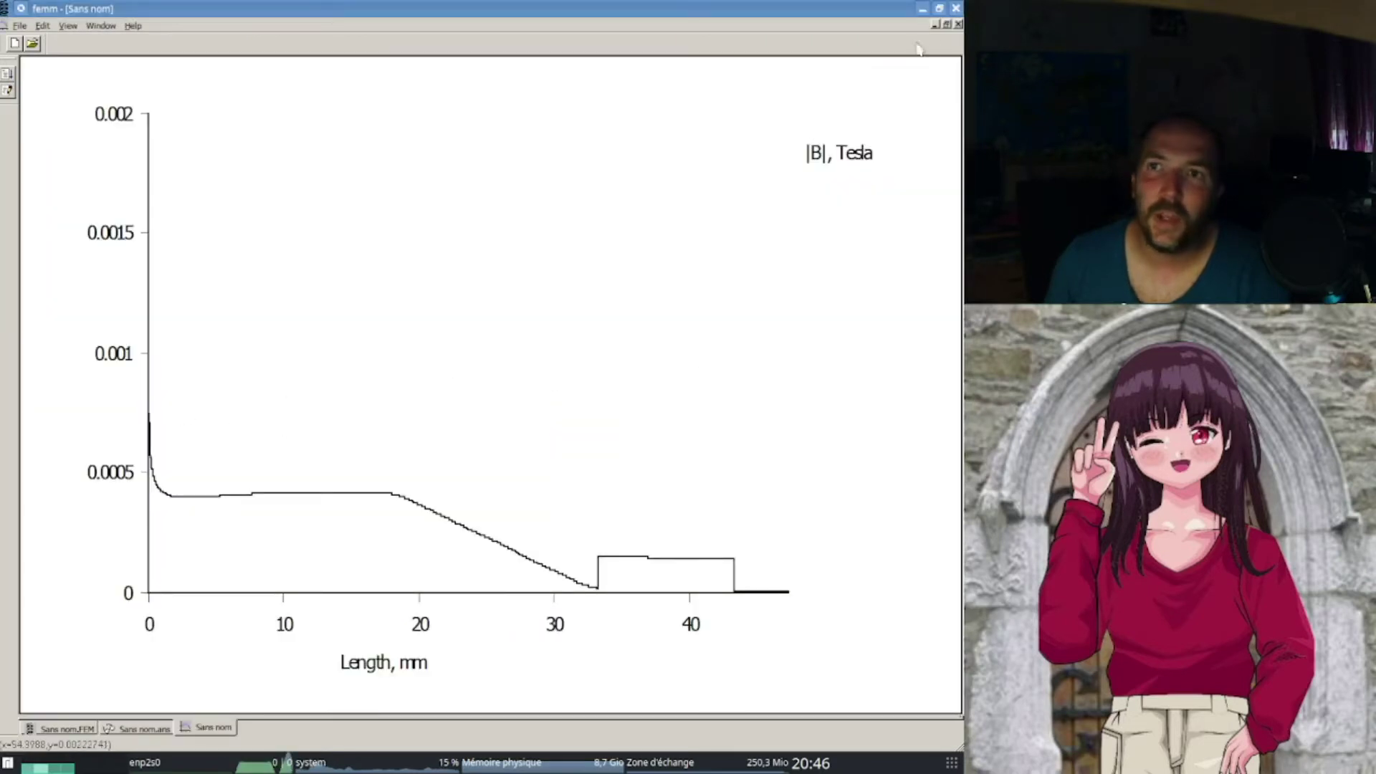
{"action": "left_click", "coordinate": [957, 25]}
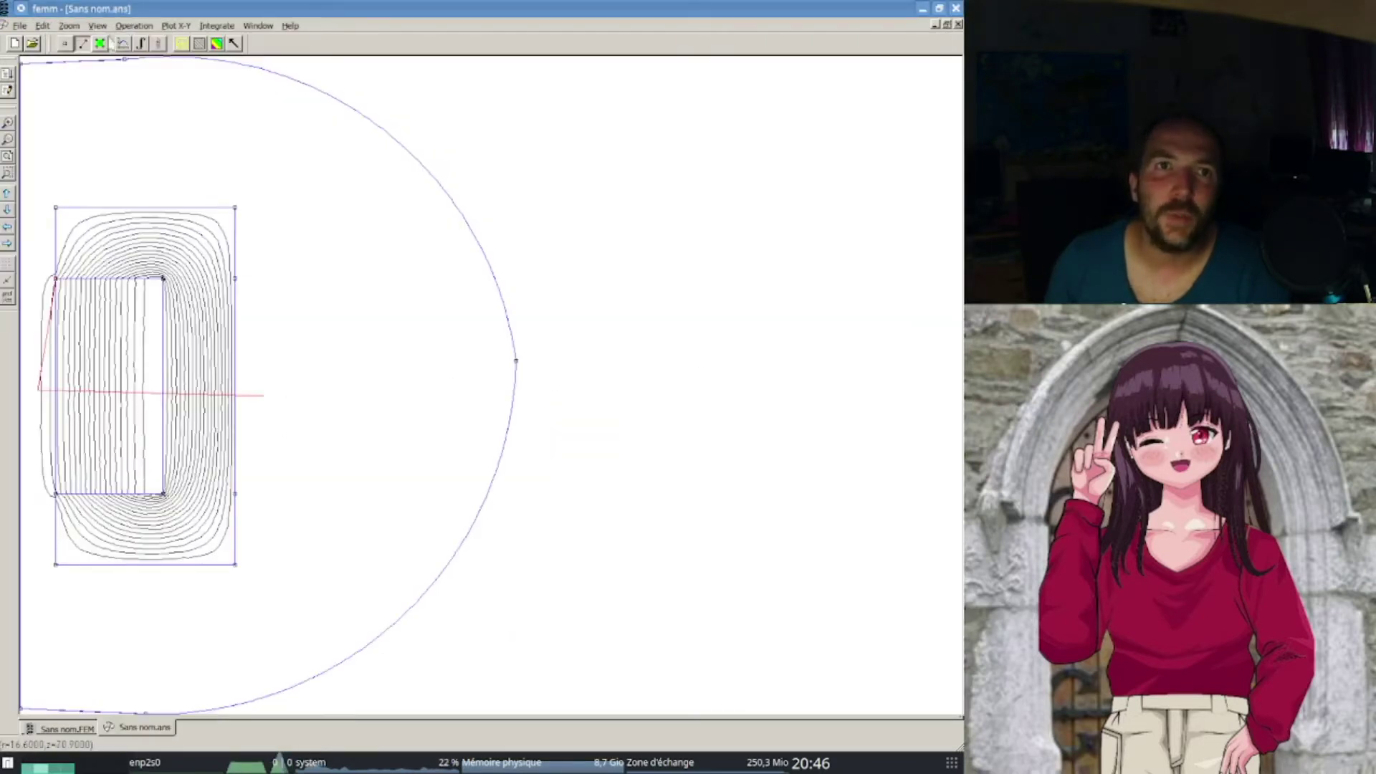
- Display the |B| plot for the same contour across the coil and core once more, and close it
{"action": "left_click", "coordinate": [172, 27]}
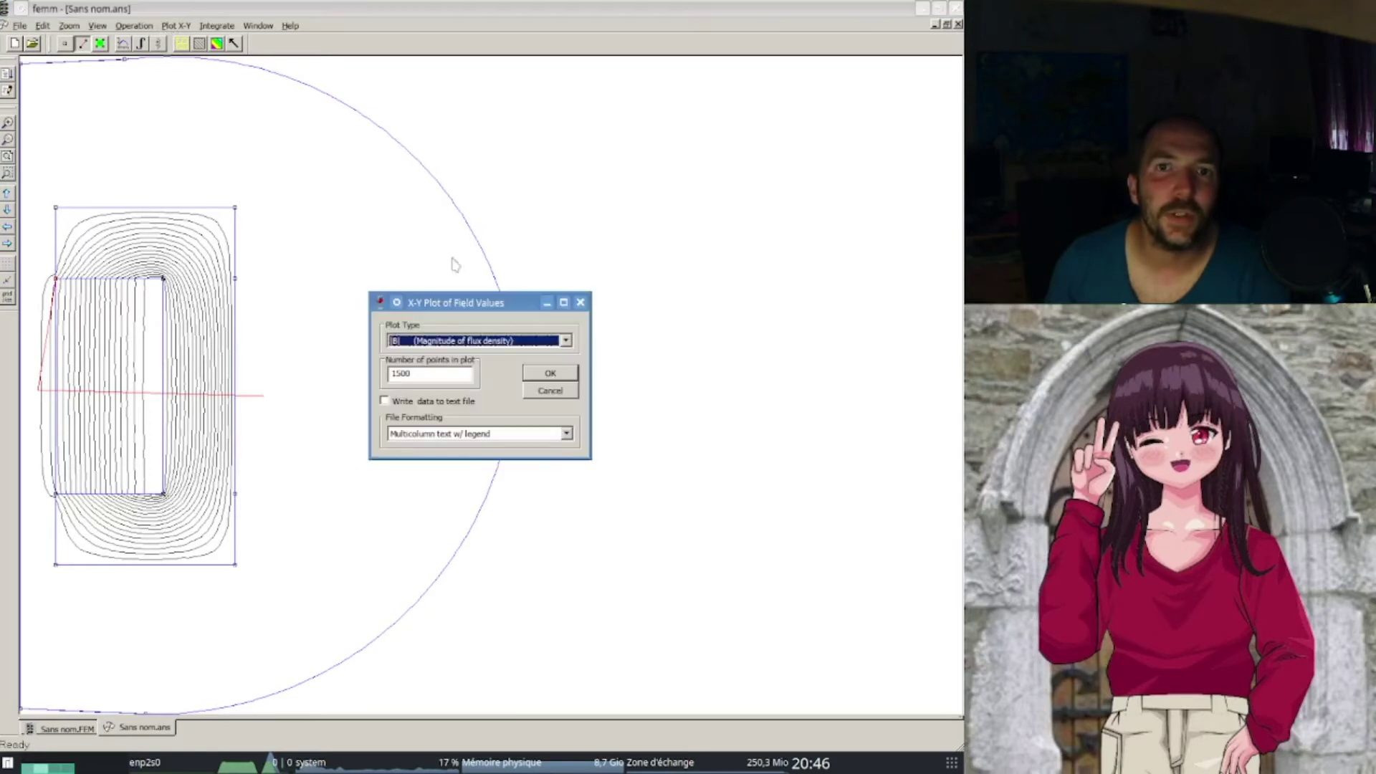
{"action": "left_click", "coordinate": [546, 375]}
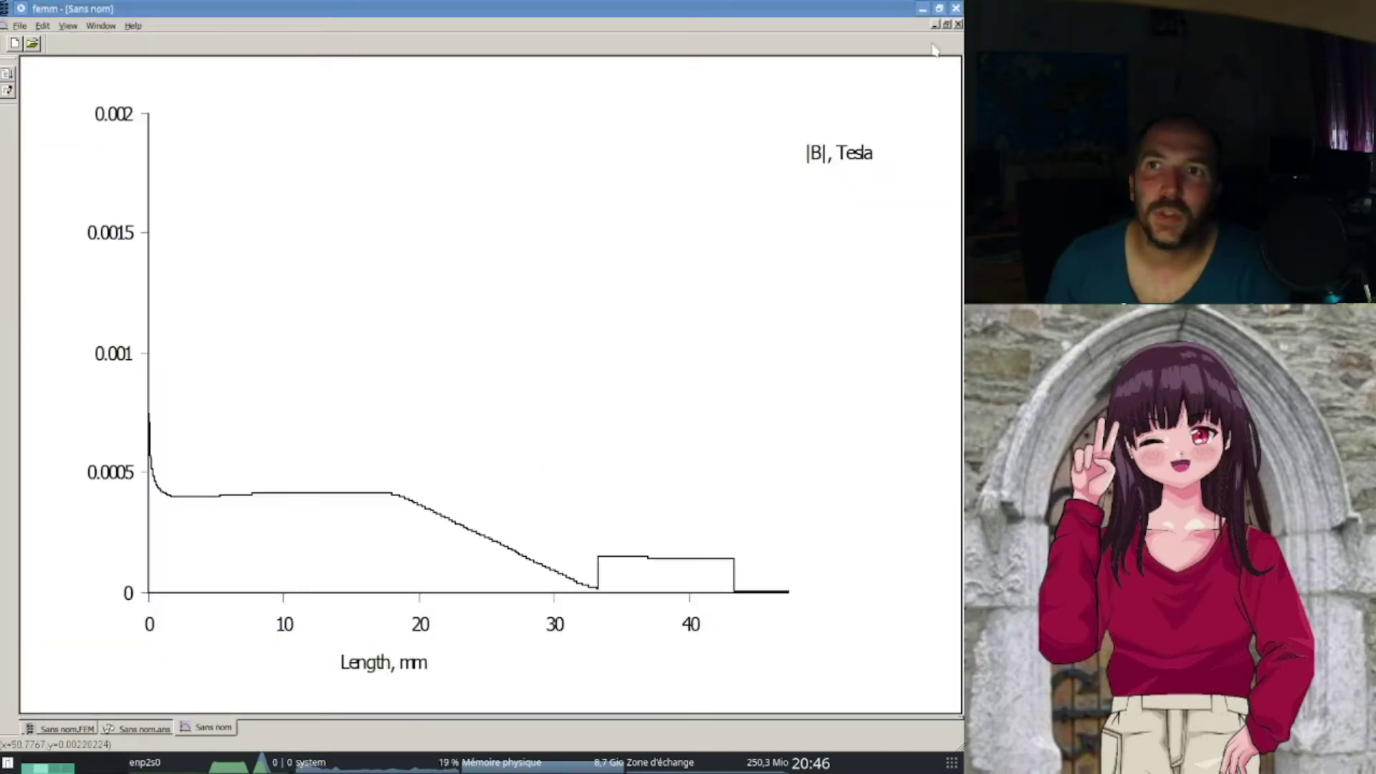
{"action": "left_click", "coordinate": [958, 25]}
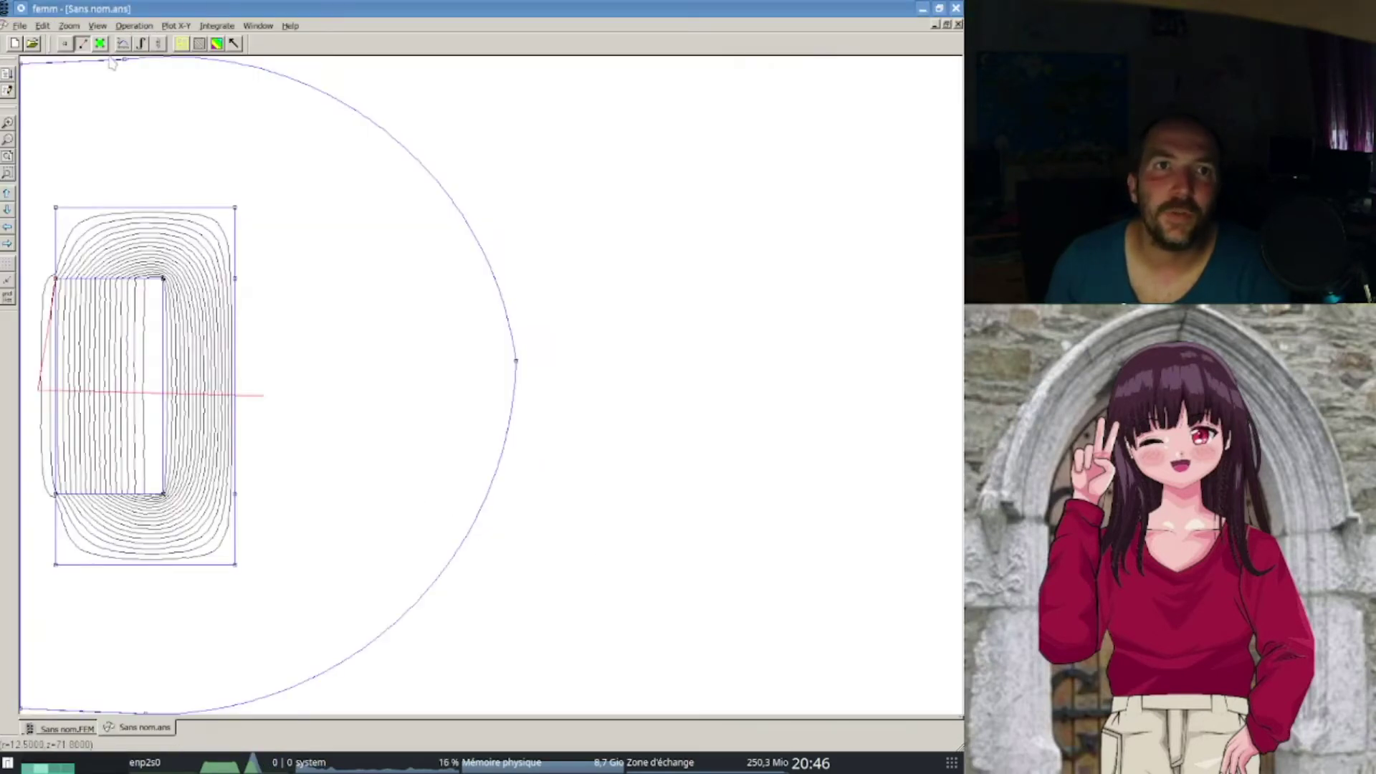
- Start exporting the contour's |B| values with the write-data-to-text-file option, and cancel before saving the file
{"action": "left_click", "coordinate": [123, 44]}
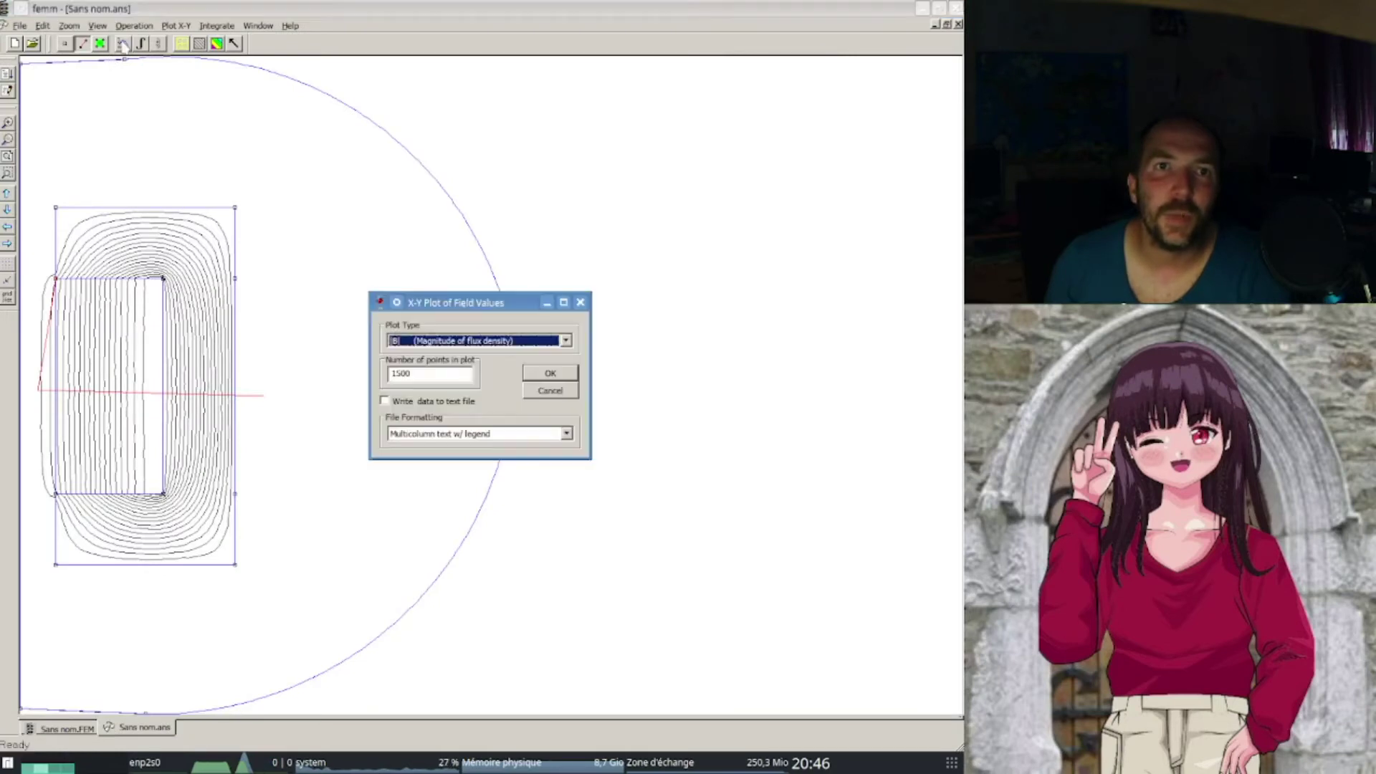
{"action": "left_click", "coordinate": [398, 403]}
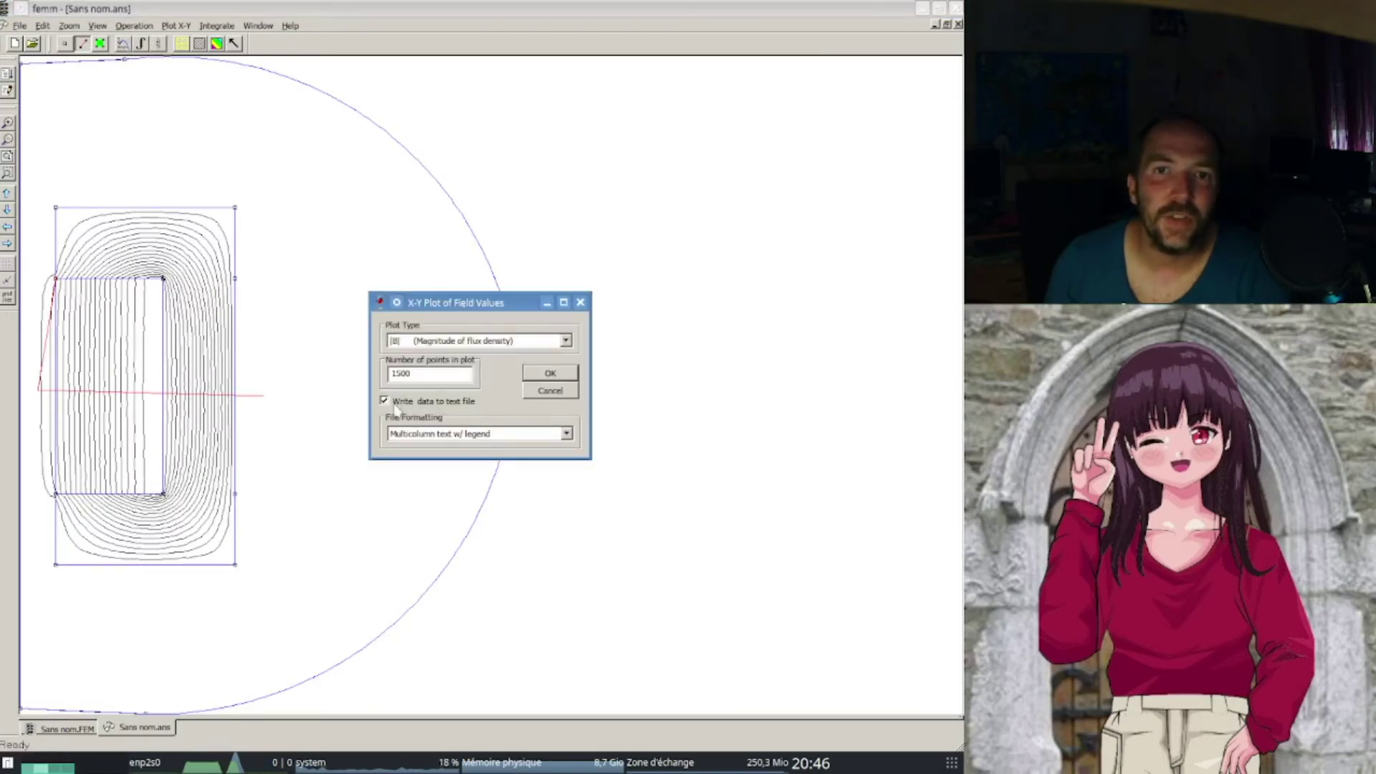
{"action": "left_click", "coordinate": [550, 373]}
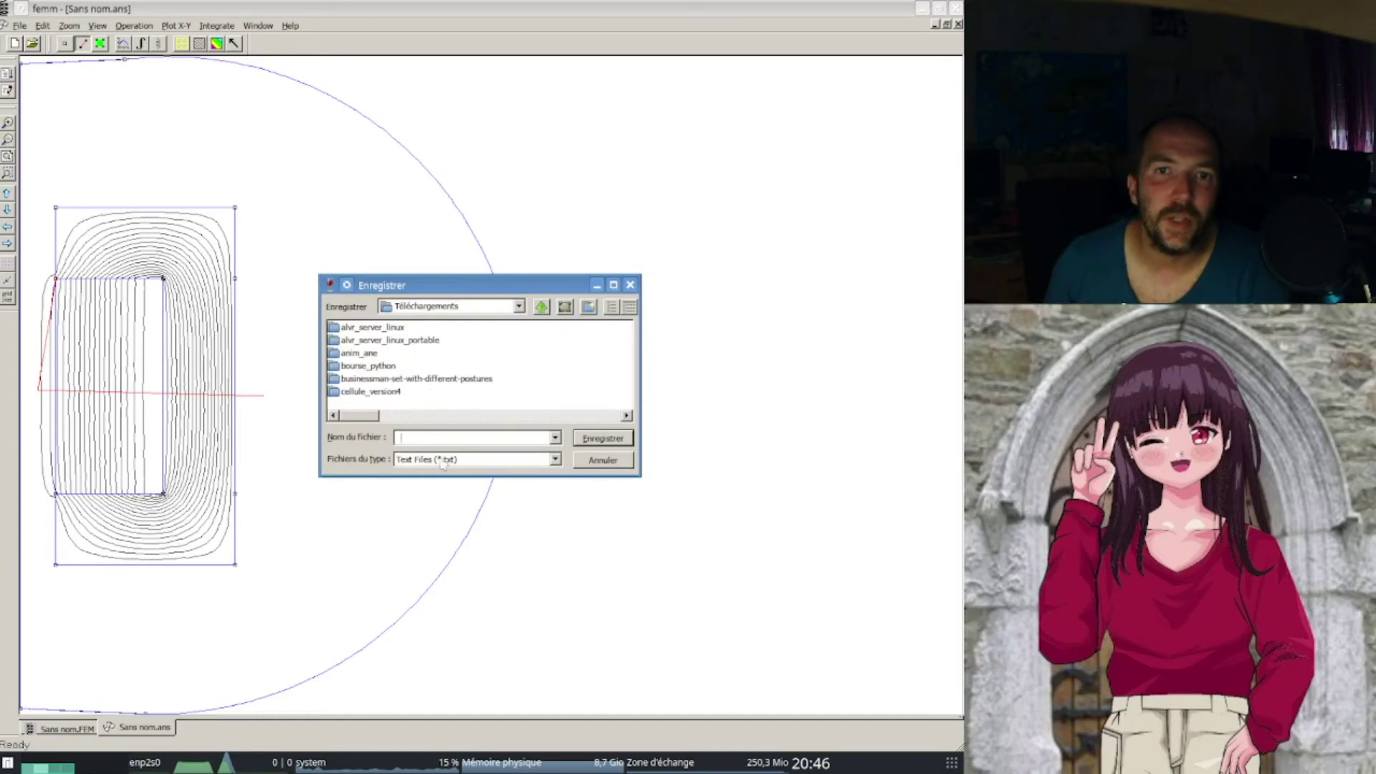
{"action": "left_click", "coordinate": [630, 287]}
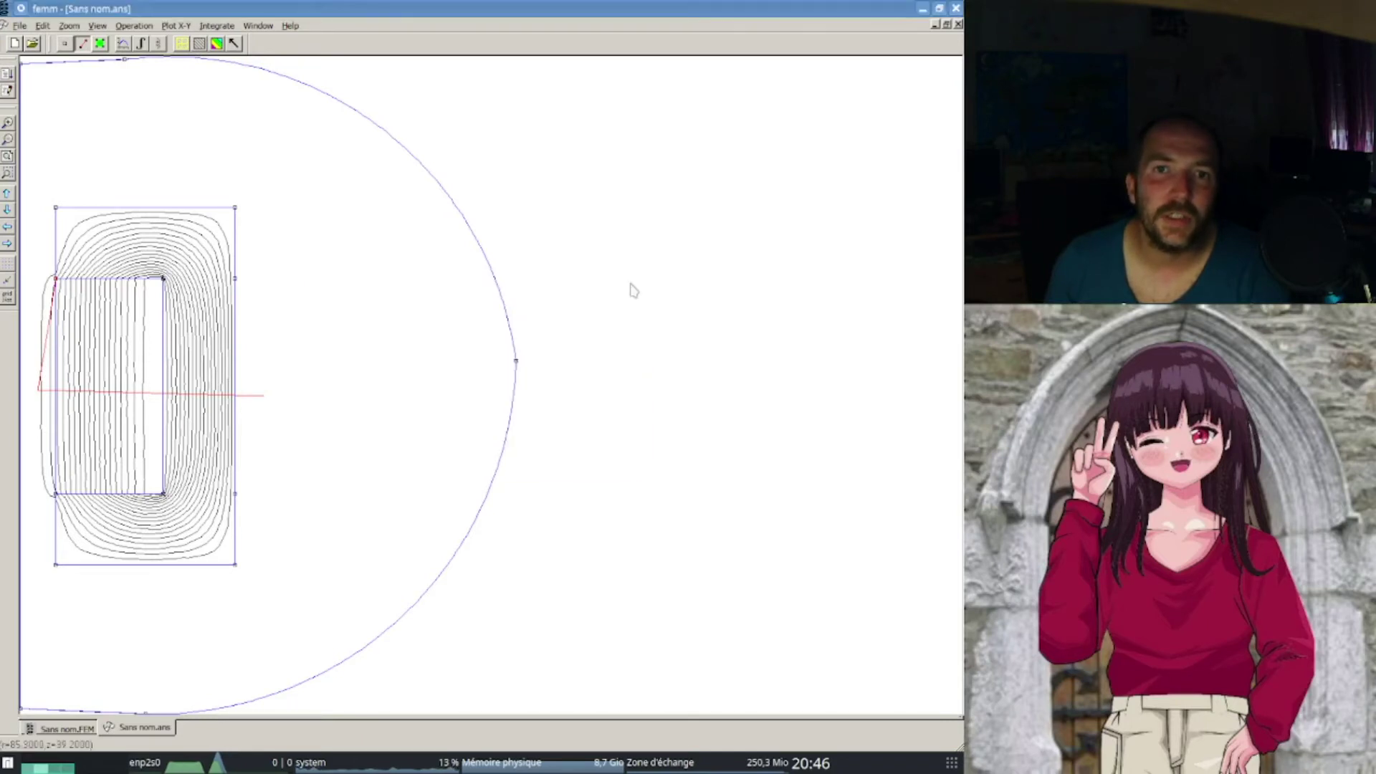